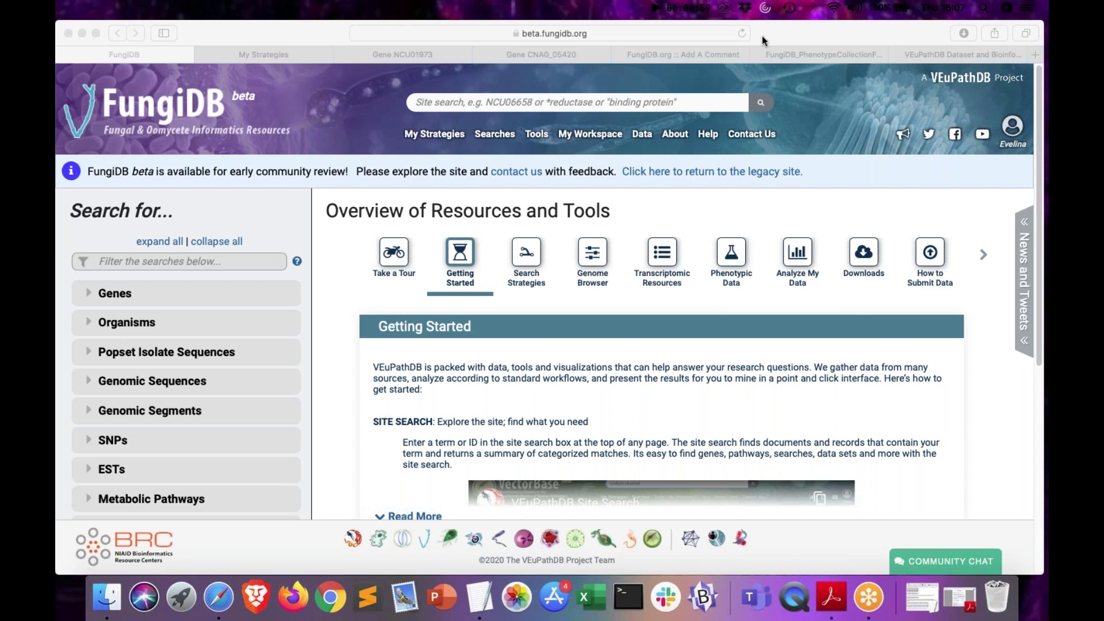
# Step: Filter the available searches by "phen" and open the Phenotype Evidence gene search
pyautogui.click(201, 260)
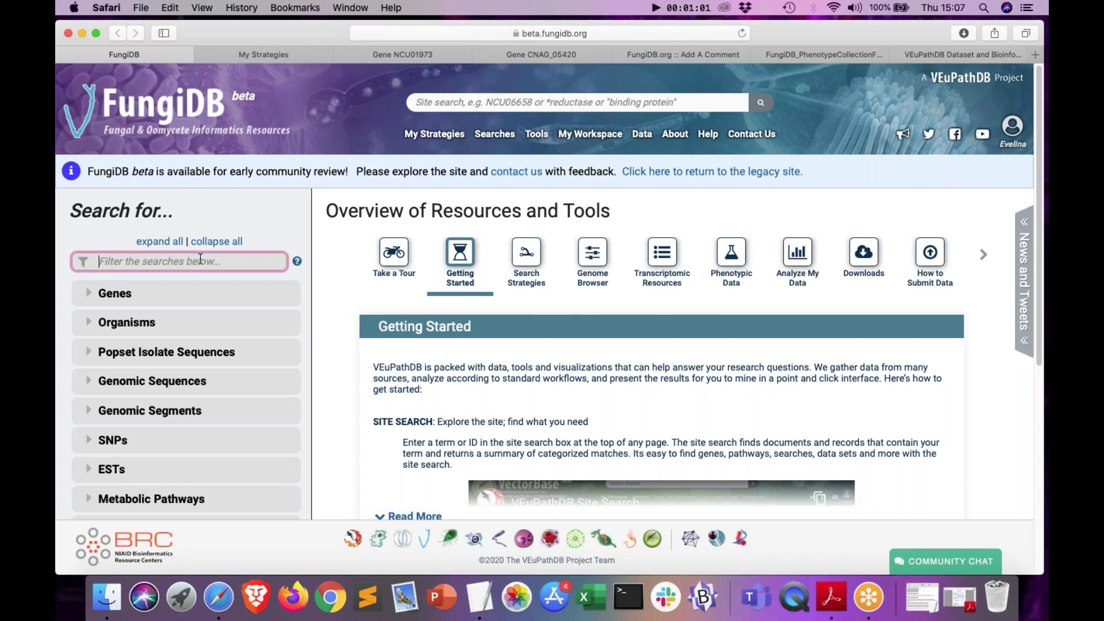
pyautogui.write('phen')
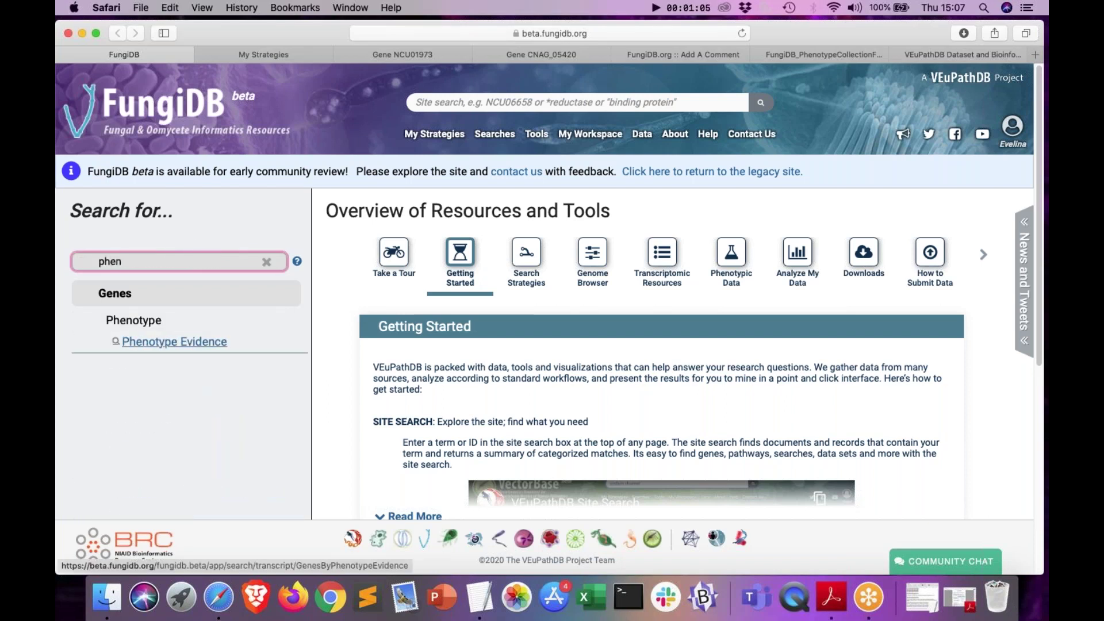
pyautogui.click(203, 343)
pyautogui.moveTo(618, 141)
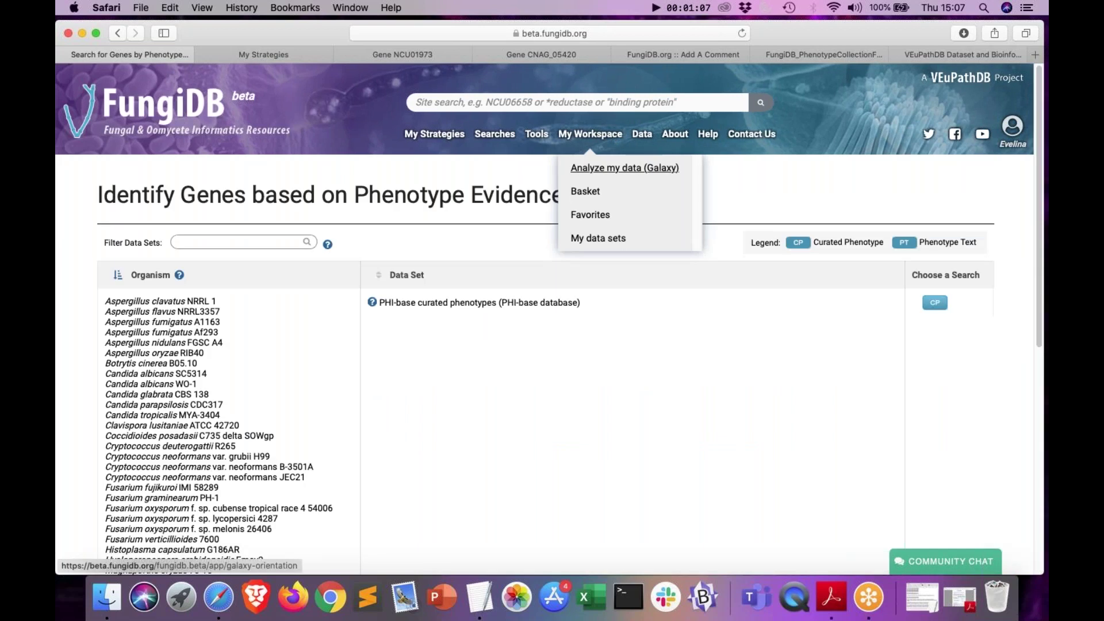
# Step: Choose the Curated Phenotype search for the Neurospora Genome Project Phenotype Image Collection (Dunlap et al.) data set
pyautogui.scroll(-5, 589, 326)
pyautogui.scroll(-5, 589, 325)
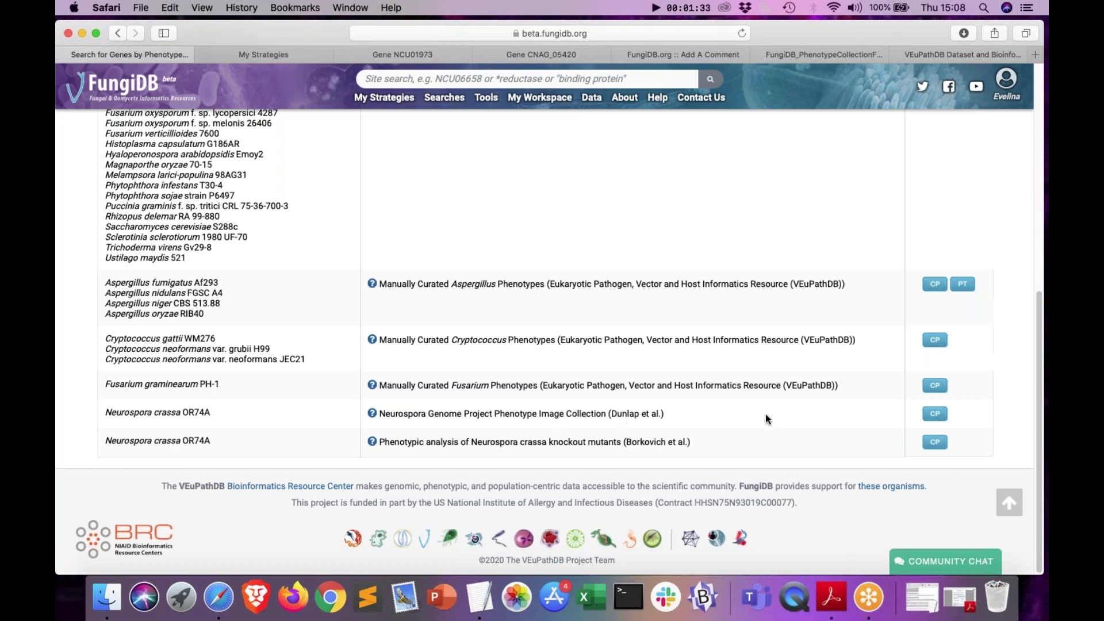
pyautogui.click(929, 416)
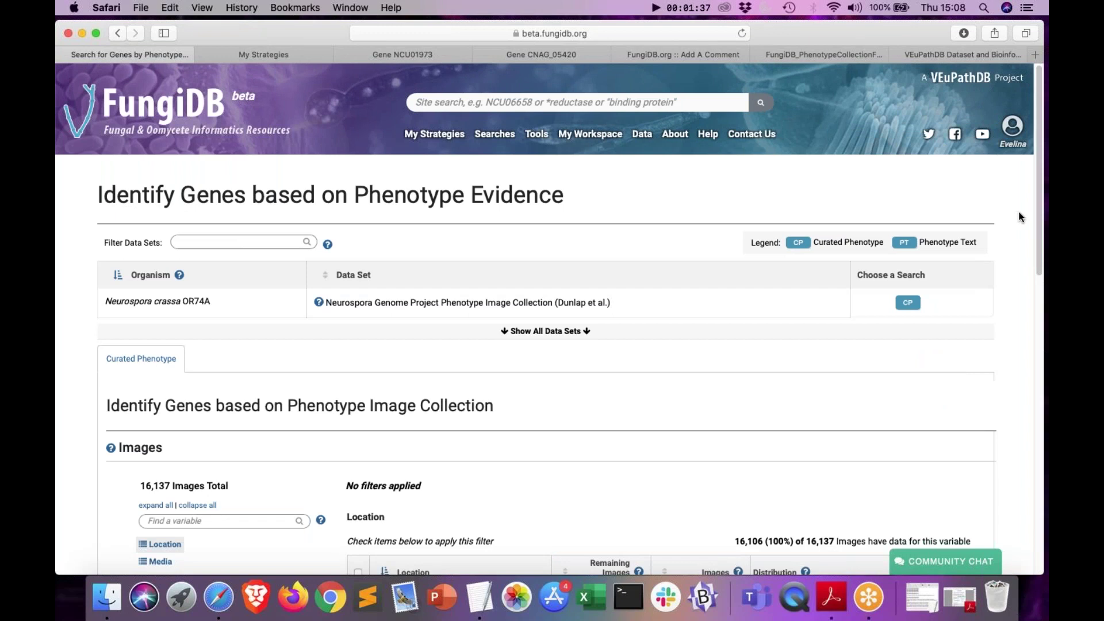
# Step: Filter the images by Morphology, selecting abnormal aerial hyphae formation (slants) and abnormal conidiation (slants)
pyautogui.moveTo(1037, 212); pyautogui.dragTo(1040, 294)
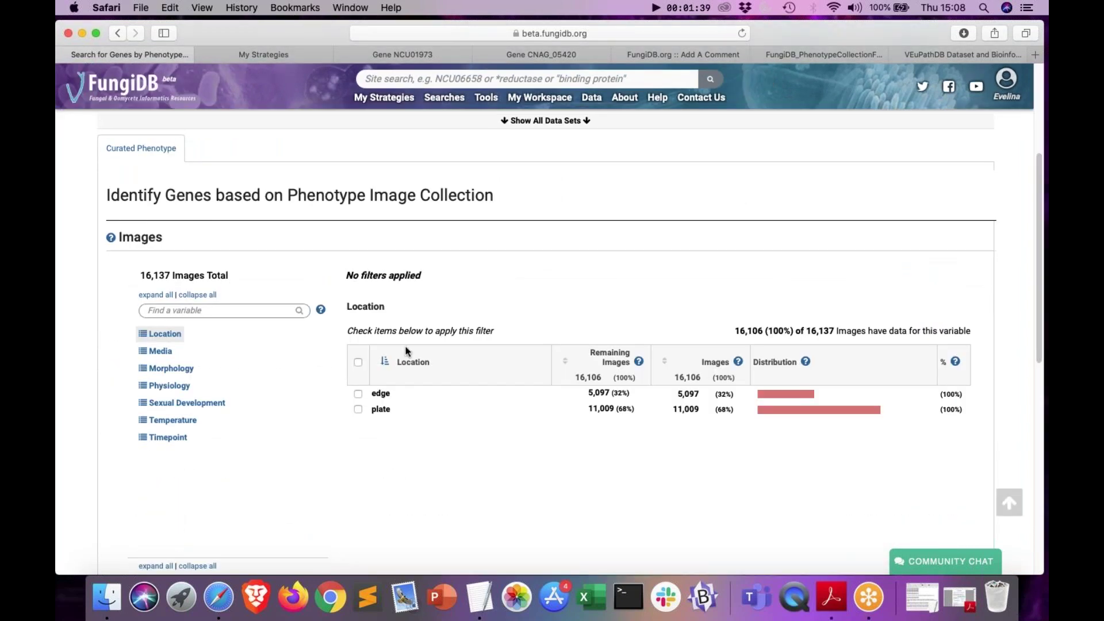
pyautogui.click(171, 371)
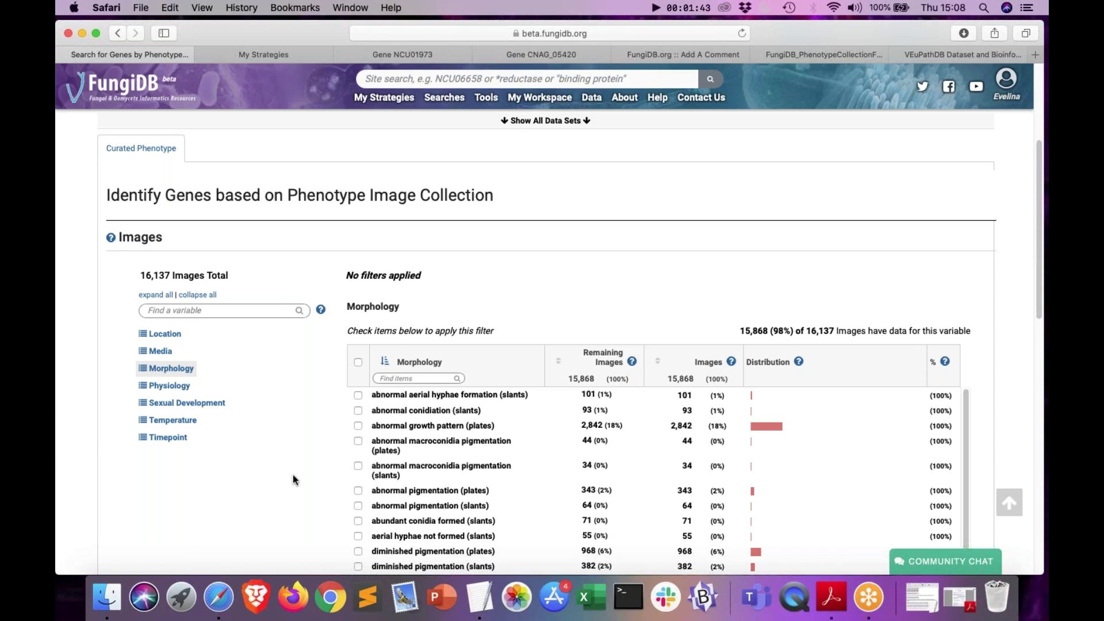
pyautogui.press('super+equal')
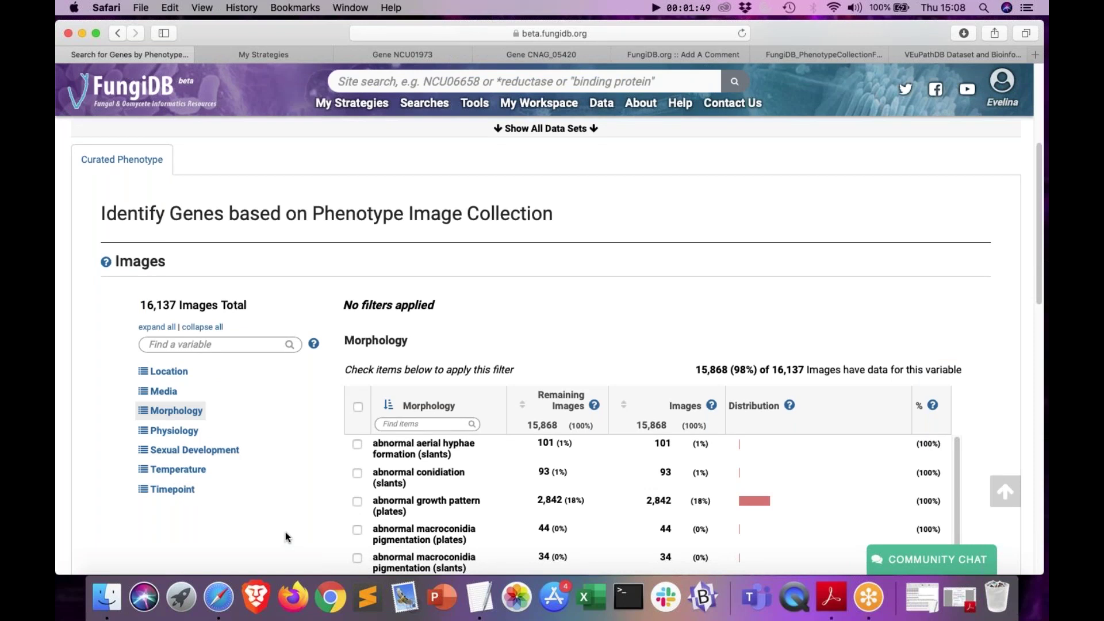
pyautogui.scroll(-3, 288, 540)
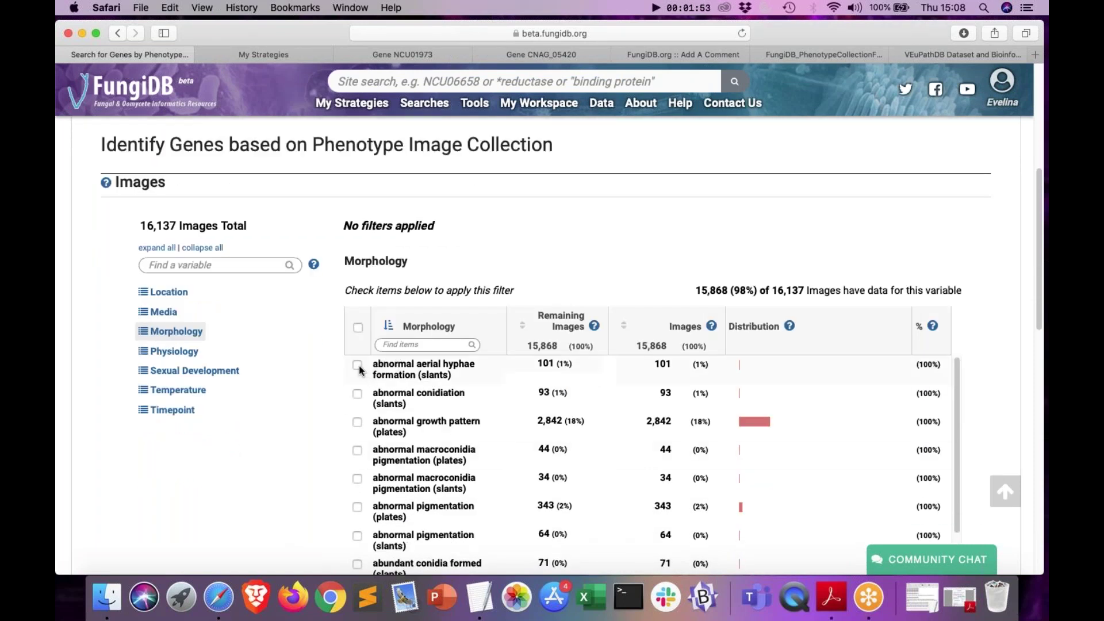
pyautogui.click(359, 366)
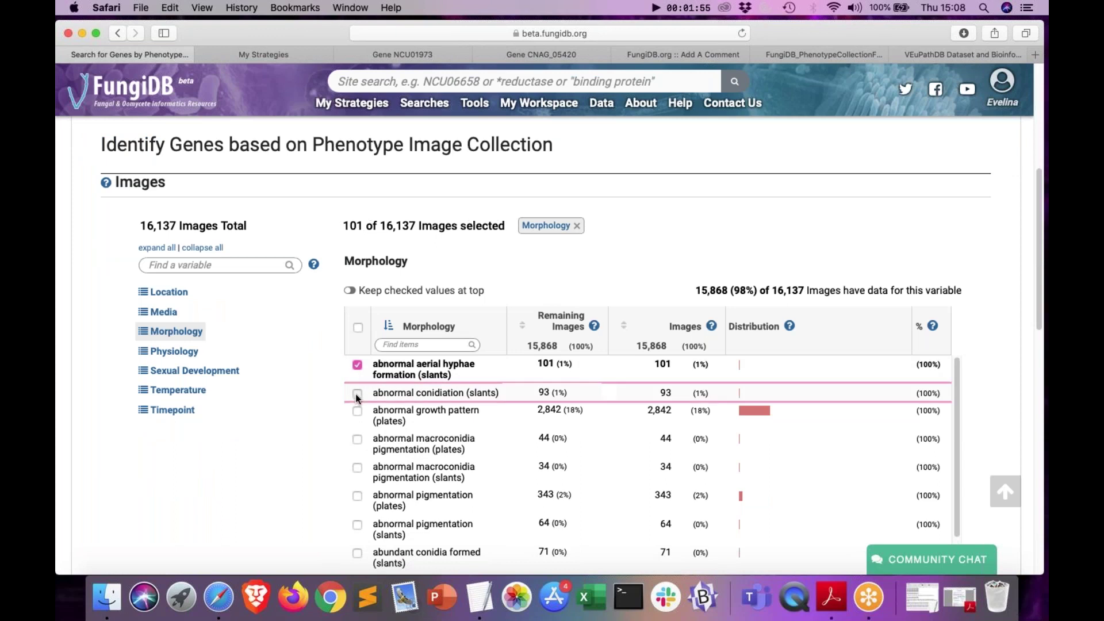
pyautogui.click(357, 394)
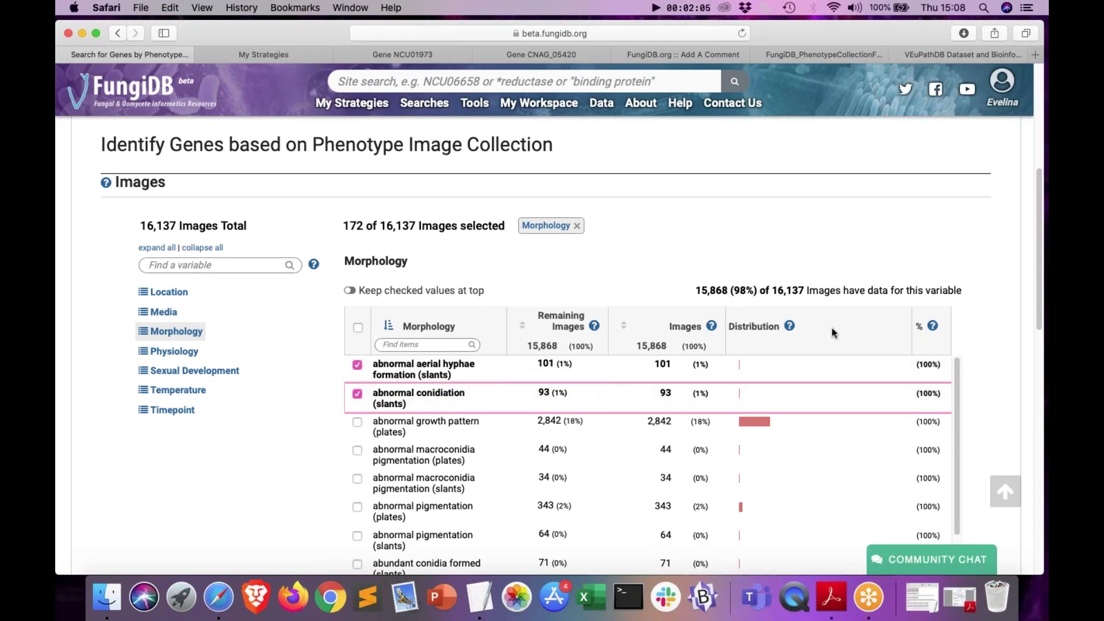
# Step: Run the phenotype image search with the selected morphology filters to get the matching genes
pyautogui.moveTo(1039, 264); pyautogui.dragTo(1033, 381)
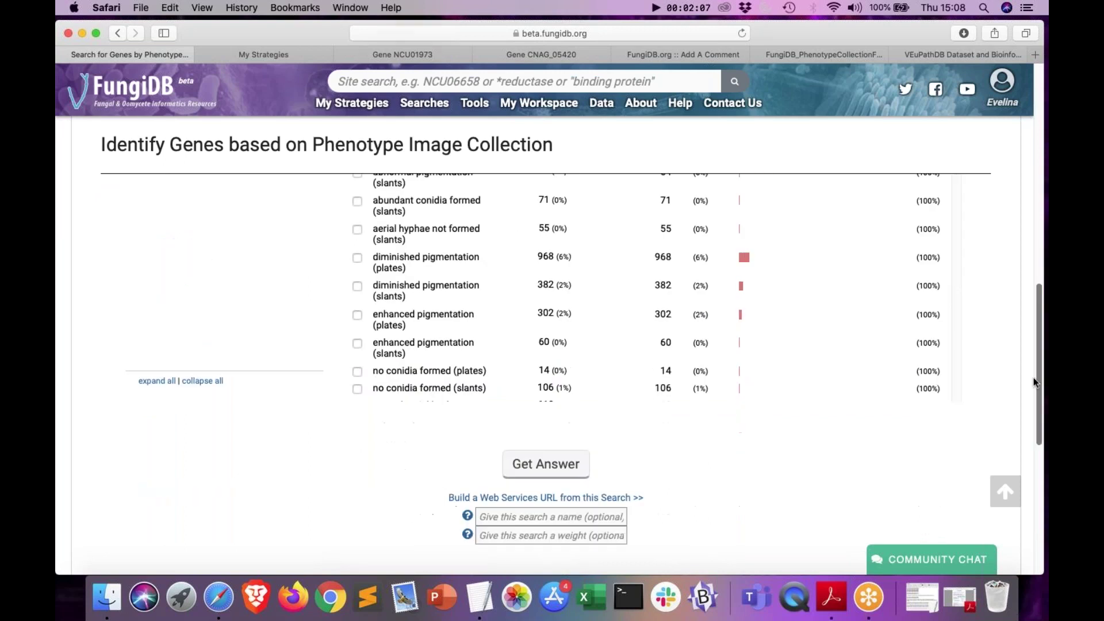
pyautogui.scroll(-2, 1033, 381)
pyautogui.click(543, 379)
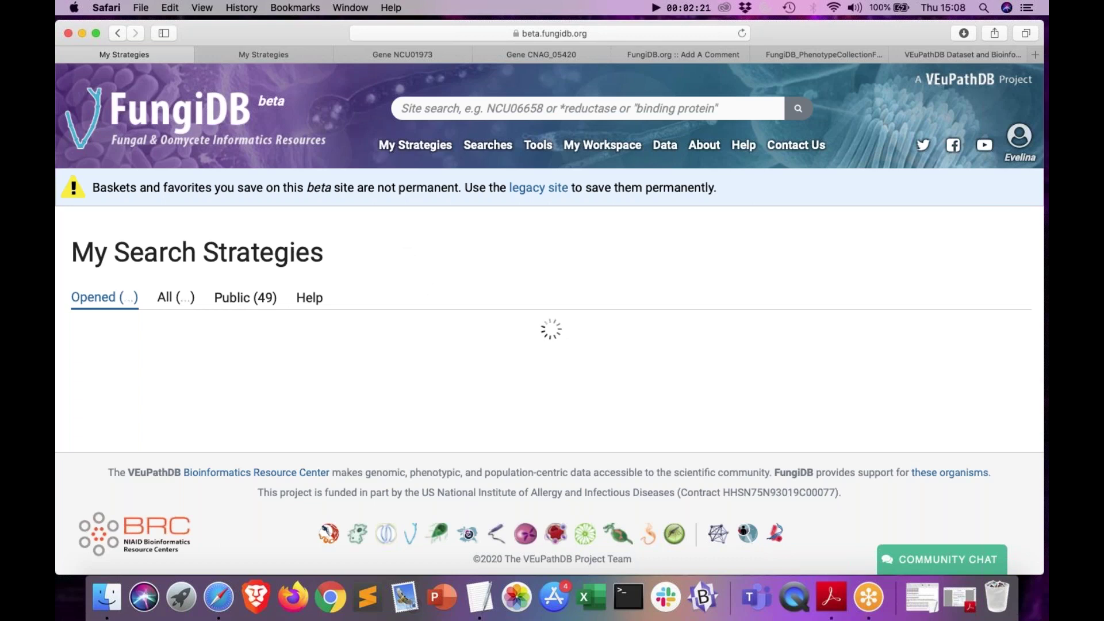
# Step: Find the new Phen Img search strategy, review the parameters in its step details, and close the details
pyautogui.moveTo(697, 168)
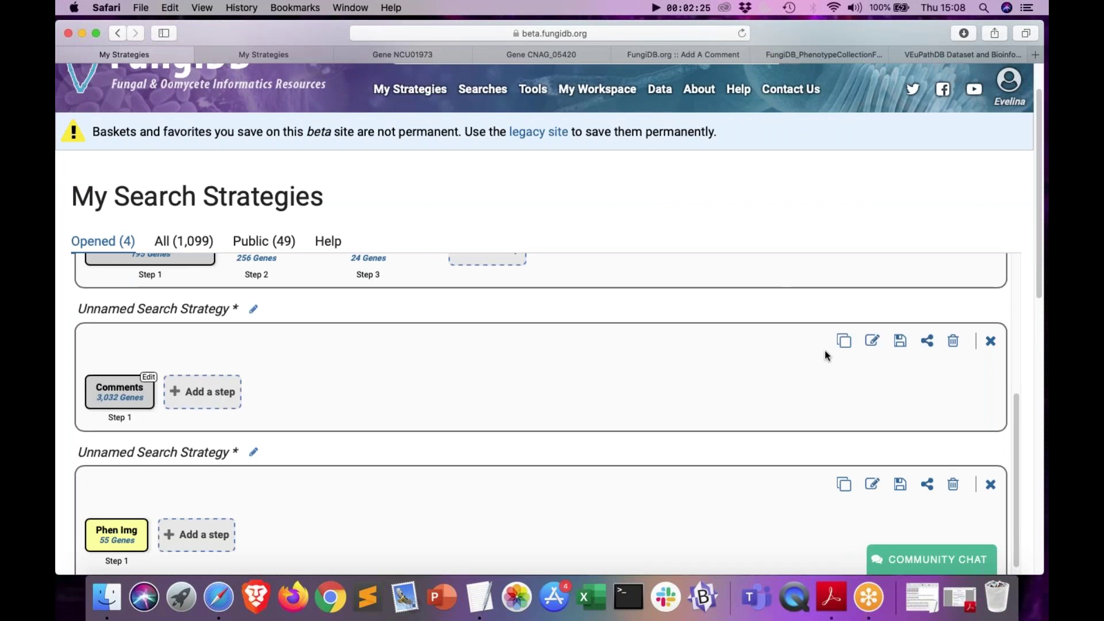
pyautogui.scroll(-5, 581, 453)
pyautogui.scroll(5, 582, 457)
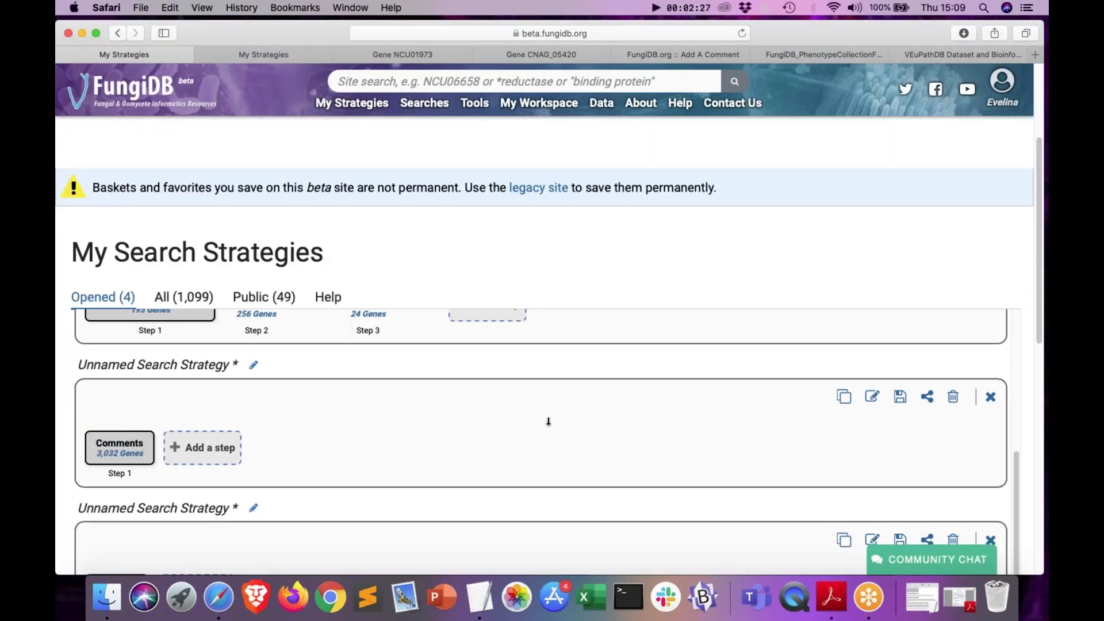
pyautogui.scroll(-3, 546, 419)
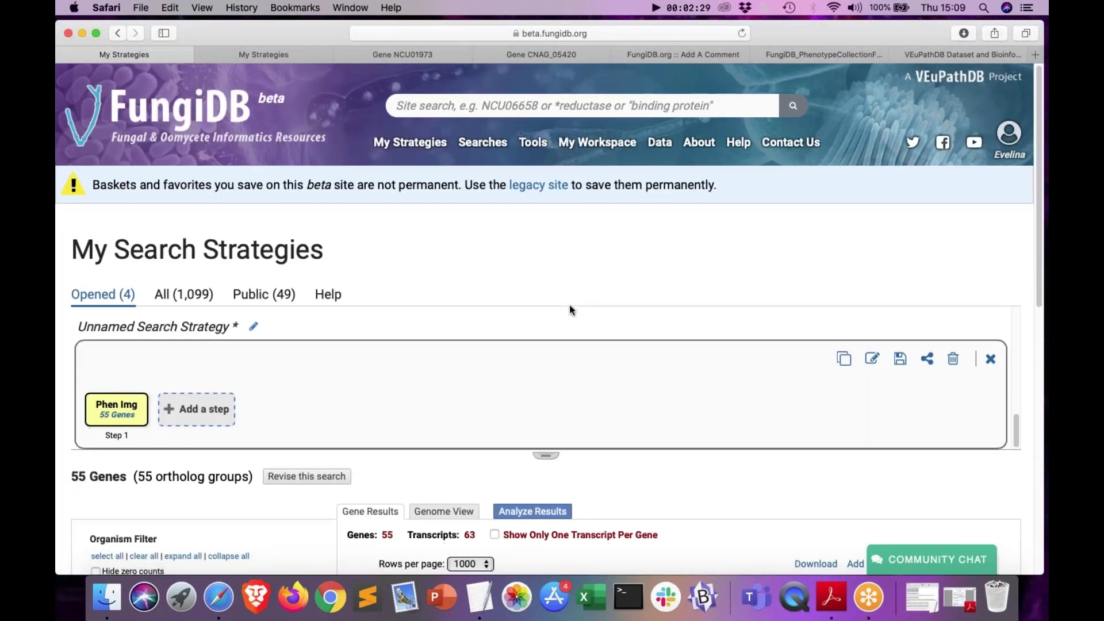
pyautogui.scroll(-3, 569, 304)
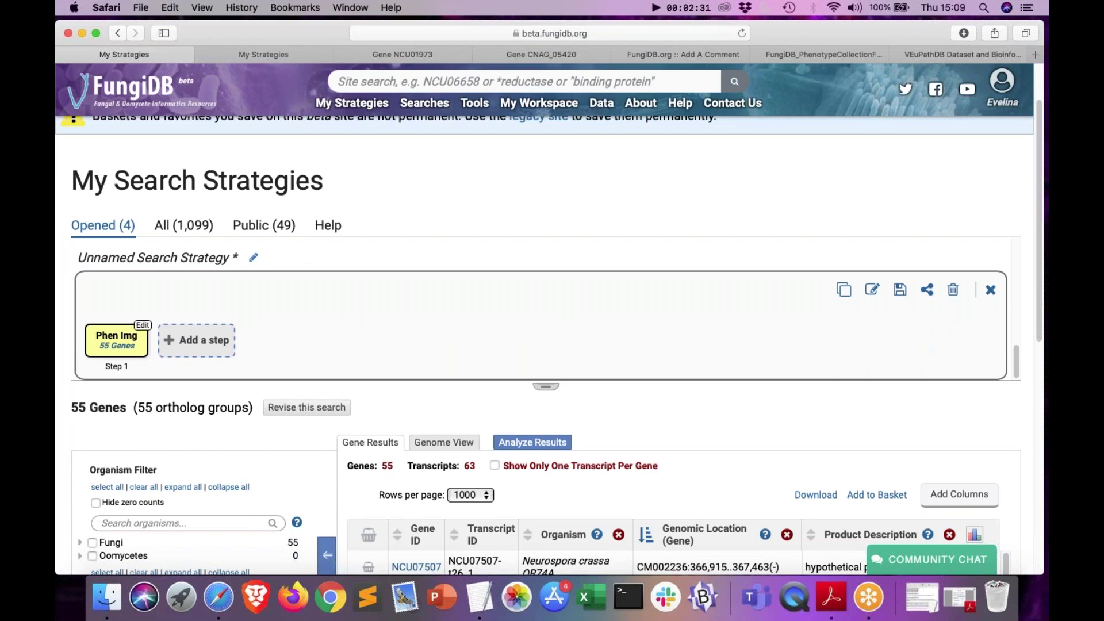
pyautogui.click(143, 326)
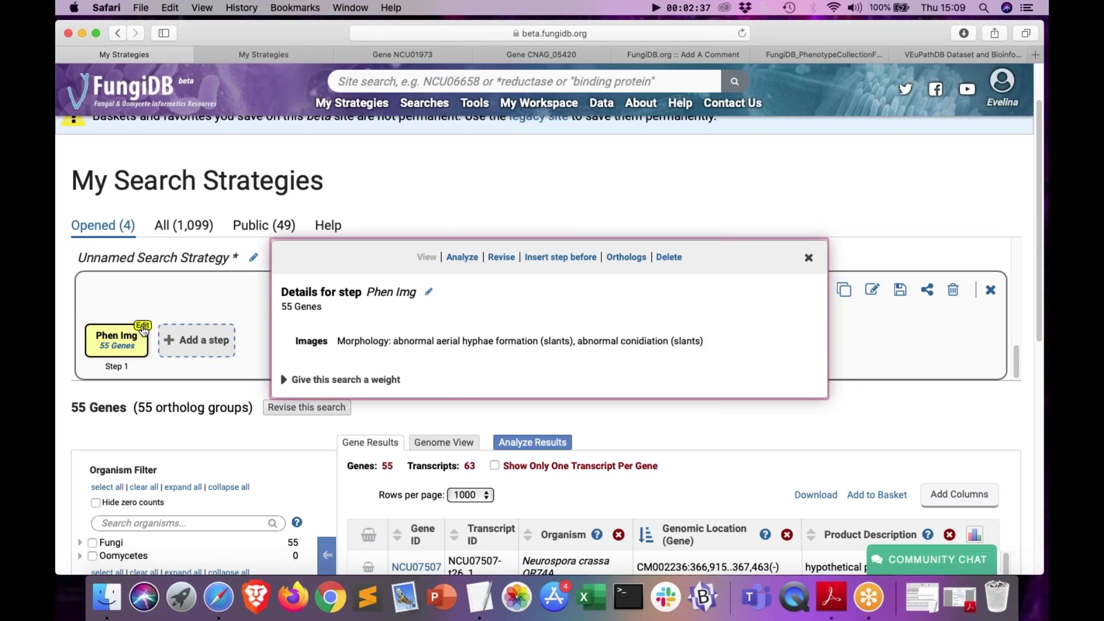
pyautogui.doubleClick(340, 341)
pyautogui.click(808, 257)
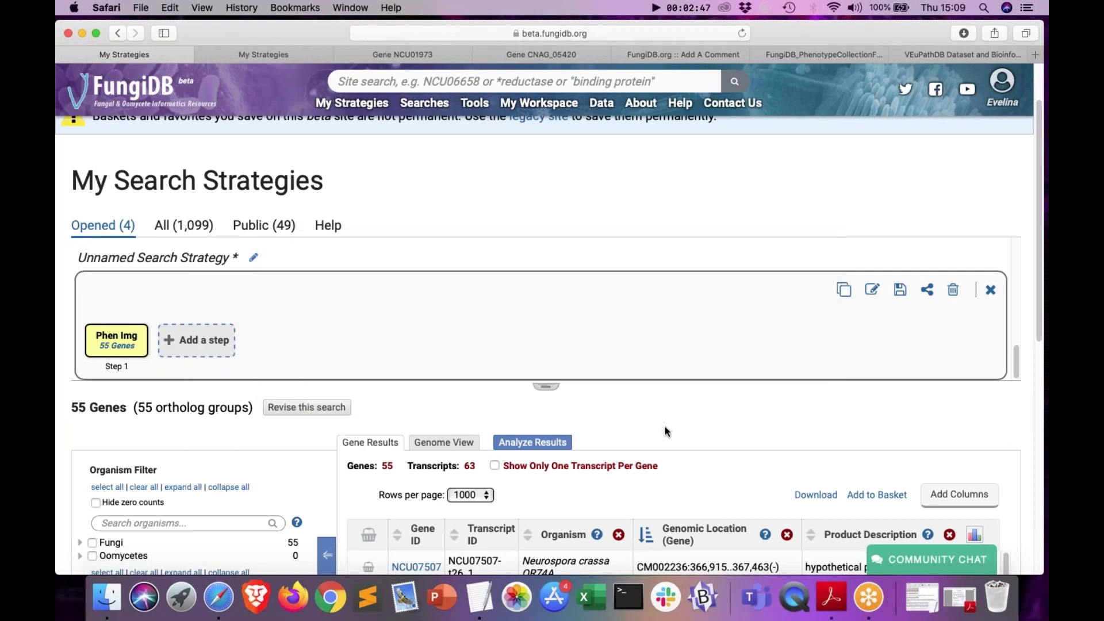
# Step: Hide the Organism Filter beside the gene results table
pyautogui.scroll(-5, 664, 429)
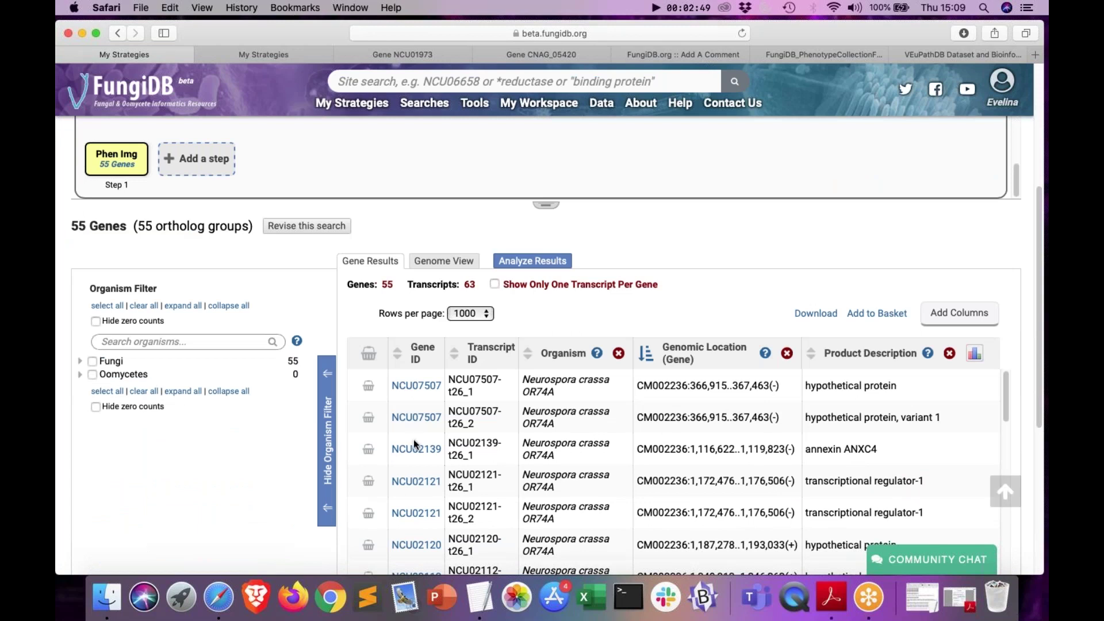
pyautogui.click(328, 384)
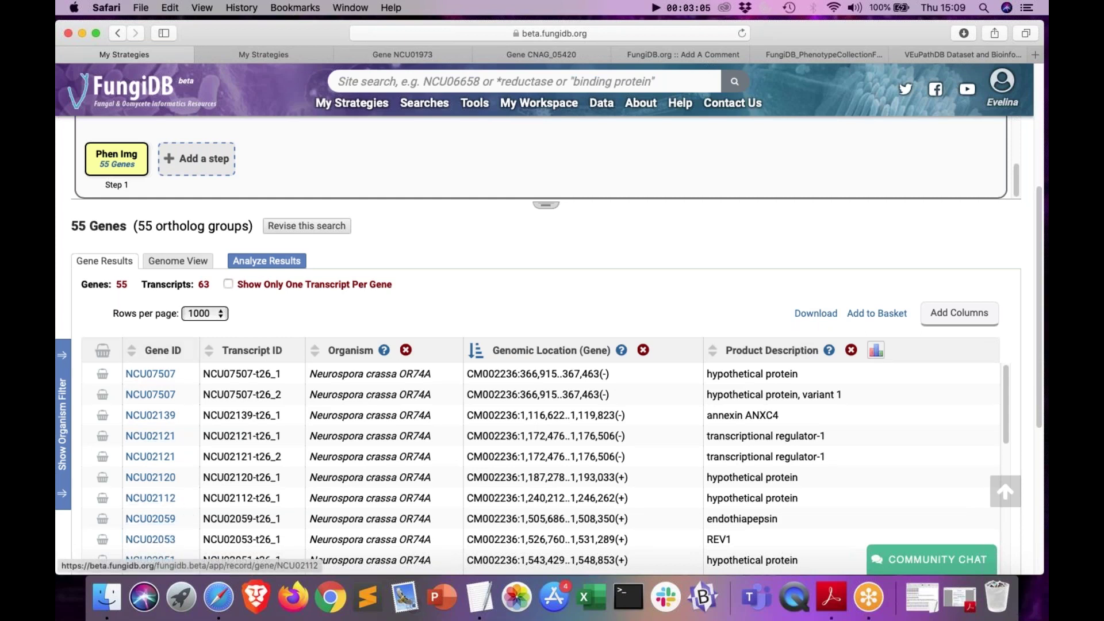
# Step: Switch to the NCU01973 gene page, view the full-size image from the phenotype table's second row, and return to the table
pyautogui.click(384, 56)
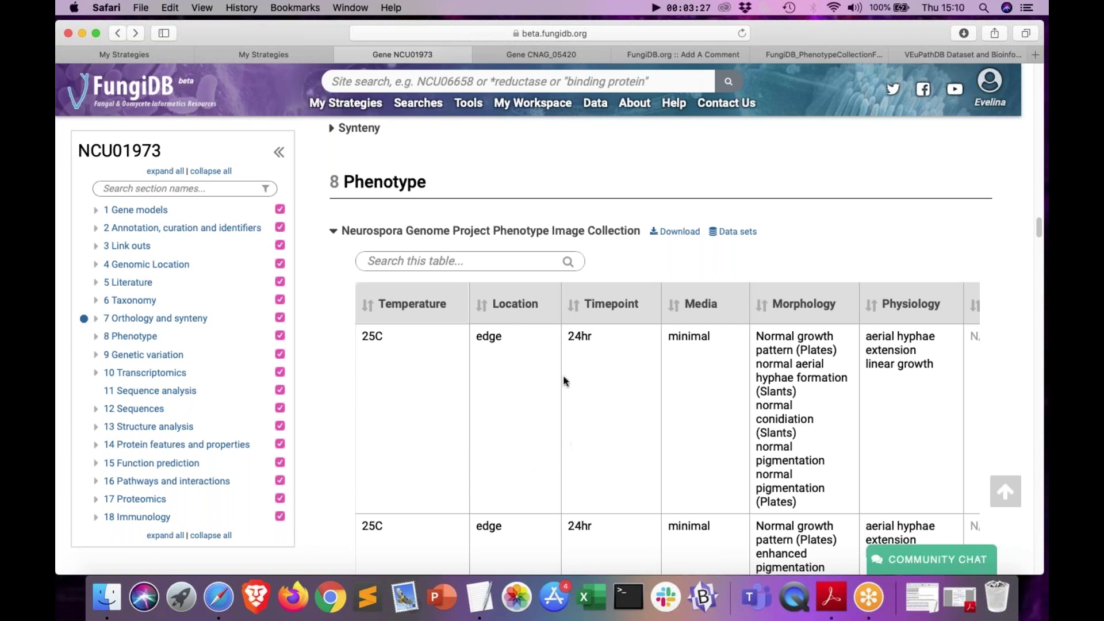
pyautogui.scroll(-3, 563, 381)
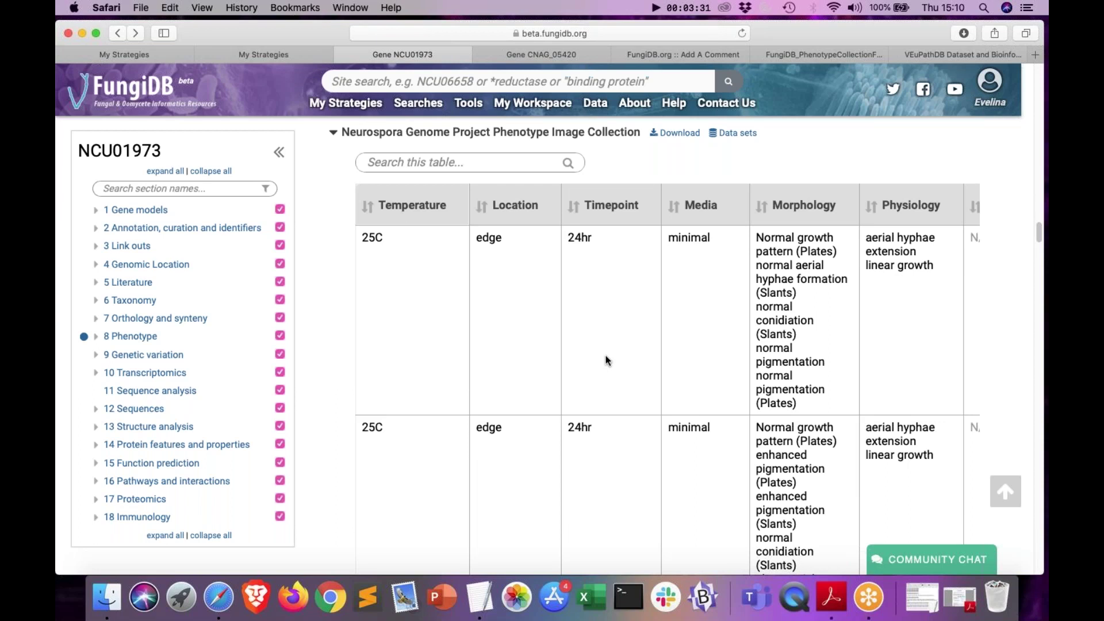
pyautogui.hscroll(4, 702, 352)
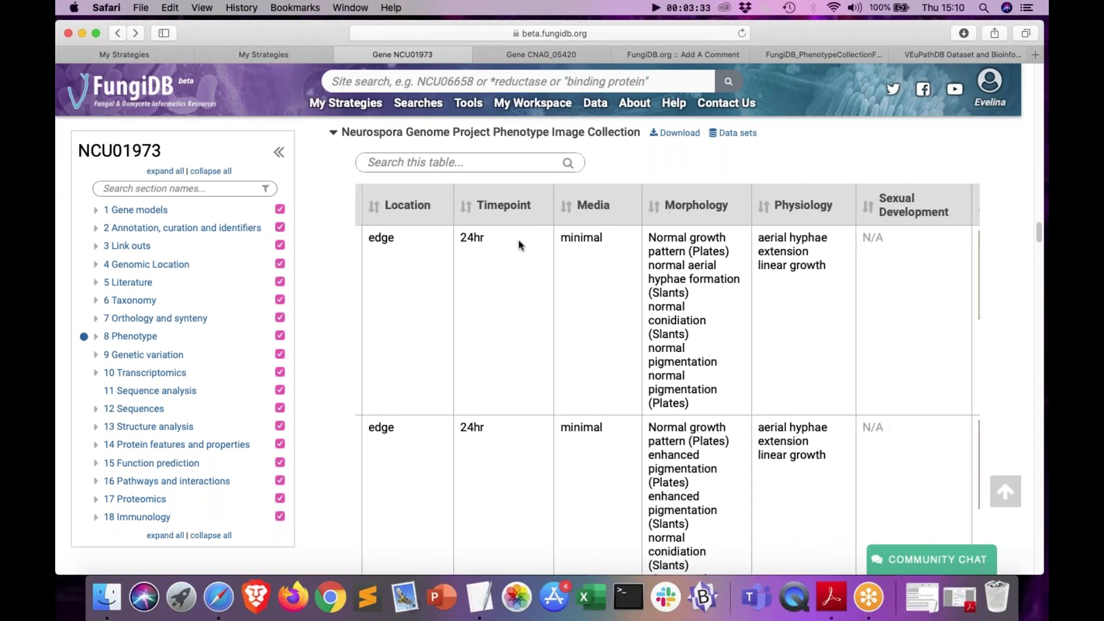
pyautogui.hscroll(3, 706, 312)
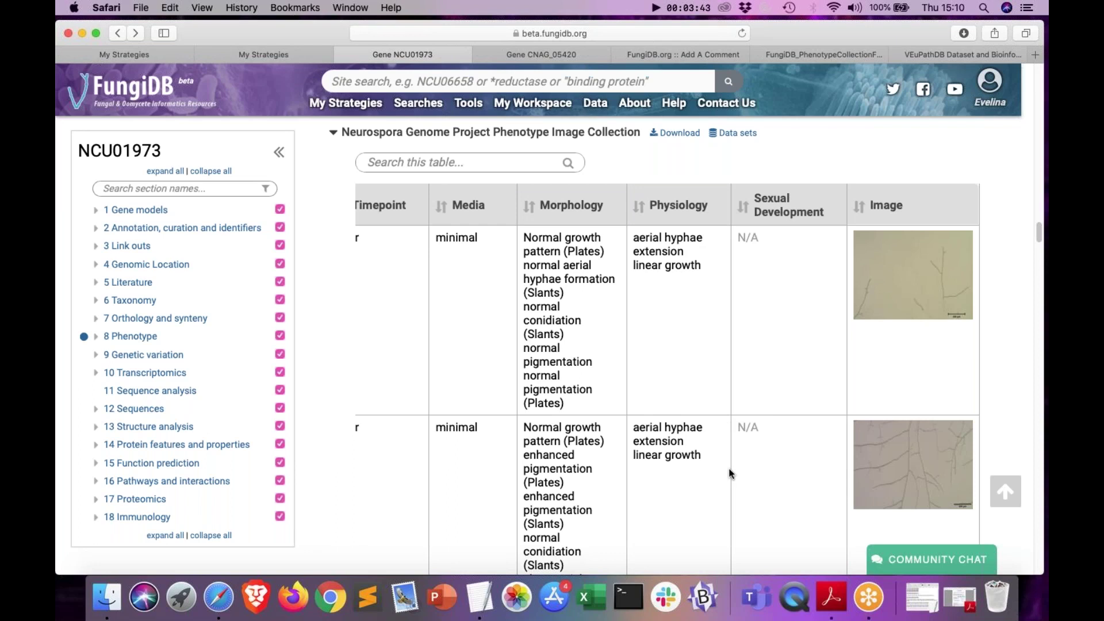
pyautogui.scroll(-3, 729, 473)
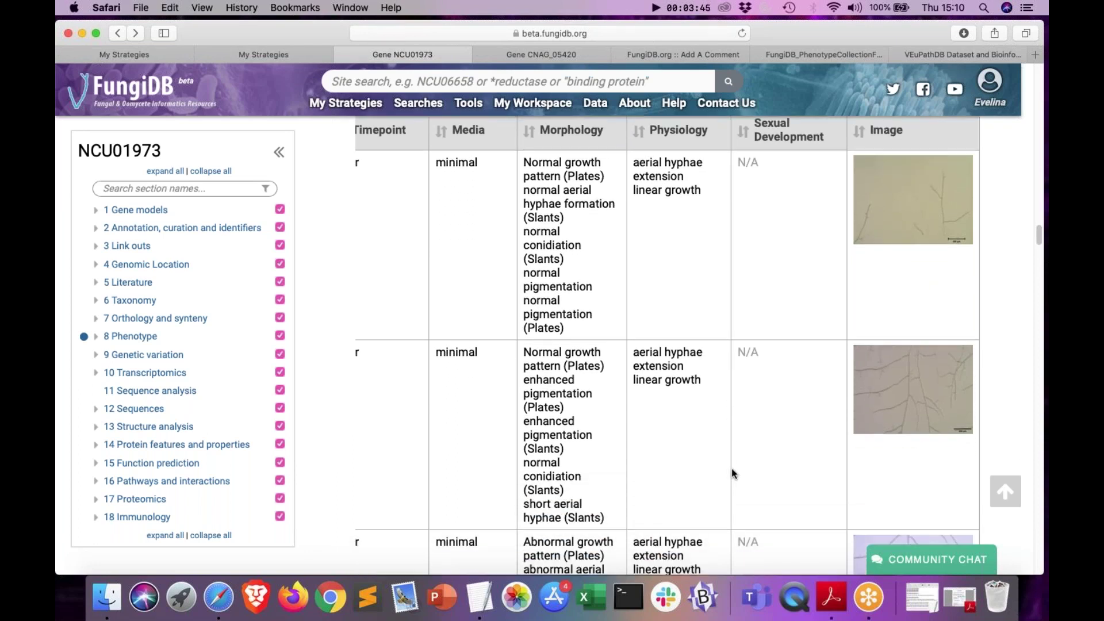
pyautogui.click(892, 413)
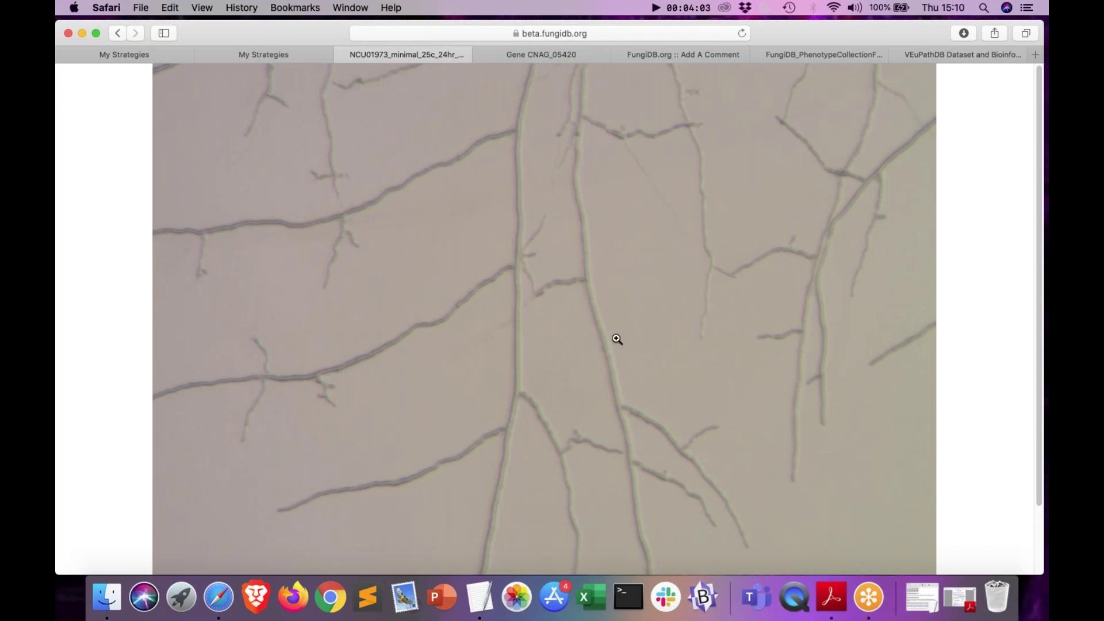
pyautogui.click(119, 34)
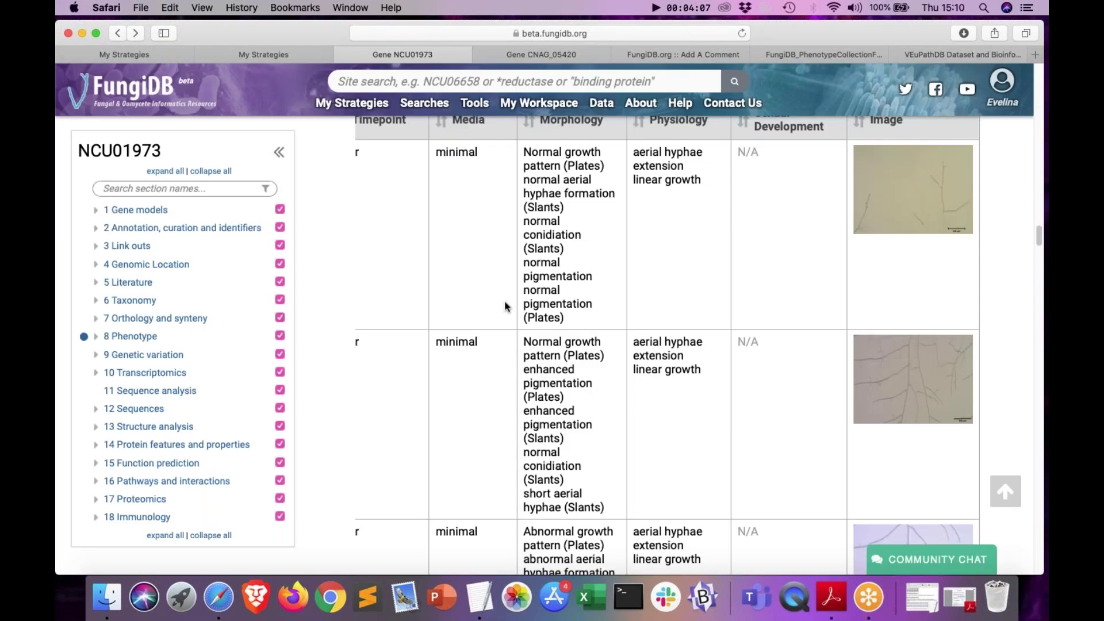
# Step: View the full-size image for the first 25C, plate, 24hr row of the NCU01973 phenotype table, and return to the gene page
pyautogui.hscroll(-5, 666, 345)
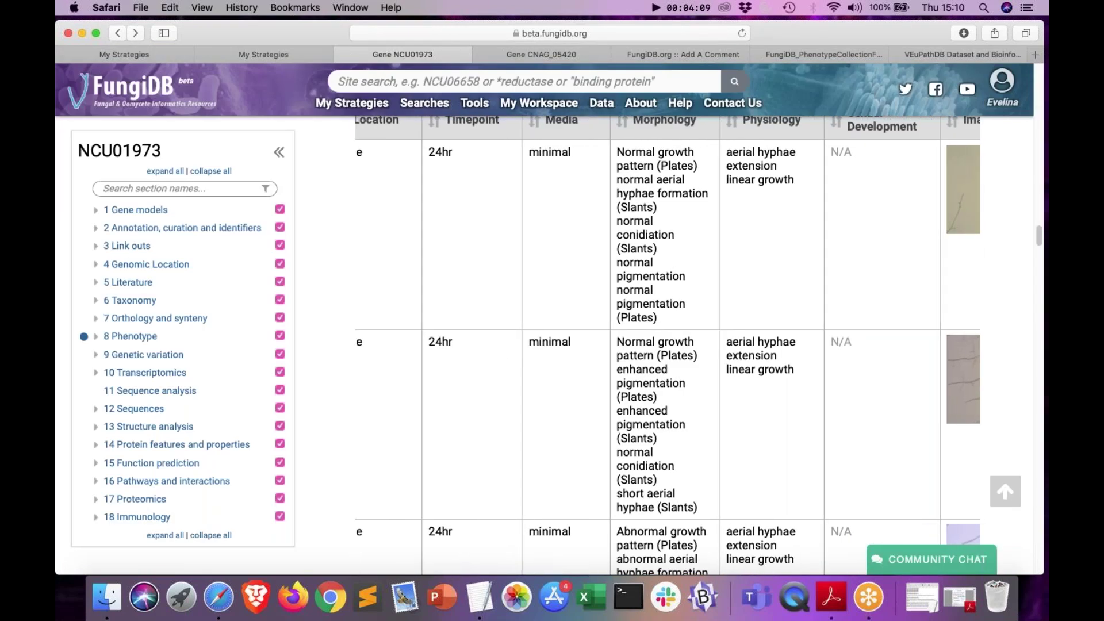
pyautogui.hscroll(-2, 667, 344)
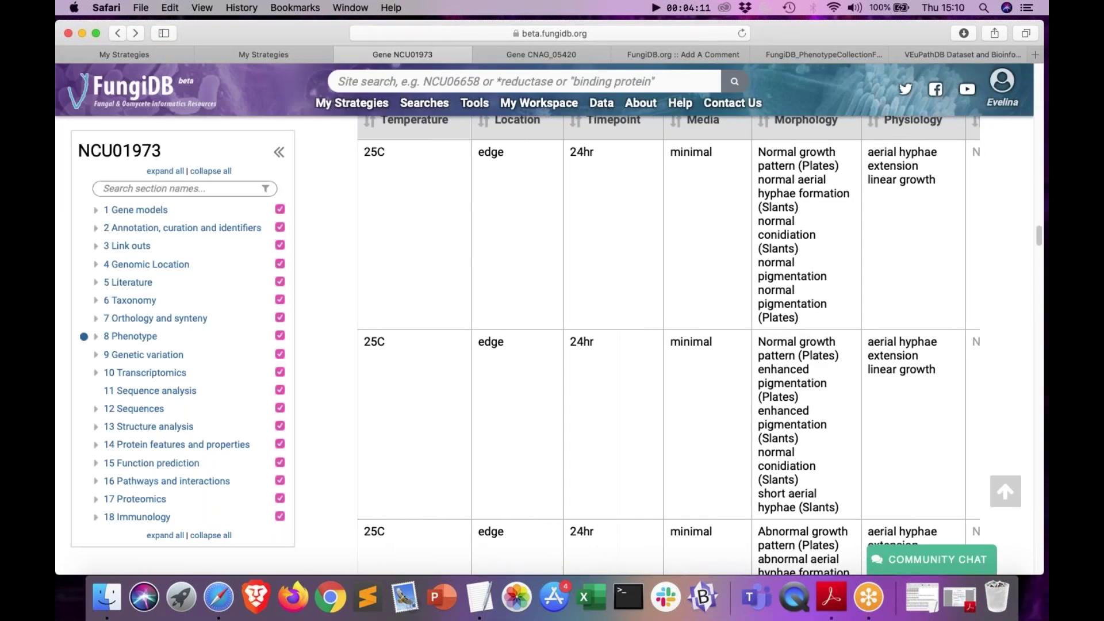
pyautogui.scroll(-2, 666, 345)
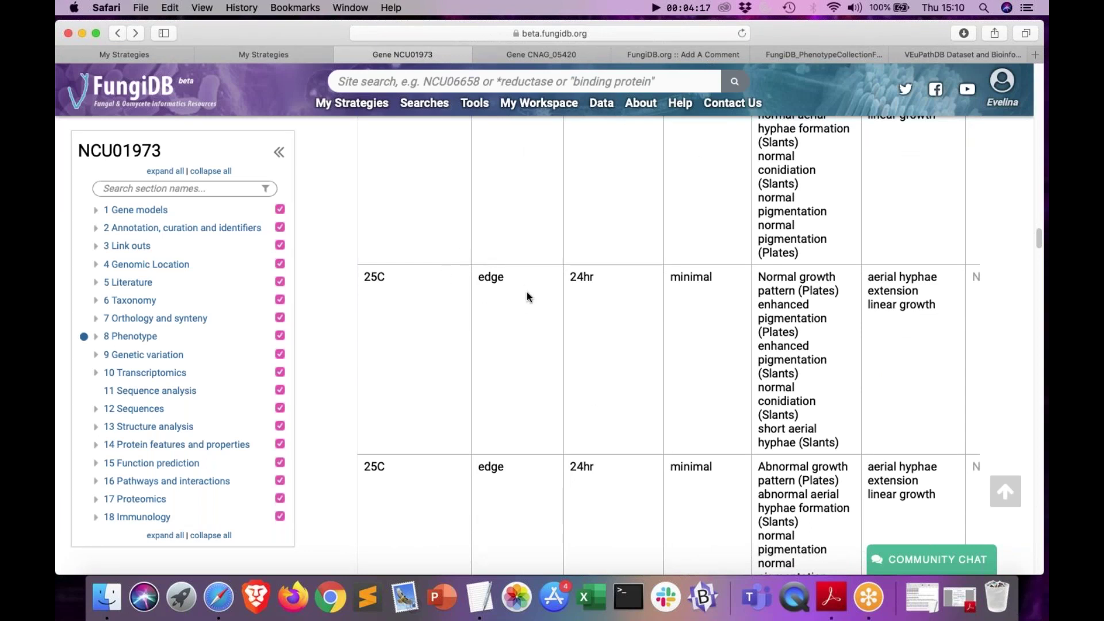
pyautogui.scroll(-5, 577, 387)
pyautogui.scroll(-6, 577, 388)
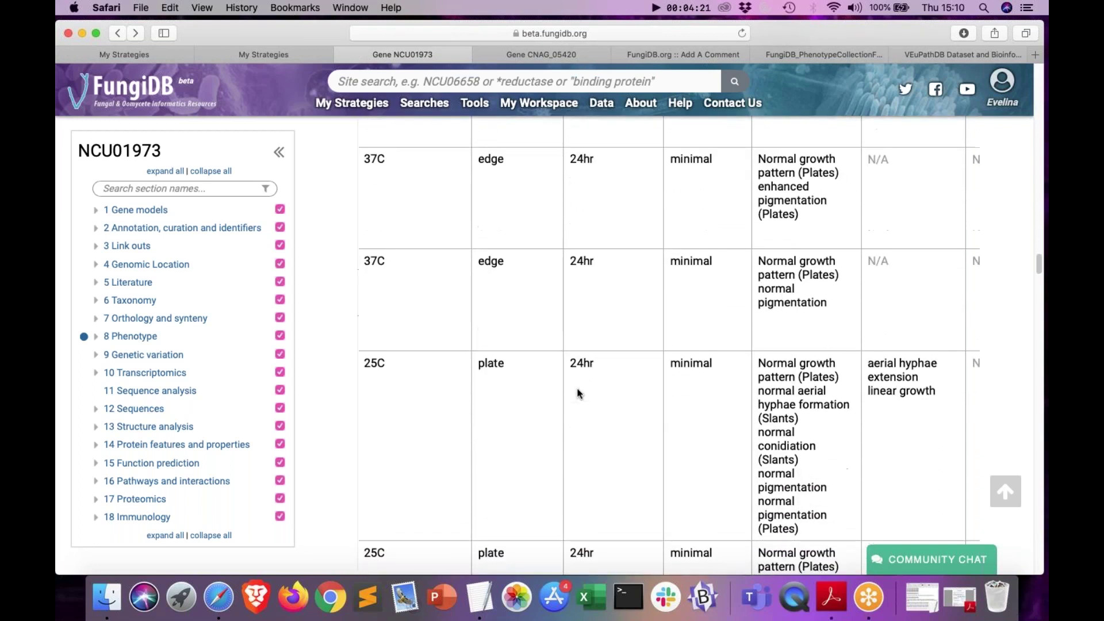
pyautogui.hscroll(8, 577, 393)
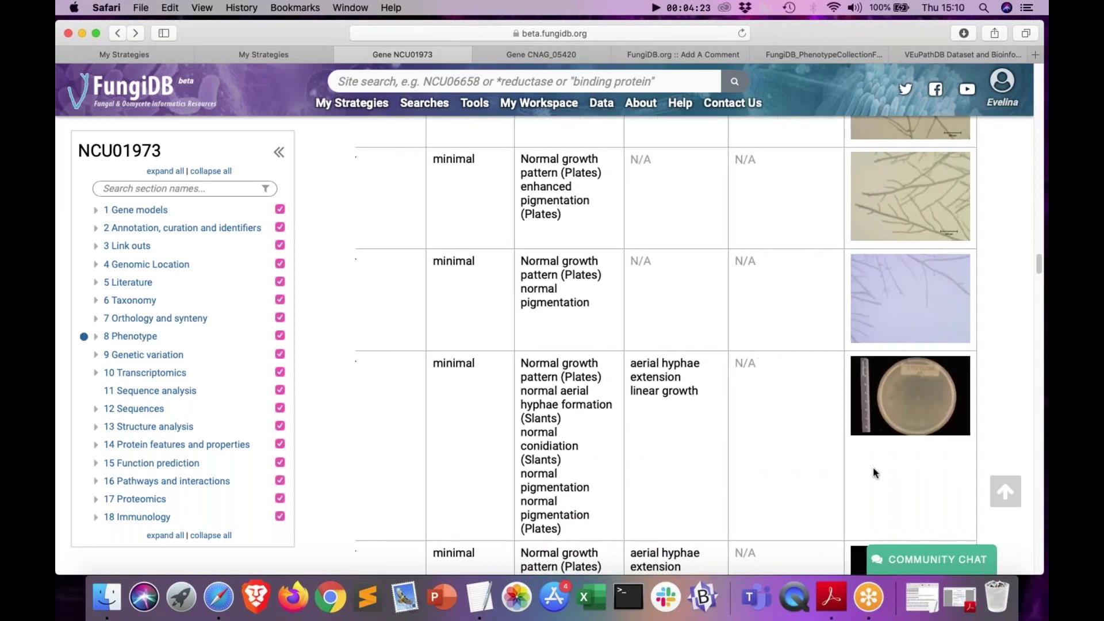
pyautogui.click(932, 399)
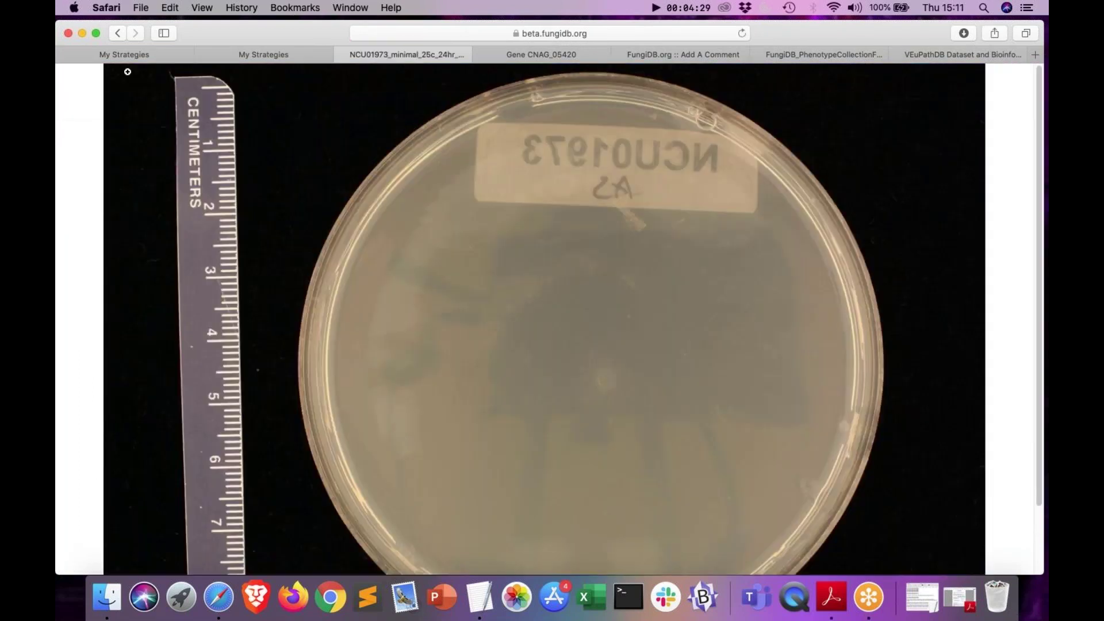
pyautogui.click(118, 34)
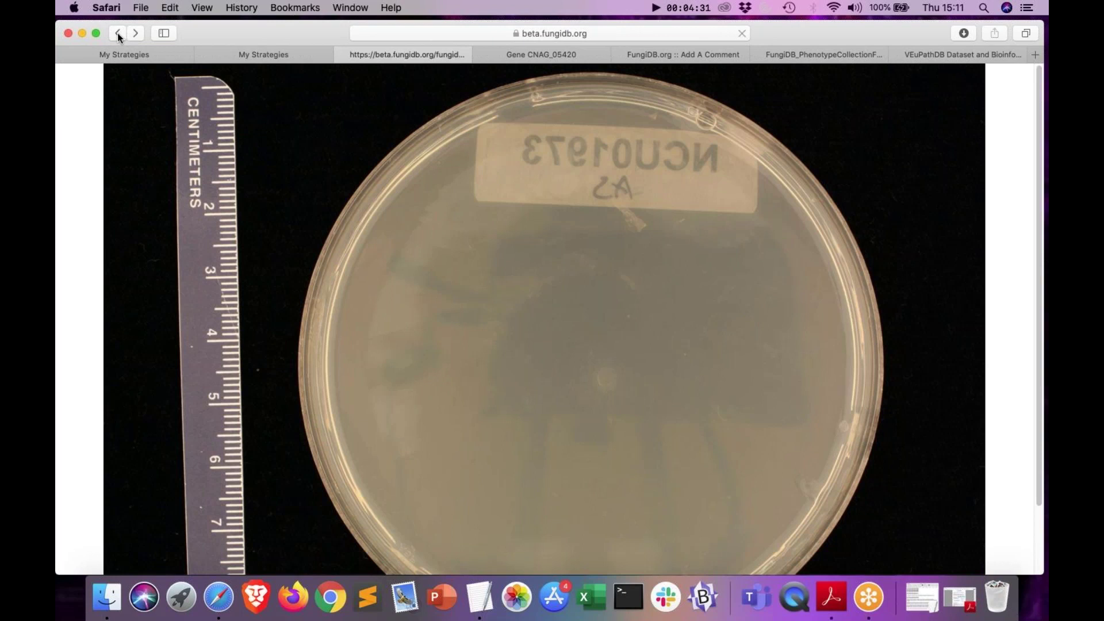
# Step: Open the Neurospora Genome Project Phenotype Image Collection data set record from the Phenotype section and read its provenance and description
pyautogui.scroll(10, 551, 246)
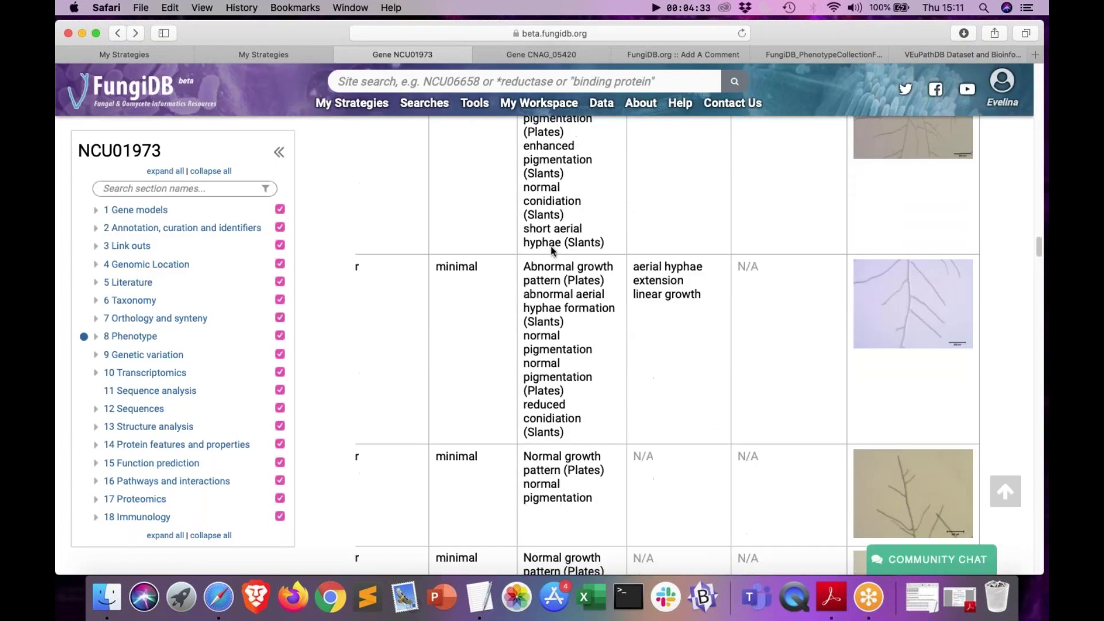
pyautogui.scroll(-1, 551, 251)
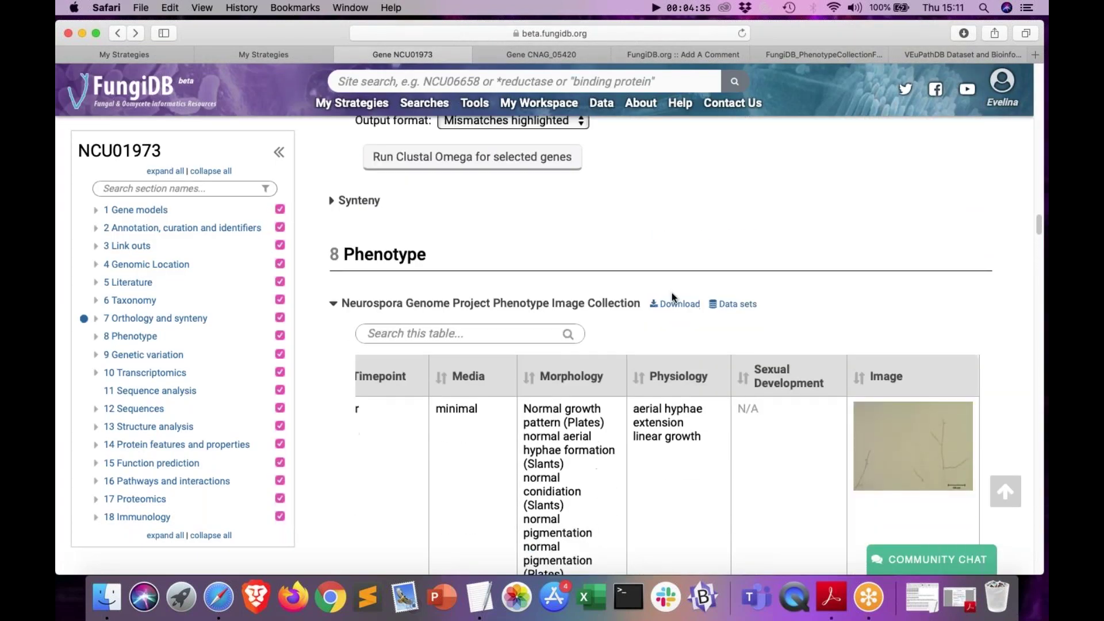
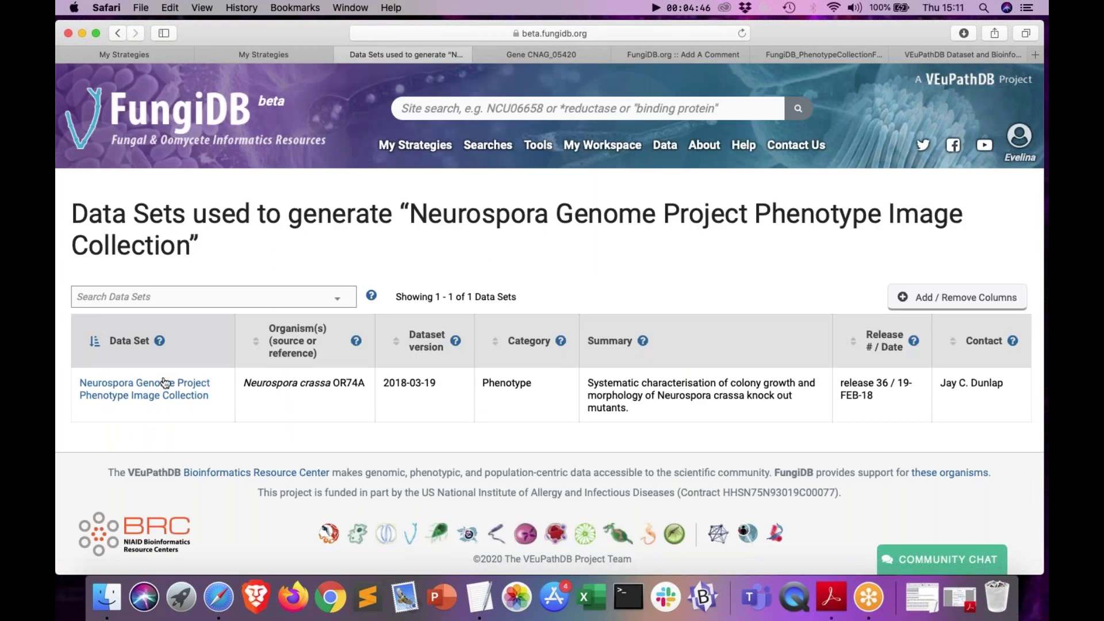
pyautogui.click(164, 383)
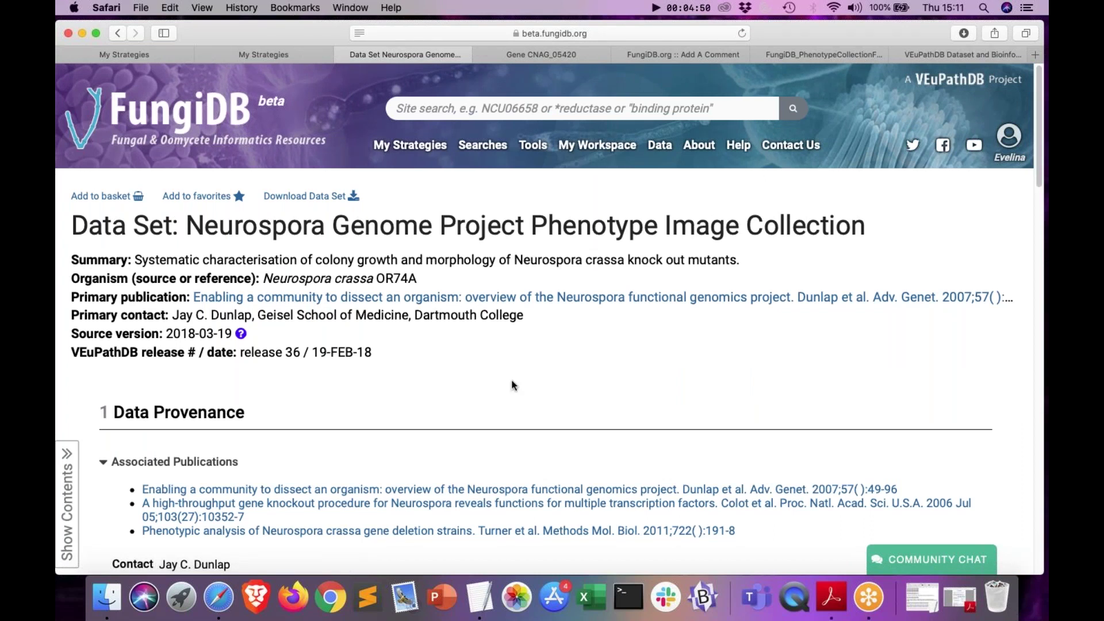
pyautogui.scroll(-10, 513, 385)
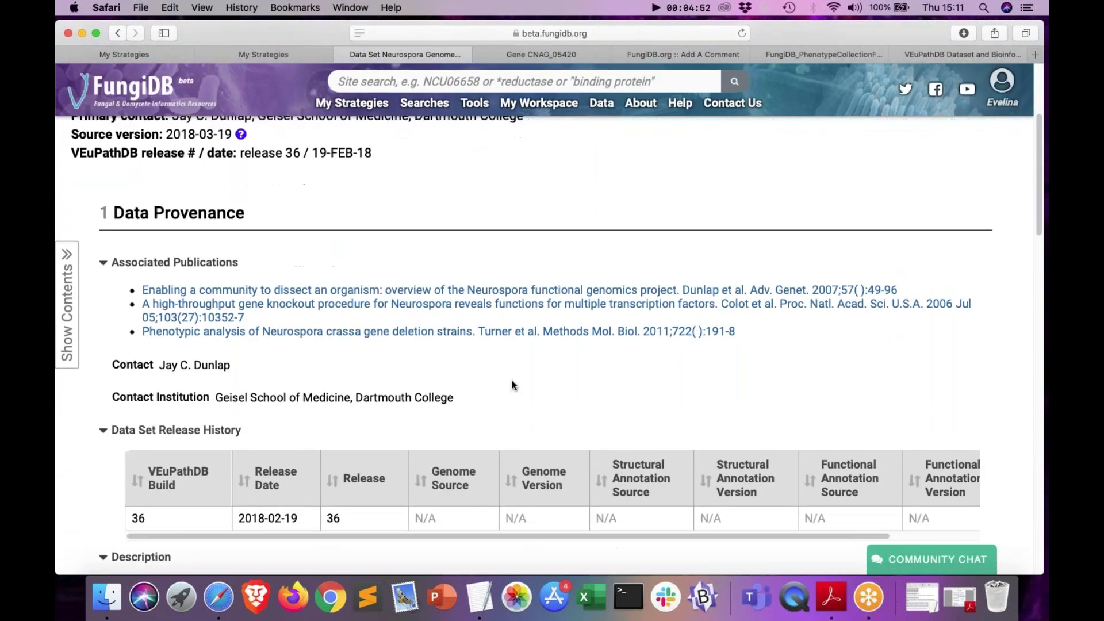
pyautogui.scroll(-5, 513, 385)
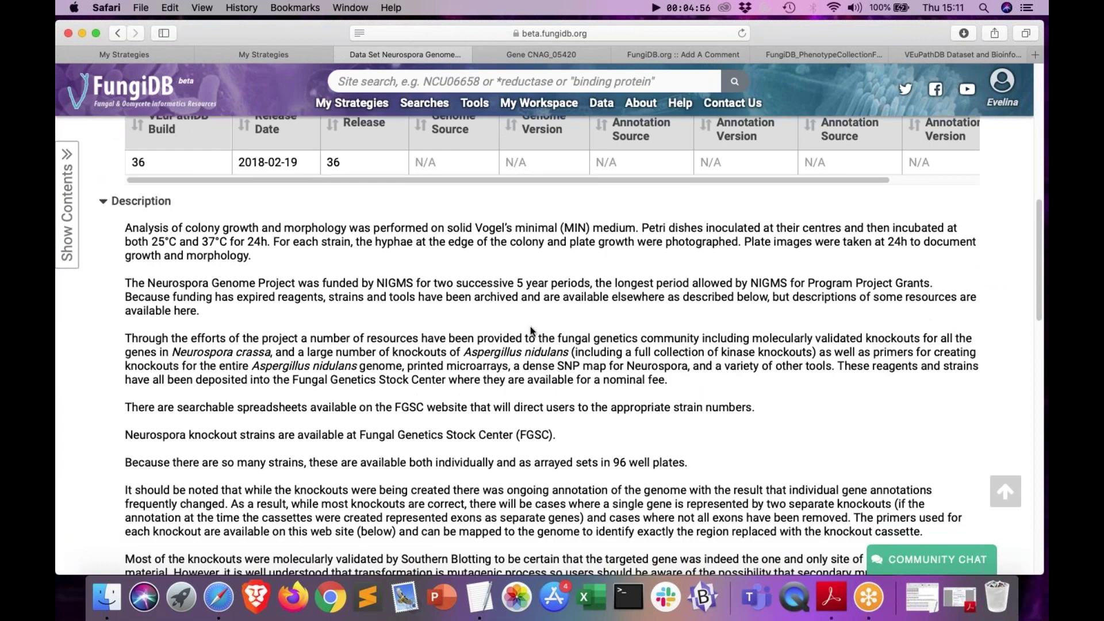
pyautogui.scroll(1, 368, 131)
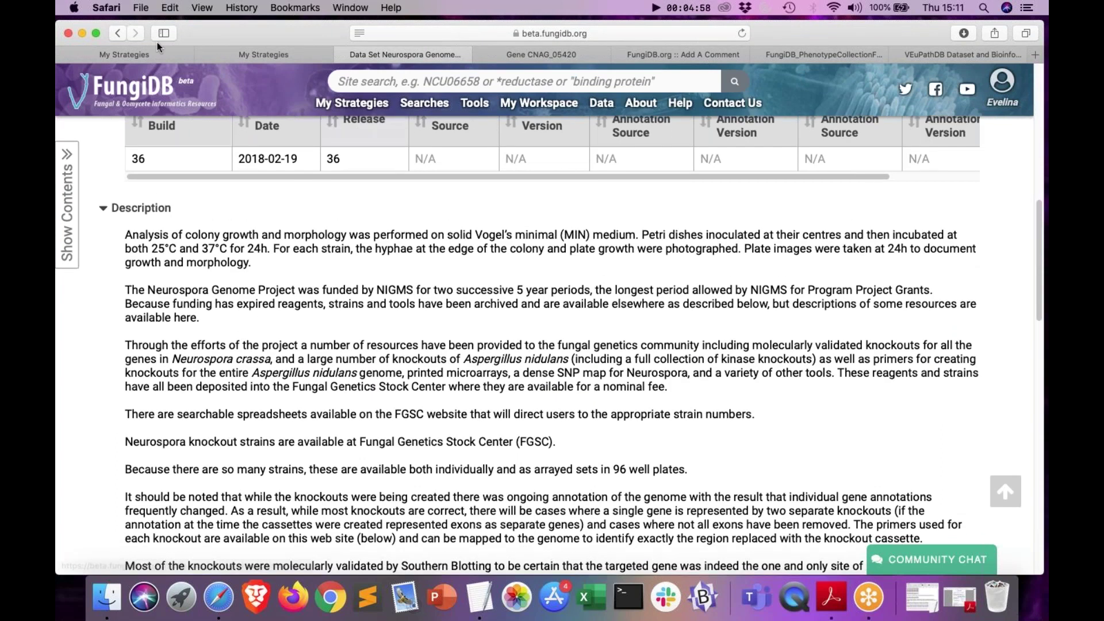
# Step: Return to the Phen Img search strategy and start adding a step that transforms its genes into orthologs
pyautogui.click(114, 51)
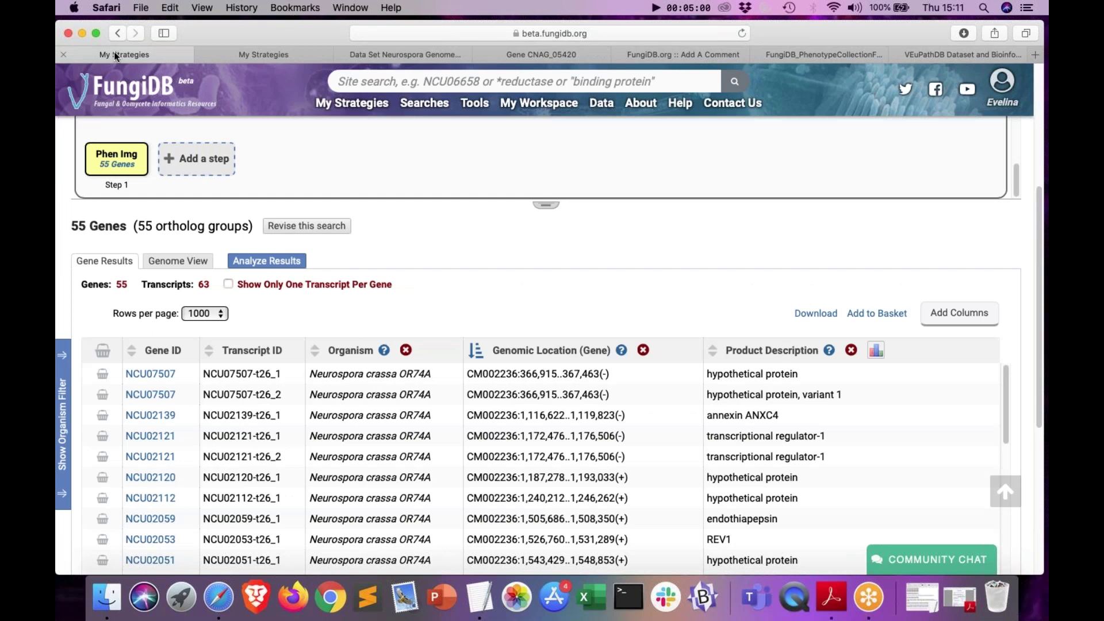
pyautogui.scroll(3, 433, 261)
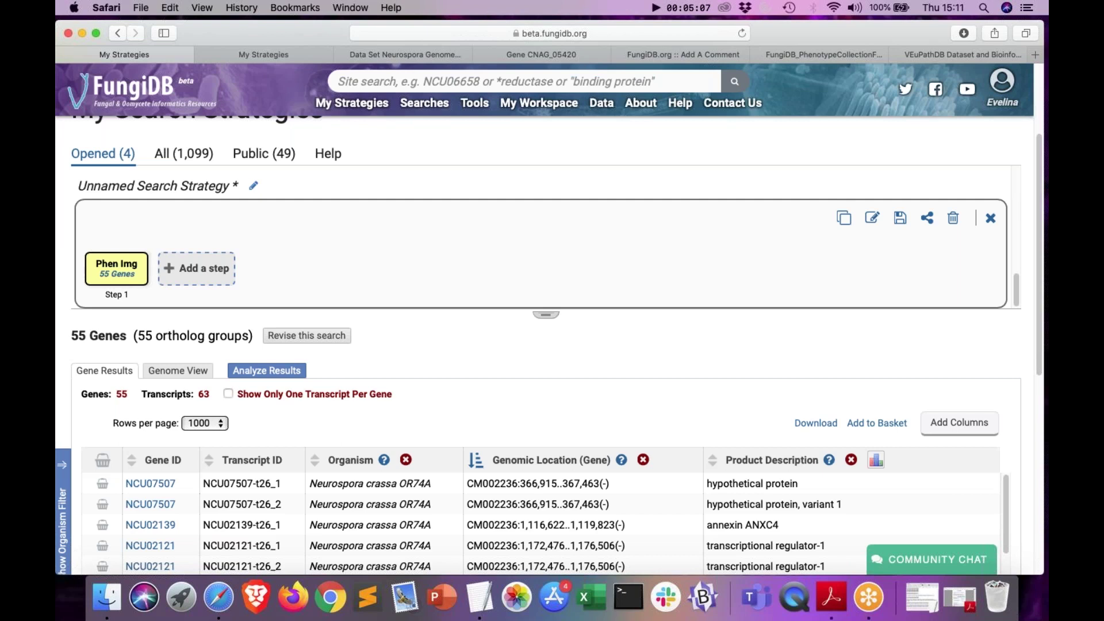
pyautogui.click(214, 269)
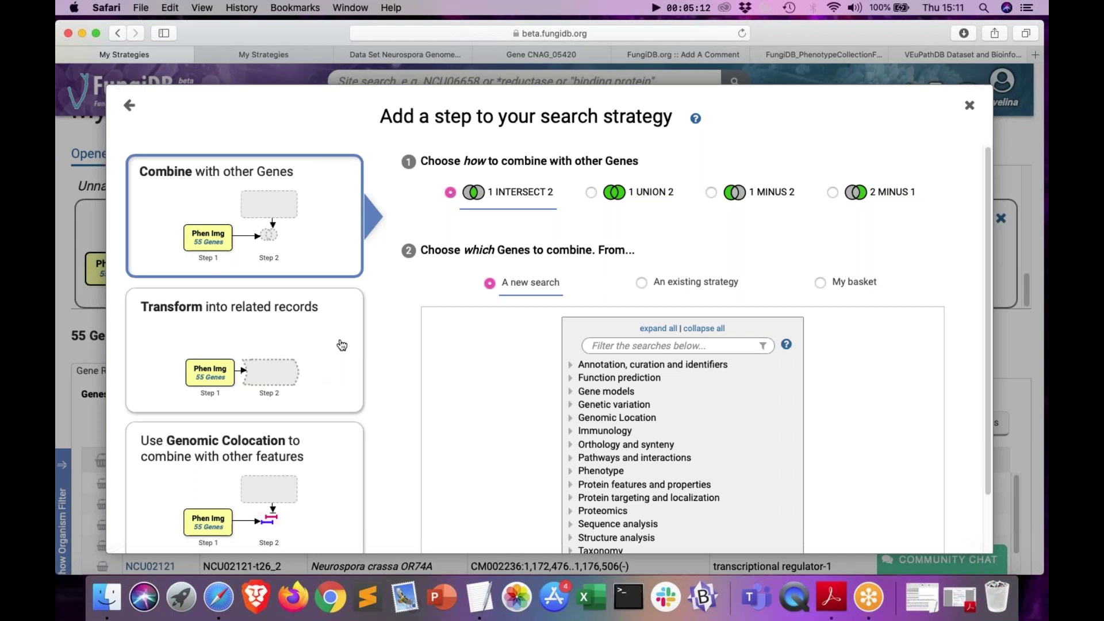
pyautogui.click(341, 345)
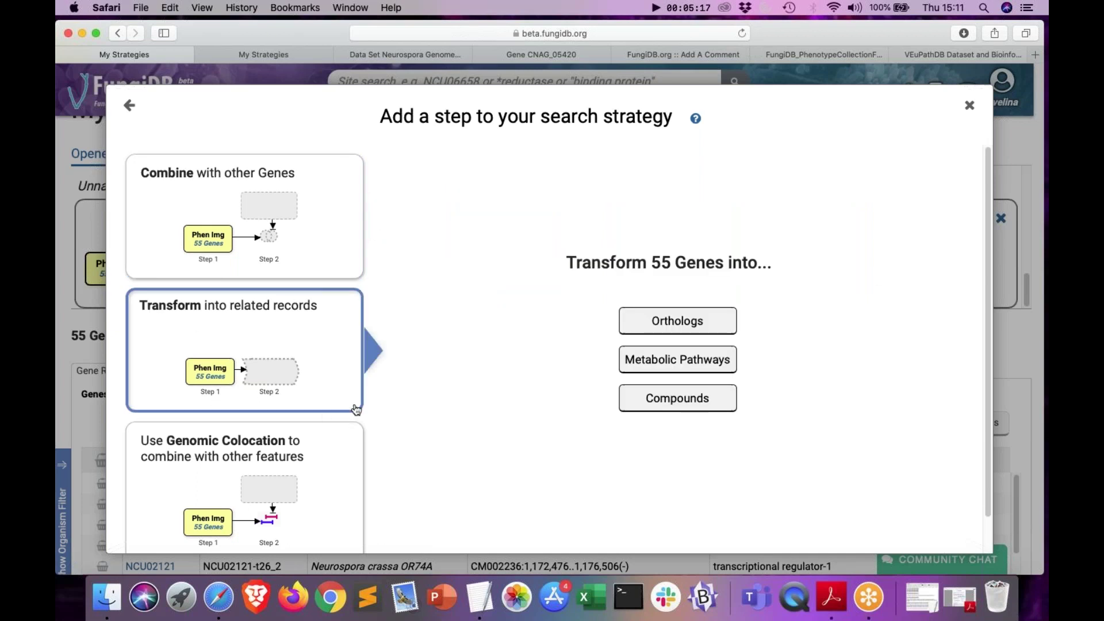
pyautogui.click(680, 323)
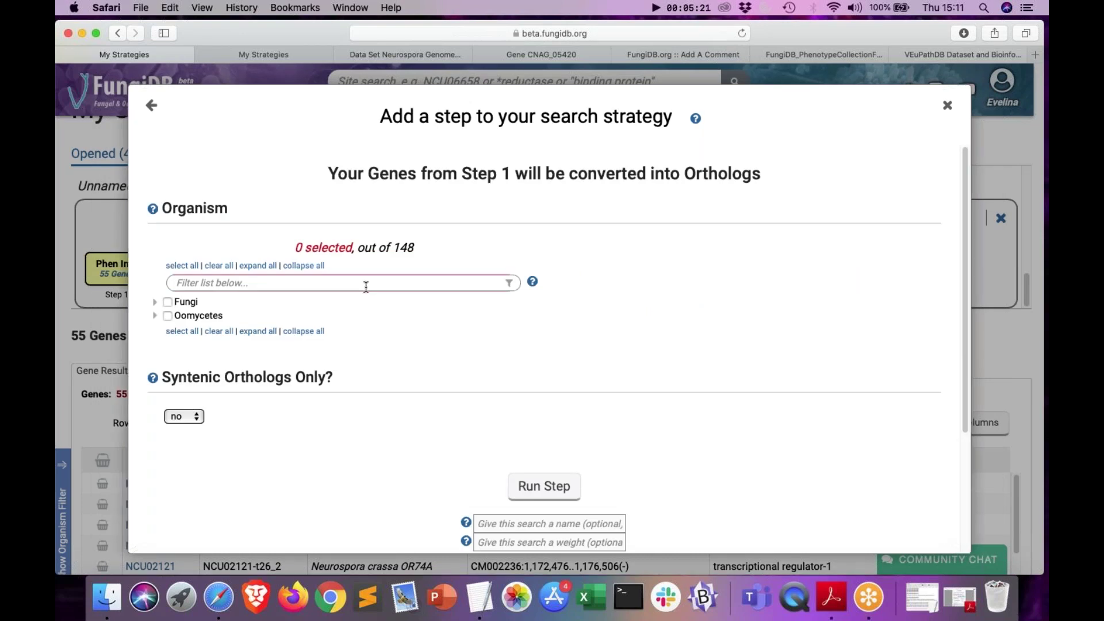
# Step: Filter the organisms by "dis", select Neurospora discreta FGSC 8579, and run the ortholog step
pyautogui.click(365, 286)
pyautogui.write('dis')
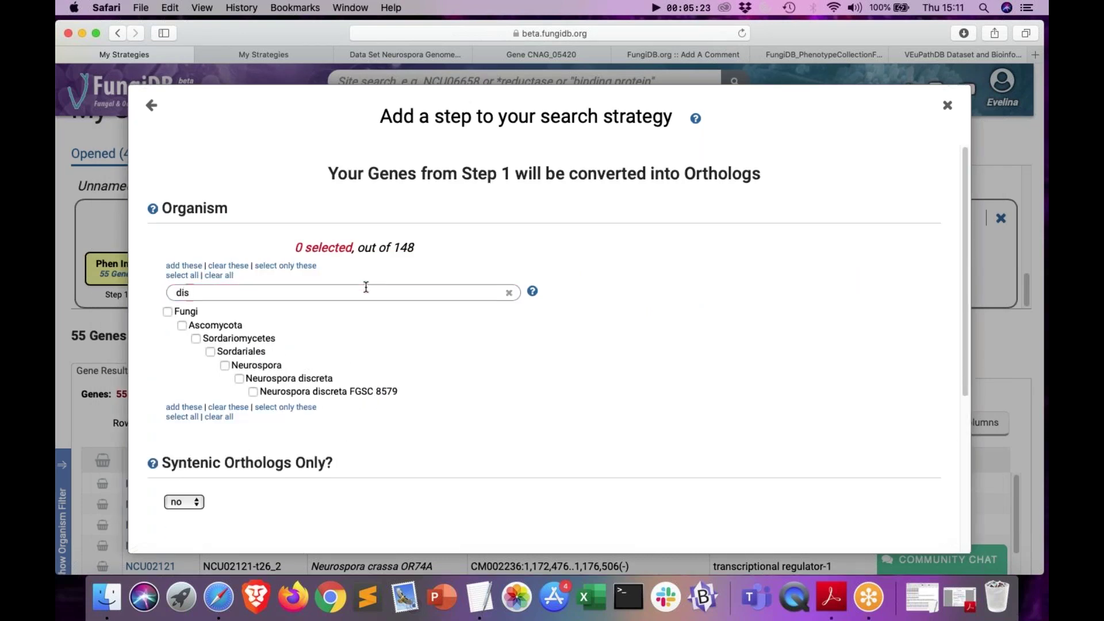
pyautogui.click(253, 392)
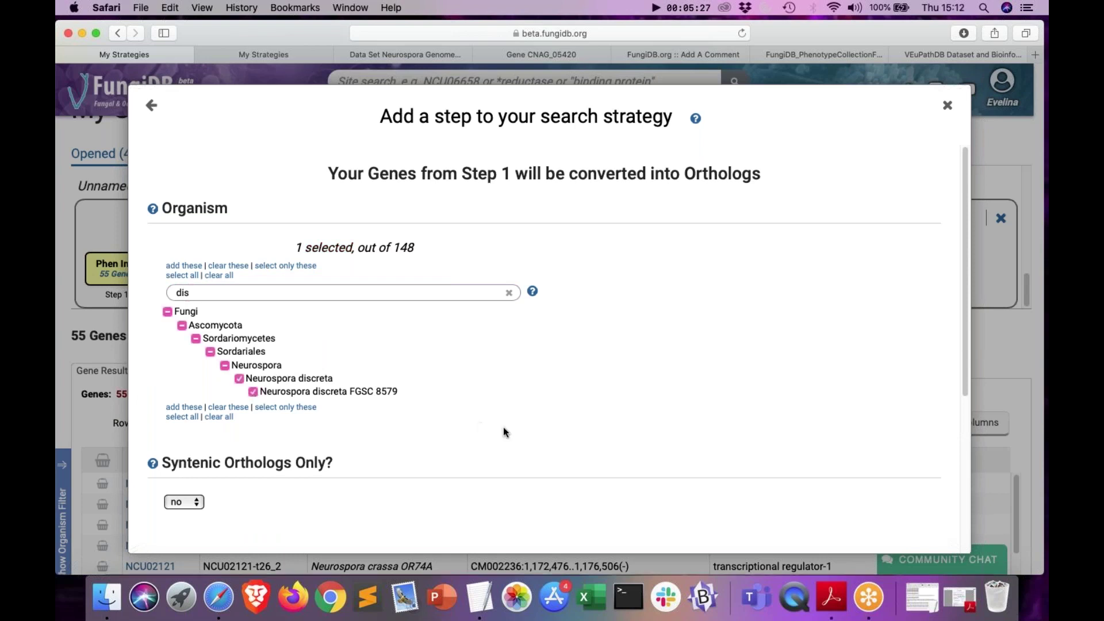
pyautogui.moveTo(964, 311); pyautogui.dragTo(966, 423)
pyautogui.click(557, 411)
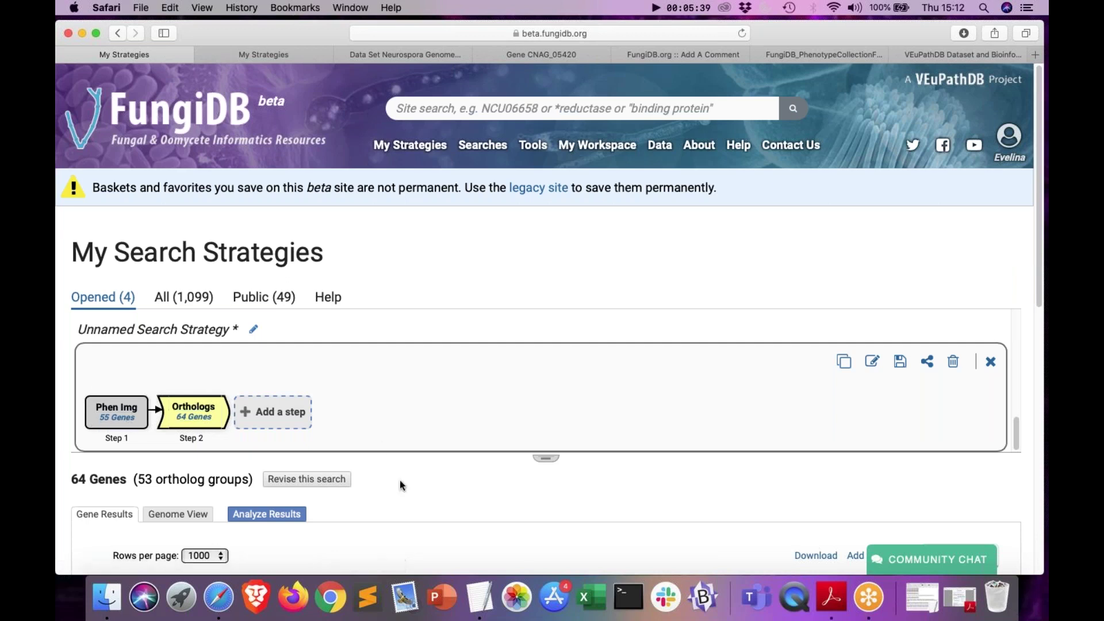
# Step: Examine the Neurospora discreta ortholog results, including the input orthologs, ortholog groups, and paralog and ortholog count columns
pyautogui.scroll(-5, 399, 481)
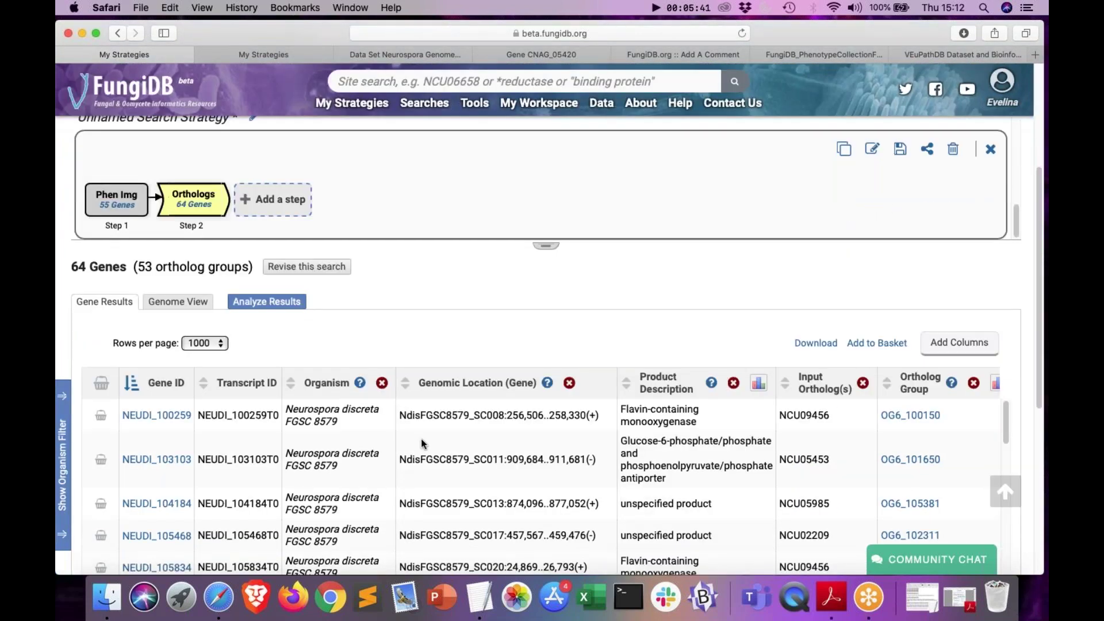
pyautogui.scroll(-1, 419, 430)
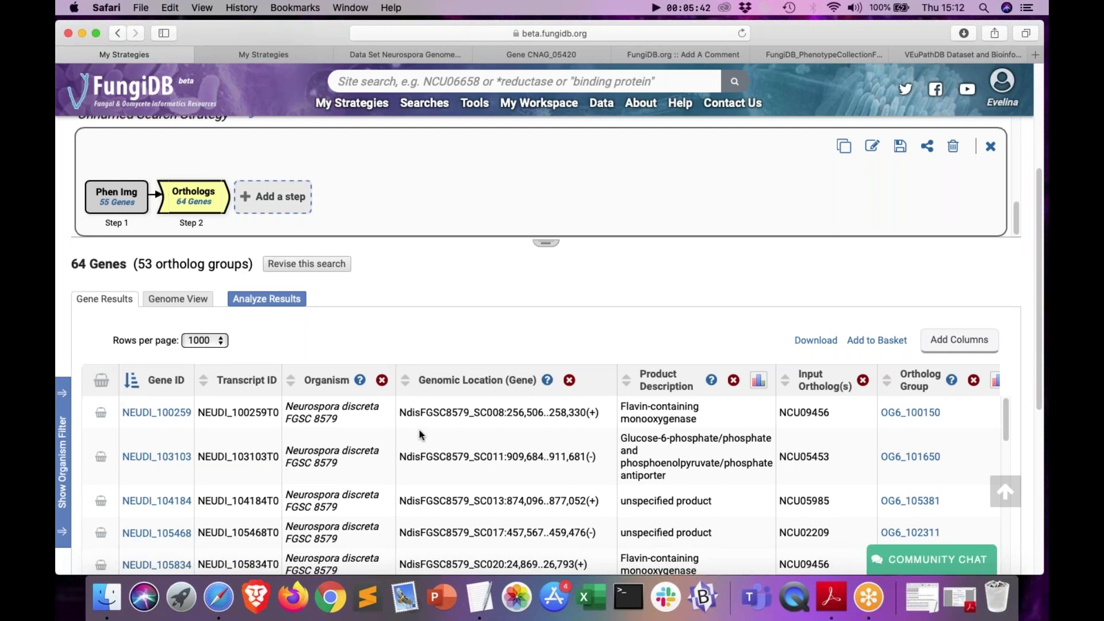
pyautogui.scroll(-2, 419, 430)
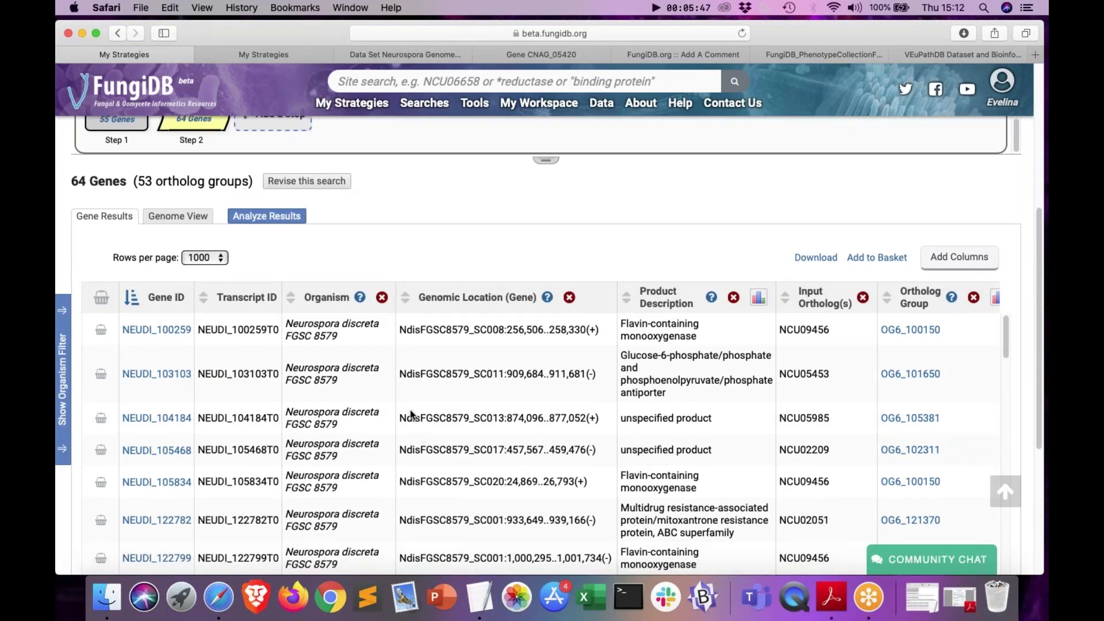
pyautogui.hscroll(5, 616, 437)
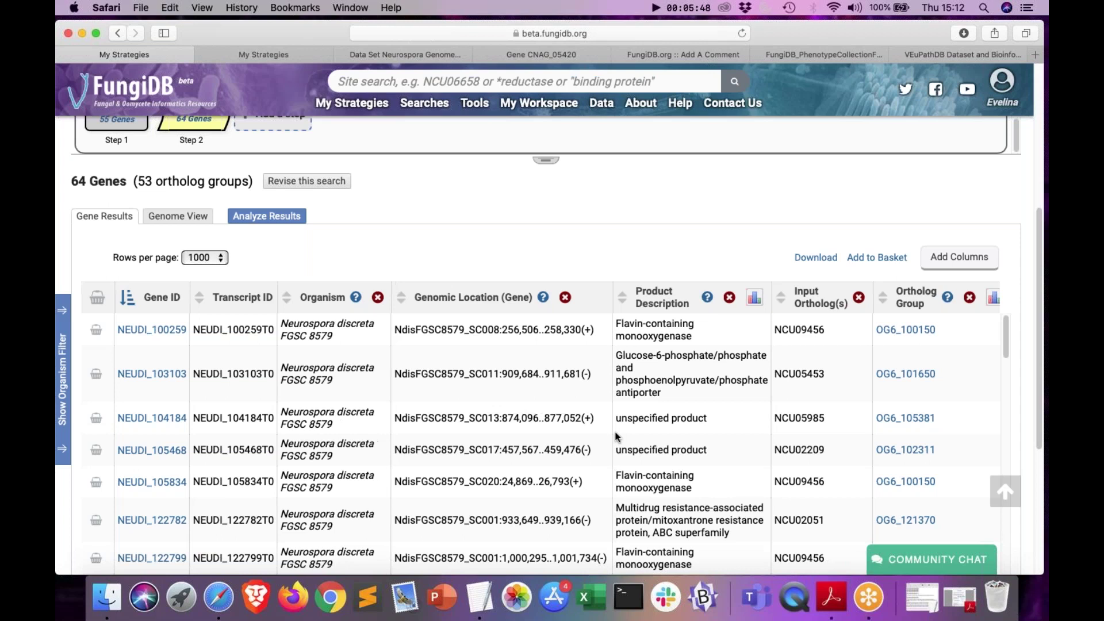
pyautogui.hscroll(3, 615, 437)
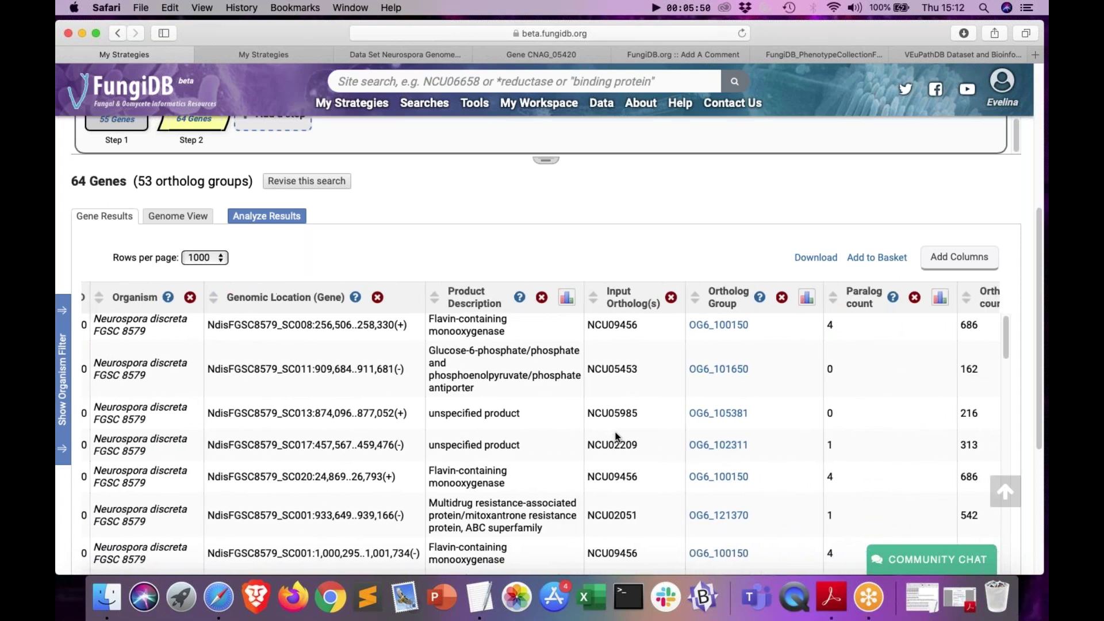
pyautogui.hscroll(2, 615, 437)
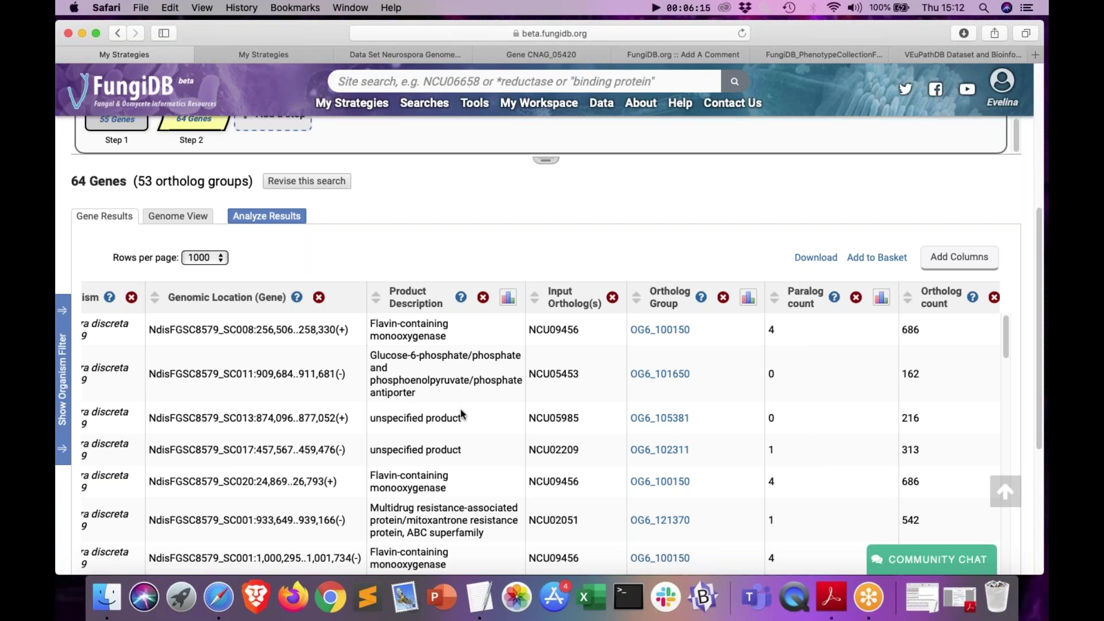
pyautogui.hscroll(-10, 459, 413)
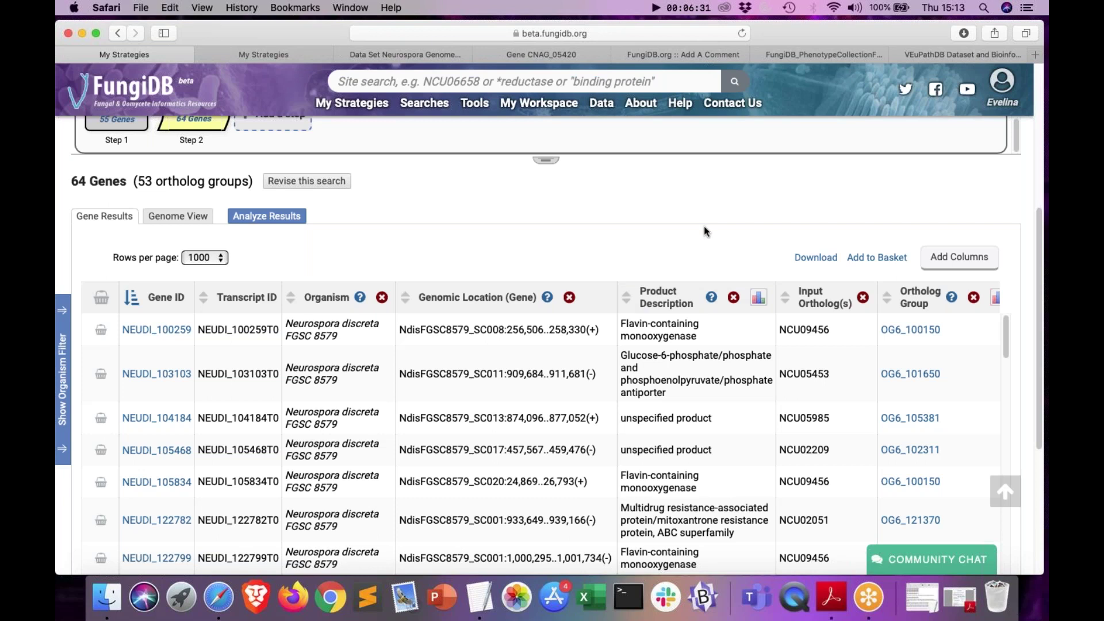
pyautogui.scroll(3, 704, 229)
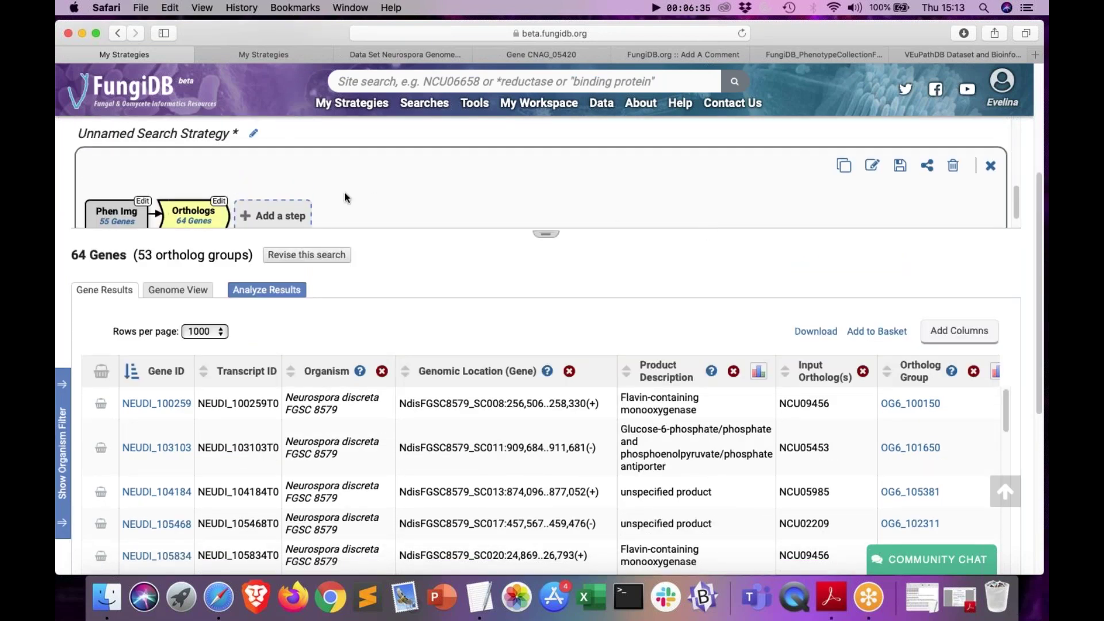
# Step: Go to the FungiDB home page, filter the searches by "phe", and open the gene search by Phenotype Evidence
pyautogui.click(132, 87)
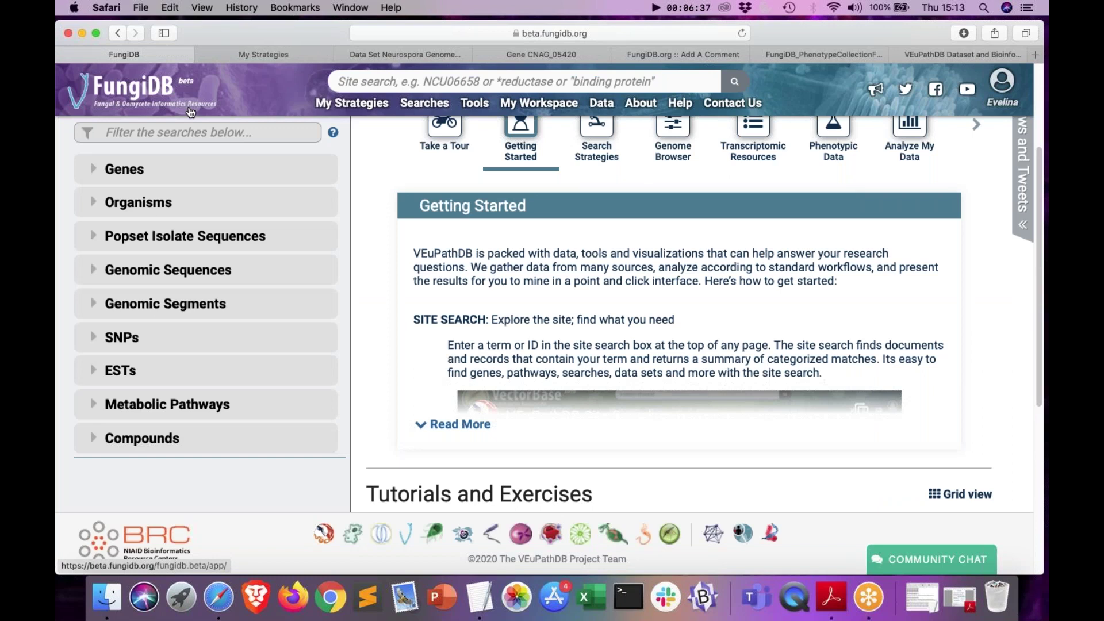
pyautogui.click(145, 132)
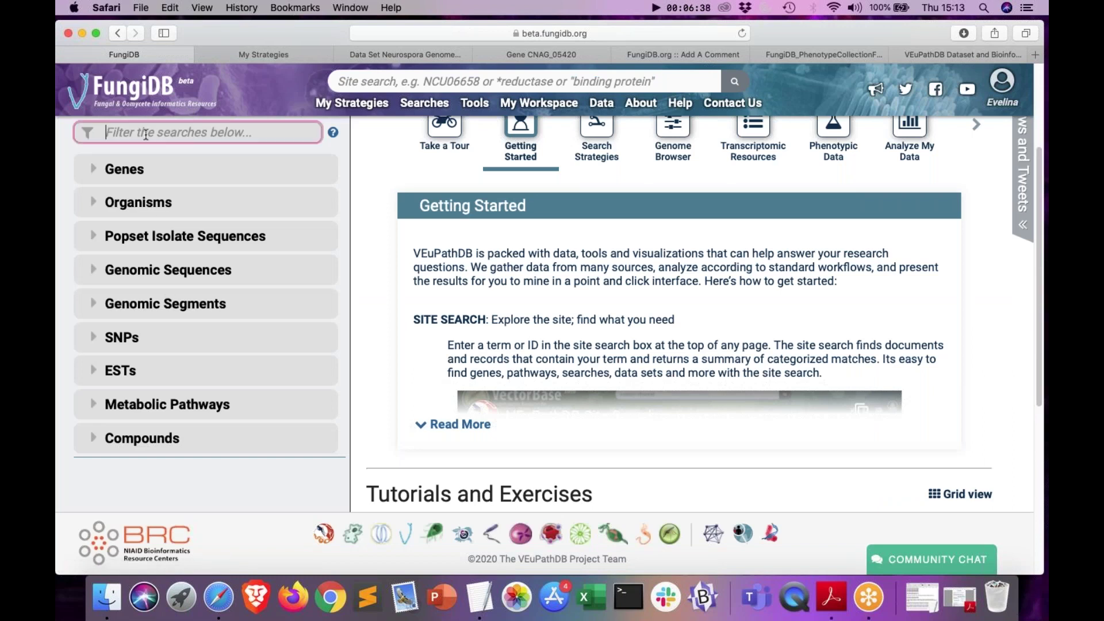
pyautogui.write('phn')
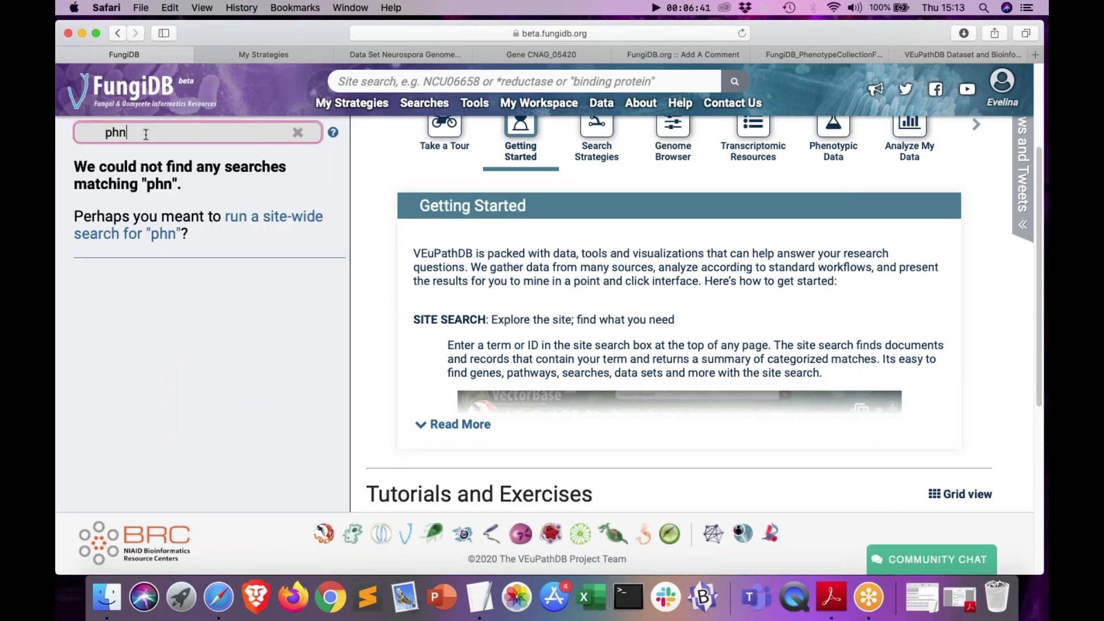
pyautogui.press('BackSpace')
pyautogui.write('e')
pyautogui.click(219, 234)
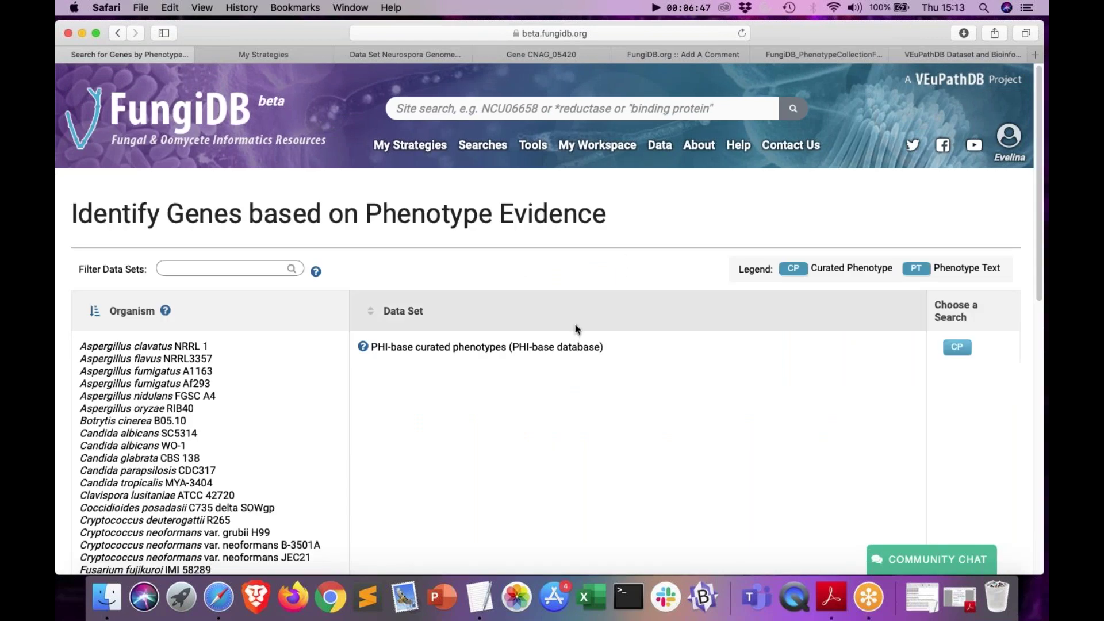
# Step: Review the available phenotype data sets and open the Curated Phenotype search for the manually curated Cryptococcus phenotypes
pyautogui.scroll(-6, 619, 355)
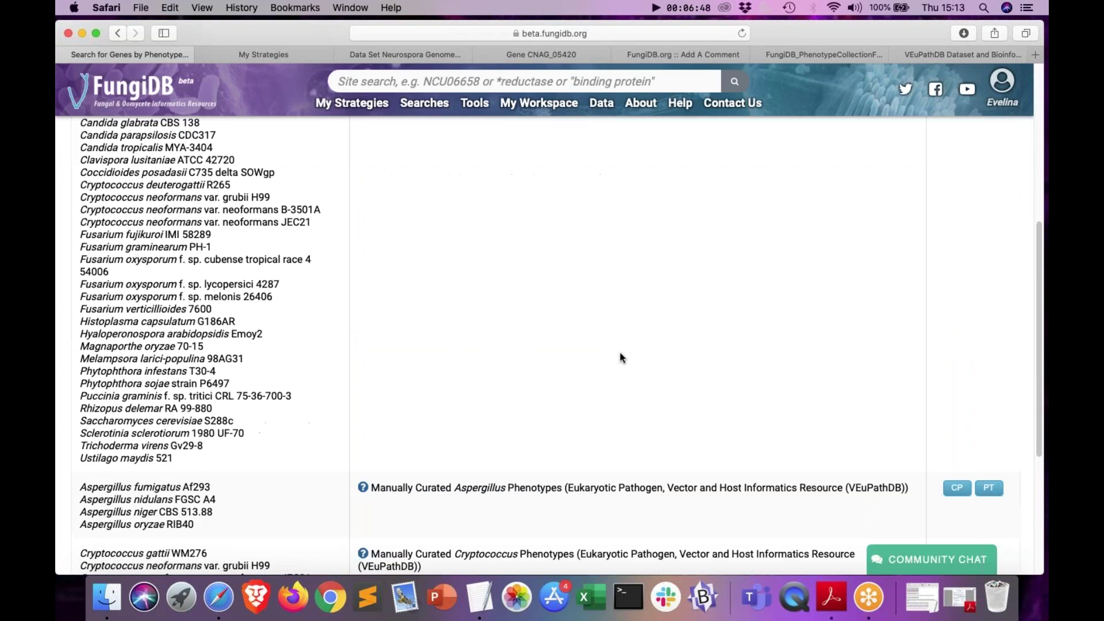
pyautogui.scroll(-5, 619, 356)
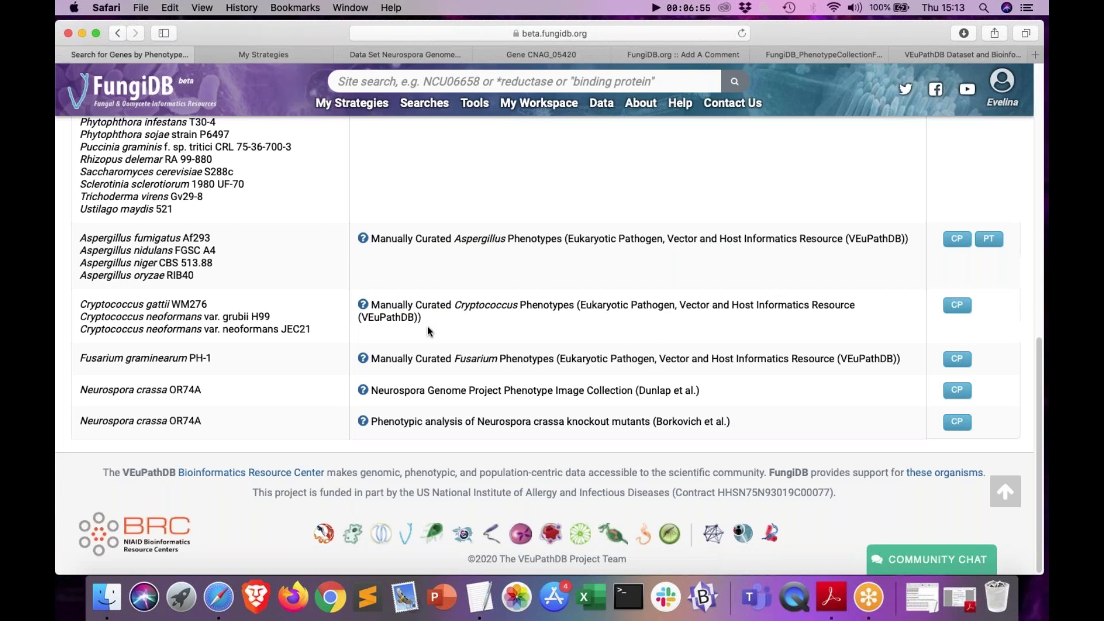
pyautogui.scroll(4, 426, 260)
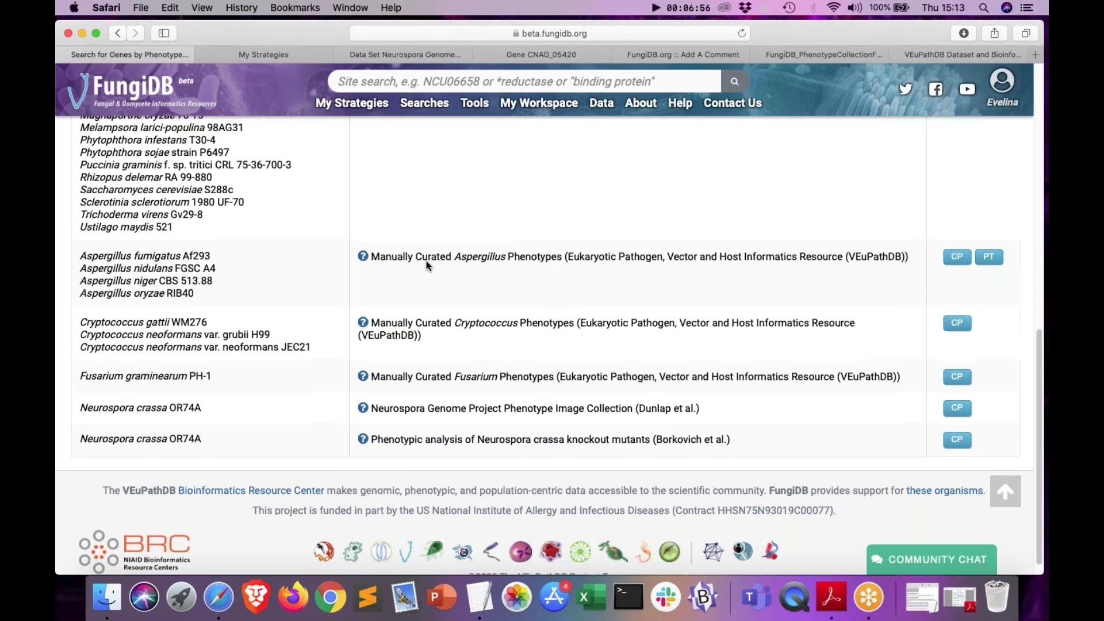
pyautogui.scroll(8, 426, 266)
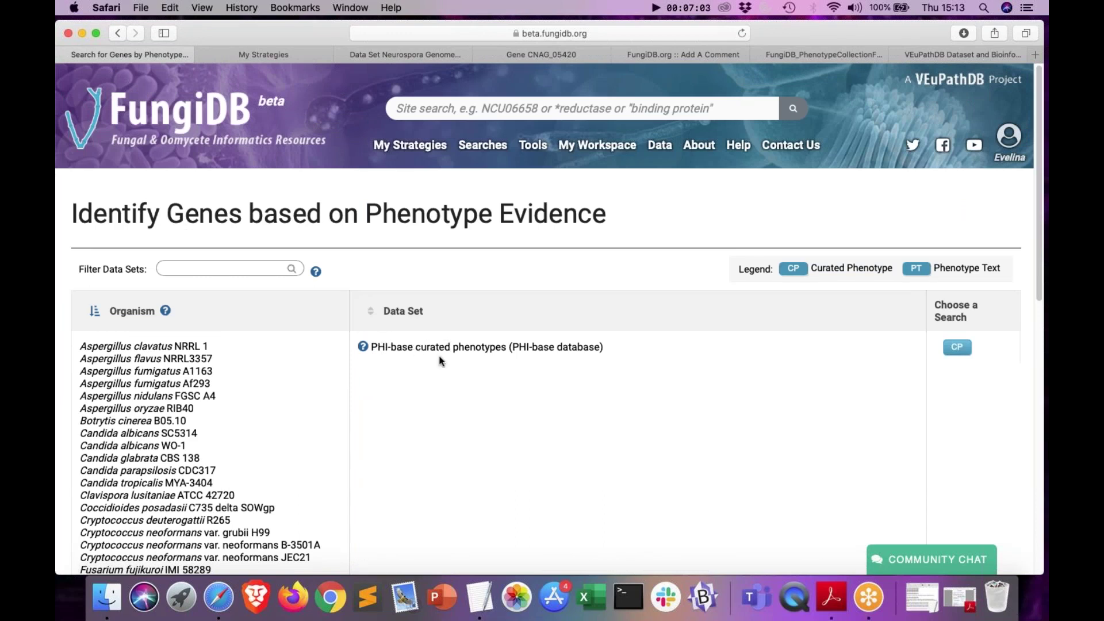
pyautogui.scroll(-1, 441, 361)
pyautogui.scroll(-15, 441, 361)
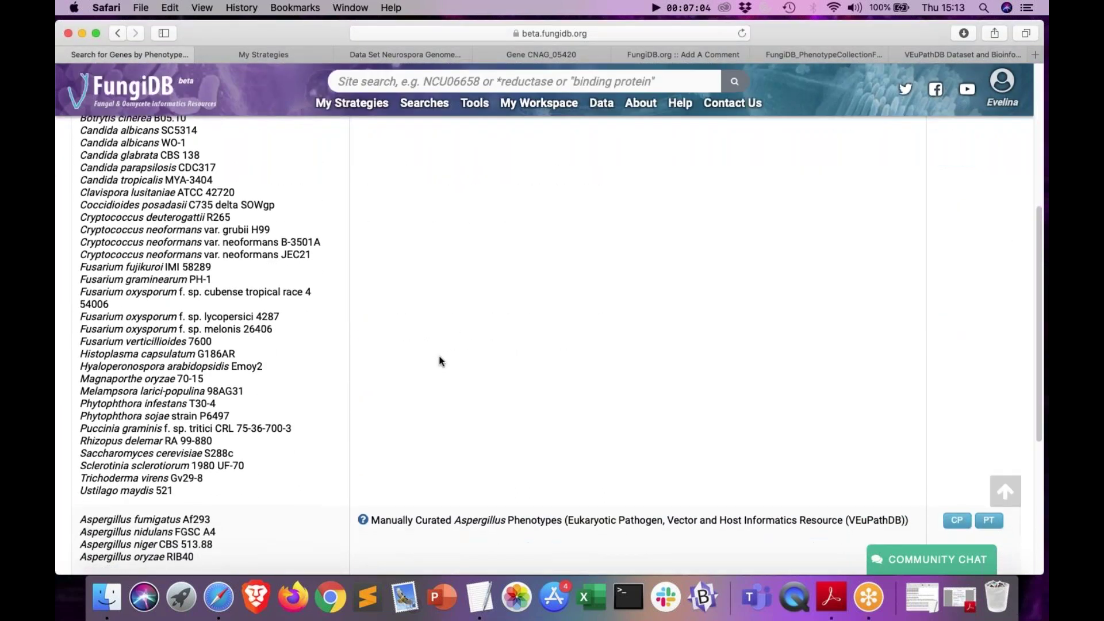
pyautogui.scroll(-3, 440, 361)
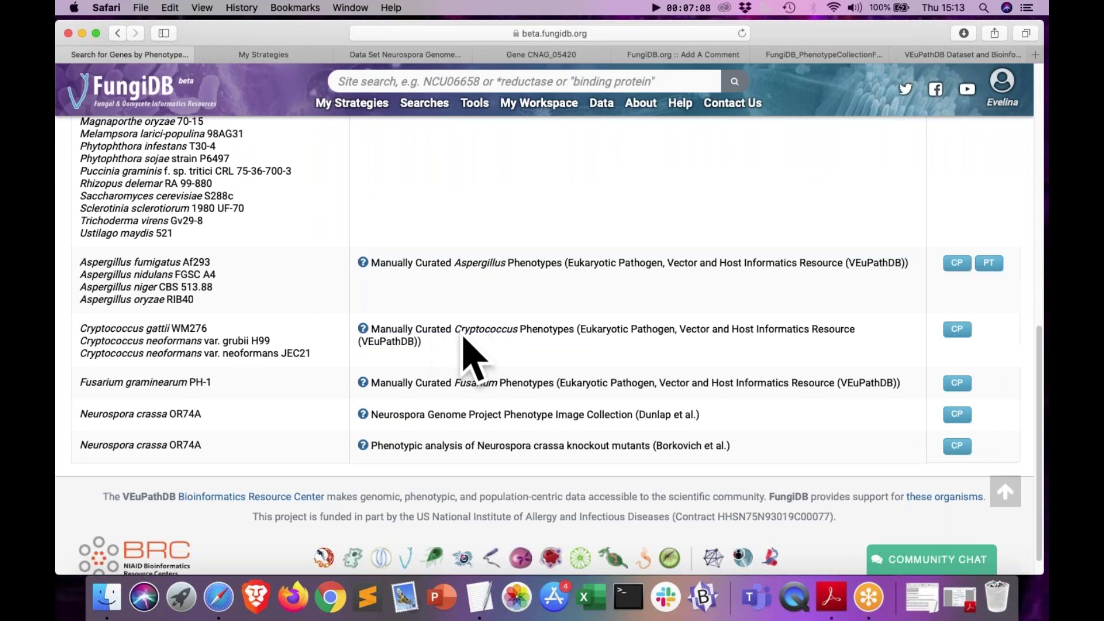
pyautogui.click(959, 333)
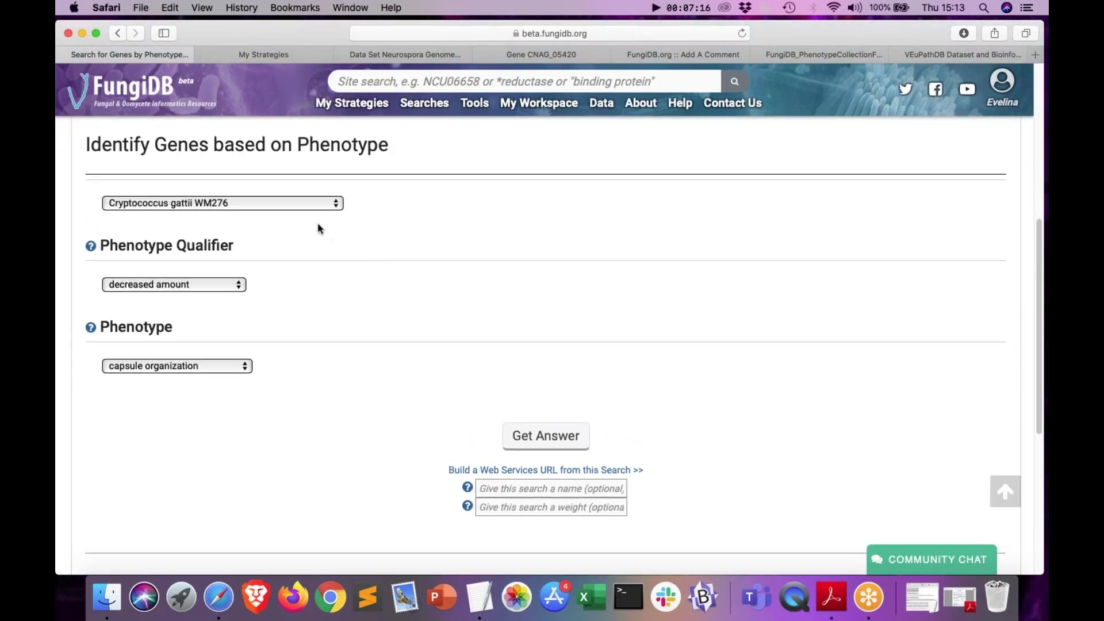
# Step: Set the organism to Cryptococcus neoformans var. grubii H99 and the phenotype to virulence, and run the search
pyautogui.click(312, 206)
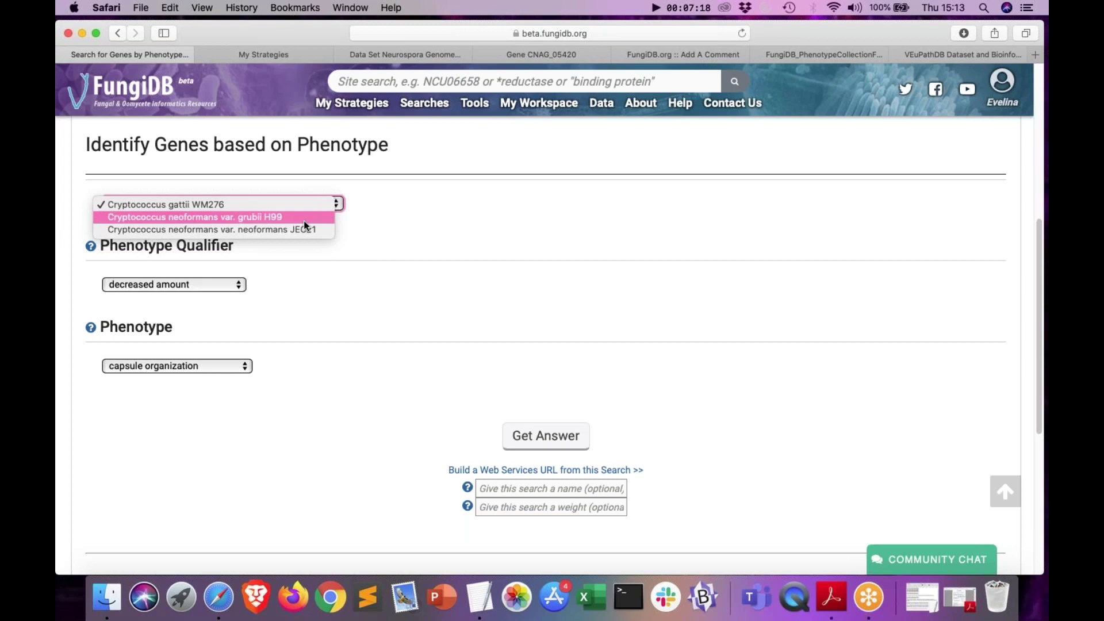
pyautogui.click(306, 219)
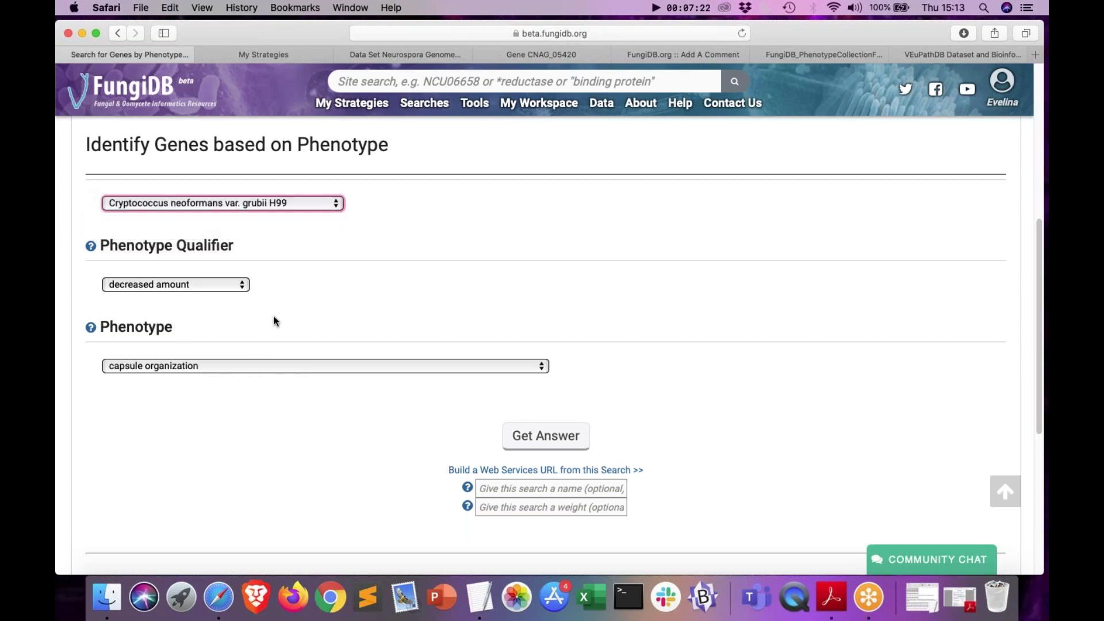
pyautogui.click(244, 365)
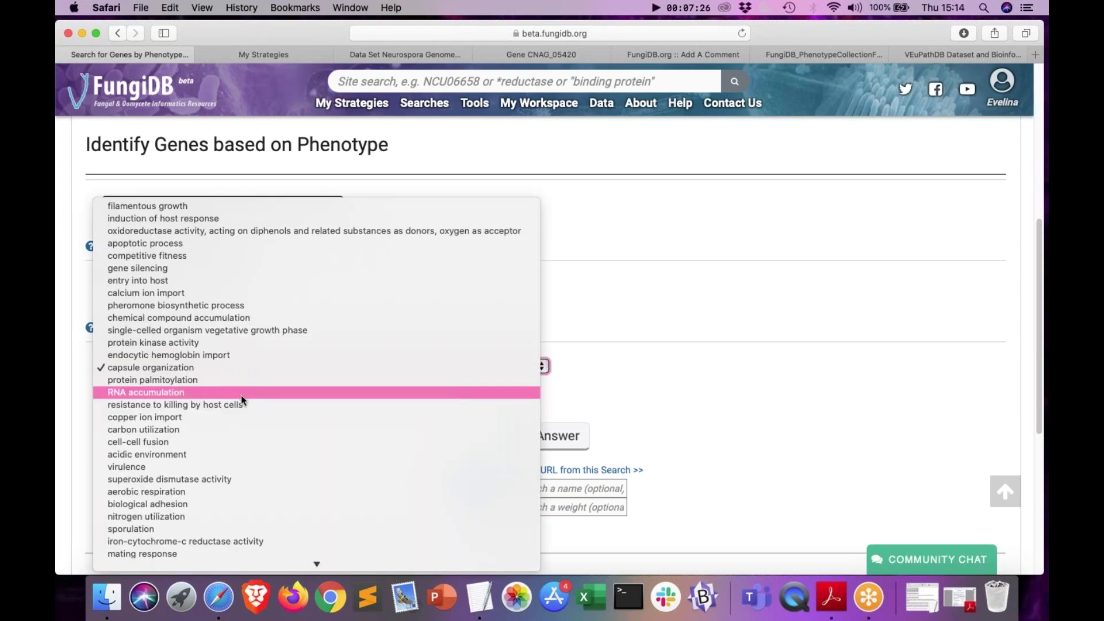
pyautogui.click(229, 461)
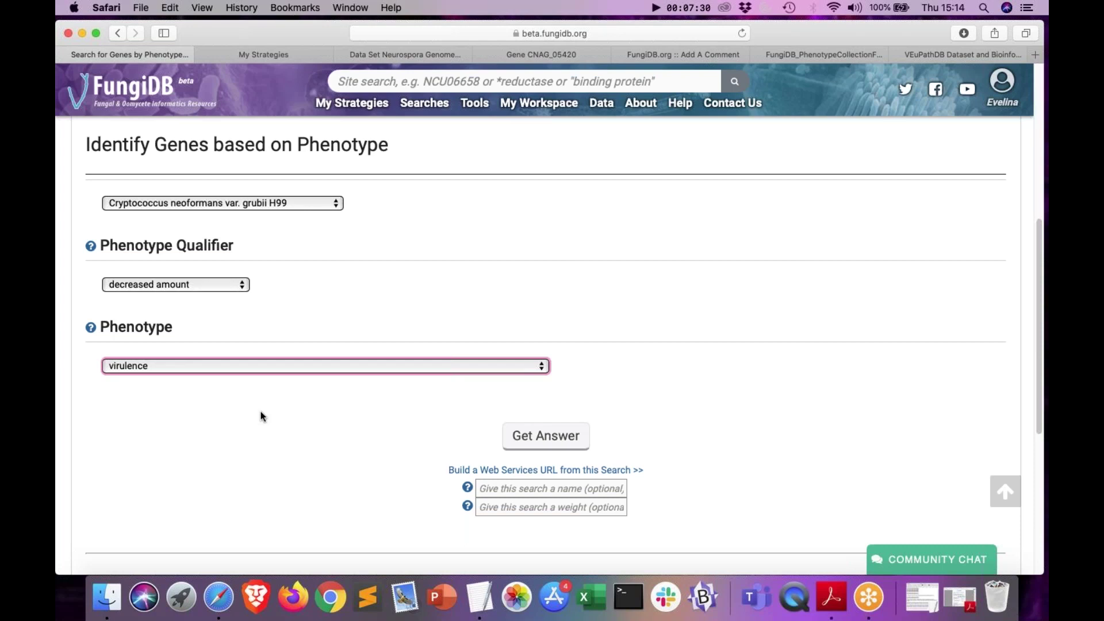
pyautogui.click(517, 442)
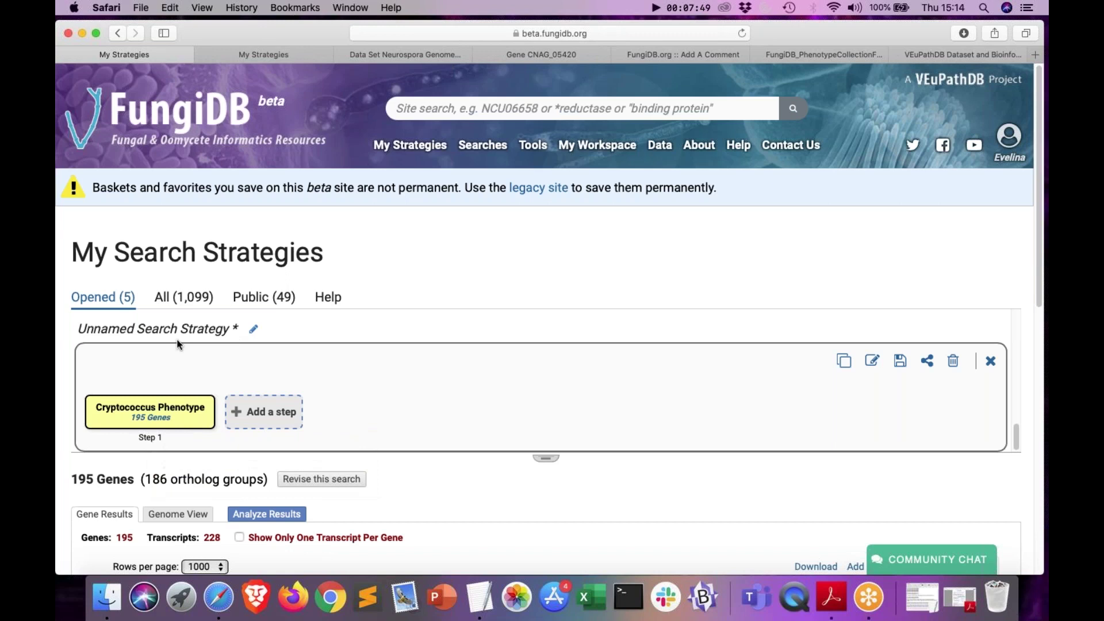
# Step: Start an intersect step from the Phenotype Evidence search, found by filtering for "phen", and open the PHI-base curated phenotype filters
pyautogui.click(270, 413)
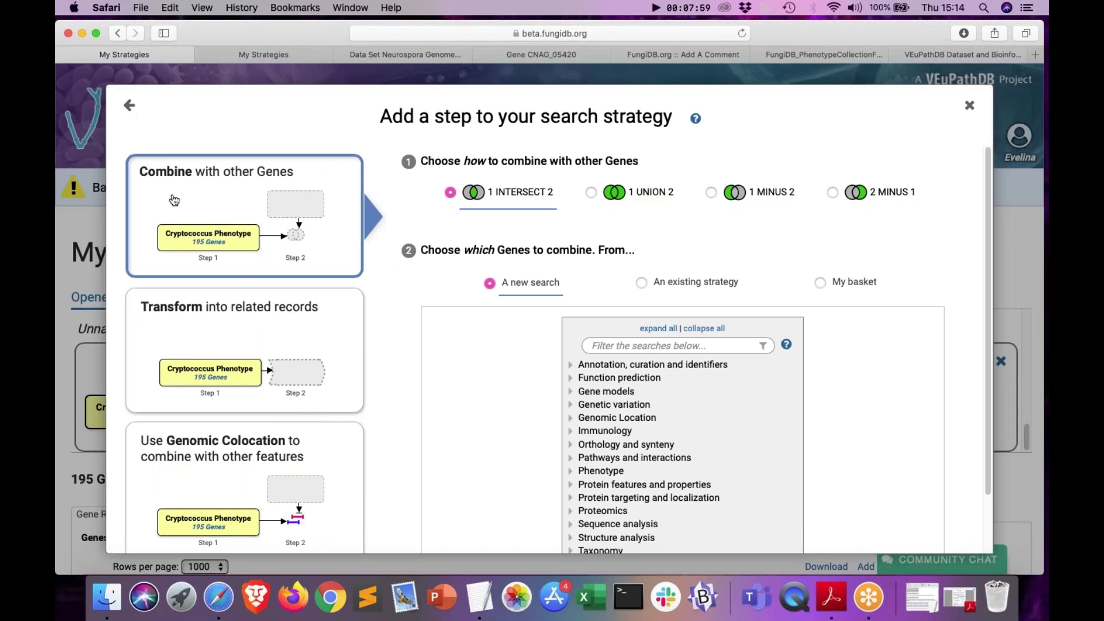
pyautogui.click(676, 346)
pyautogui.write('phen')
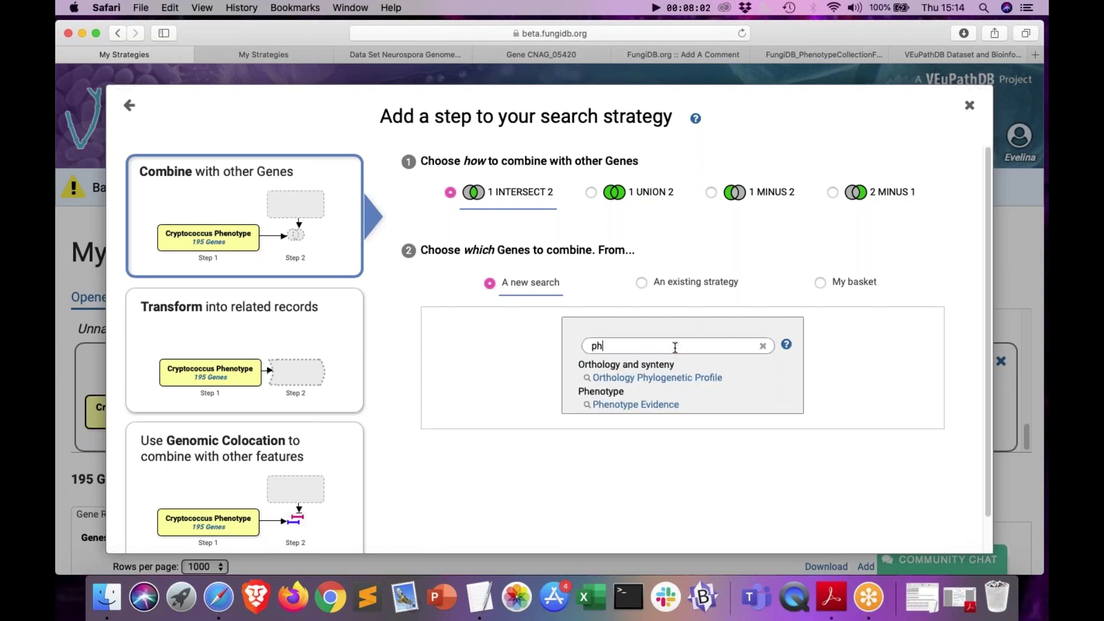
pyautogui.click(668, 379)
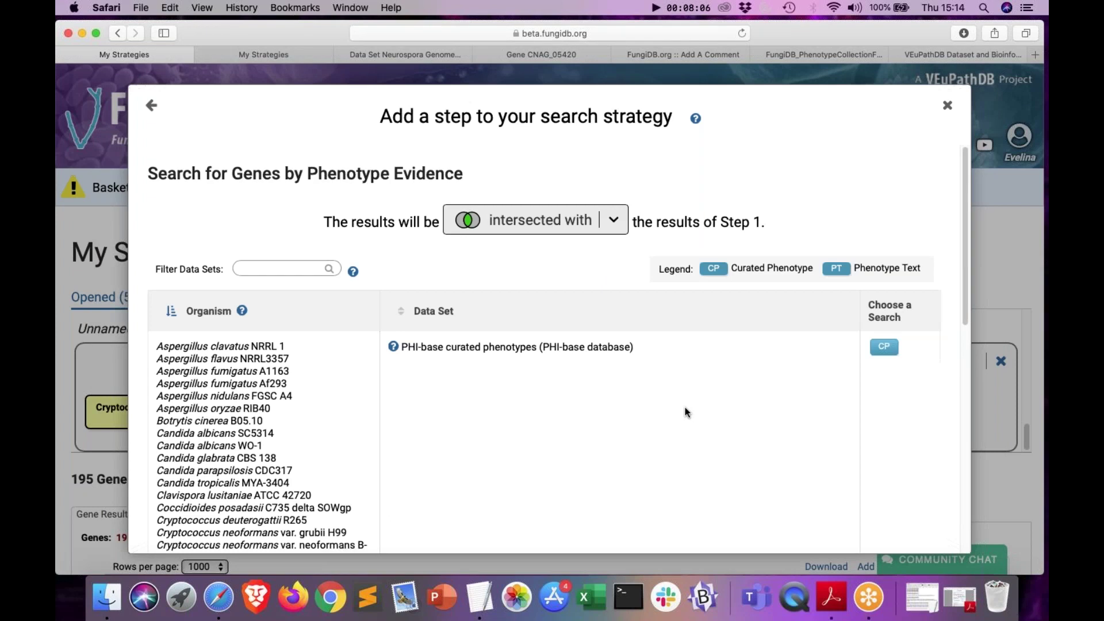
pyautogui.scroll(-1, 689, 407)
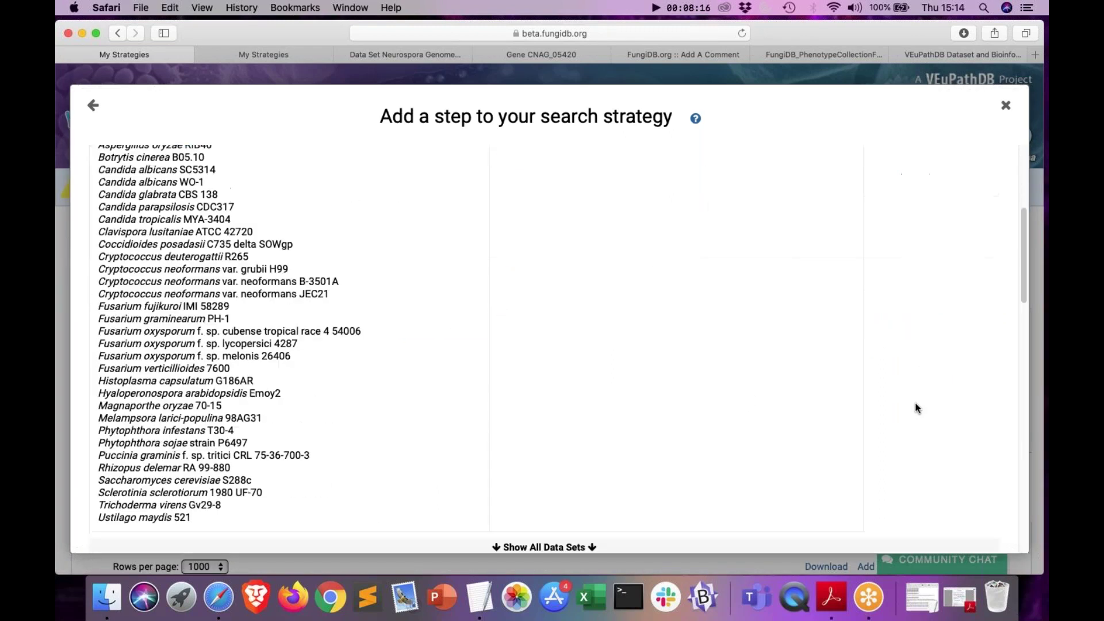
pyautogui.scroll(-1, 916, 408)
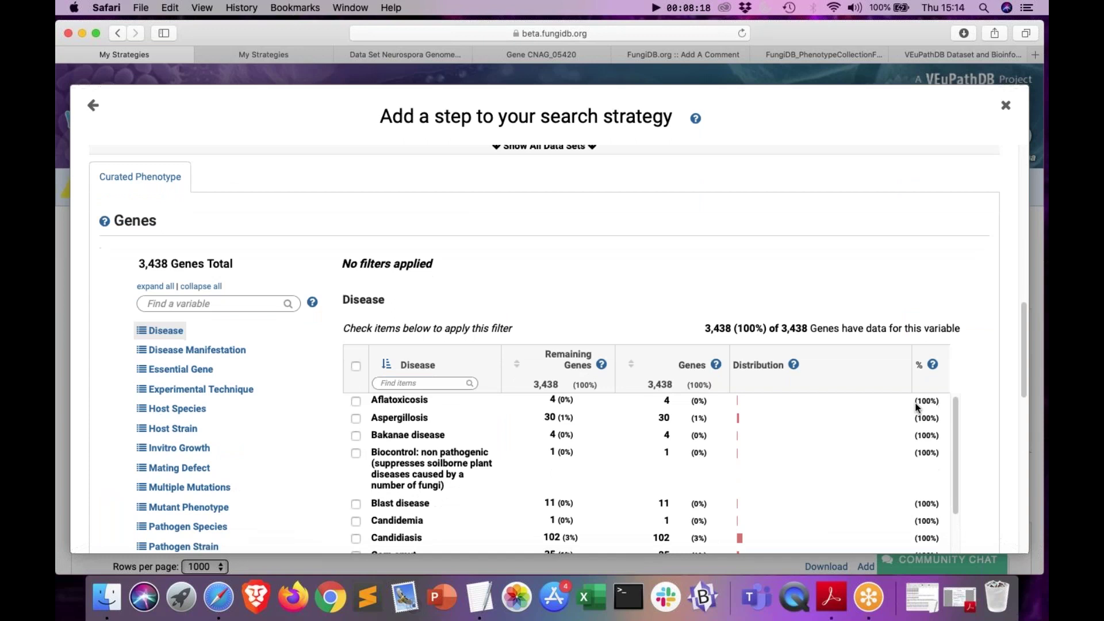
pyautogui.scroll(-5, 987, 411)
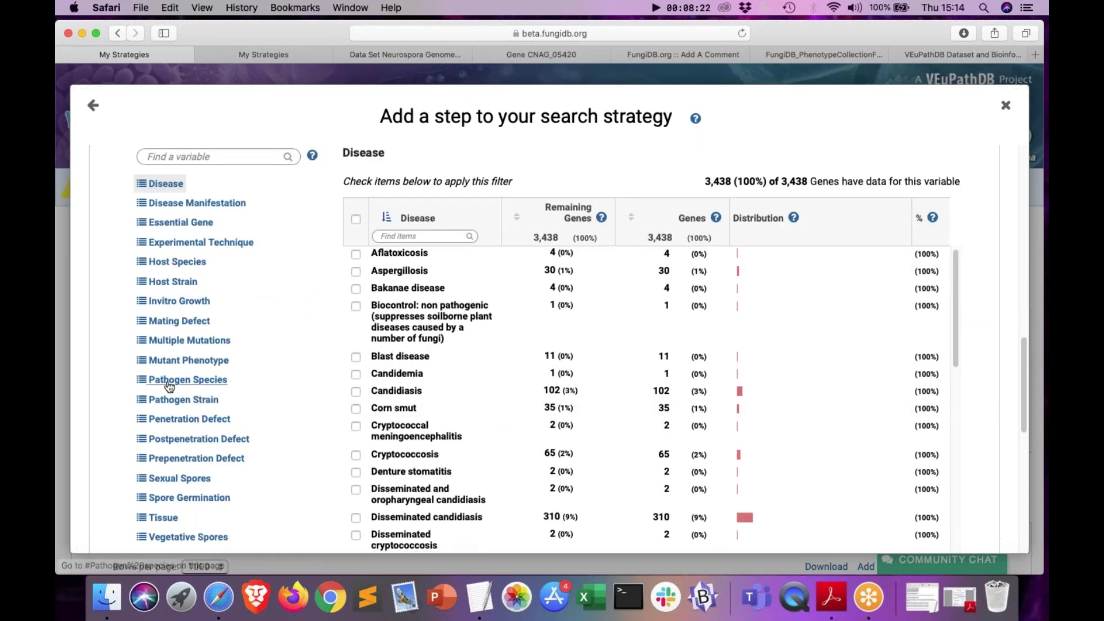
# Step: Filter the pathogen species by "cry" and select Cryptococcus neoformans
pyautogui.click(216, 382)
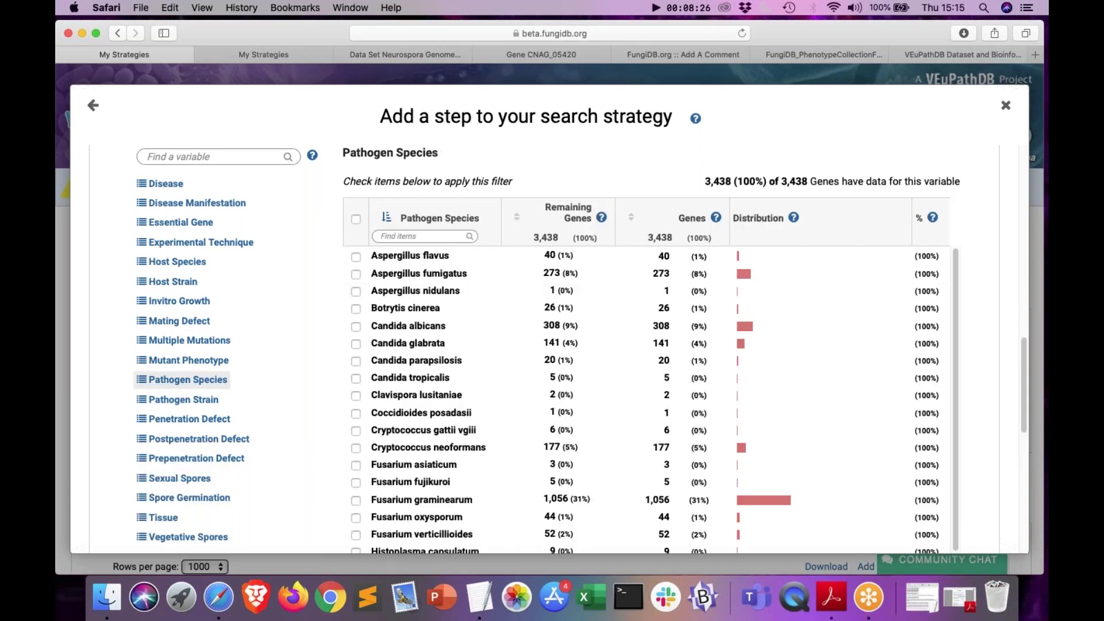
pyautogui.click(421, 237)
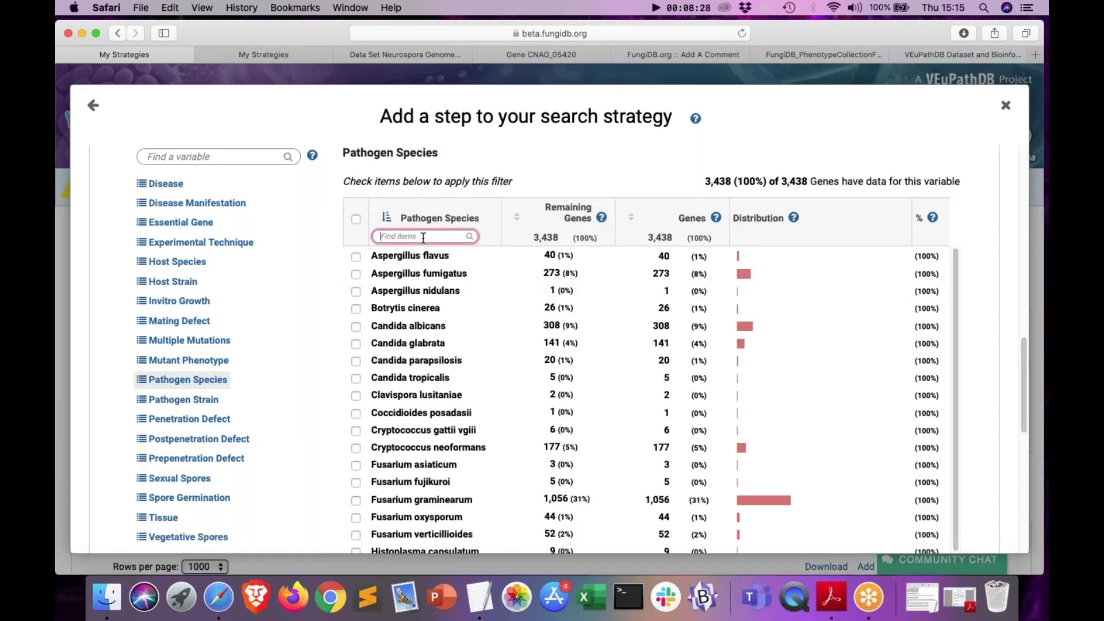
pyautogui.write('cry')
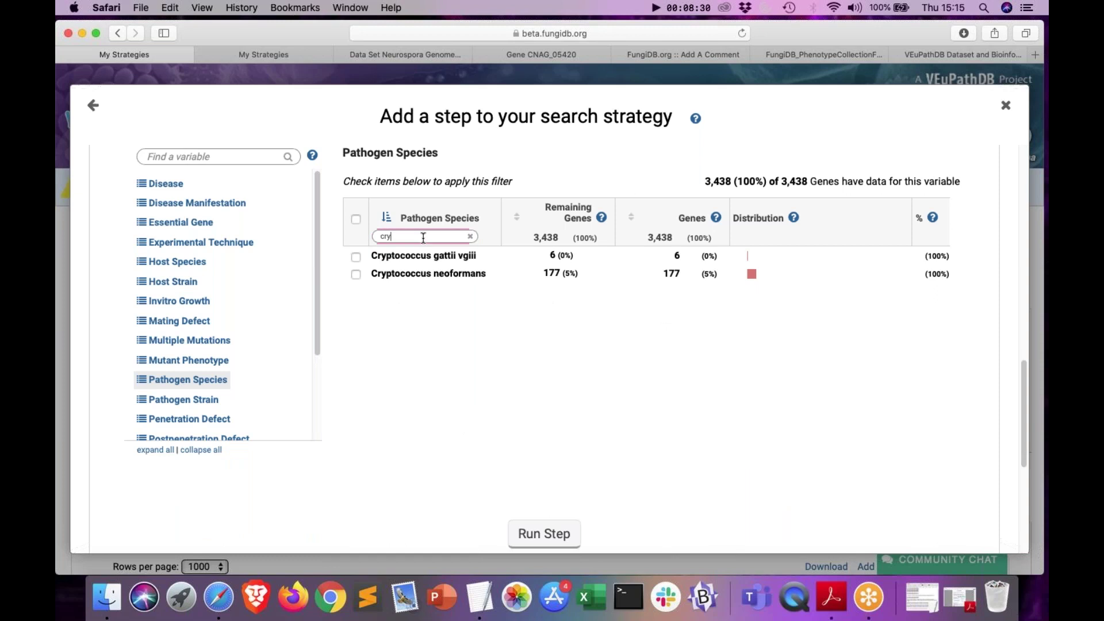
pyautogui.click(356, 274)
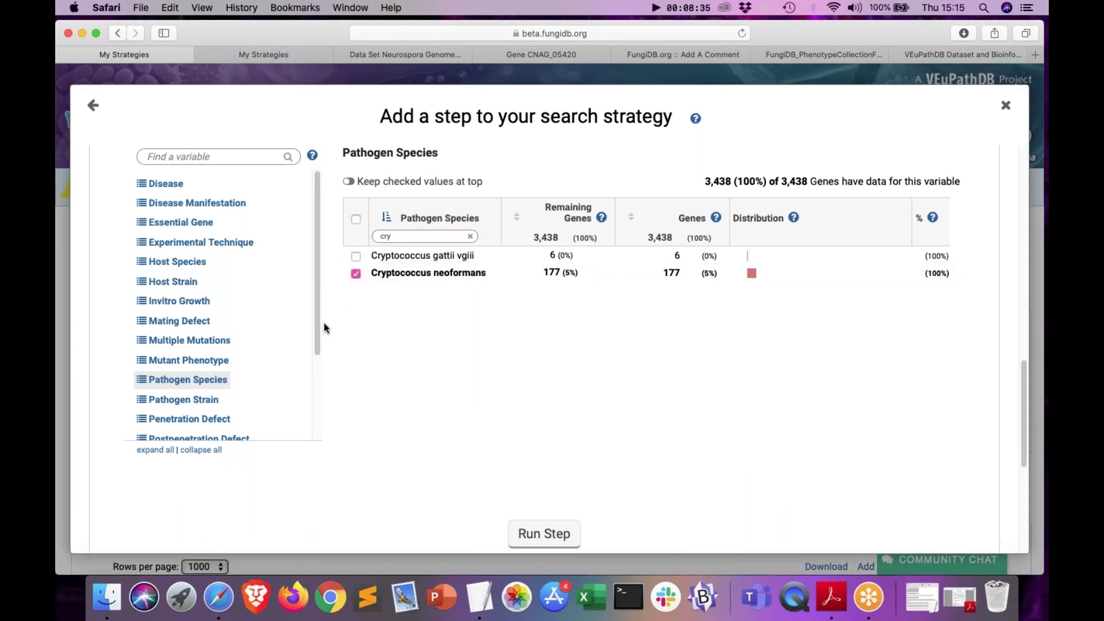
# Step: Restrict the mutant phenotype to reduced virulence and run the PHI-base step
pyautogui.click(210, 363)
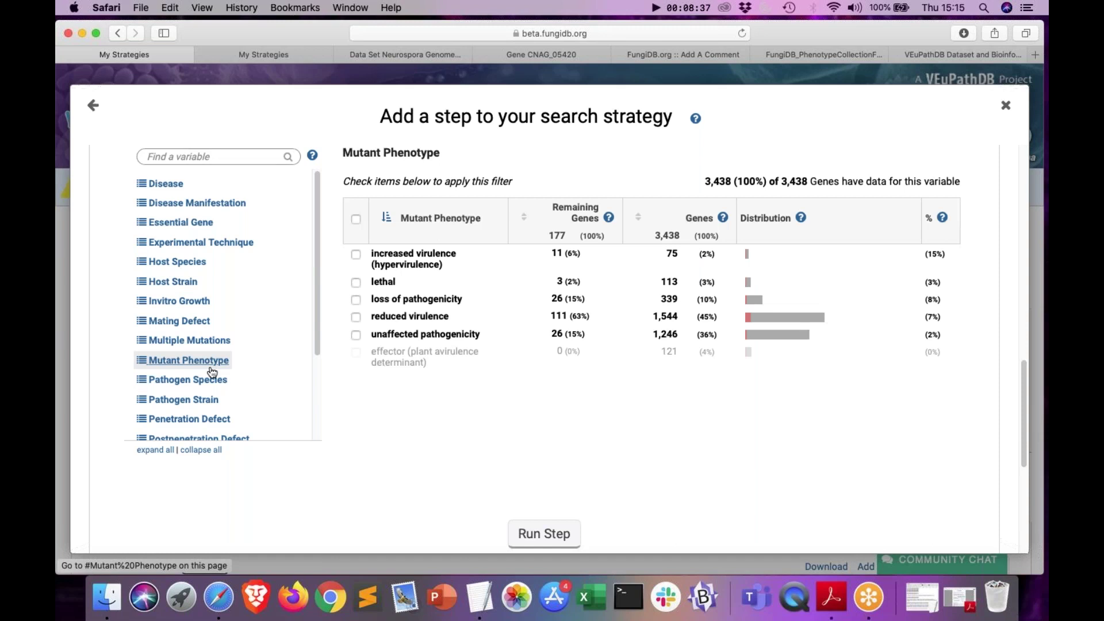
pyautogui.click(356, 318)
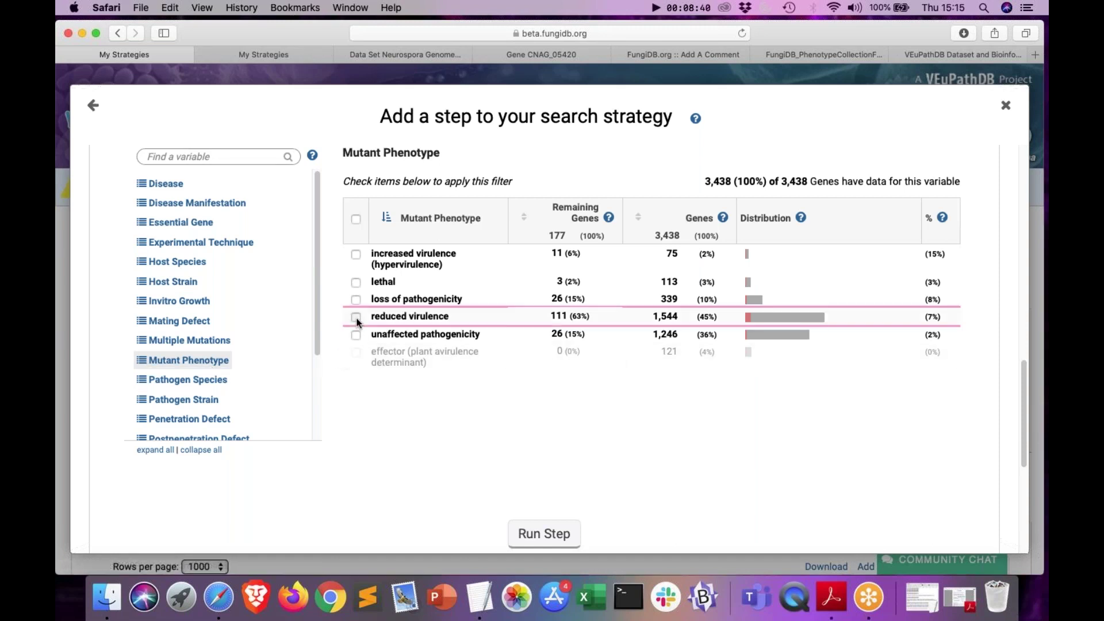
pyautogui.click(534, 534)
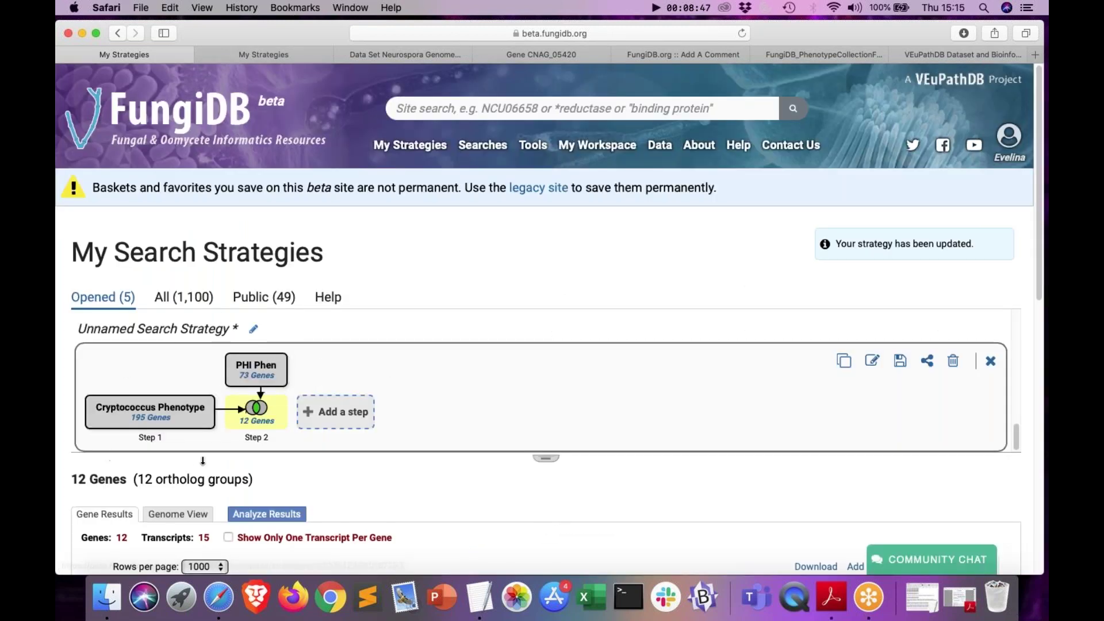
# Step: Revise the combination of the Cryptococcus Phenotype and PHI Phen searches to 1 UNION 2
pyautogui.moveTo(292, 399)
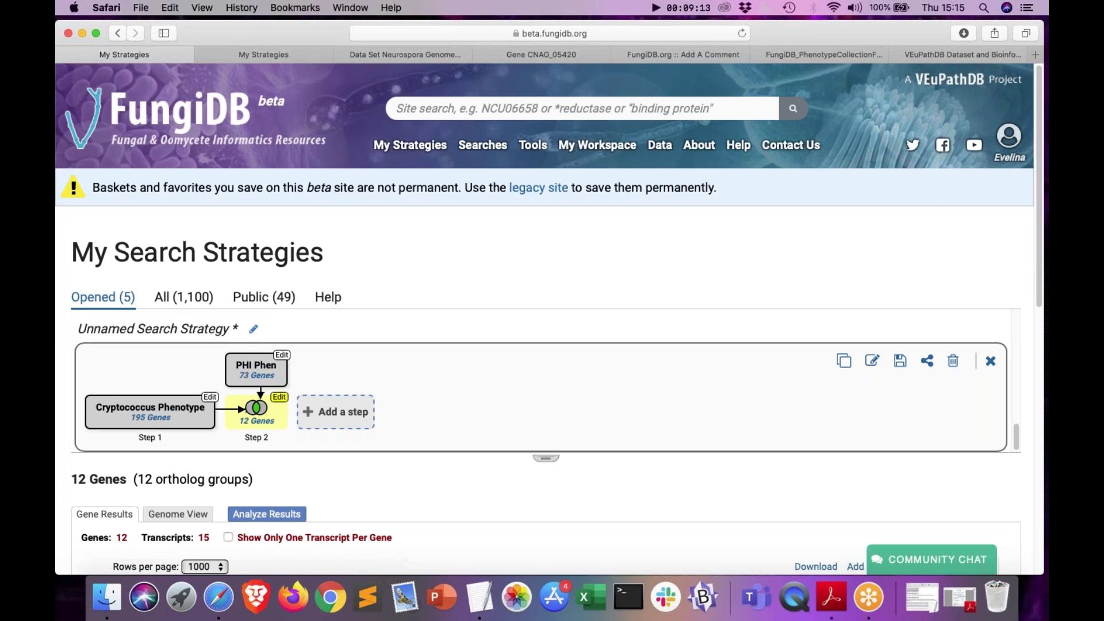
pyautogui.click(280, 397)
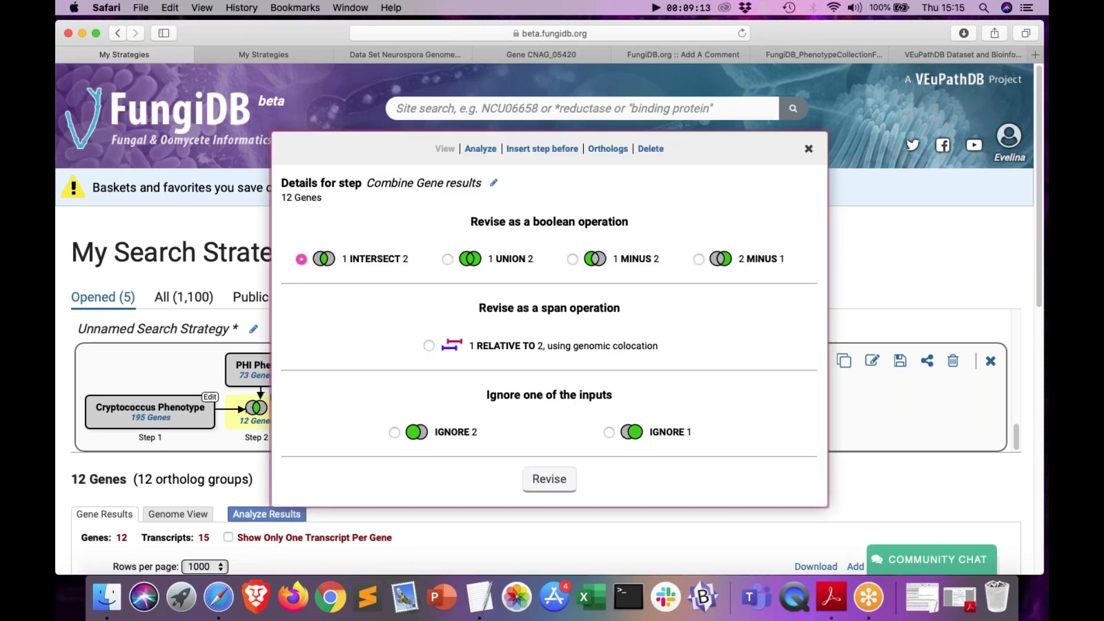
pyautogui.click(448, 259)
pyautogui.click(549, 479)
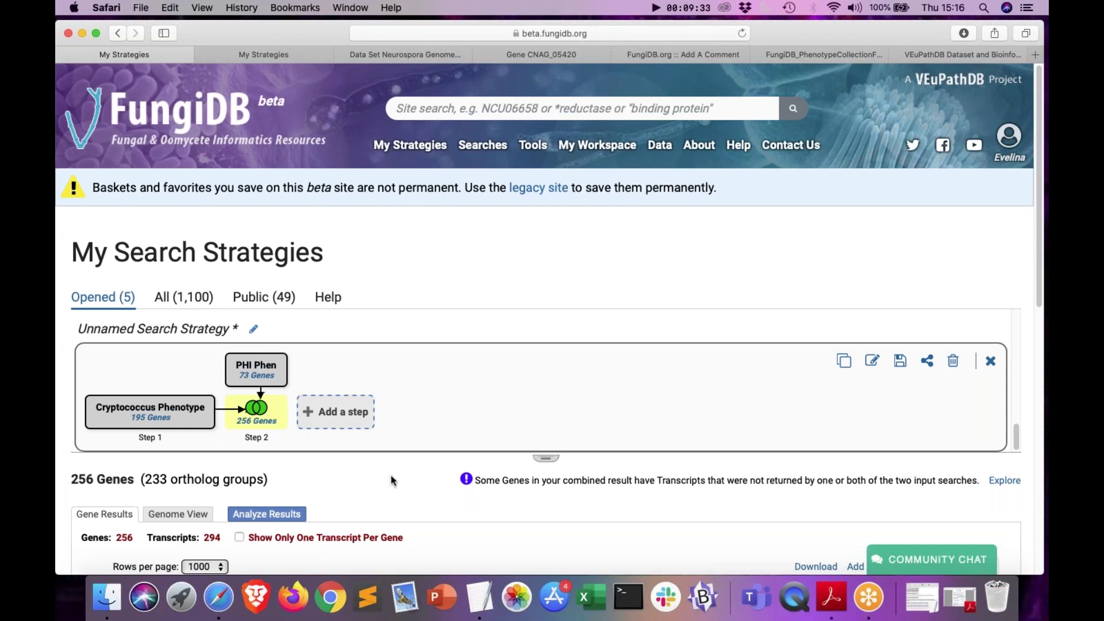
# Step: Start a third step that intersects with a new search, filter the searches by "RNA", and open RNA-Seq Evidence
pyautogui.scroll(-1, 391, 480)
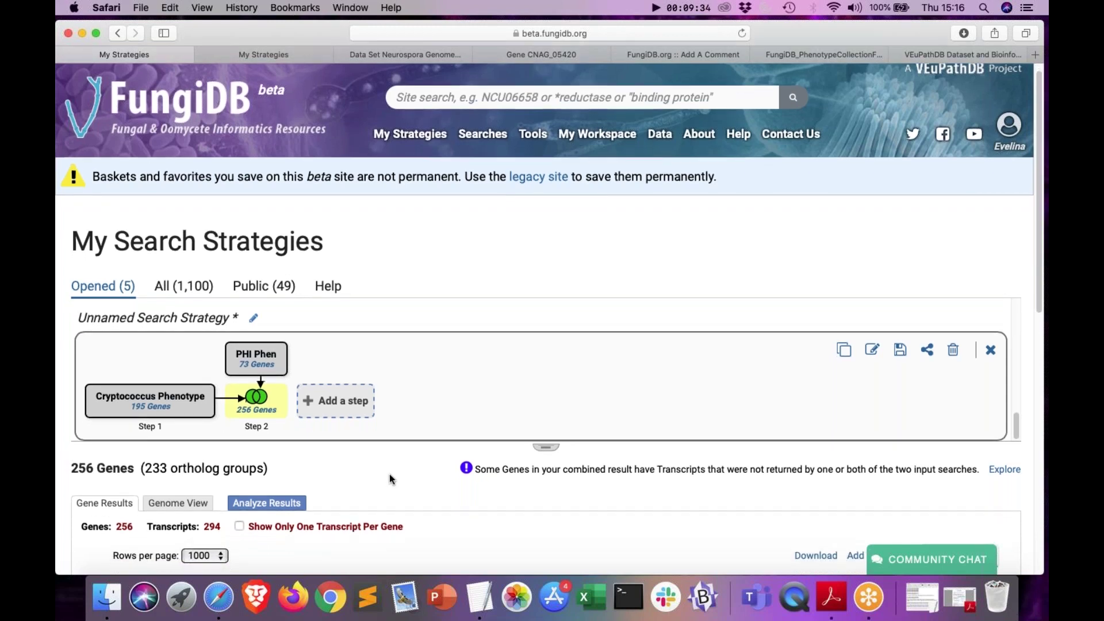
pyautogui.moveTo(361, 439)
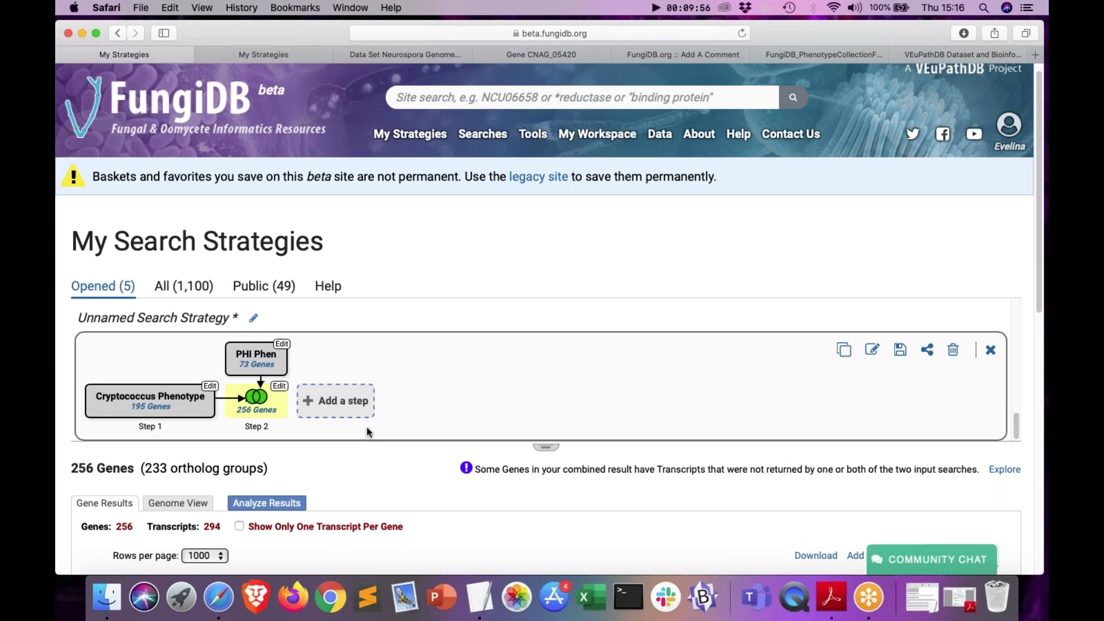
pyautogui.click(354, 409)
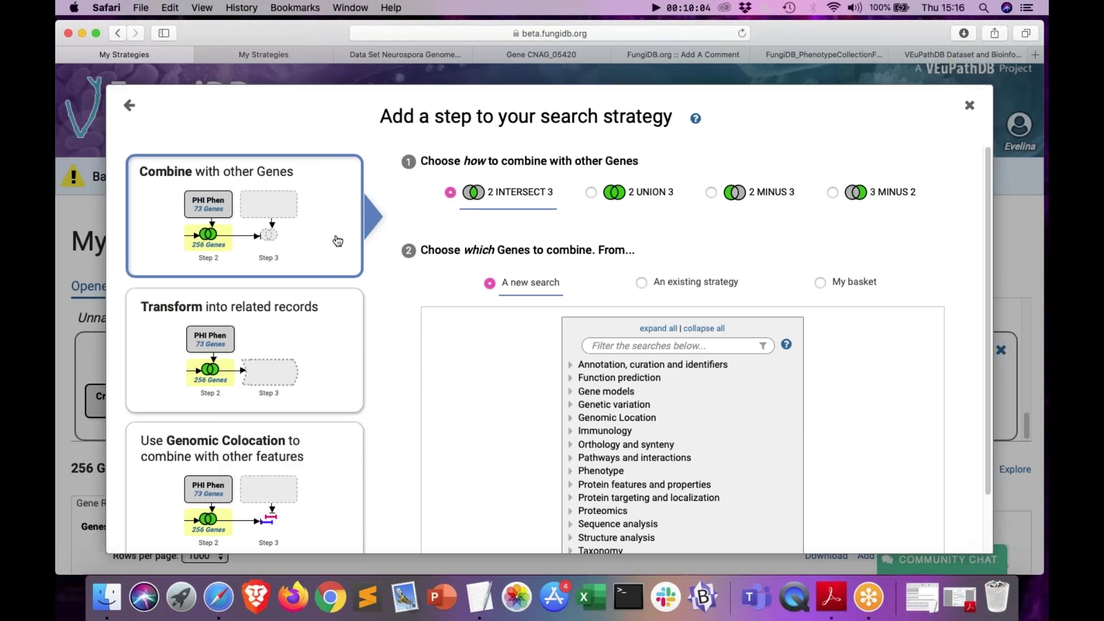
pyautogui.click(625, 343)
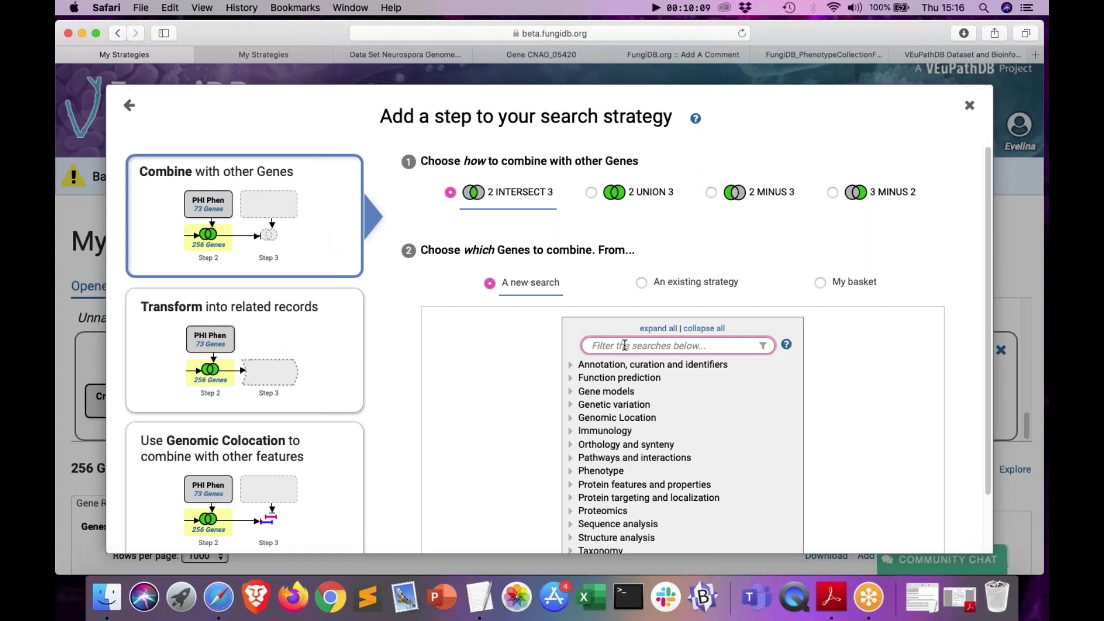
pyautogui.write('RNA')
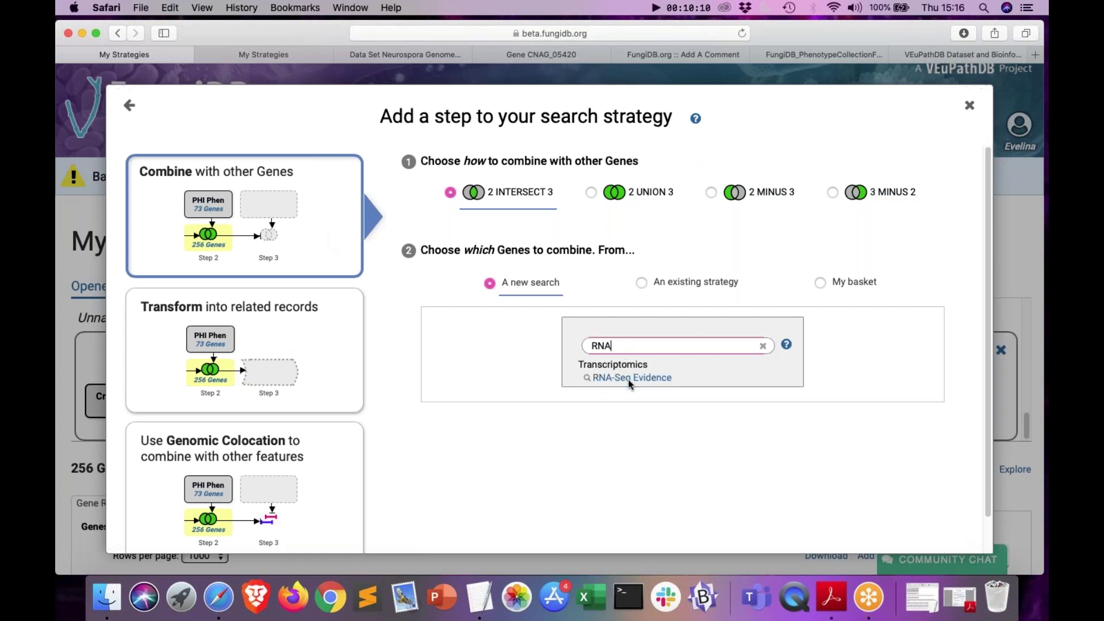
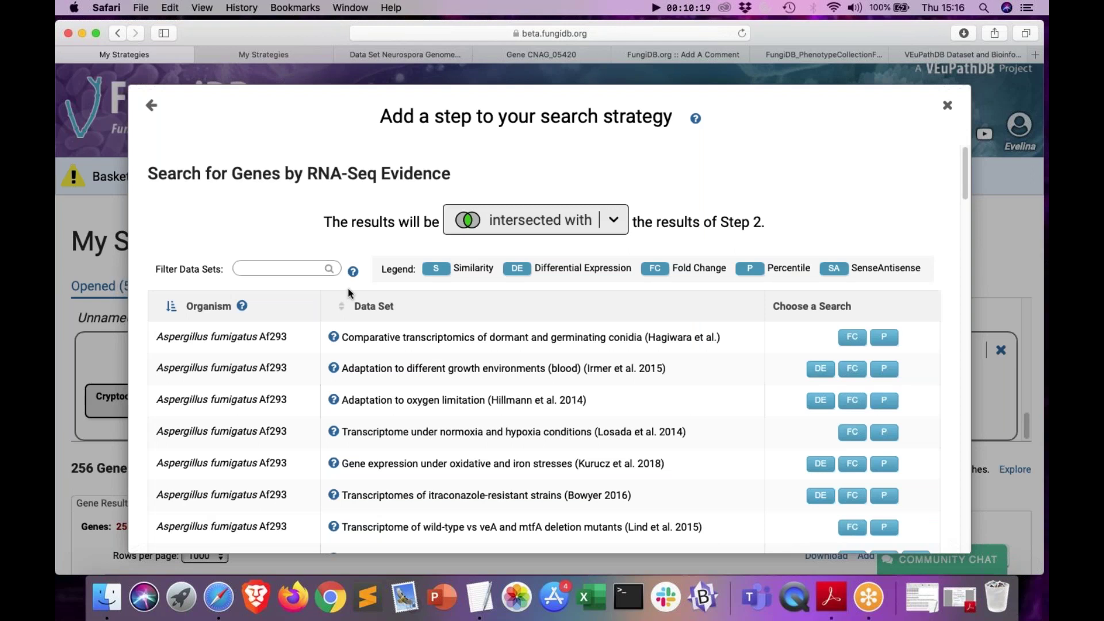
pyautogui.scroll(-1, 304, 257)
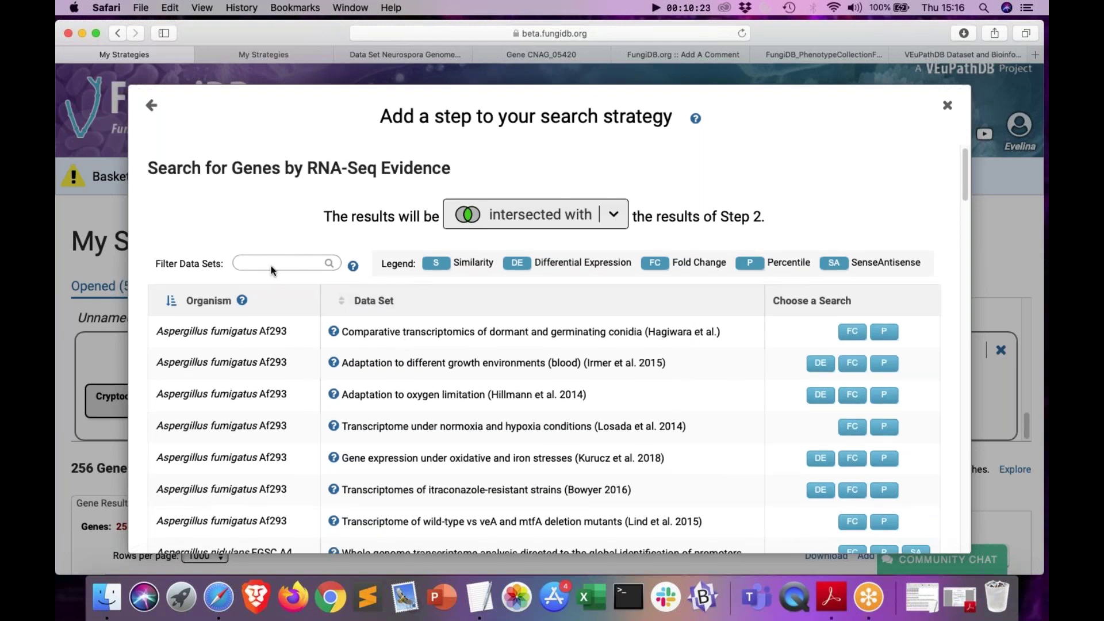
# Step: Filter the RNA-Seq data sets by "H9" and open the fold change search for the single-read human meningitis transcriptome (Chen et al. 2014)
pyautogui.click(293, 262)
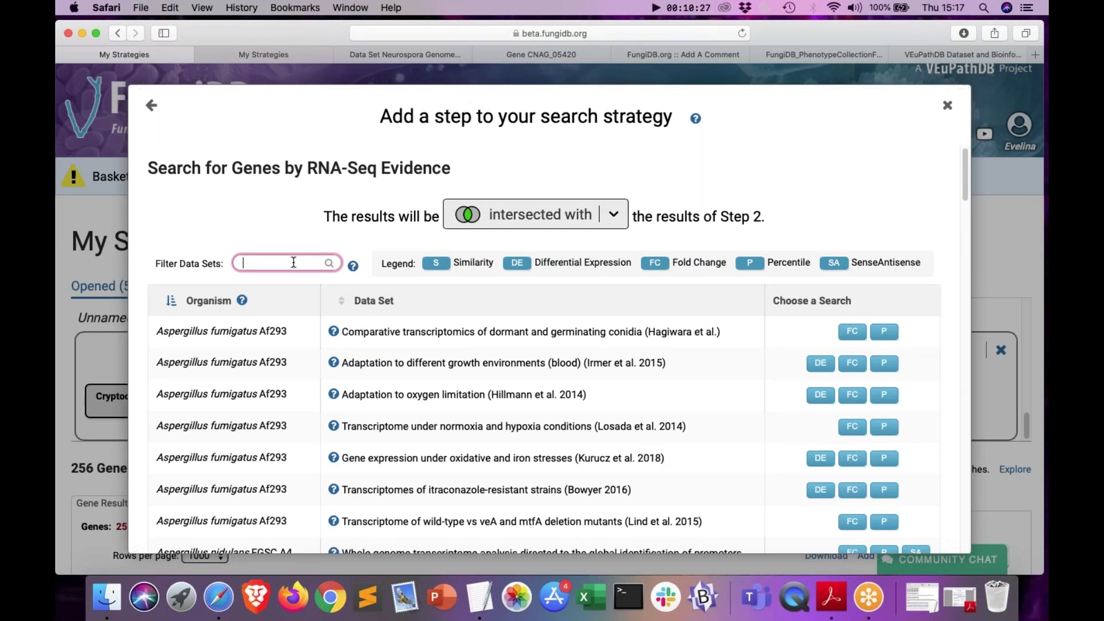
pyautogui.write('H9')
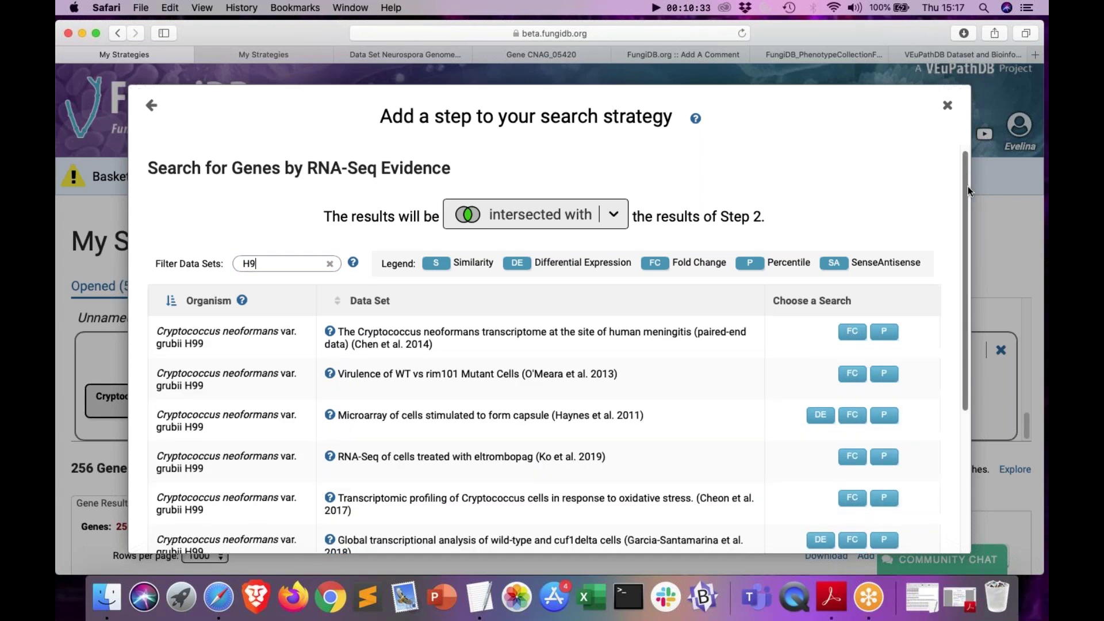
pyautogui.scroll(-2, 967, 205)
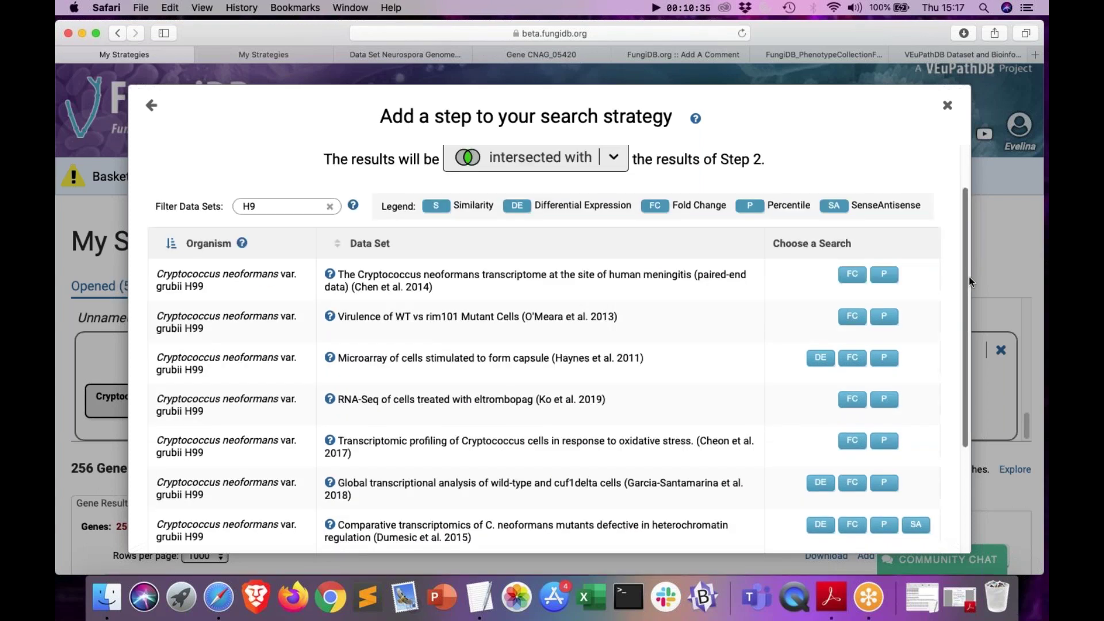
pyautogui.scroll(-5, 965, 311)
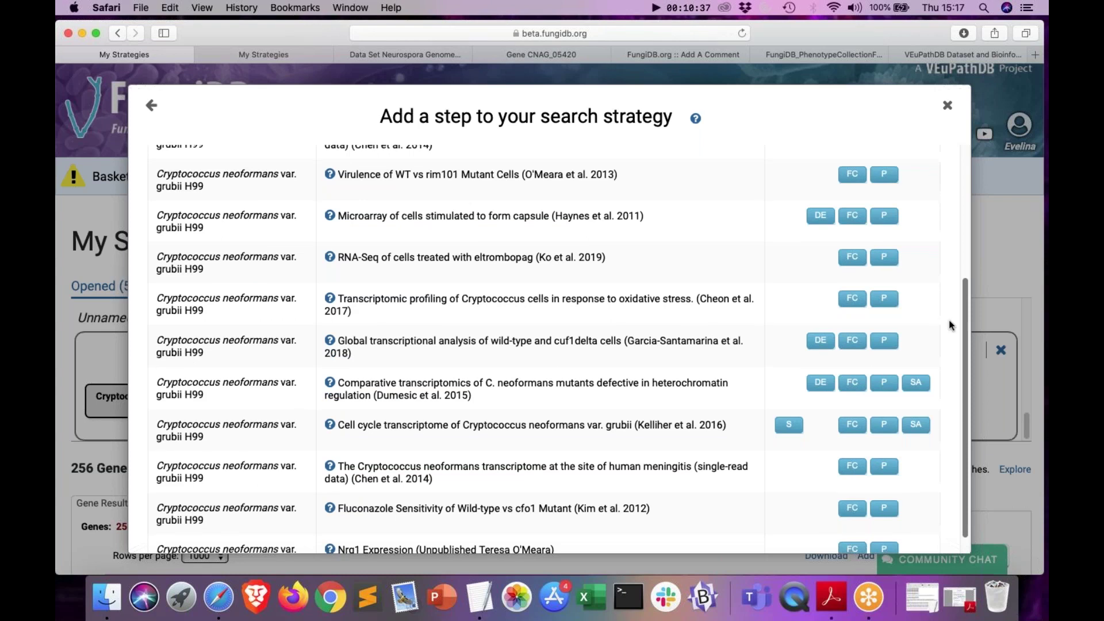
pyautogui.scroll(-1, 805, 339)
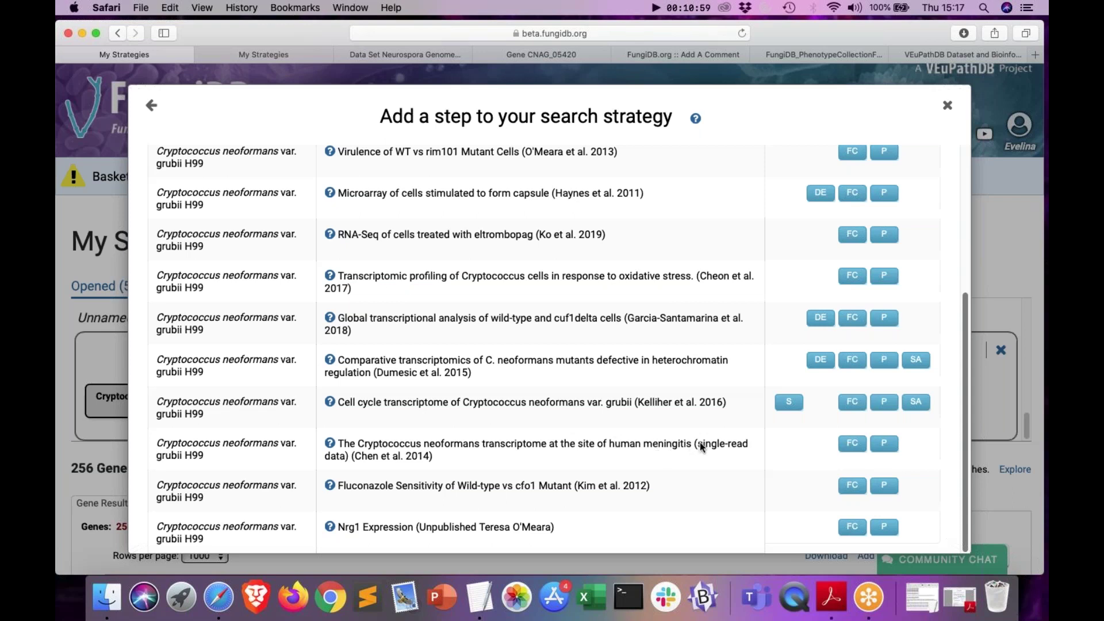
pyautogui.click(853, 443)
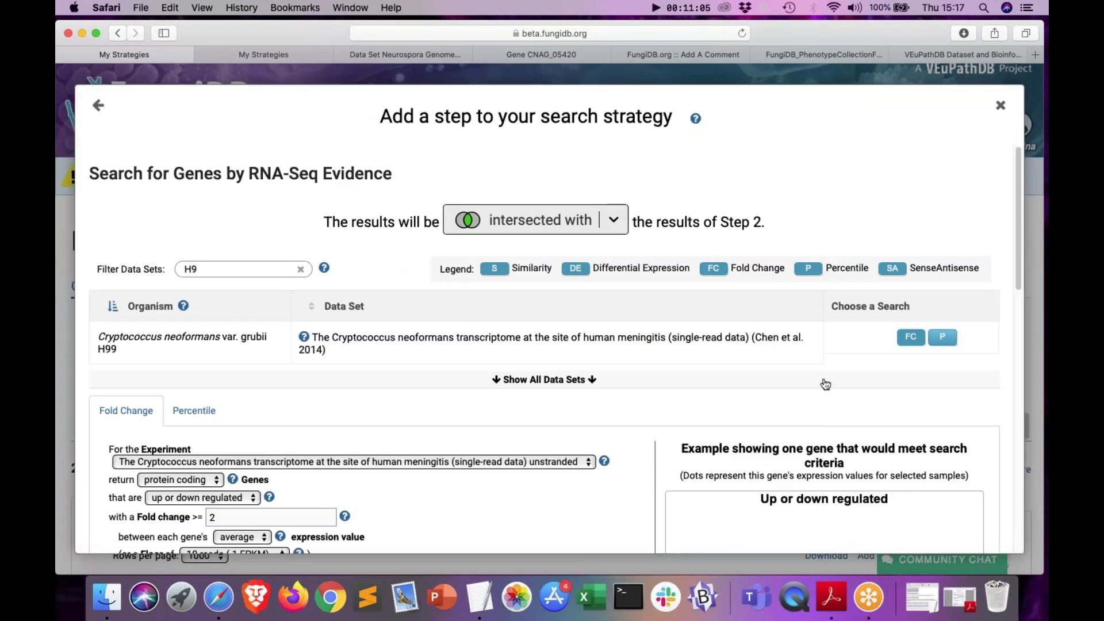
# Step: Set the fold change search to return up-regulated genes
pyautogui.moveTo(1016, 225); pyautogui.dragTo(1020, 294)
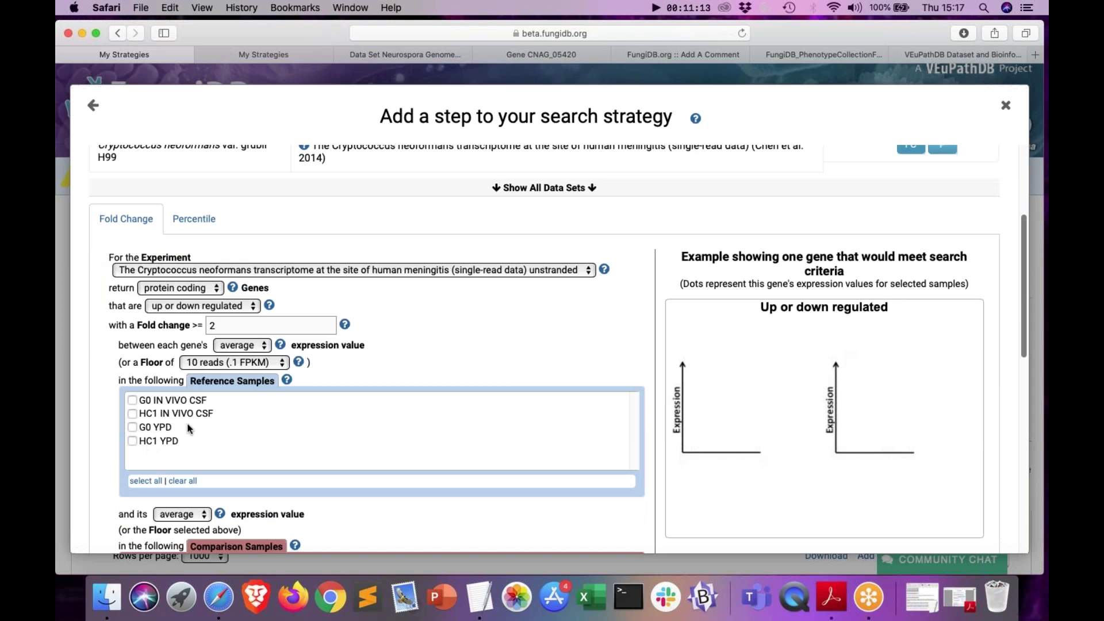
pyautogui.click(213, 309)
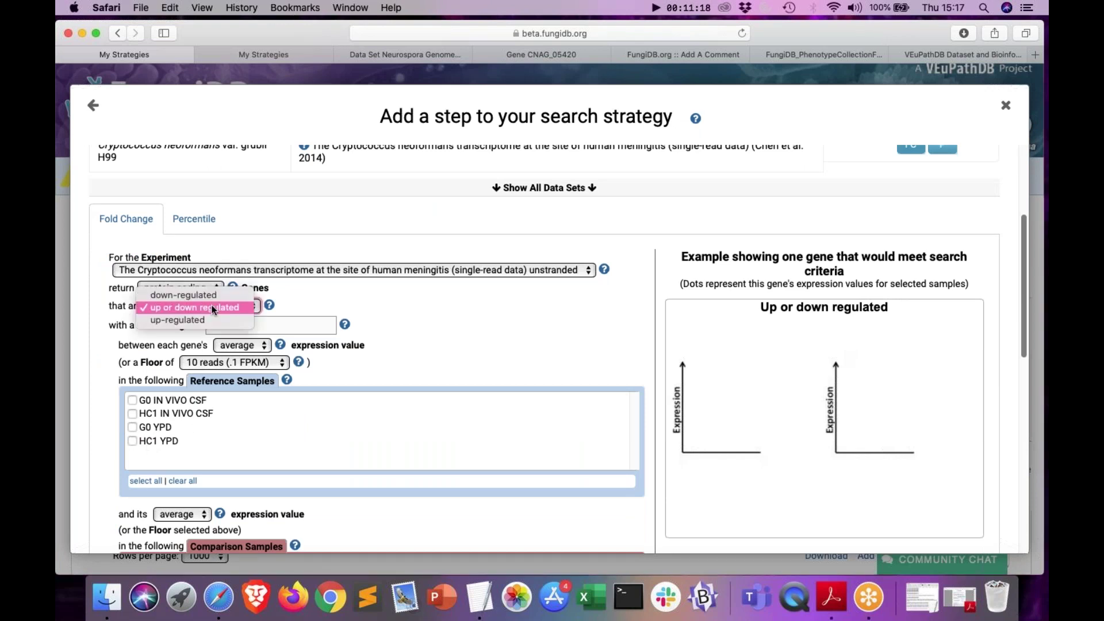
pyautogui.click(175, 320)
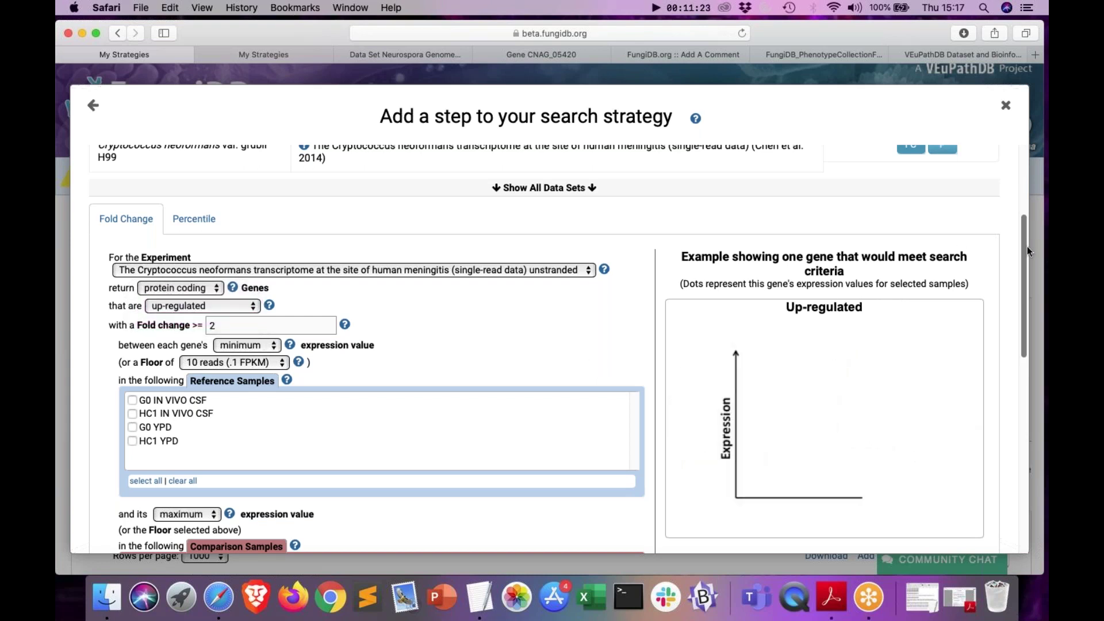
# Step: Choose HC1 YPD as the reference sample and HC1 IN VIVO CSF as the comparison sample, and run the step
pyautogui.moveTo(1026, 258); pyautogui.dragTo(1021, 305)
pyautogui.scroll(-3, 1019, 306)
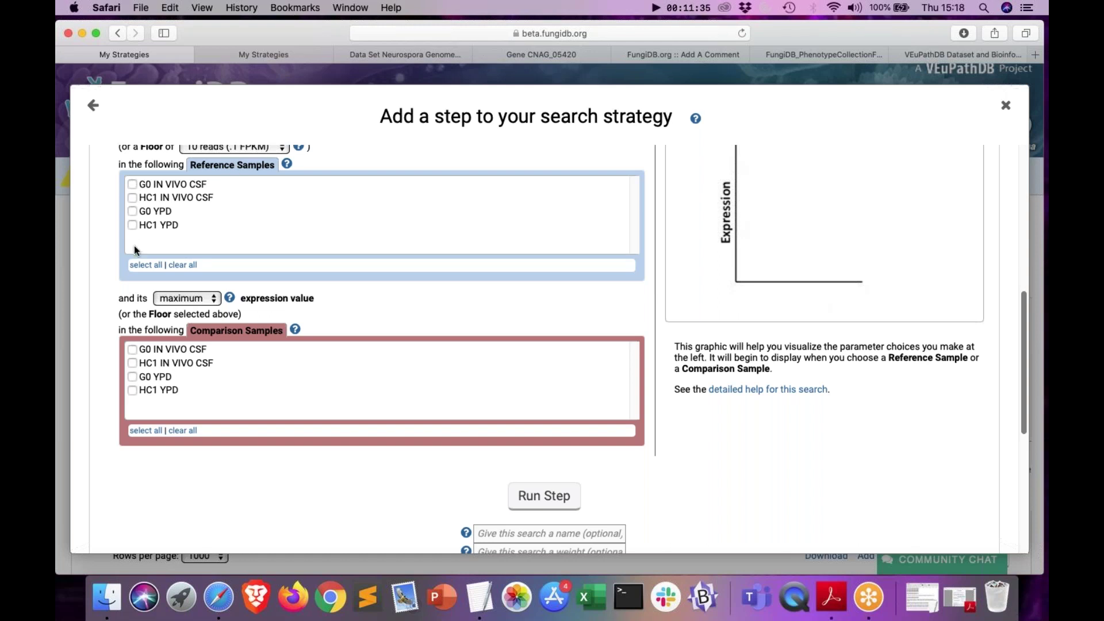
pyautogui.click(132, 224)
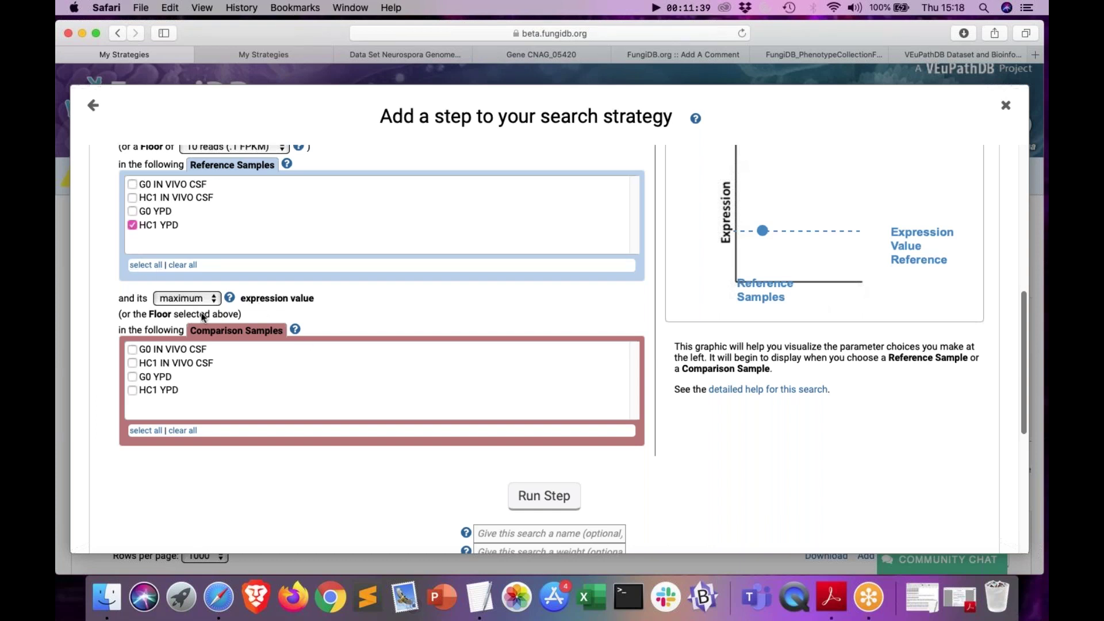
pyautogui.click(156, 366)
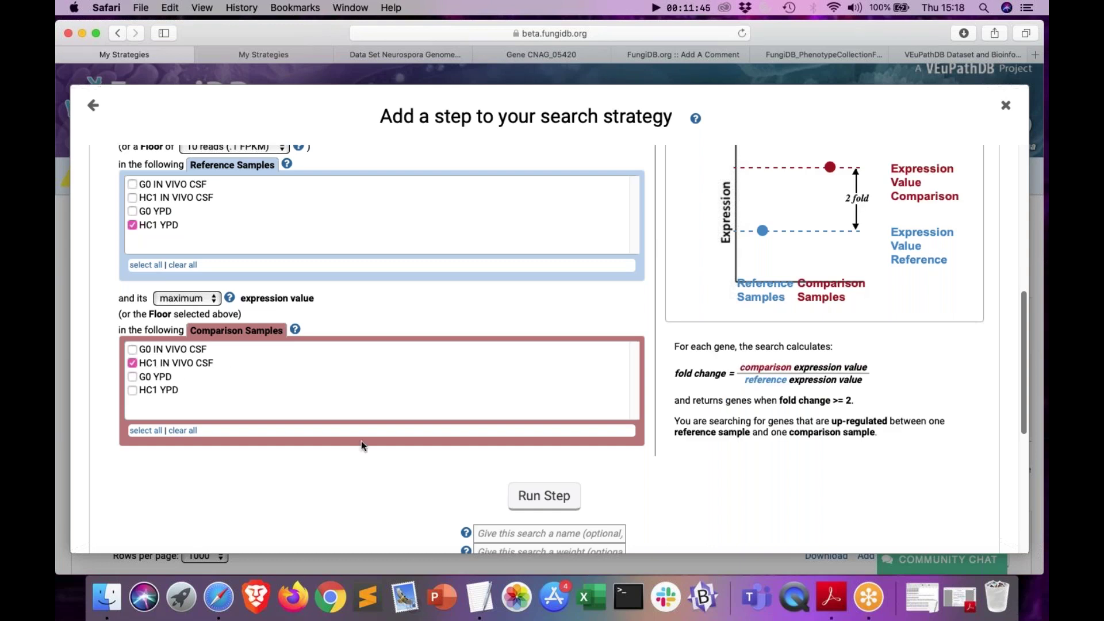
pyautogui.click(533, 497)
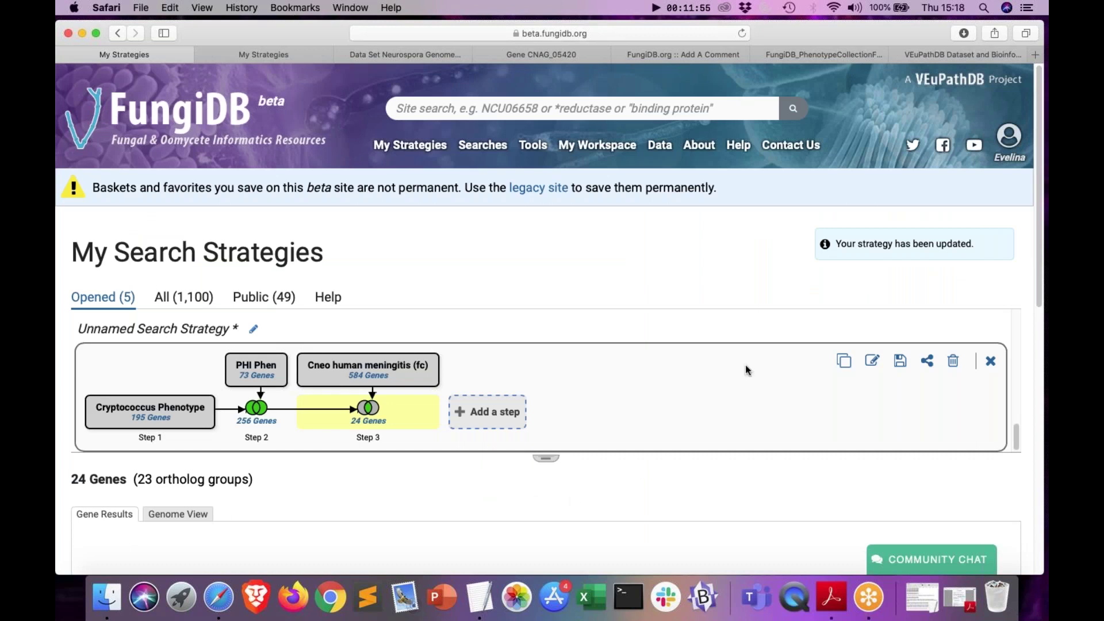
# Step: Look through the gene results of the third step, examining the gene IDs and product descriptions
pyautogui.moveTo(1037, 150); pyautogui.dragTo(1037, 237)
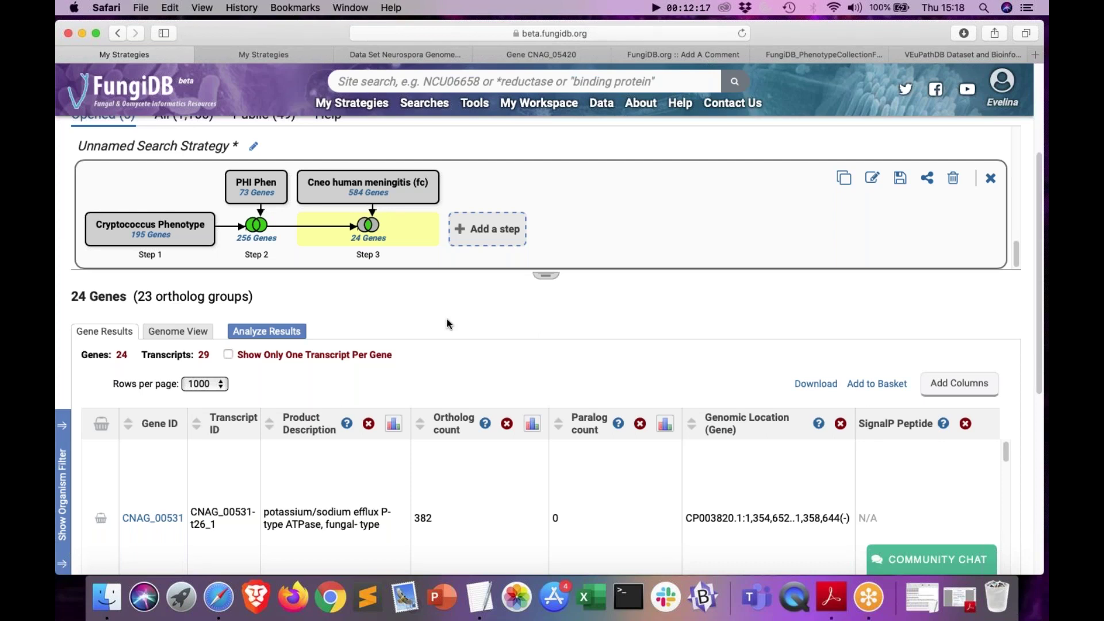
pyautogui.scroll(-1, 717, 322)
pyautogui.scroll(-2, 717, 322)
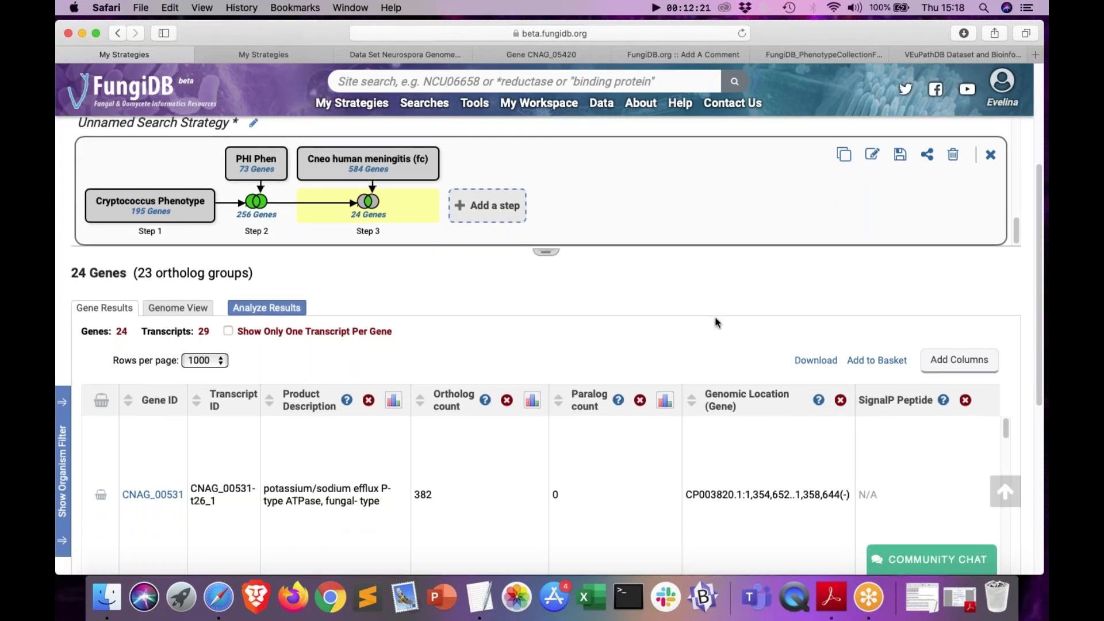
pyautogui.scroll(-5, 716, 322)
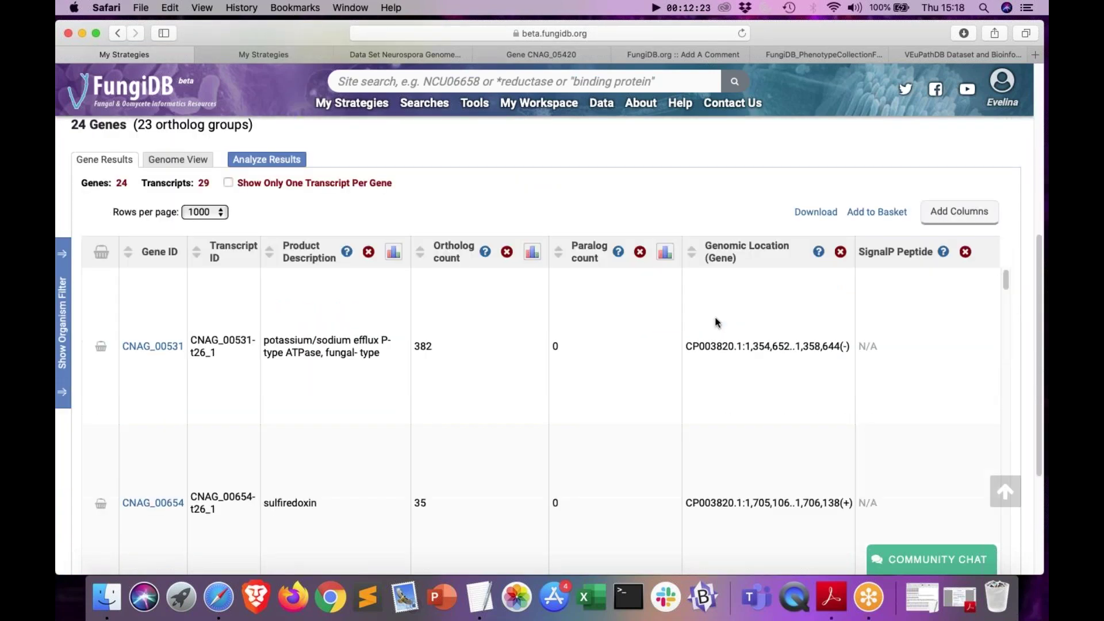
pyautogui.scroll(-3, 717, 322)
pyautogui.scroll(-4, 716, 322)
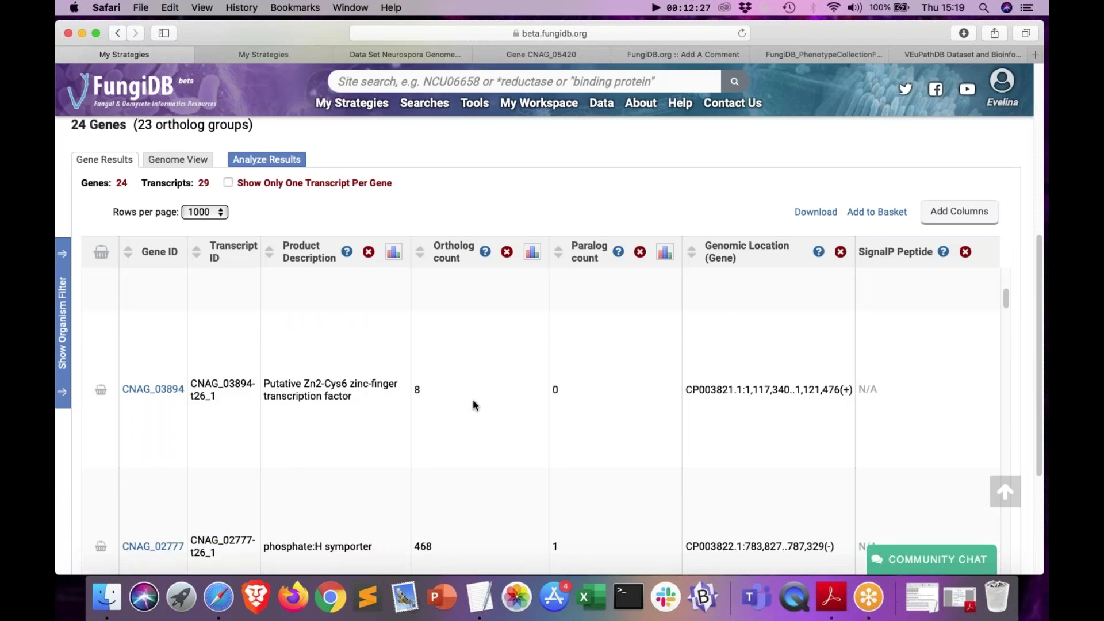
pyautogui.scroll(-5, 485, 400)
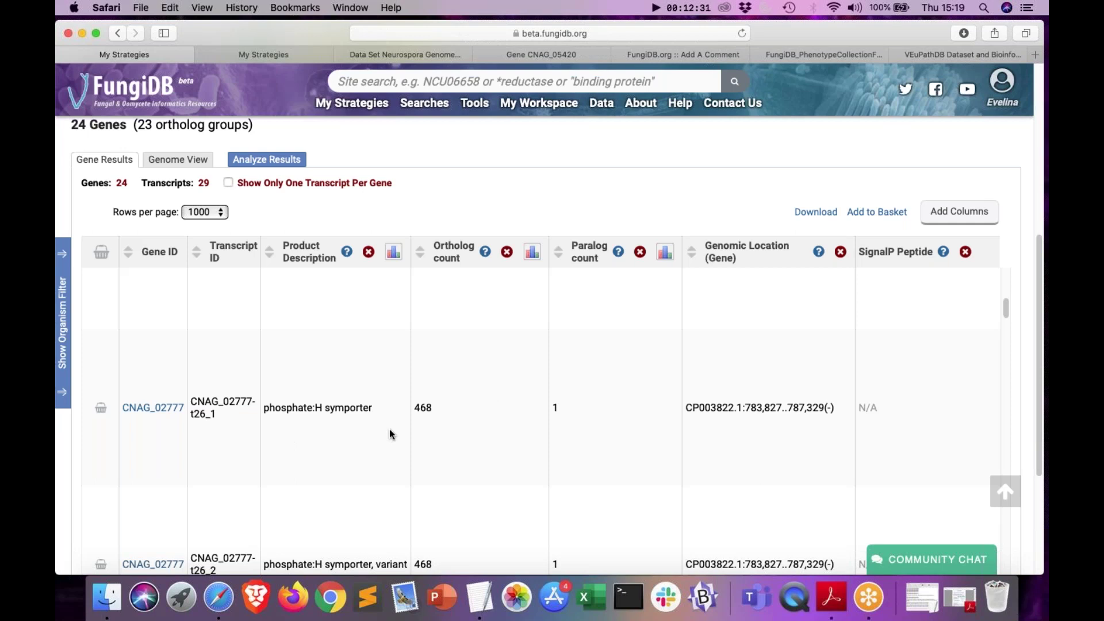
pyautogui.scroll(-8, 390, 434)
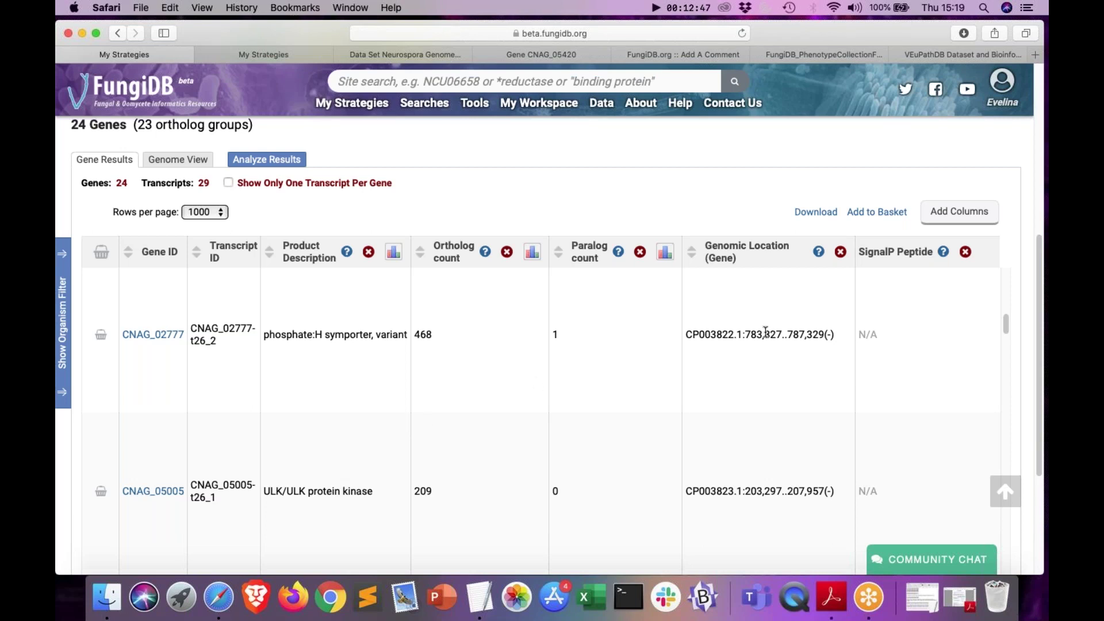
# Step: Open the column selection for the gene results, filter it by "CSF" and look through the matching human meningitis sample columns
pyautogui.click(958, 217)
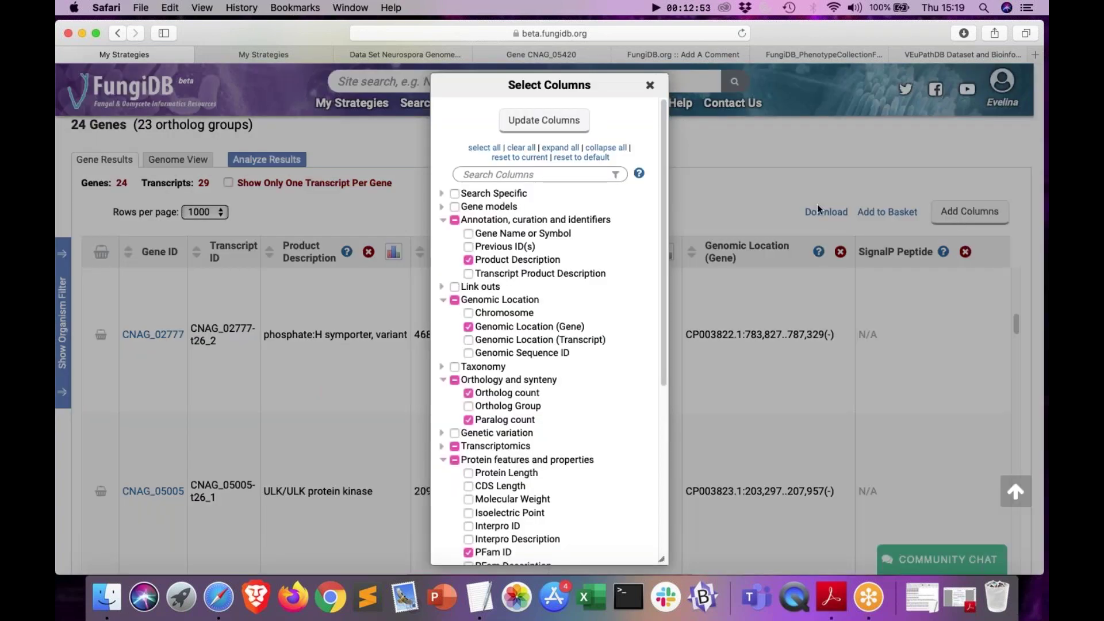
pyautogui.click(564, 173)
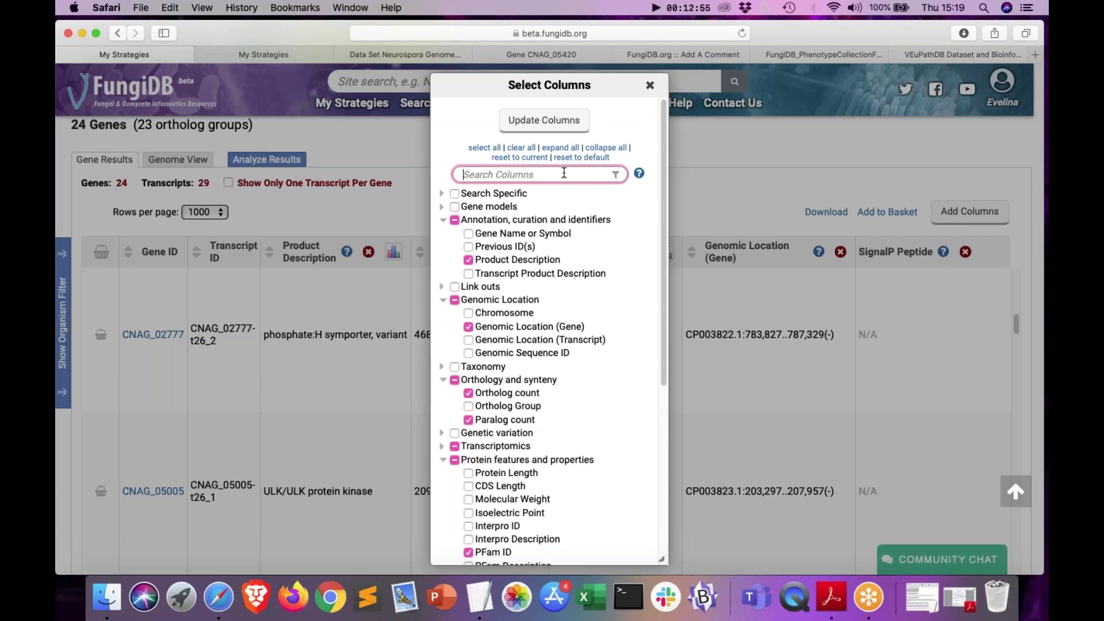
pyautogui.write('CSF')
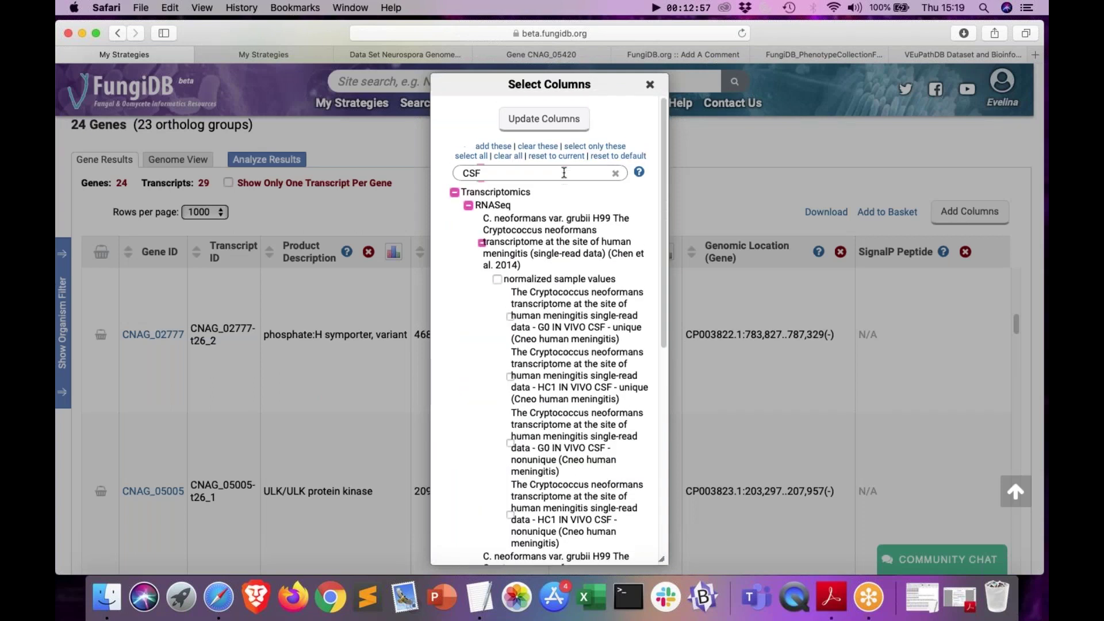
pyautogui.scroll(-3, 503, 340)
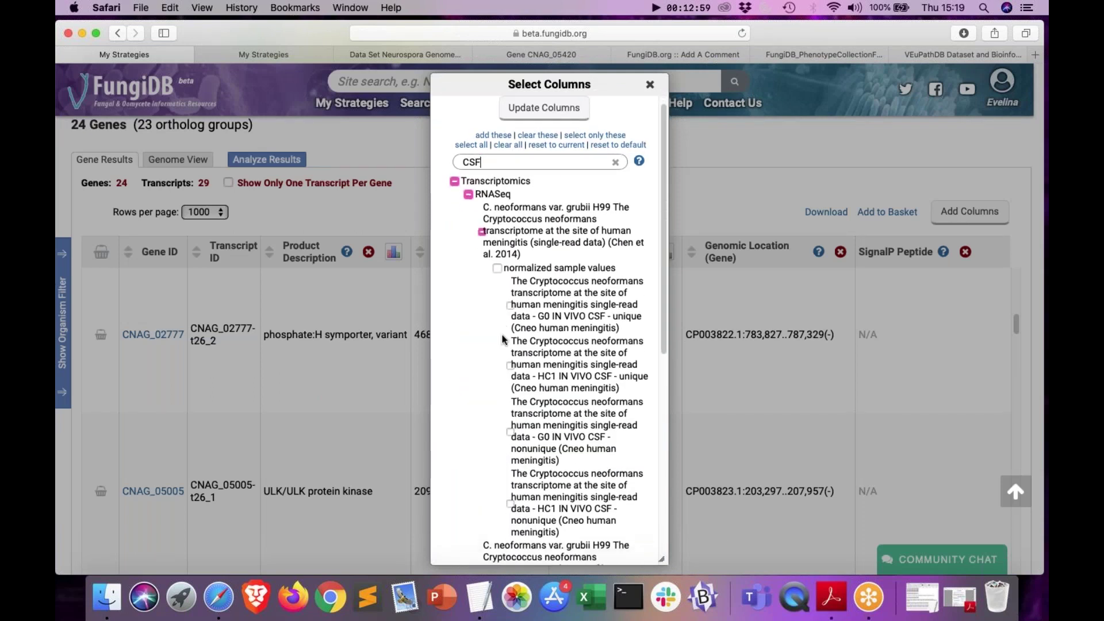
pyautogui.scroll(-8, 503, 339)
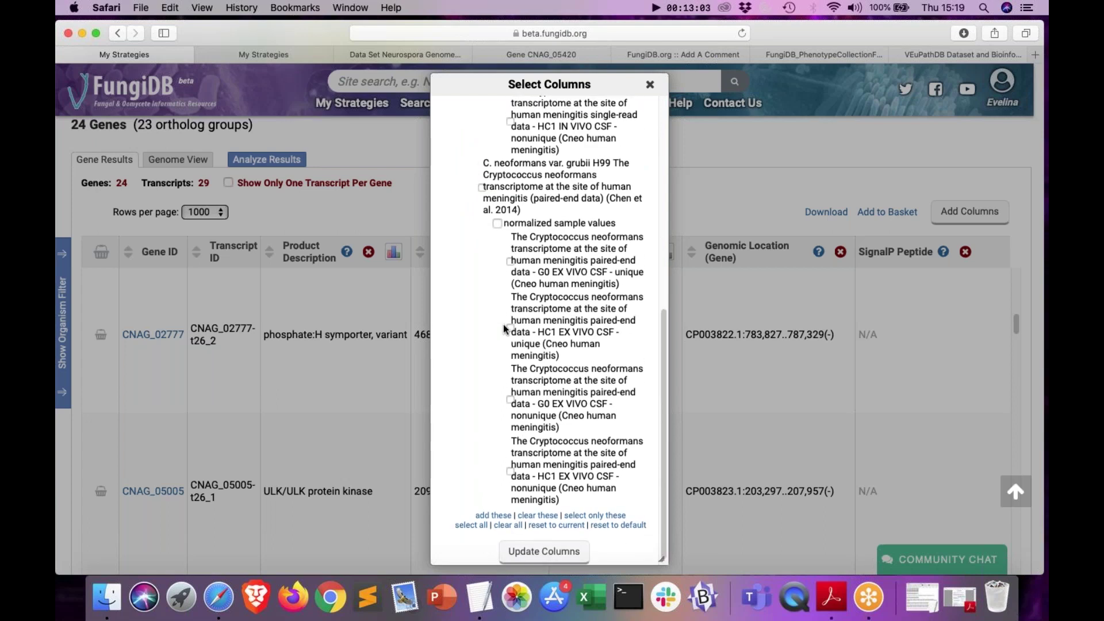
pyautogui.scroll(7, 504, 328)
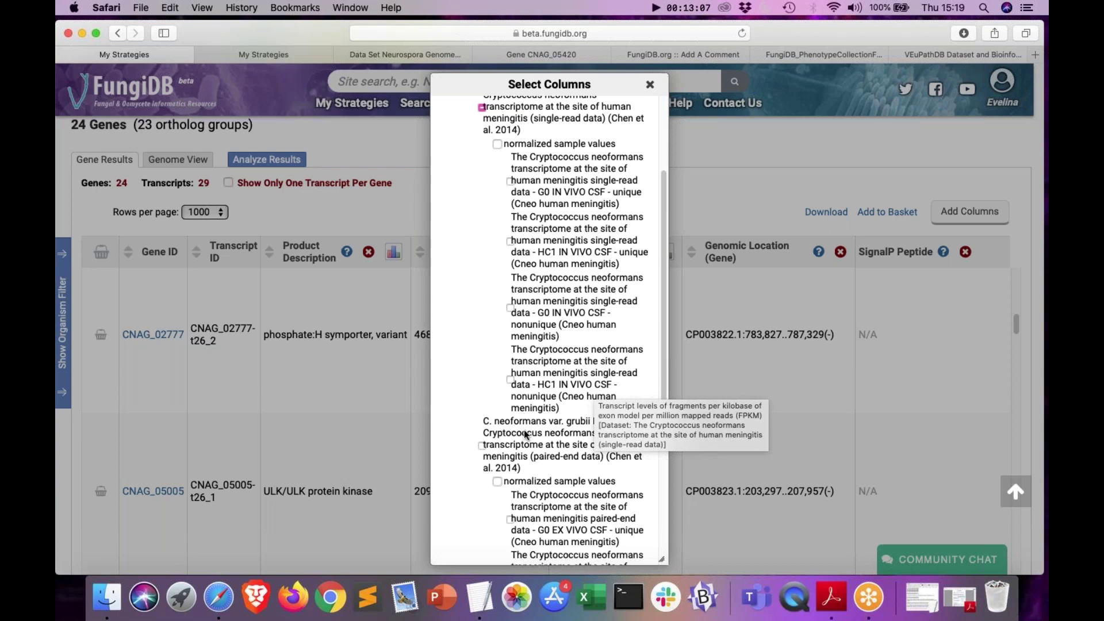
pyautogui.scroll(5, 524, 429)
pyautogui.scroll(-2, 523, 429)
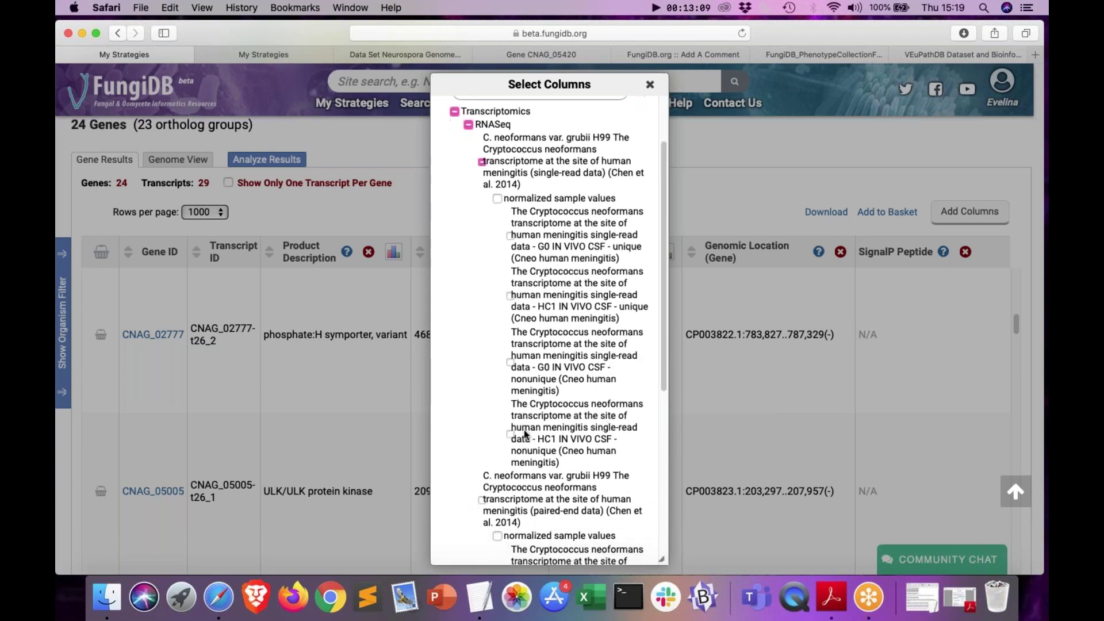
pyautogui.scroll(-1, 523, 429)
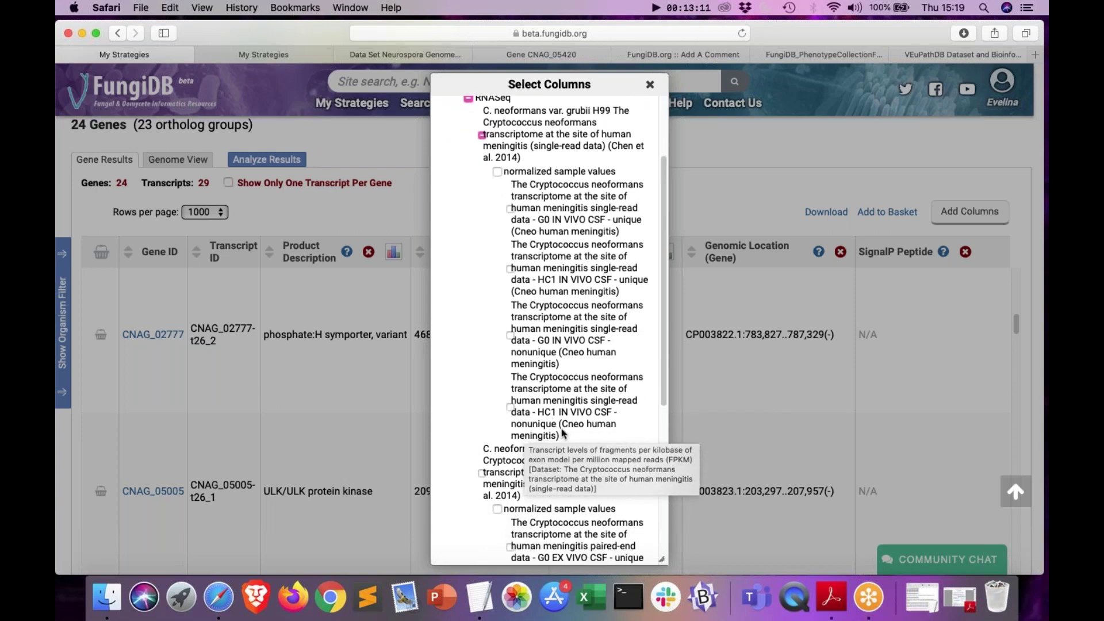
pyautogui.scroll(-4, 575, 444)
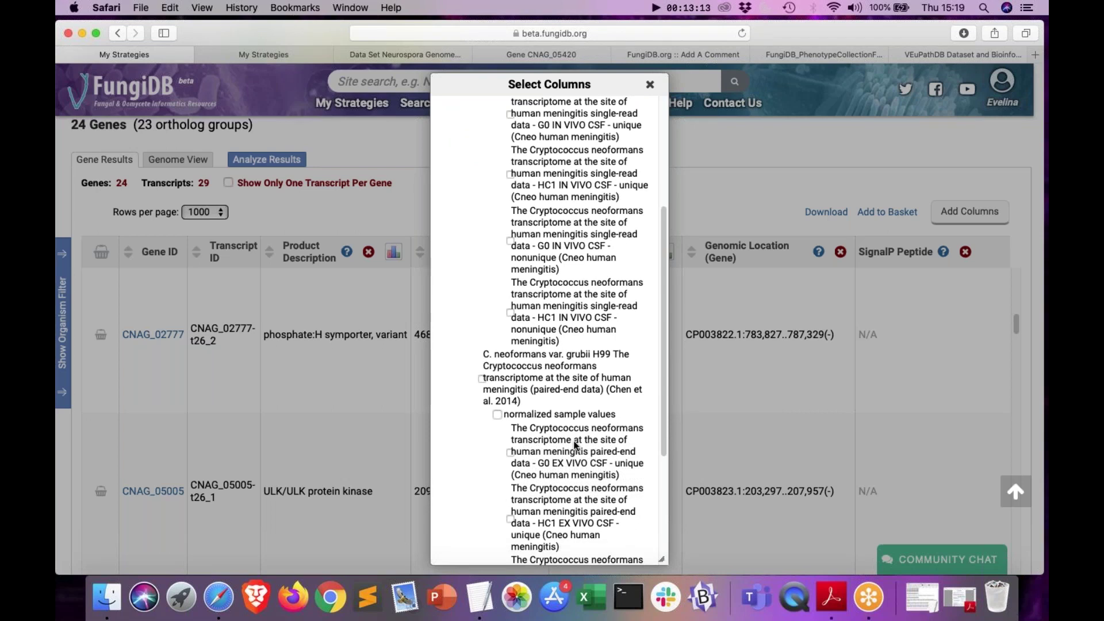
pyautogui.scroll(4, 575, 444)
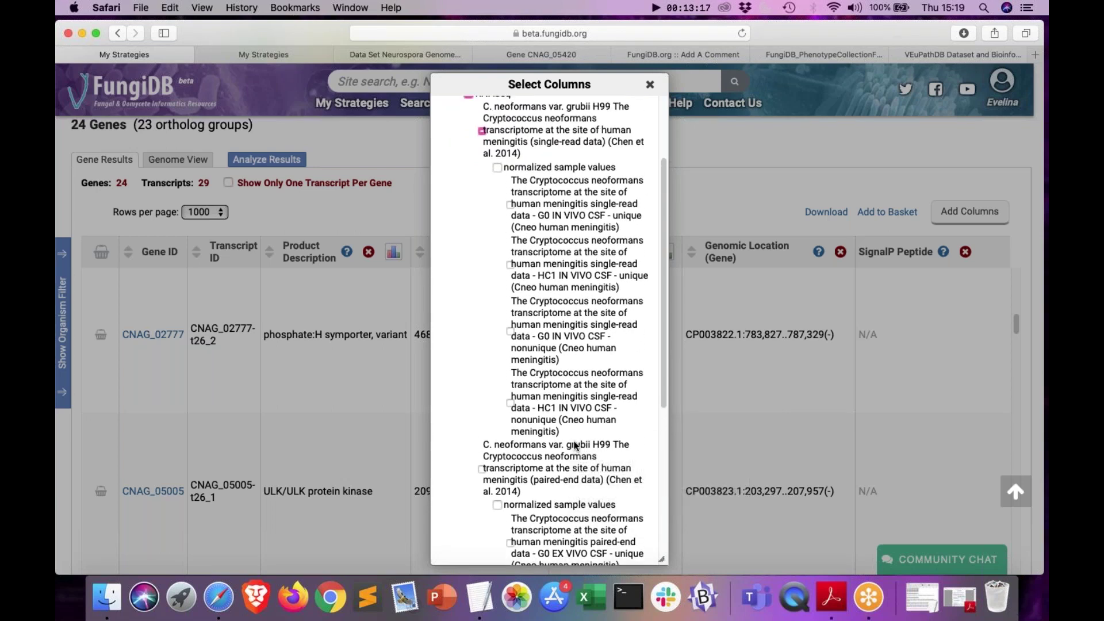
pyautogui.scroll(3, 575, 445)
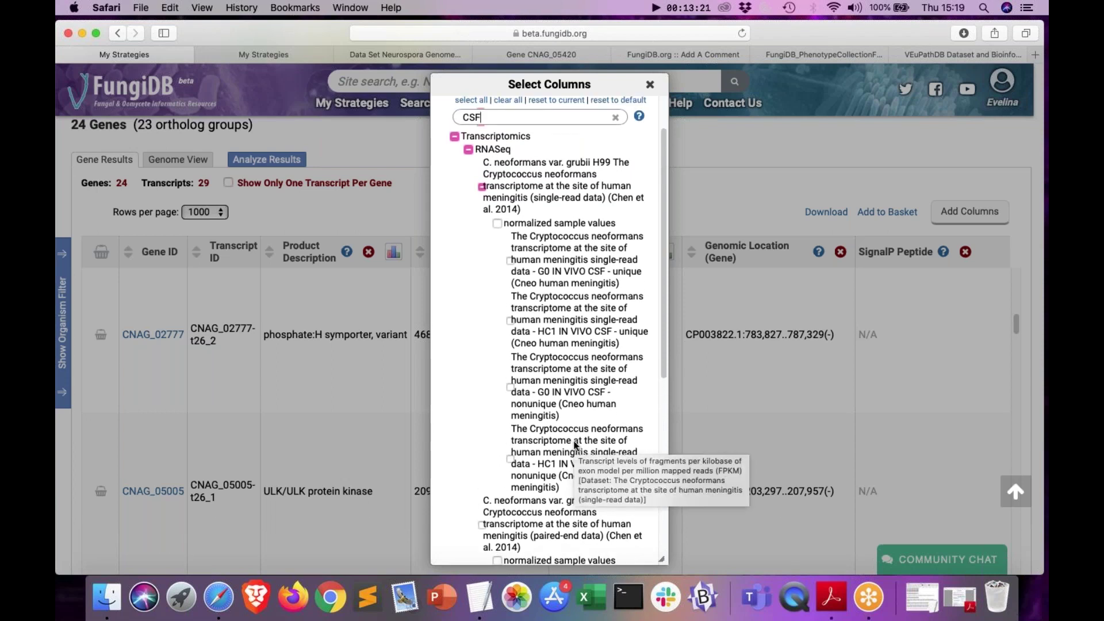
# Step: Replace the column filter with "fpkm" and look through the matching RNA-Seq columns
pyautogui.press('BackSpace')
pyautogui.press('BackSpace')
pyautogui.press('BackSpace')
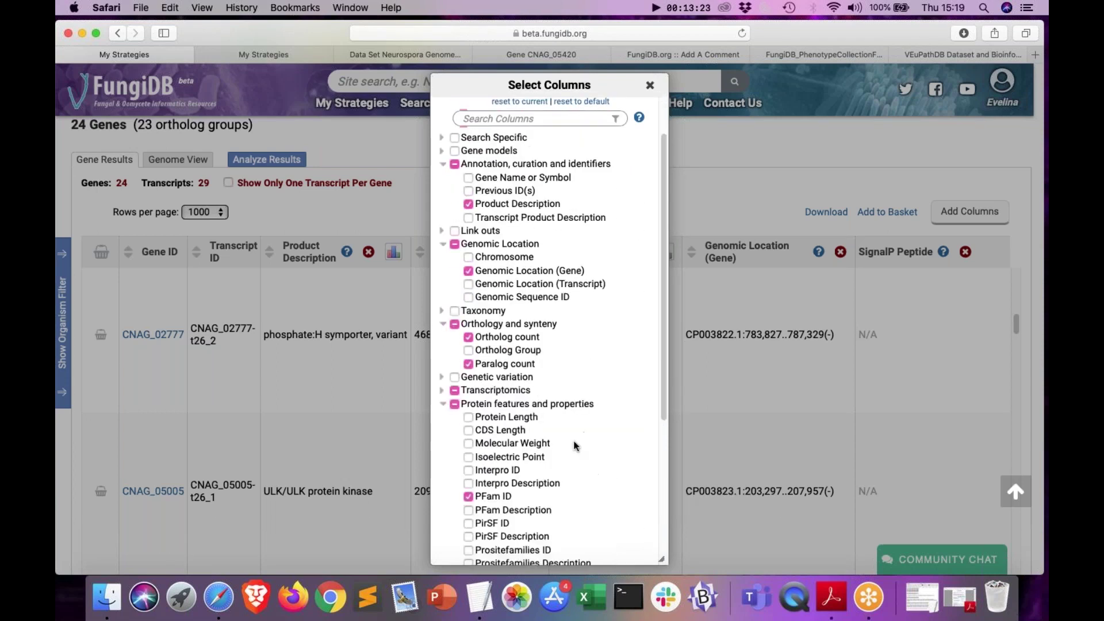
pyautogui.write('fpkm')
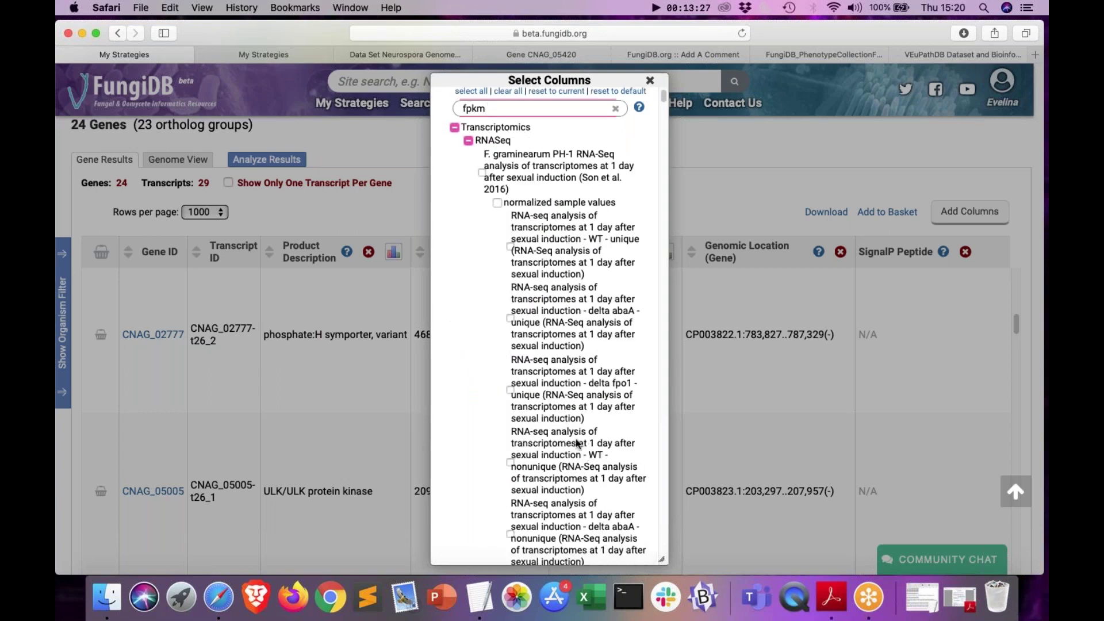
pyautogui.scroll(-1, 577, 442)
pyautogui.scroll(-8, 577, 441)
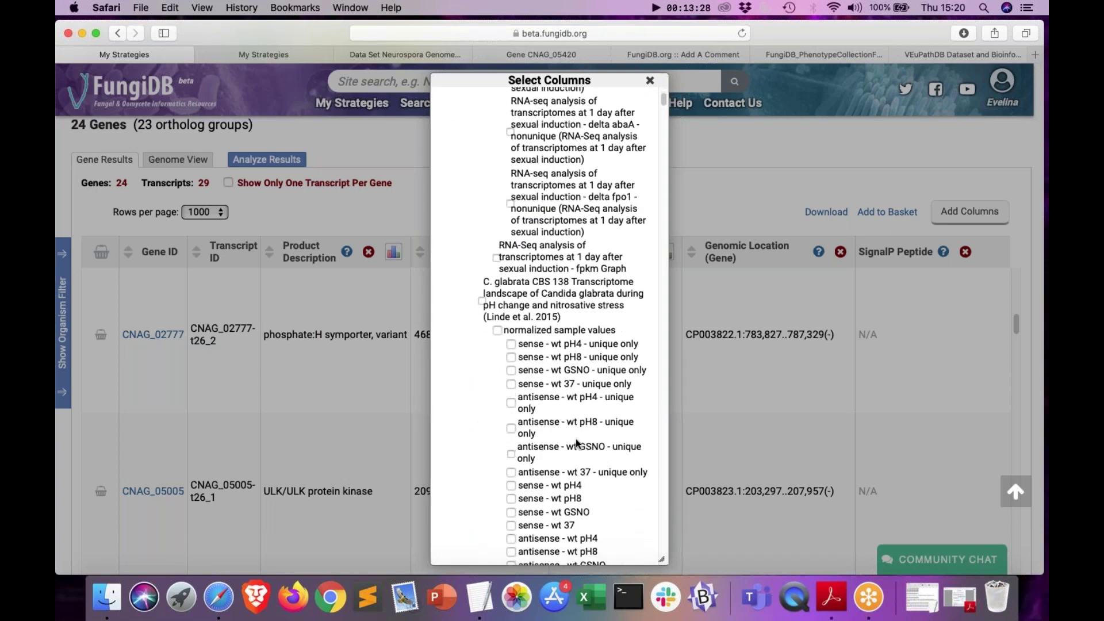
# Step: Filter the available result columns by "HC1" instead
pyautogui.scroll(10, 577, 441)
pyautogui.click(485, 156)
pyautogui.press('BackSpace')
pyautogui.press('BackSpace')
pyautogui.press('BackSpace')
pyautogui.press('BackSpace')
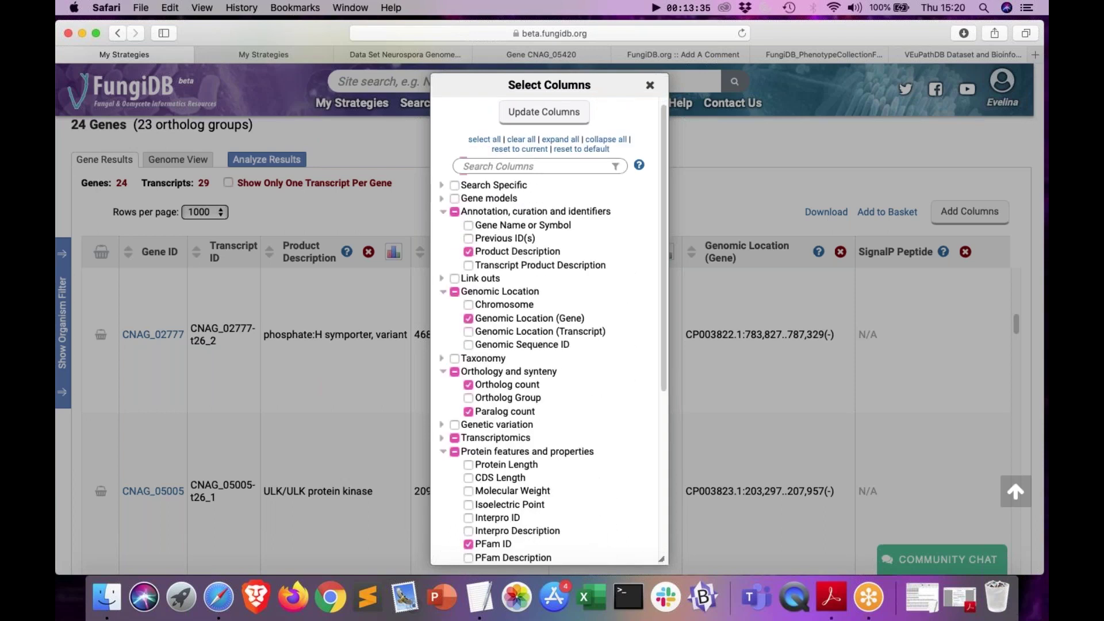
pyautogui.write('HC1')
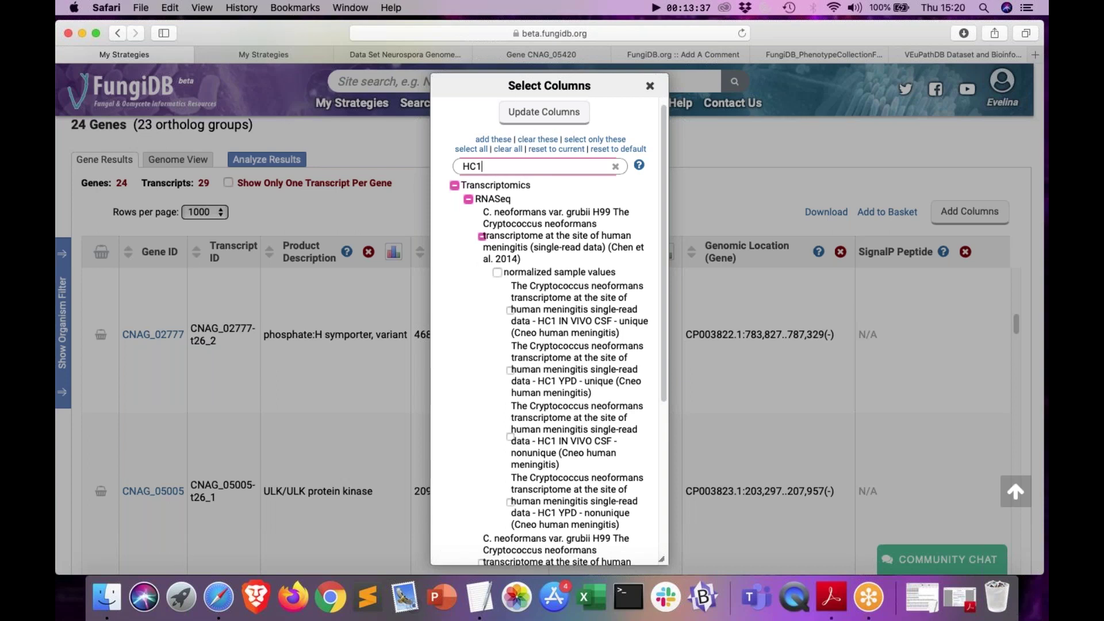
# Step: Look through the available HC1 sample columns and close the column selection without updating the results
pyautogui.scroll(-8, 544, 374)
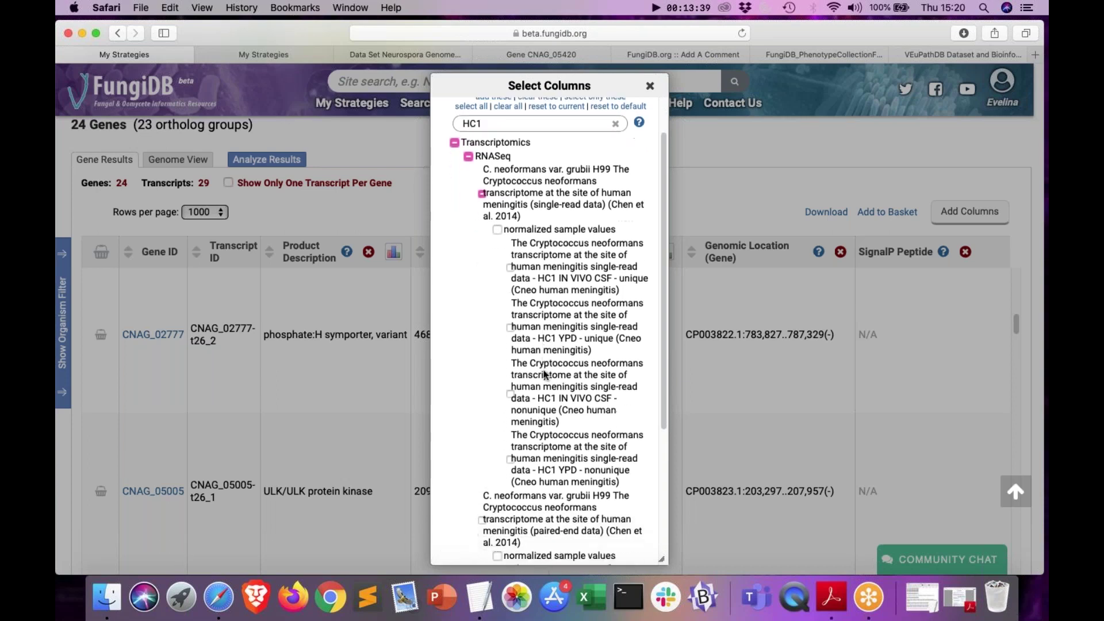
pyautogui.scroll(1, 544, 374)
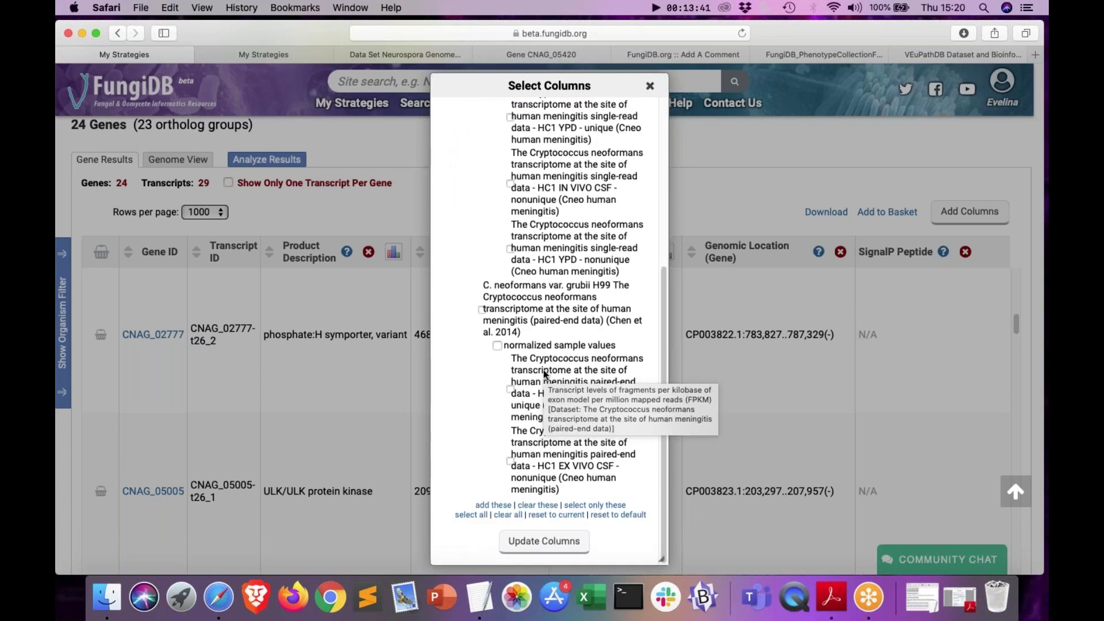
pyautogui.scroll(5, 544, 372)
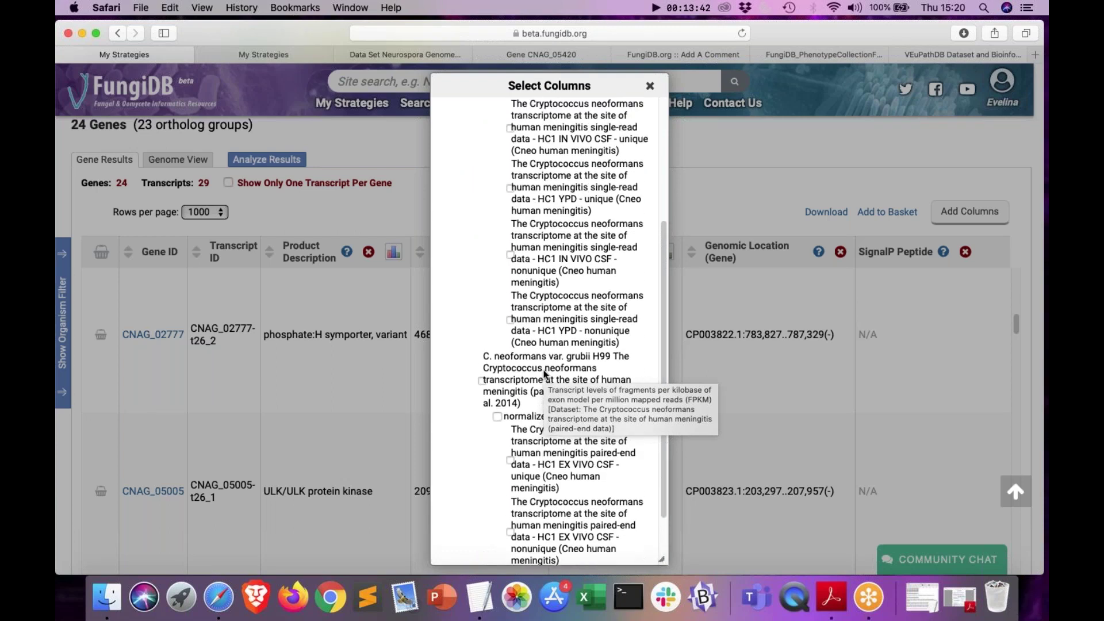
pyautogui.scroll(3, 544, 374)
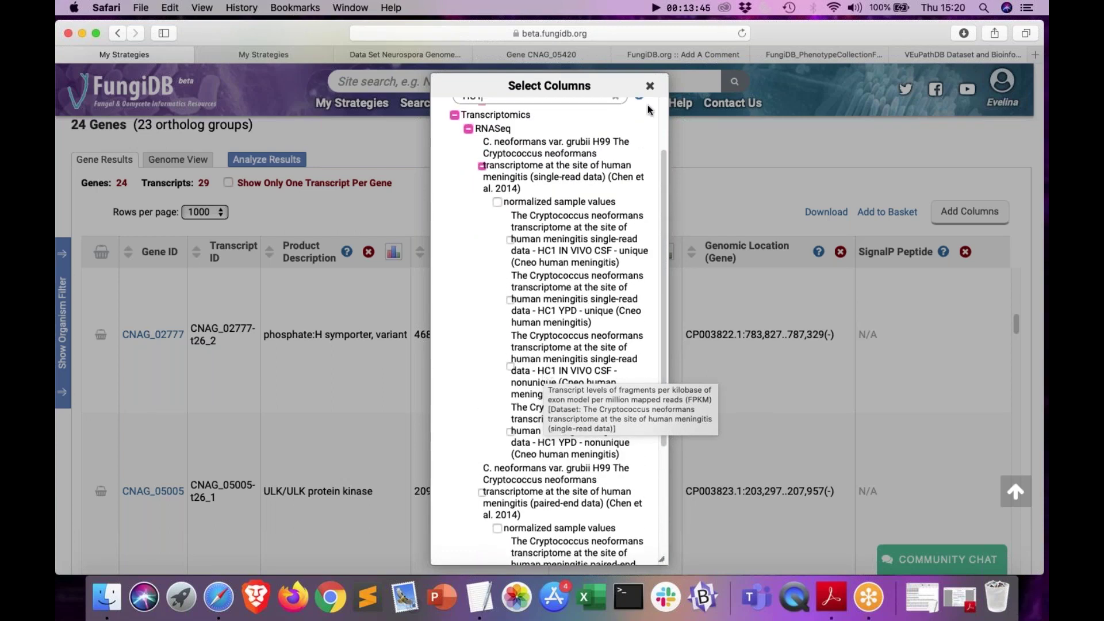
pyautogui.click(650, 87)
# Step: Examine the Cneo human meningitis fpkm graphs for CNAG_02777, CNAG_05005 and CNAG_06821, and return to the strategy overview
pyautogui.hscroll(5, 861, 406)
pyautogui.hscroll(8, 861, 402)
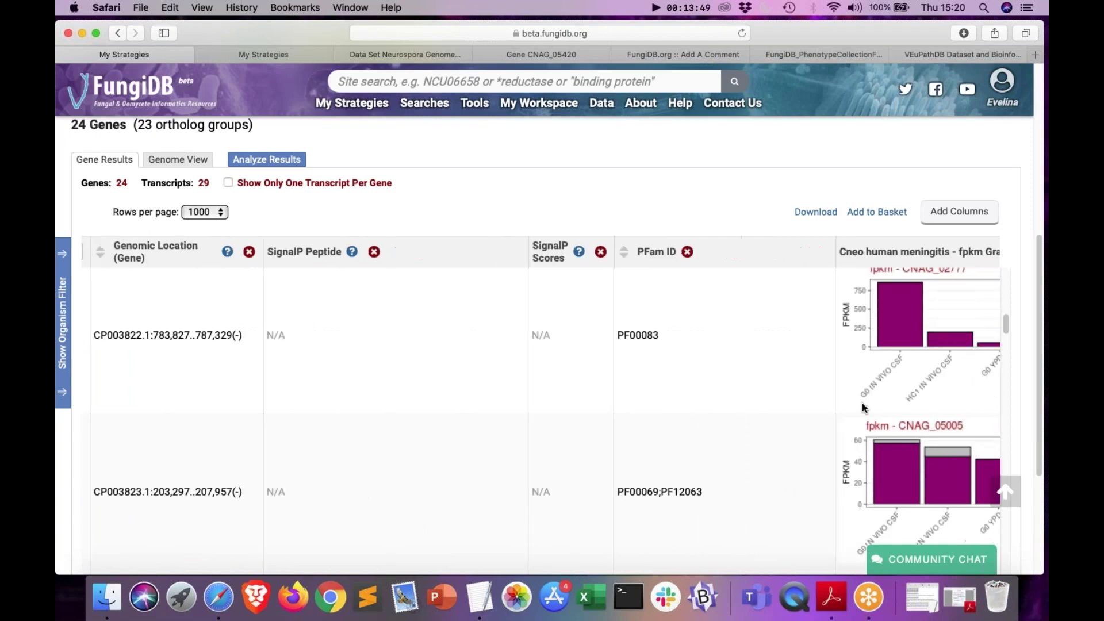
pyautogui.scroll(-1, 861, 402)
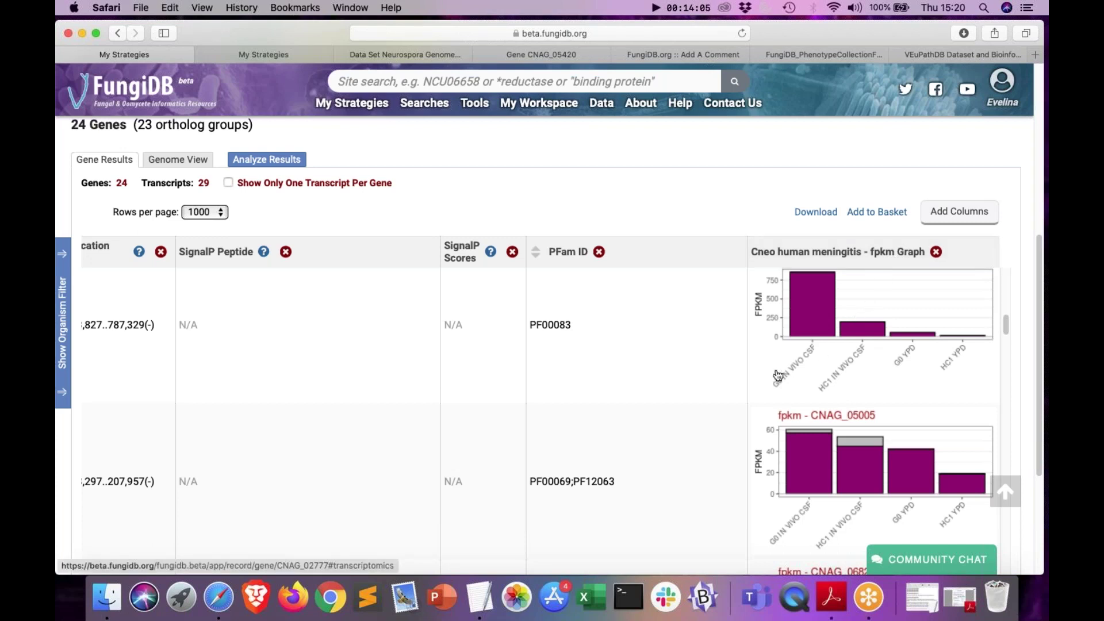
pyautogui.scroll(1, 778, 375)
pyautogui.scroll(3, 778, 374)
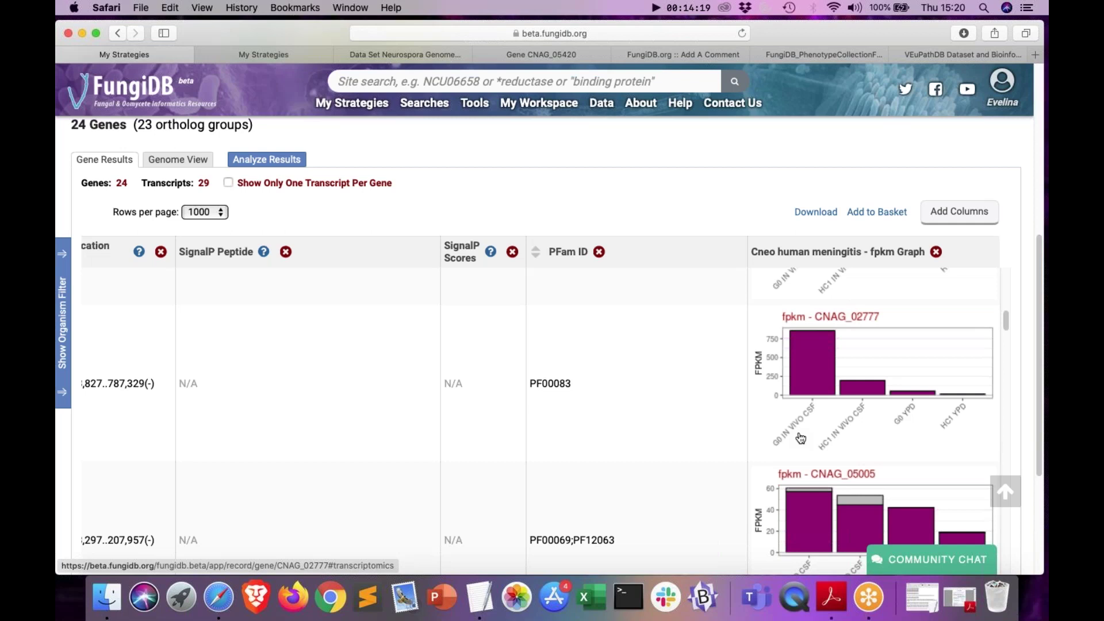
pyautogui.scroll(-3, 800, 438)
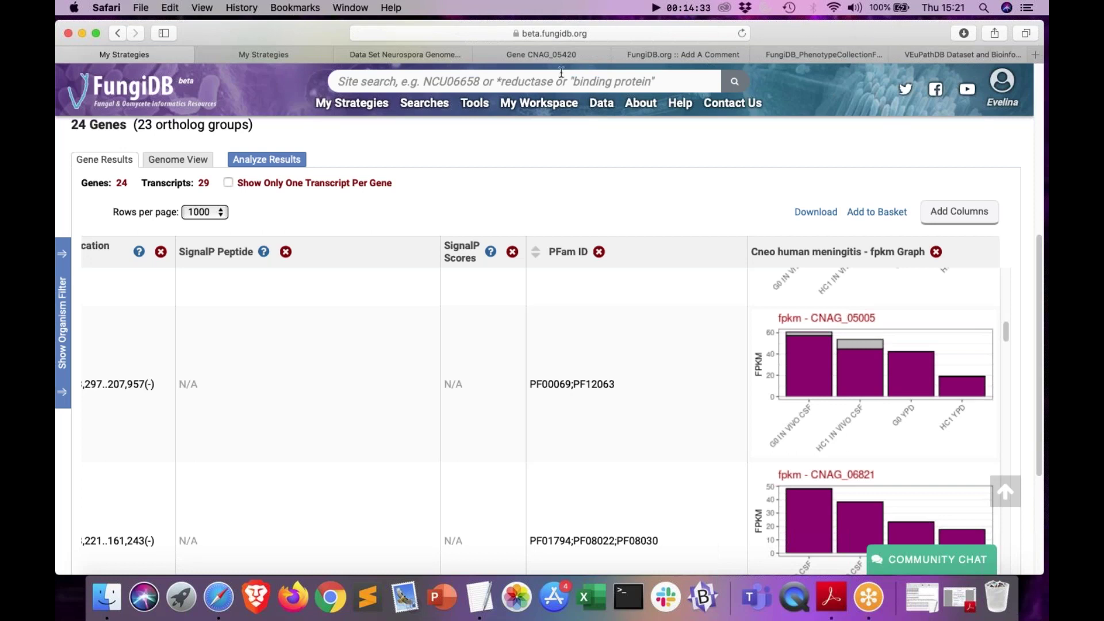
pyautogui.moveTo(537, 149)
pyautogui.scroll(2, 409, 148)
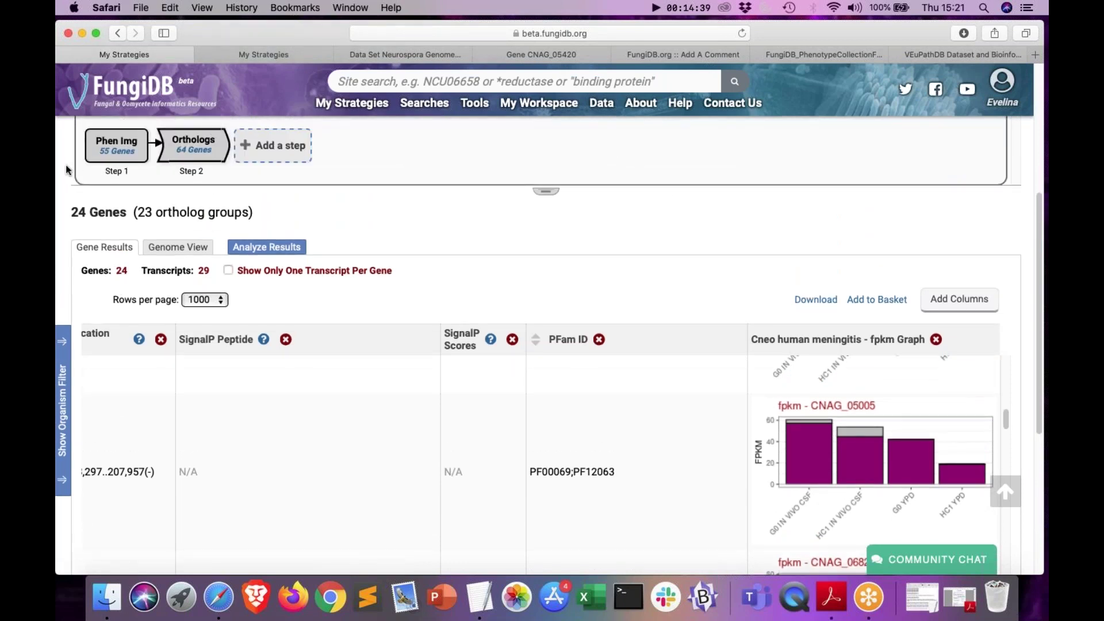
pyautogui.scroll(5, 327, 166)
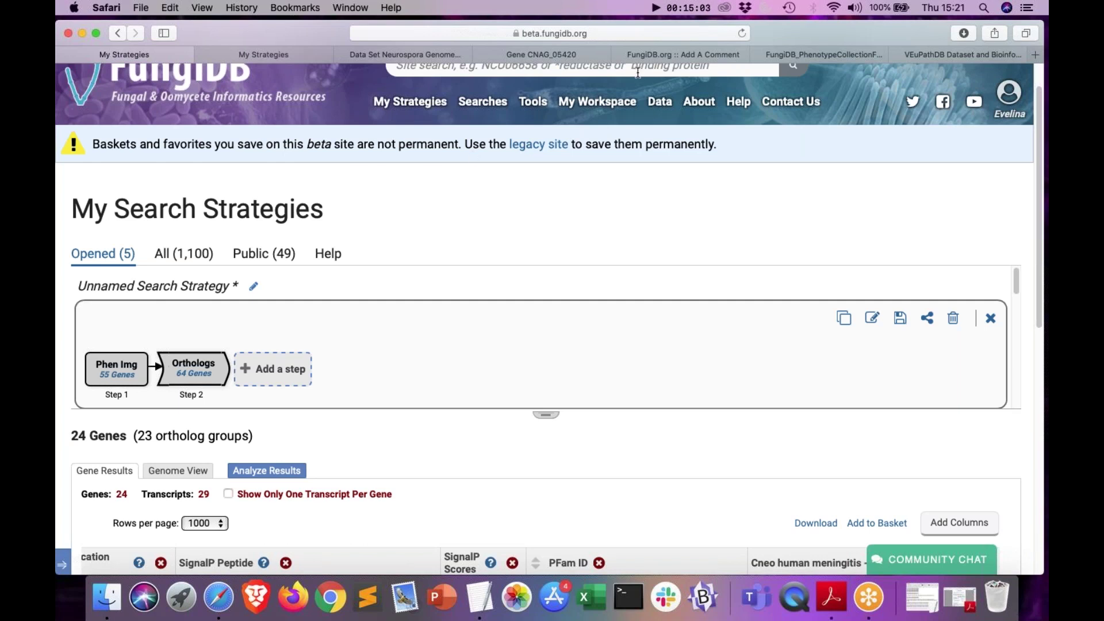
# Step: Switch to the CNAG_05420 gene page, look at its summary and go to its user comments
pyautogui.click(529, 56)
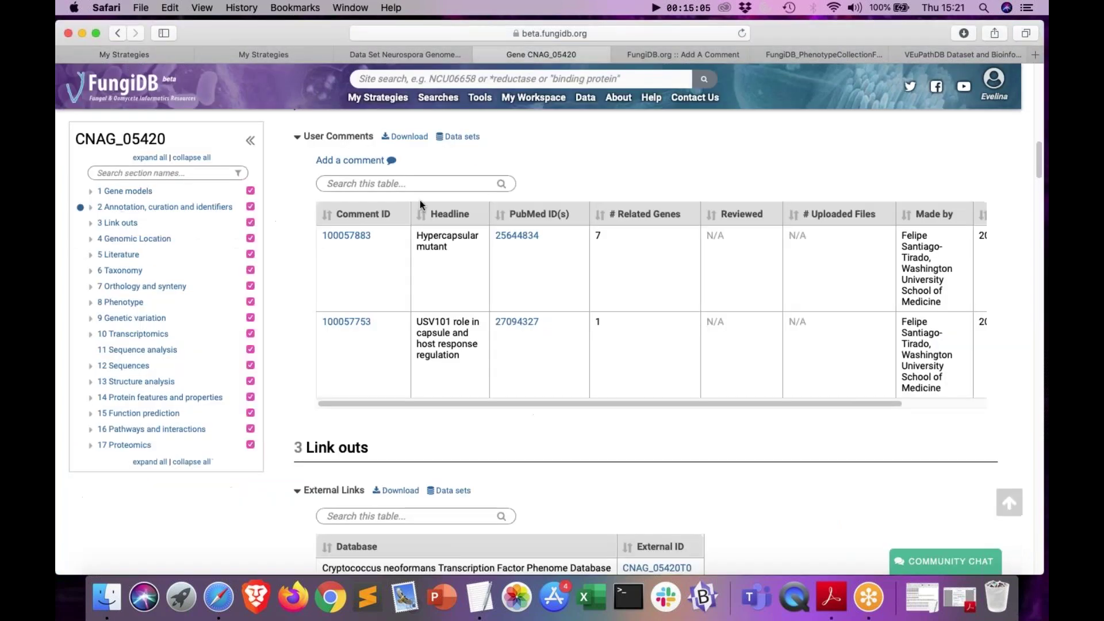
pyautogui.click(1008, 503)
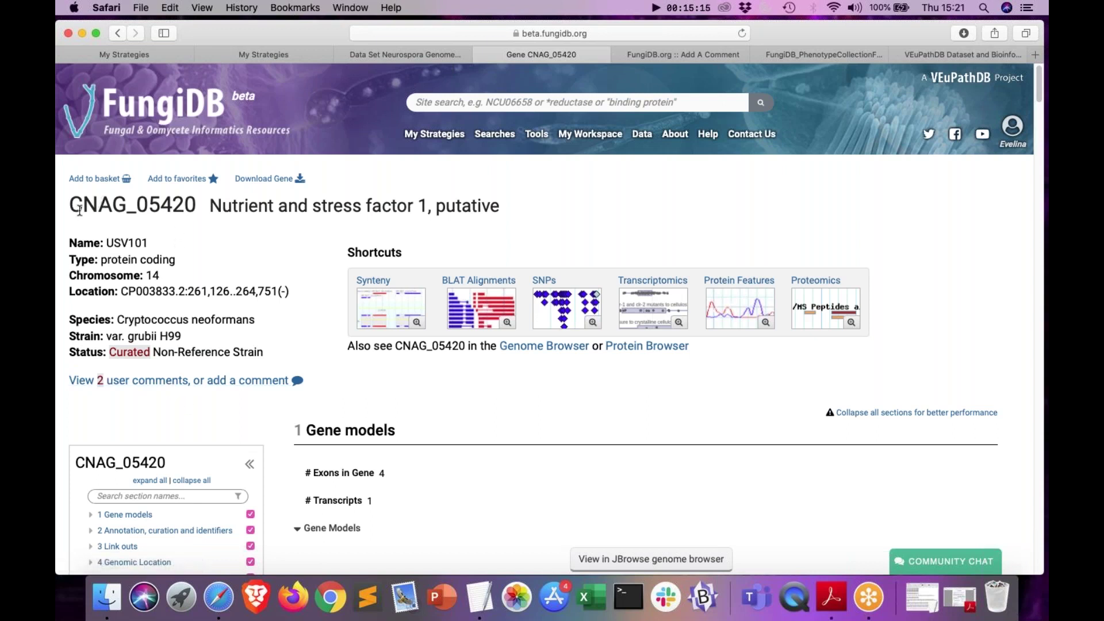
pyautogui.click(183, 383)
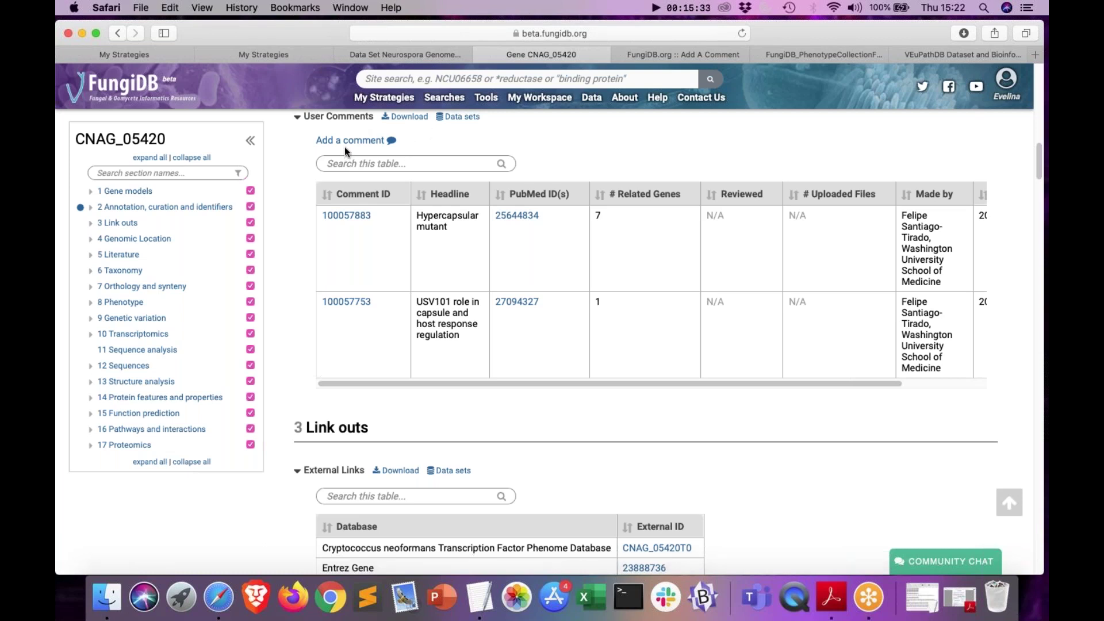
# Step: Look through the form for adding a comment to gene NCU03314, including its category, location and evidence fields
pyautogui.click(686, 56)
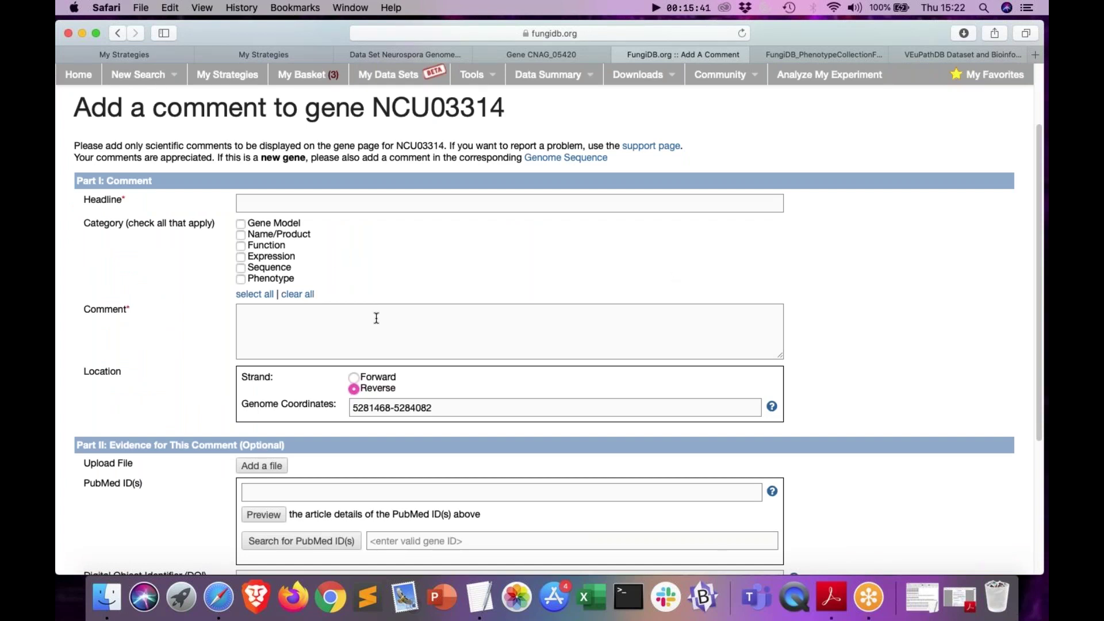
pyautogui.scroll(-2, 377, 318)
pyautogui.scroll(-2, 377, 318)
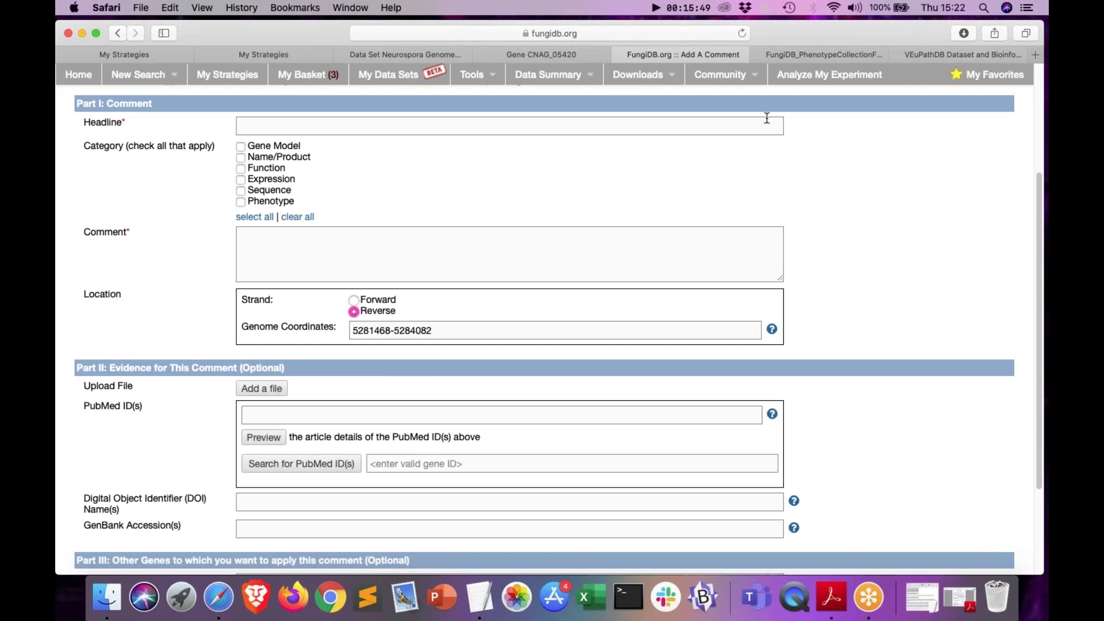
# Step: Look through the FungiDB_PhenotypeCollectionForm_V3 submission sheet and the VEuPathDB Dataset and Bioinformatics Tool Nomination Form
pyautogui.click(812, 51)
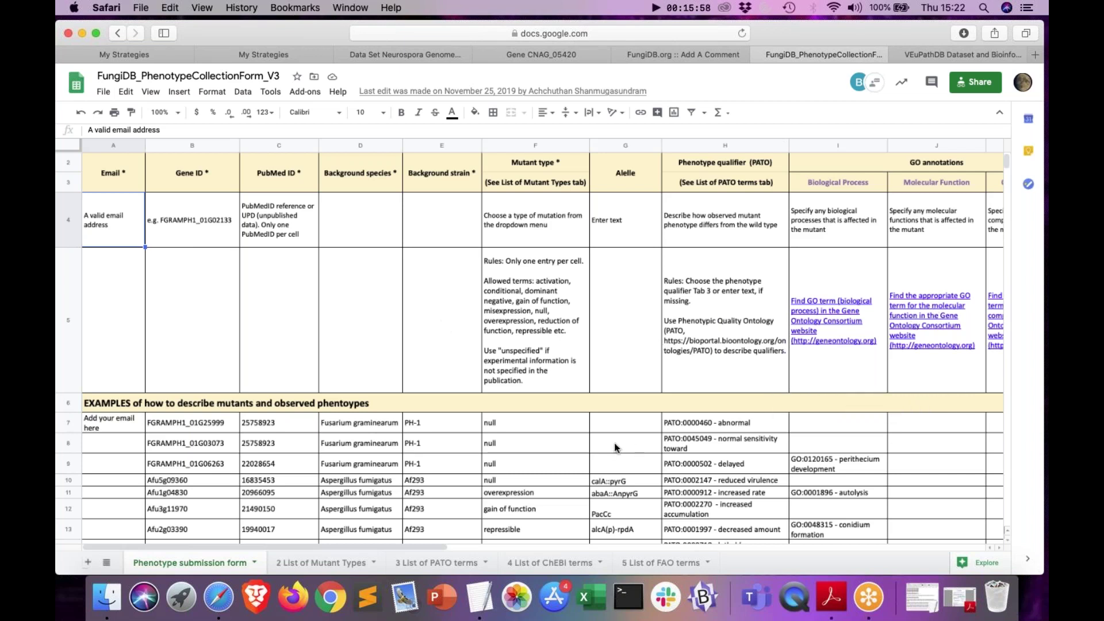
pyautogui.scroll(-5, 625, 445)
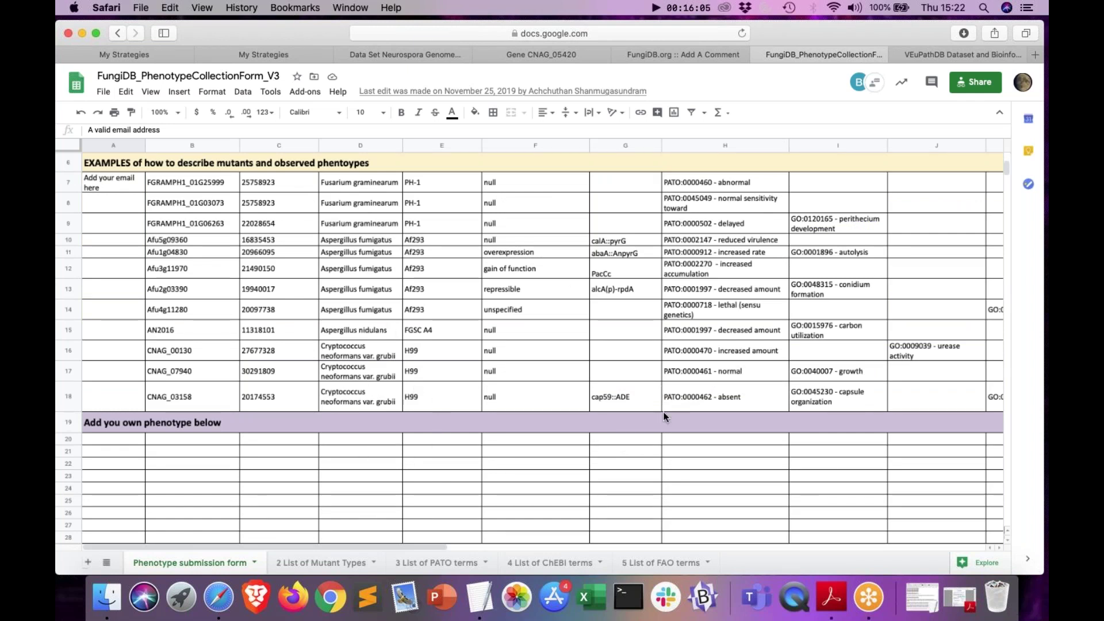
pyautogui.scroll(3, 655, 450)
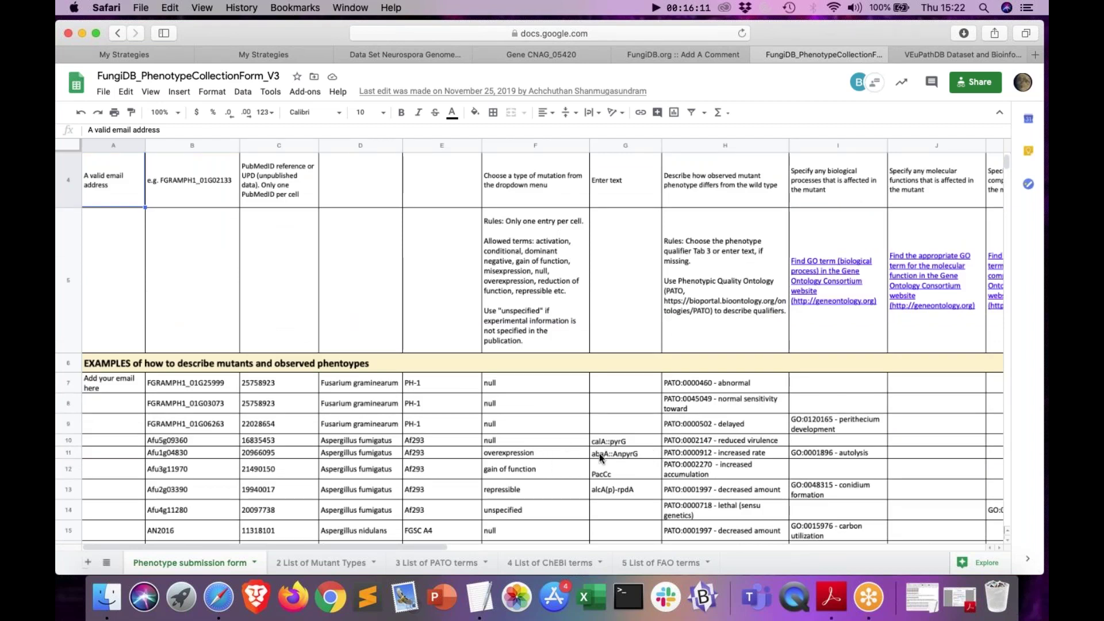
pyautogui.scroll(1, 681, 470)
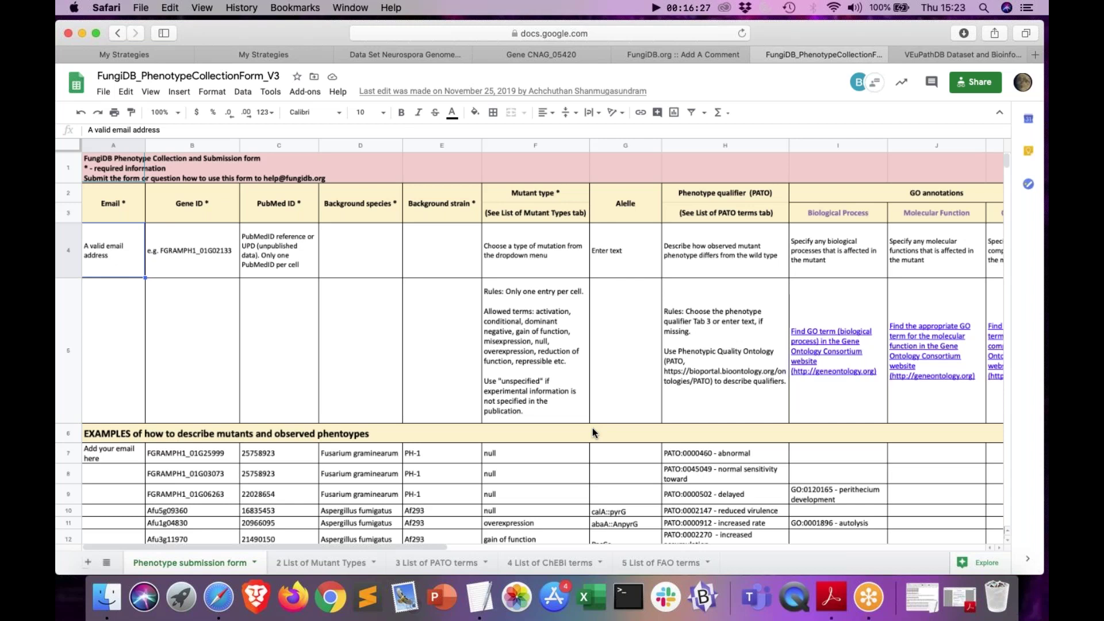
pyautogui.click(933, 54)
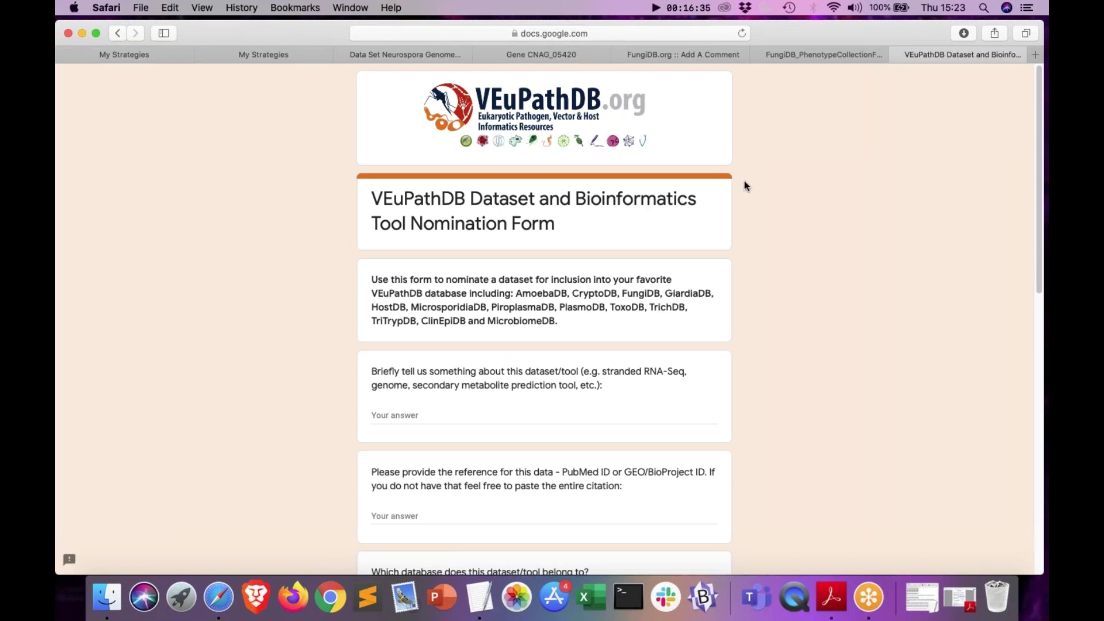
pyautogui.scroll(-5, 676, 346)
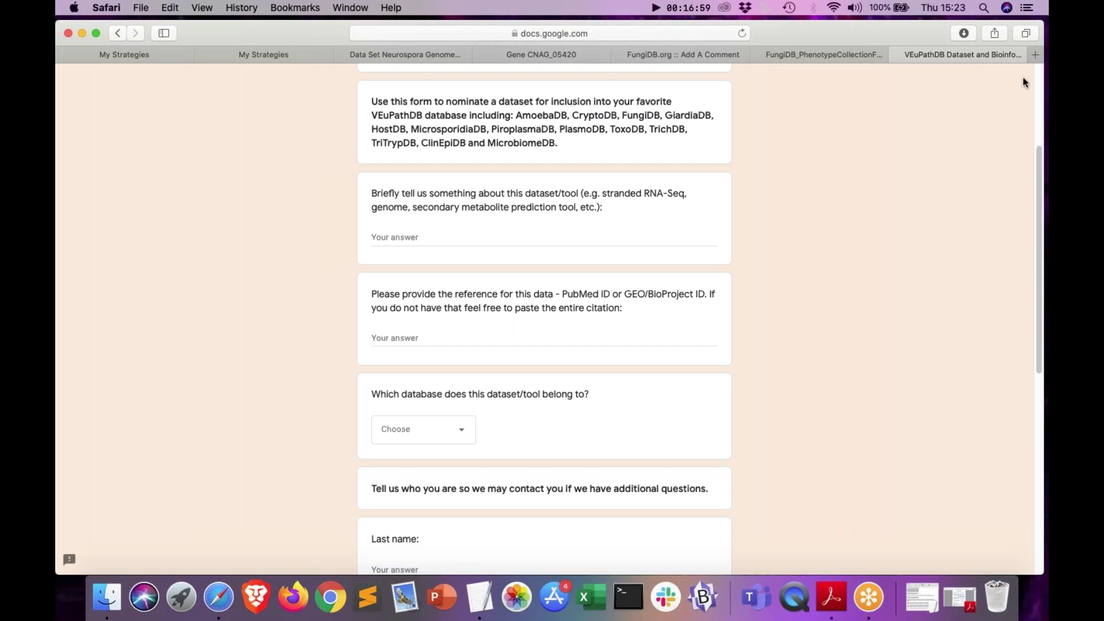
# Step: Return to the first My Strategies page, open the Contact Us form in a separate tab and look through its fields
pyautogui.click(150, 55)
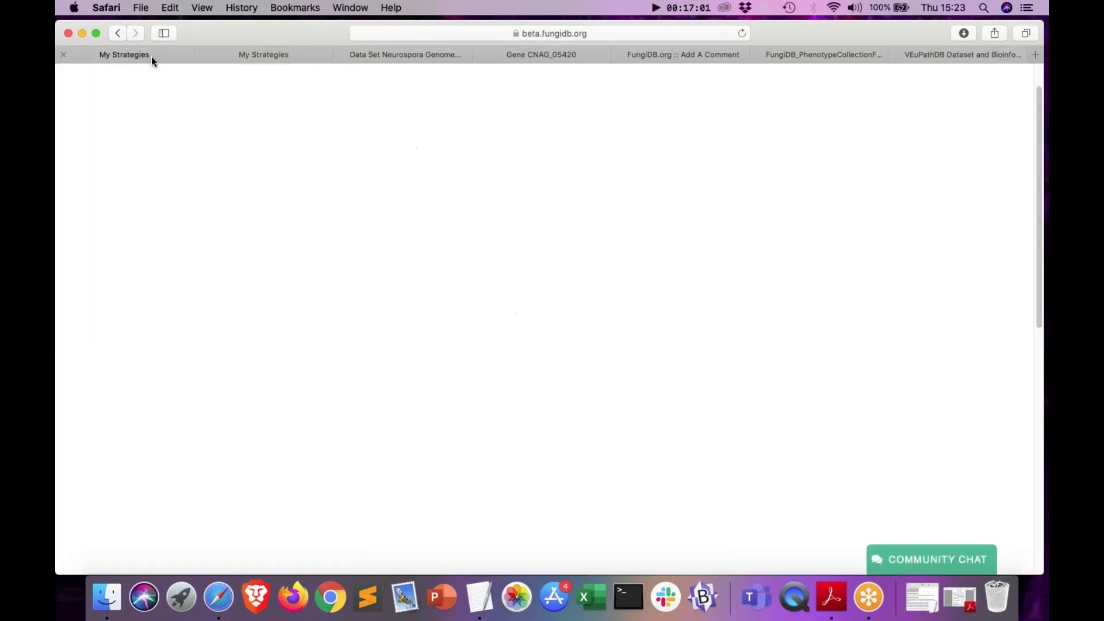
pyautogui.scroll(2, 662, 263)
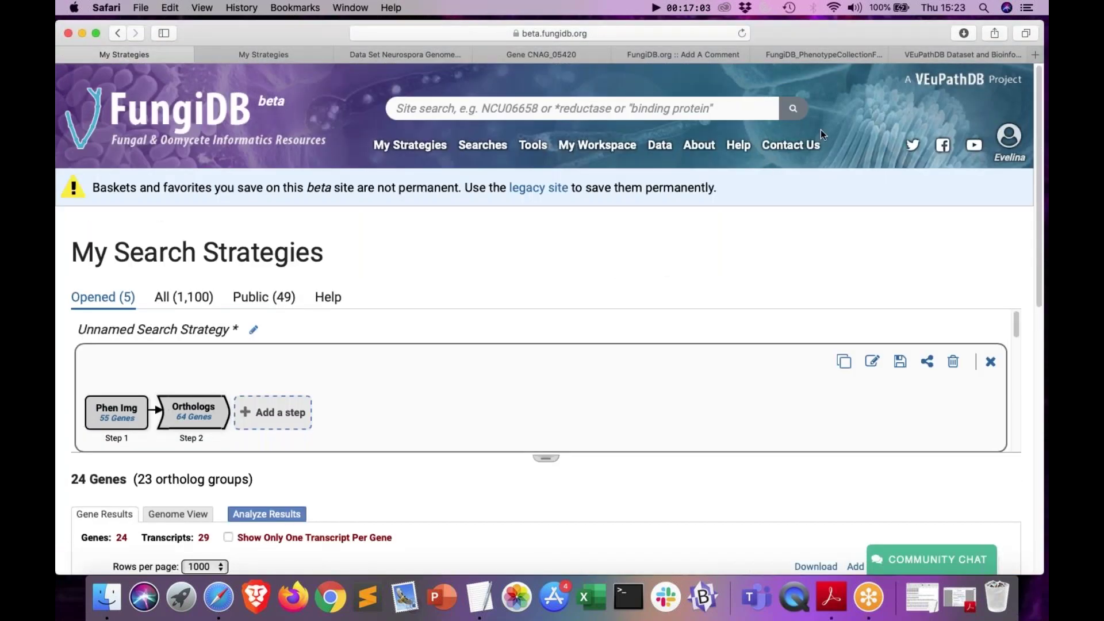
pyautogui.keyDown('super'); pyautogui.click(786, 150); pyautogui.keyUp('super')
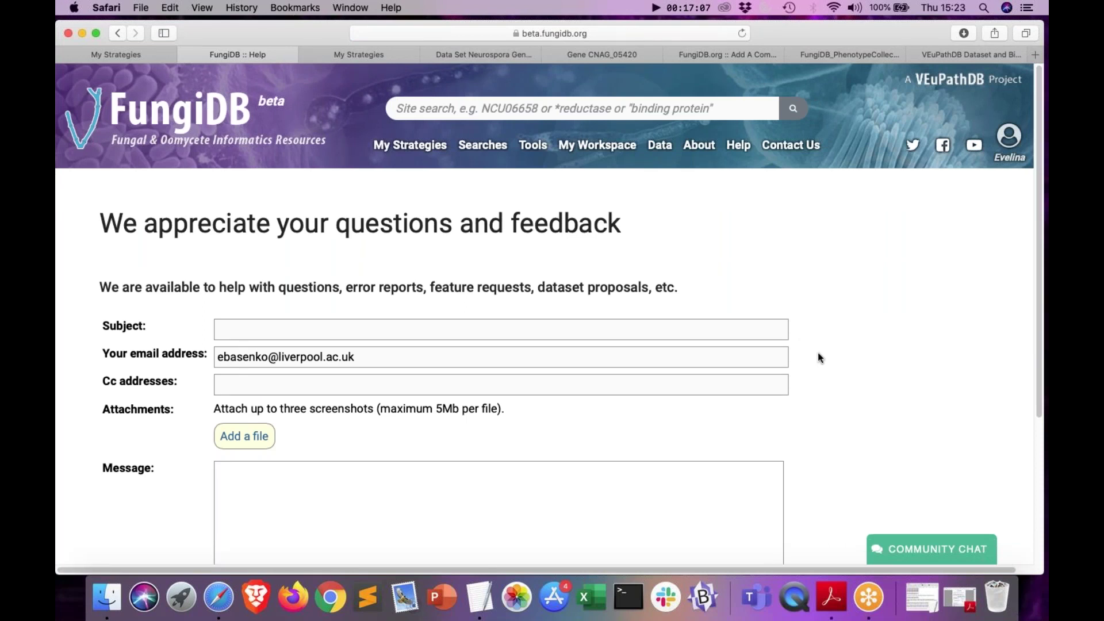
pyautogui.scroll(-5, 820, 356)
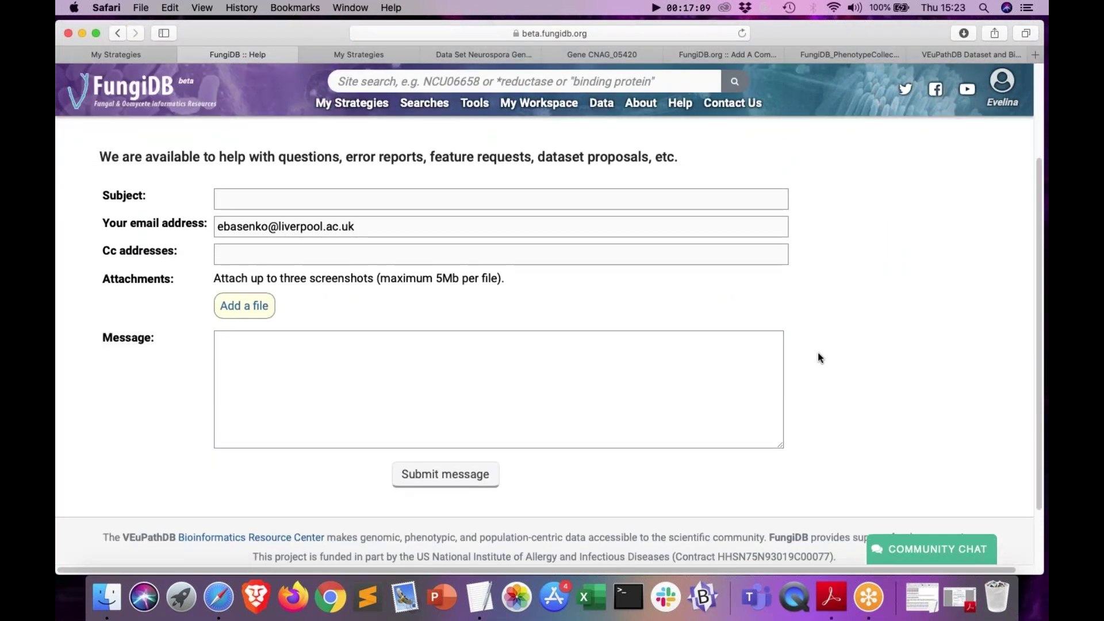
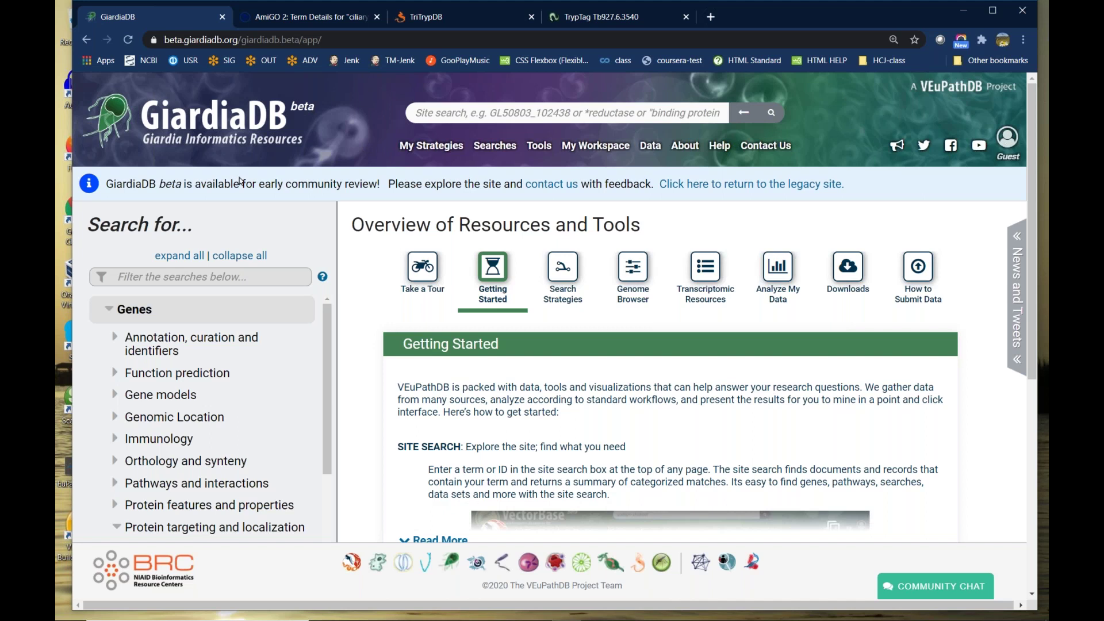
# Step: Search GiardiaDB for gl50803_3582, open the matching gene record and highlight its product description
pyautogui.click(448, 109)
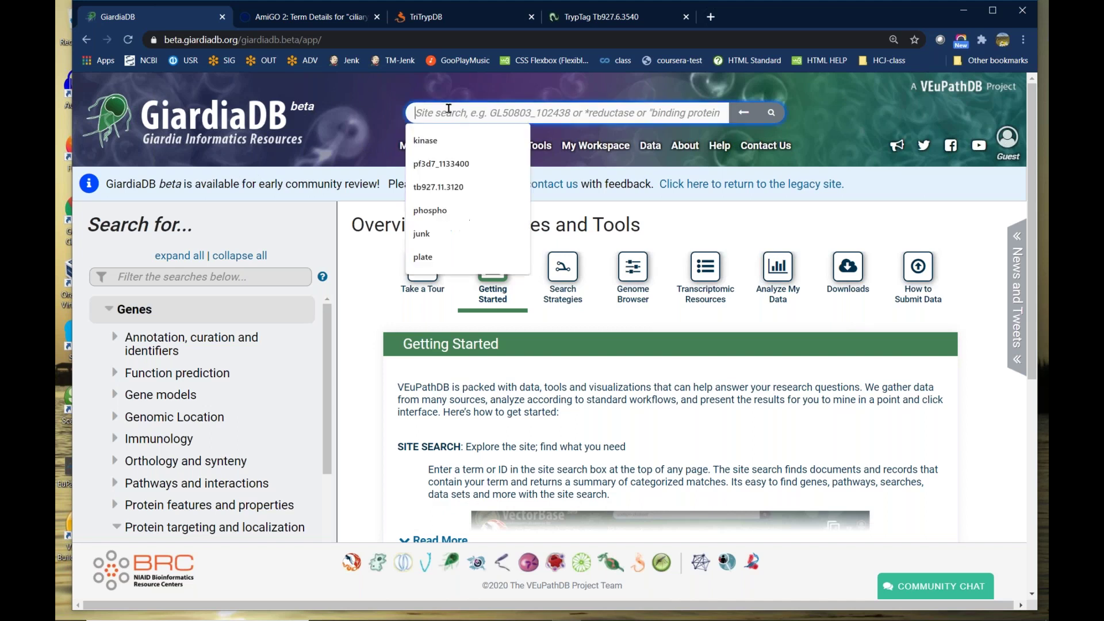
pyautogui.write('gl')
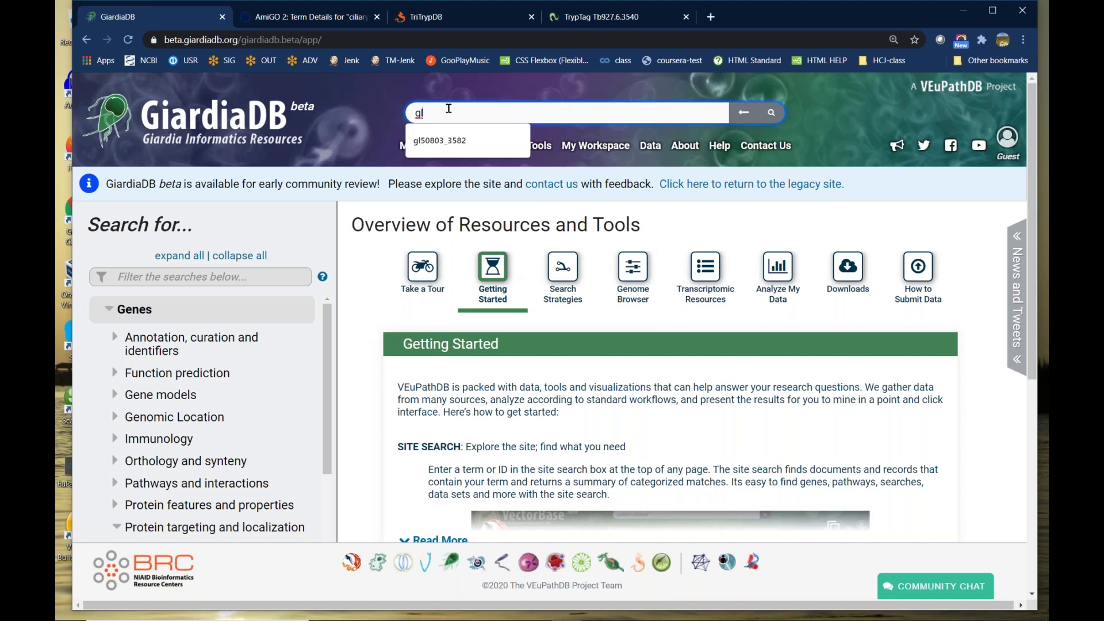
pyautogui.write('50')
pyautogui.click(454, 140)
pyautogui.moveTo(595, 145)
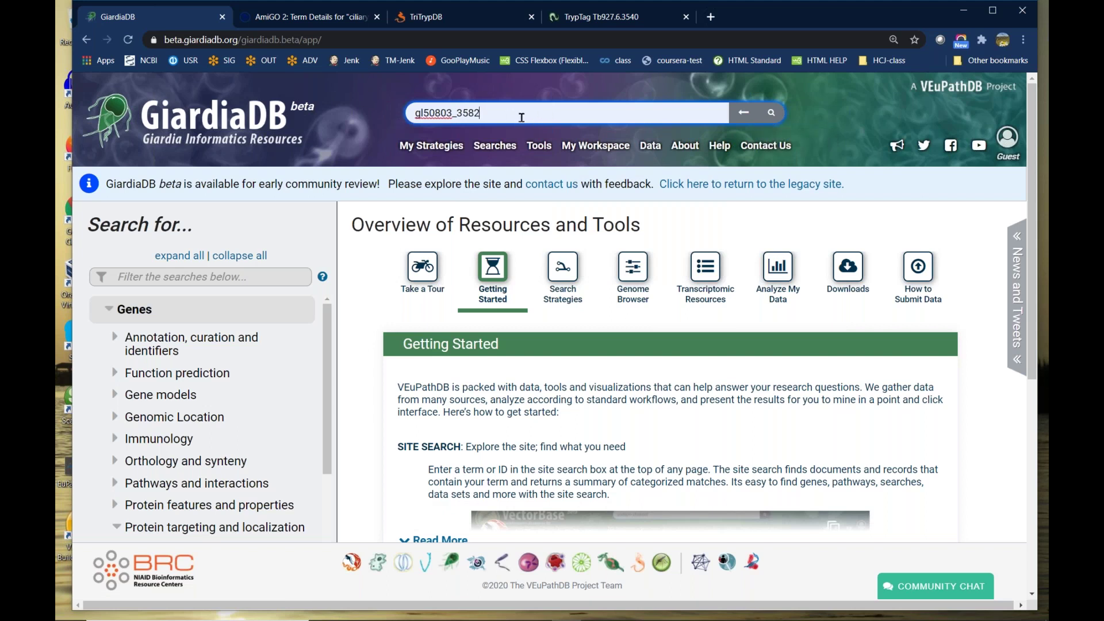
pyautogui.click(771, 113)
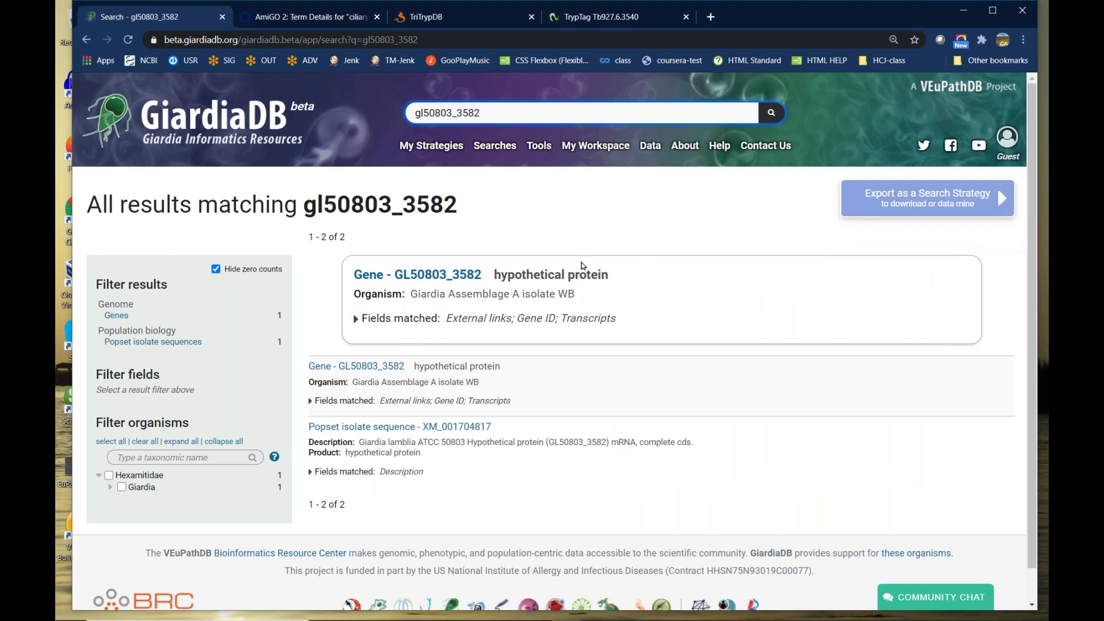
pyautogui.click(460, 276)
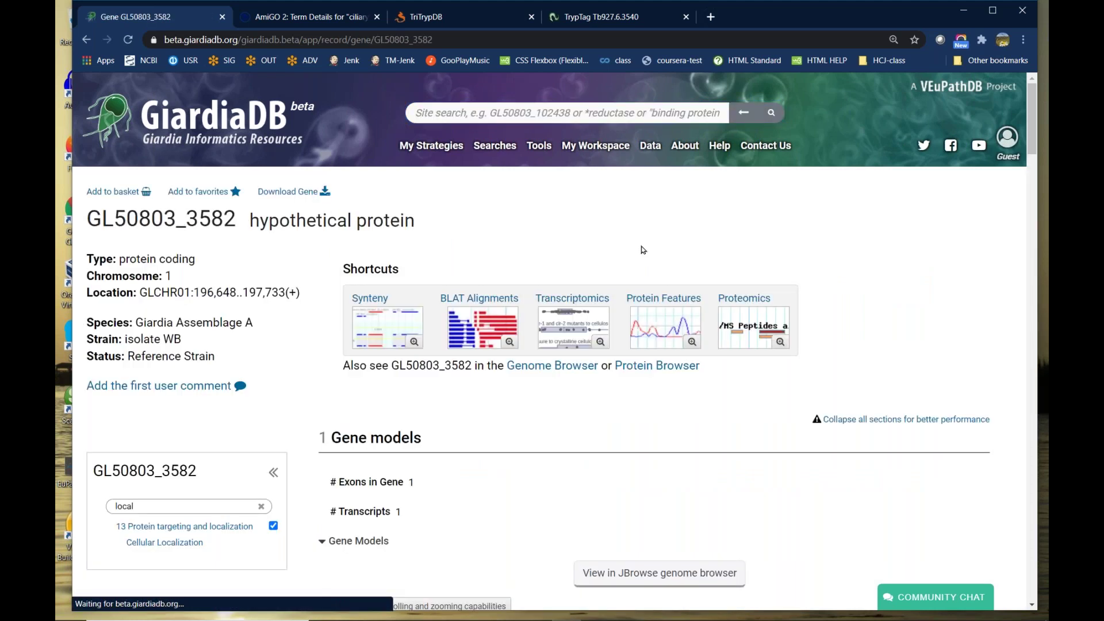
pyautogui.moveTo(416, 222); pyautogui.dragTo(252, 226)
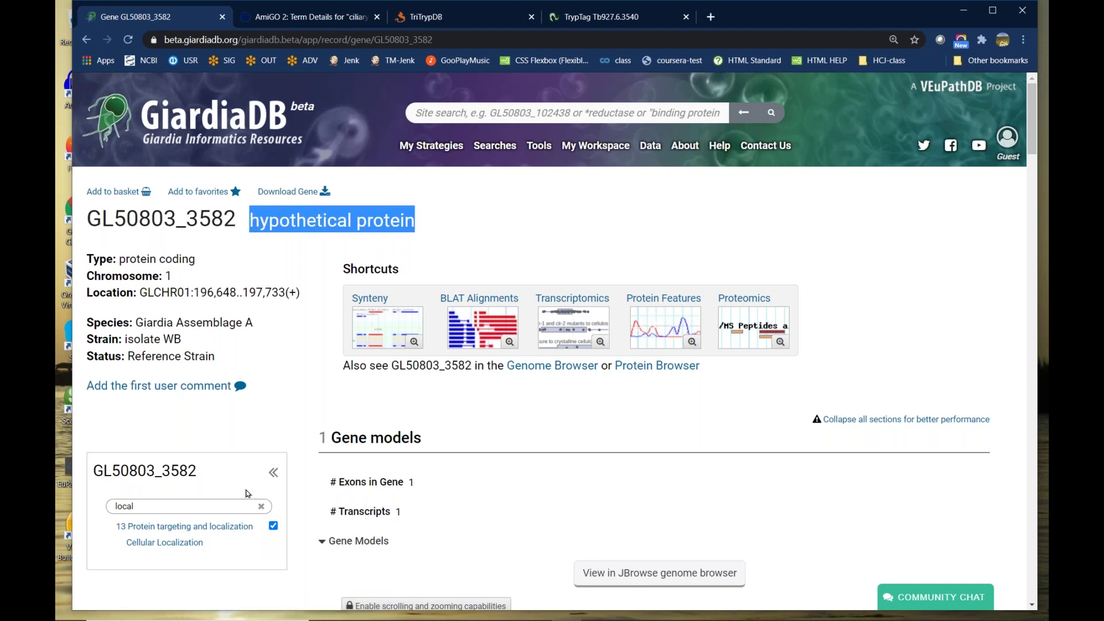
# Step: Replace the gene record's section filter with "loca" and go to the Protein targeting and localization section
pyautogui.click(261, 506)
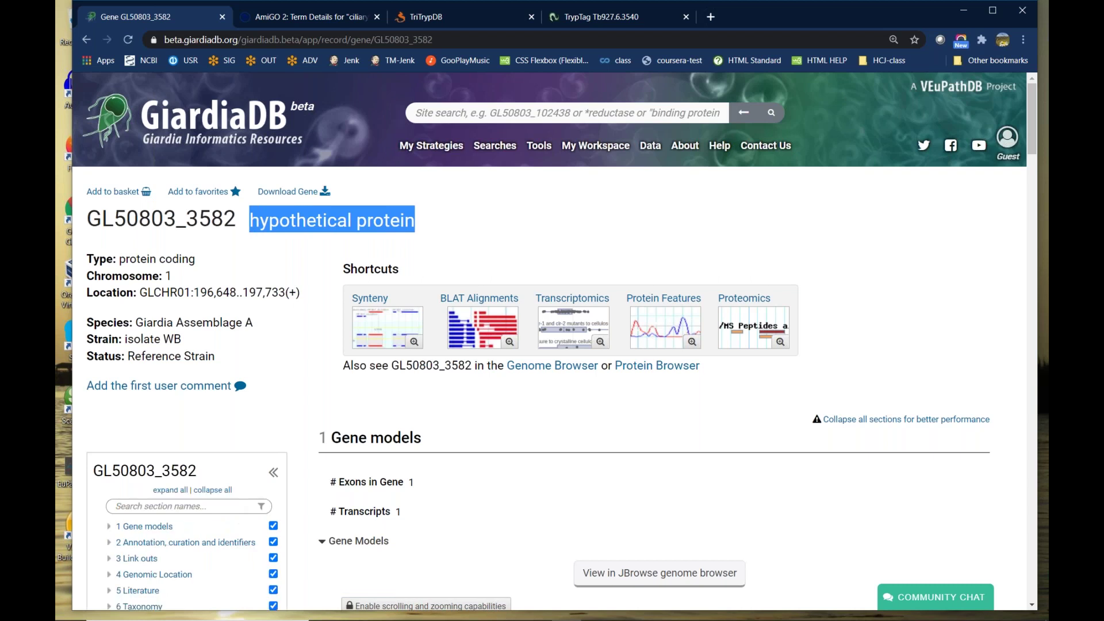
pyautogui.scroll(-2, 306, 417)
pyautogui.click(201, 377)
pyautogui.write('loca')
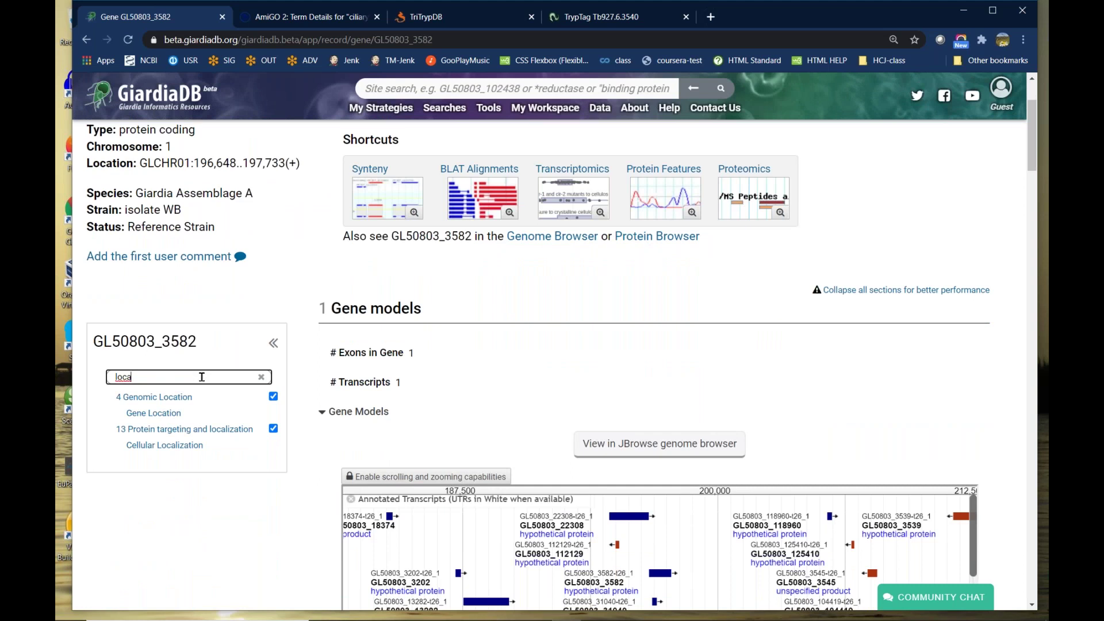
pyautogui.click(190, 431)
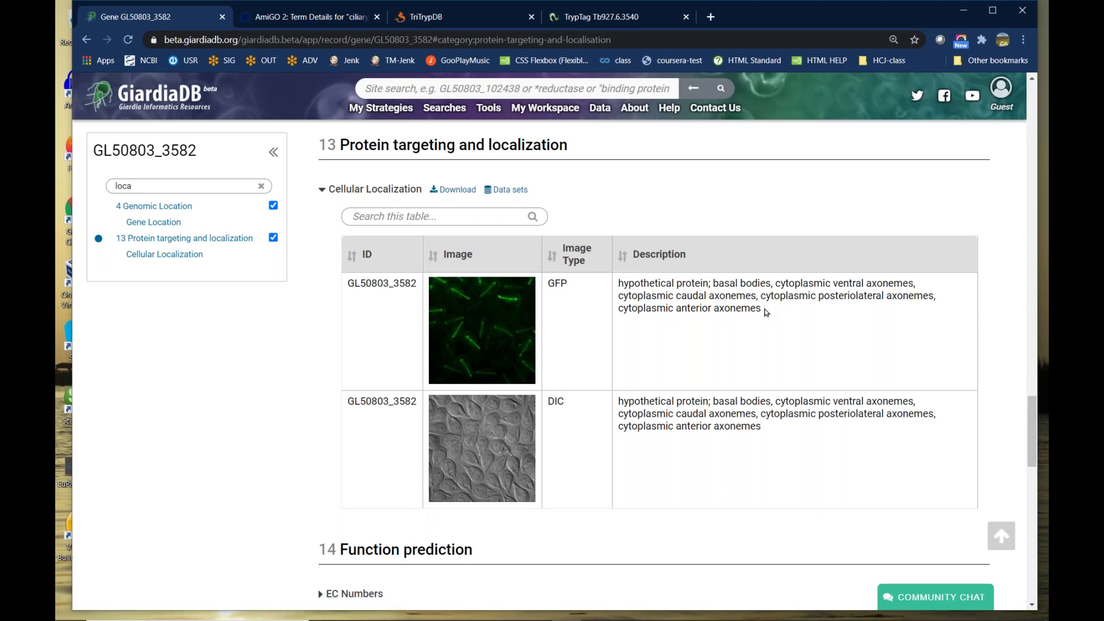
# Step: Highlight the GFP image's localization description in the Cellular Localization table and go down to the GO Terms table
pyautogui.moveTo(763, 309); pyautogui.dragTo(619, 285)
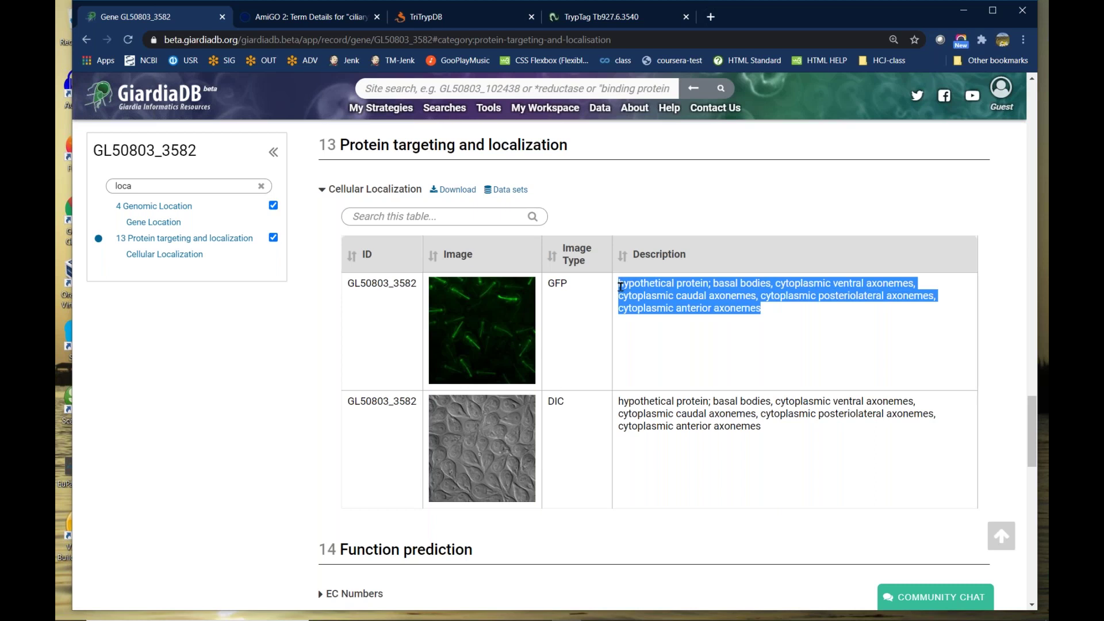
pyautogui.click(722, 306)
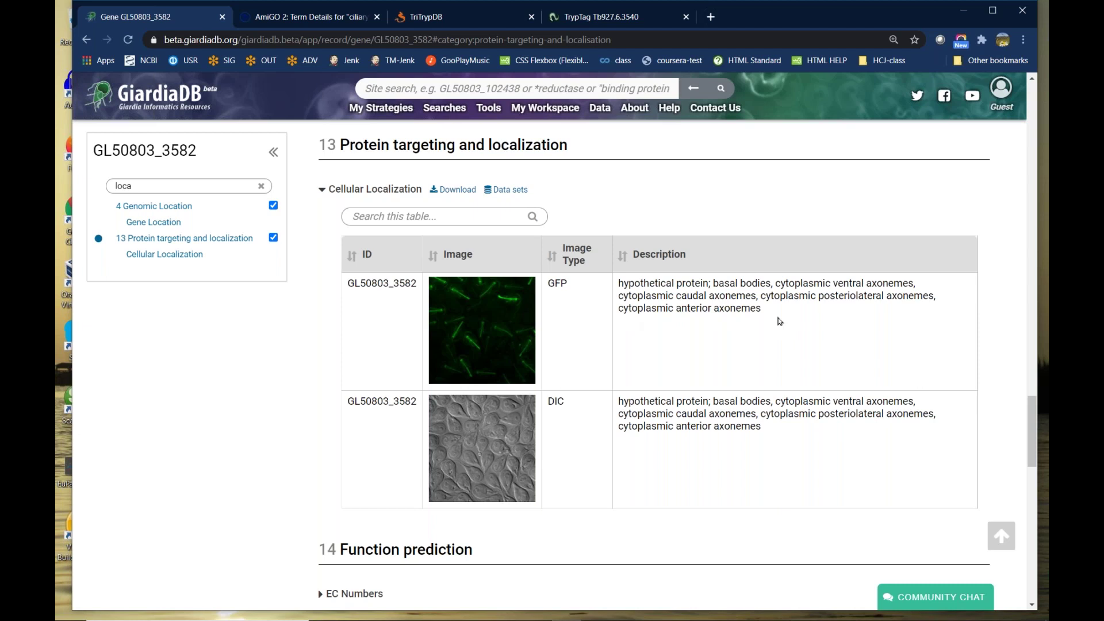
pyautogui.scroll(-8, 782, 359)
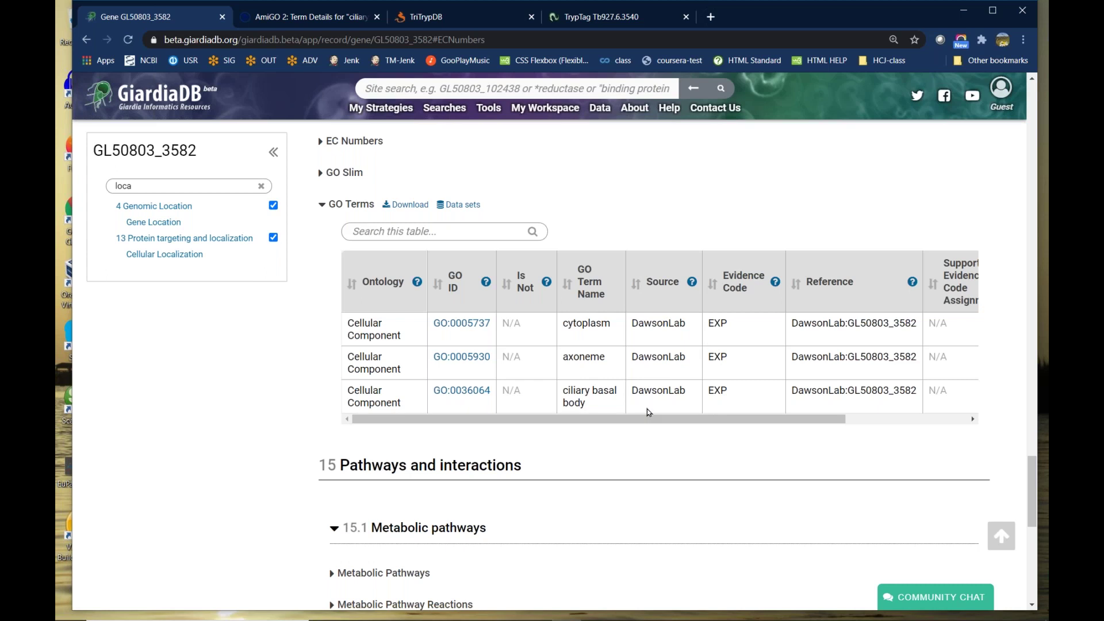
# Step: Open the AmiGO 2 details for GO:0036064 from the GO Terms table and look over the term information
pyautogui.click(473, 394)
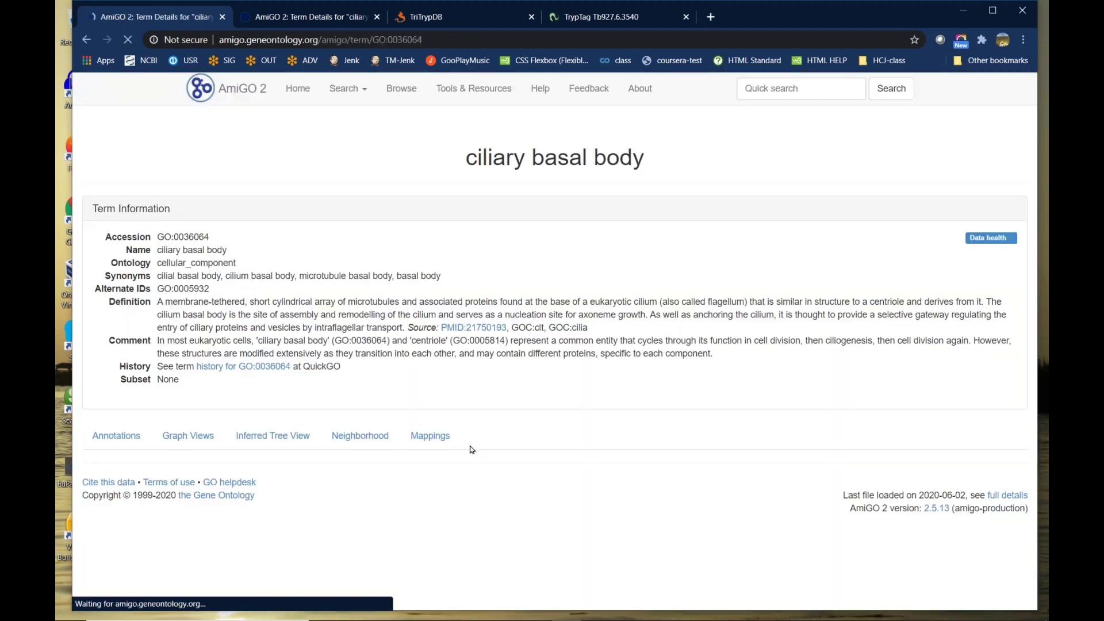
pyautogui.scroll(-1, 676, 354)
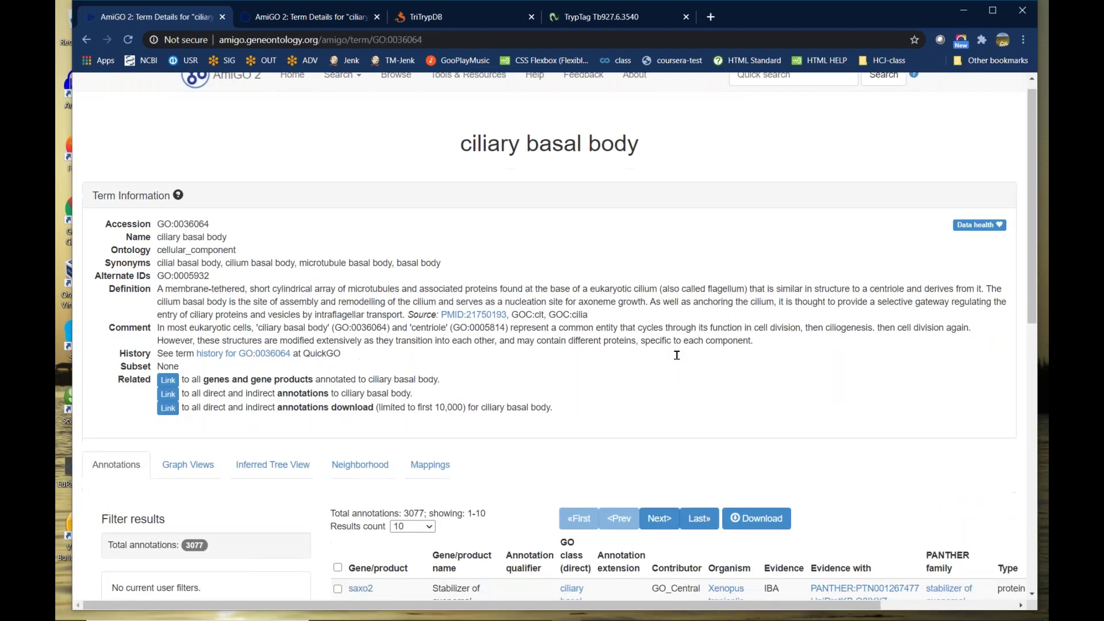
pyautogui.scroll(1, 537, 242)
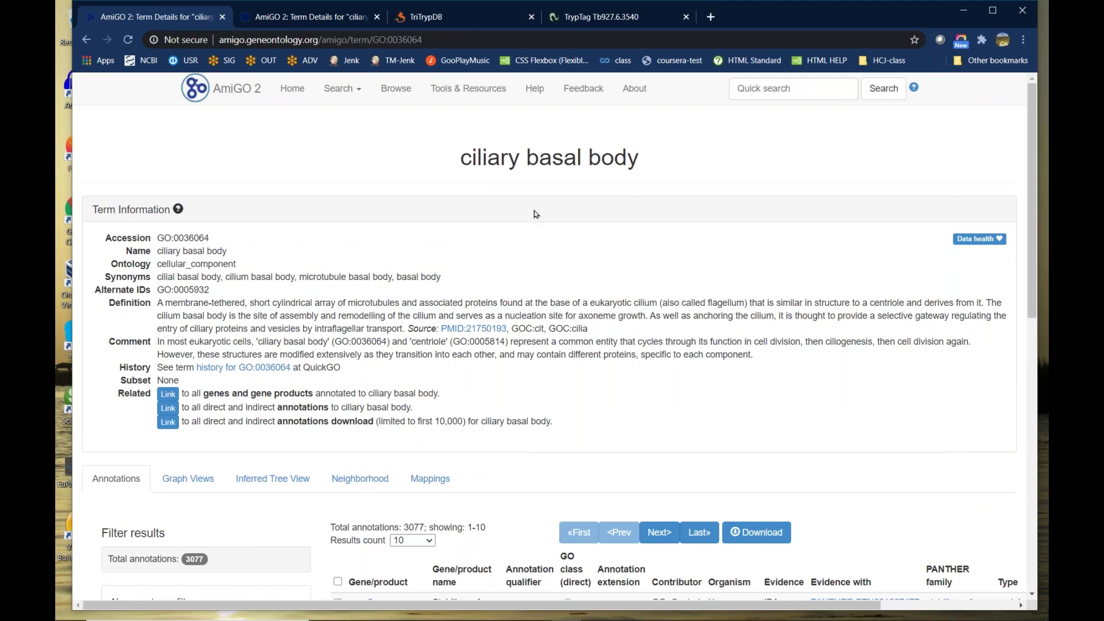
# Step: Show the term's Inferred Tree View and highlight the GO:0036064 ciliary basal body entry in the hierarchy
pyautogui.scroll(-1, 793, 269)
pyautogui.click(291, 414)
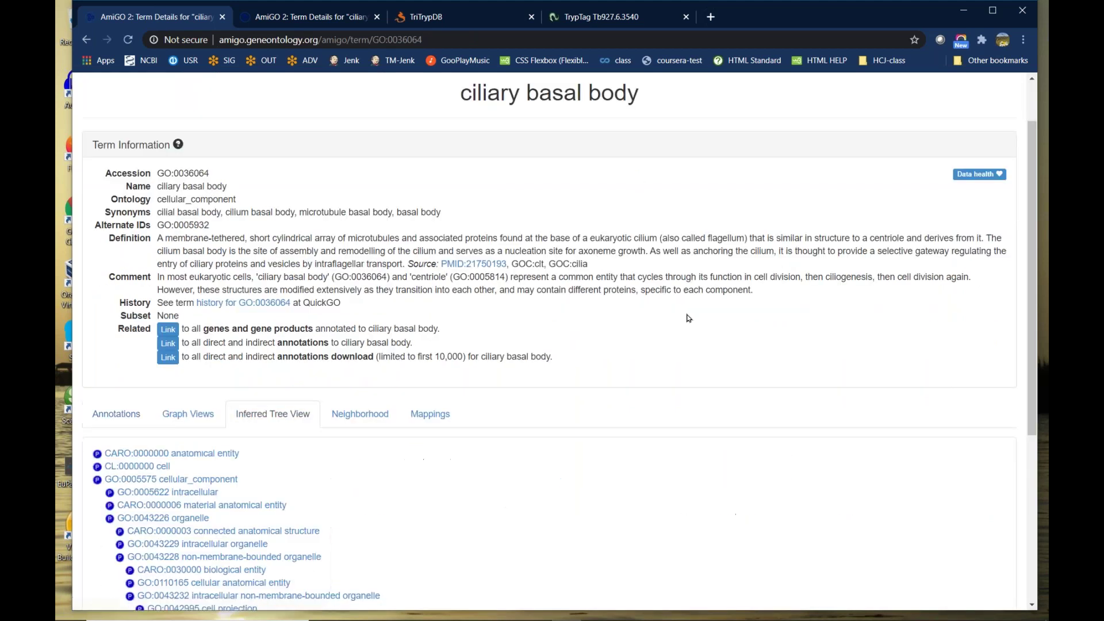
pyautogui.scroll(-1, 780, 332)
pyautogui.scroll(-3, 781, 332)
pyautogui.scroll(-1, 779, 331)
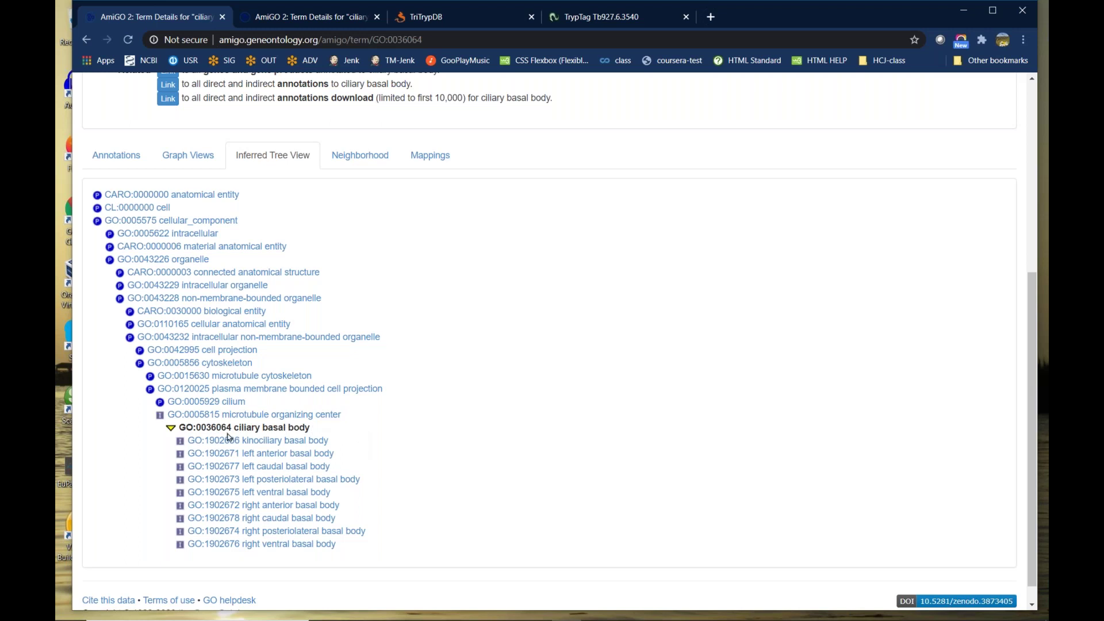
pyautogui.moveTo(316, 430); pyautogui.dragTo(177, 429)
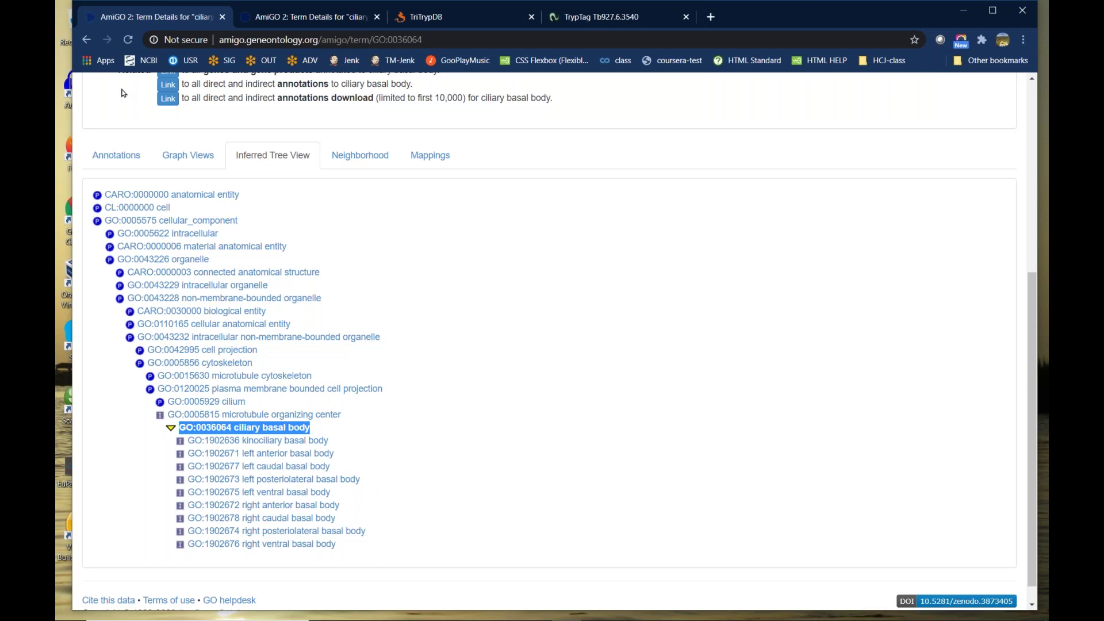
# Step: Return to the GL50803_3582 gene record, revisit its localization images and go to the GiardiaDB home page
pyautogui.click(85, 40)
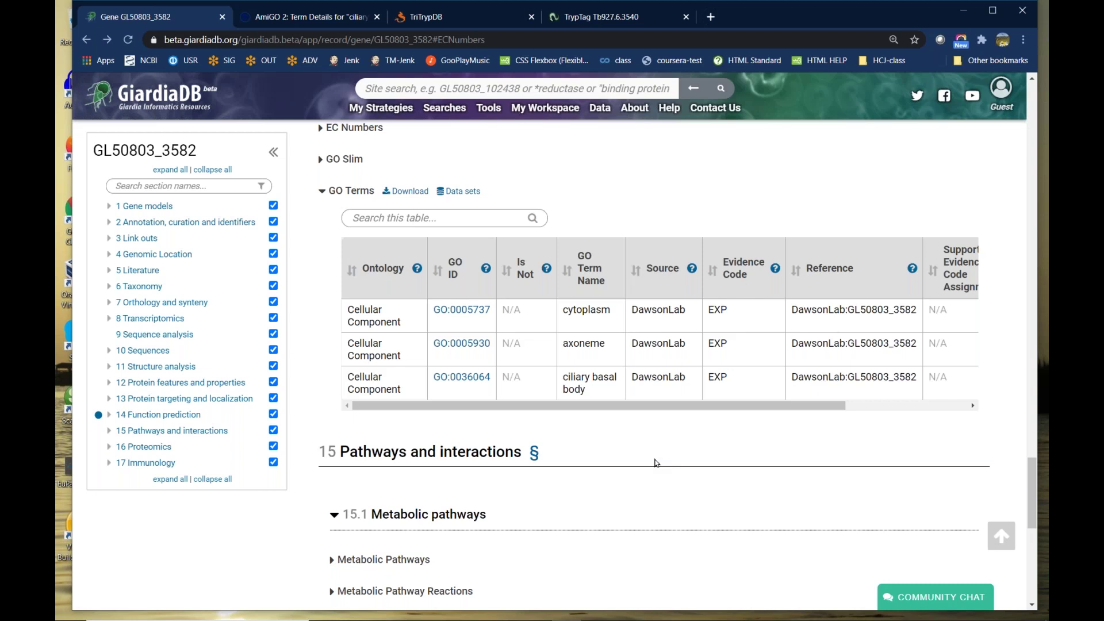
pyautogui.scroll(5, 665, 523)
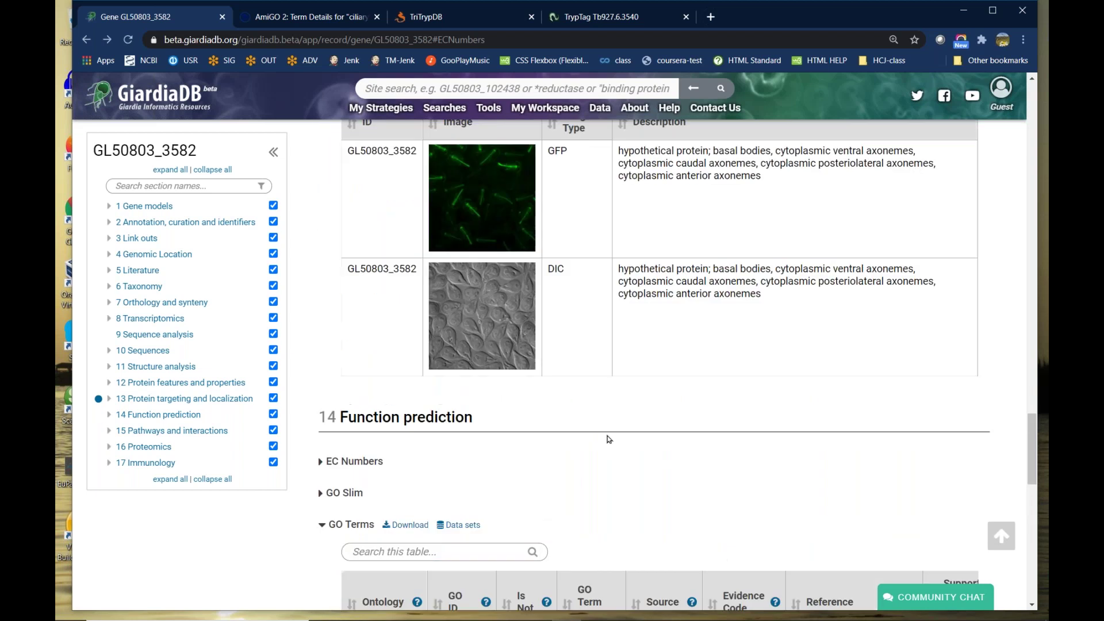
pyautogui.click(171, 106)
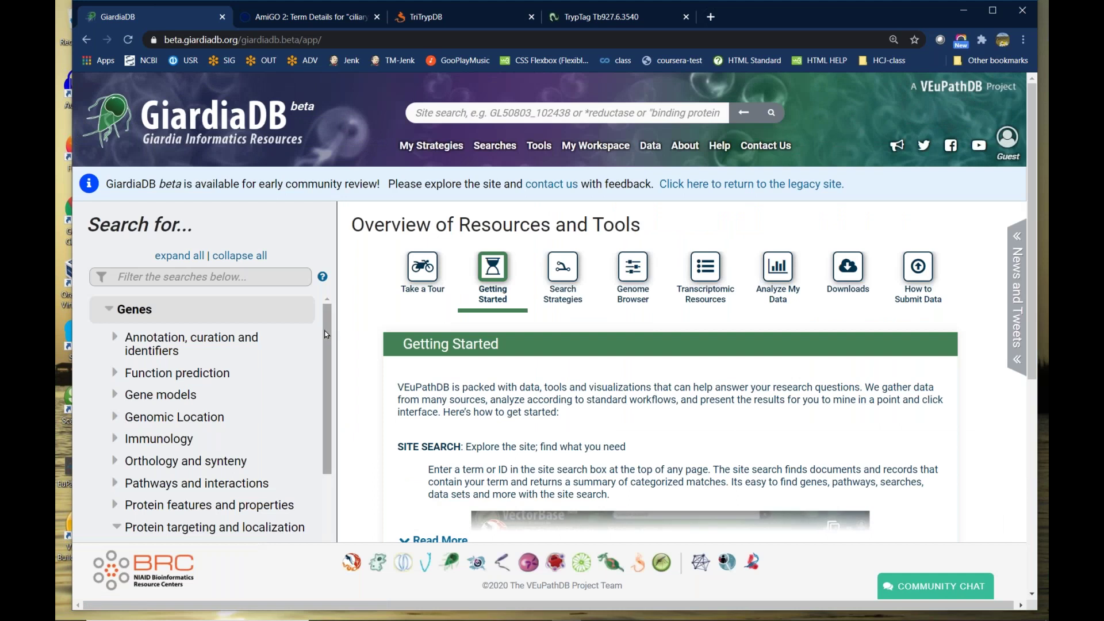
# Step: Open the Cellular Localization Imaging gene search from the Protein targeting and localization category
pyautogui.scroll(-1, 230, 374)
pyautogui.scroll(1, 136, 327)
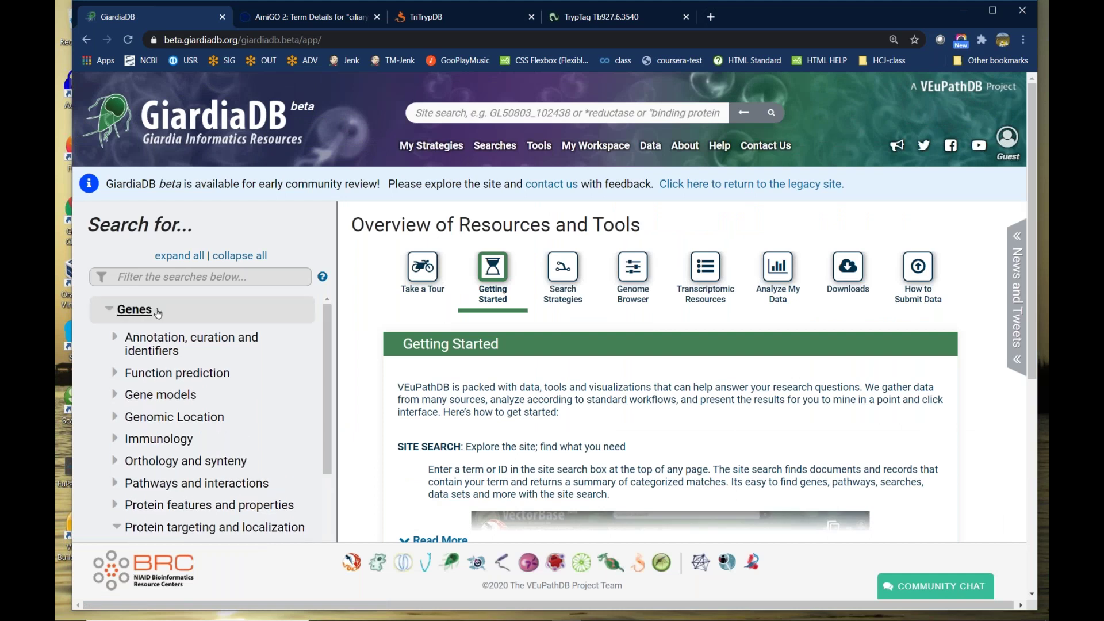
pyautogui.scroll(-1, 326, 344)
pyautogui.scroll(-5, 326, 344)
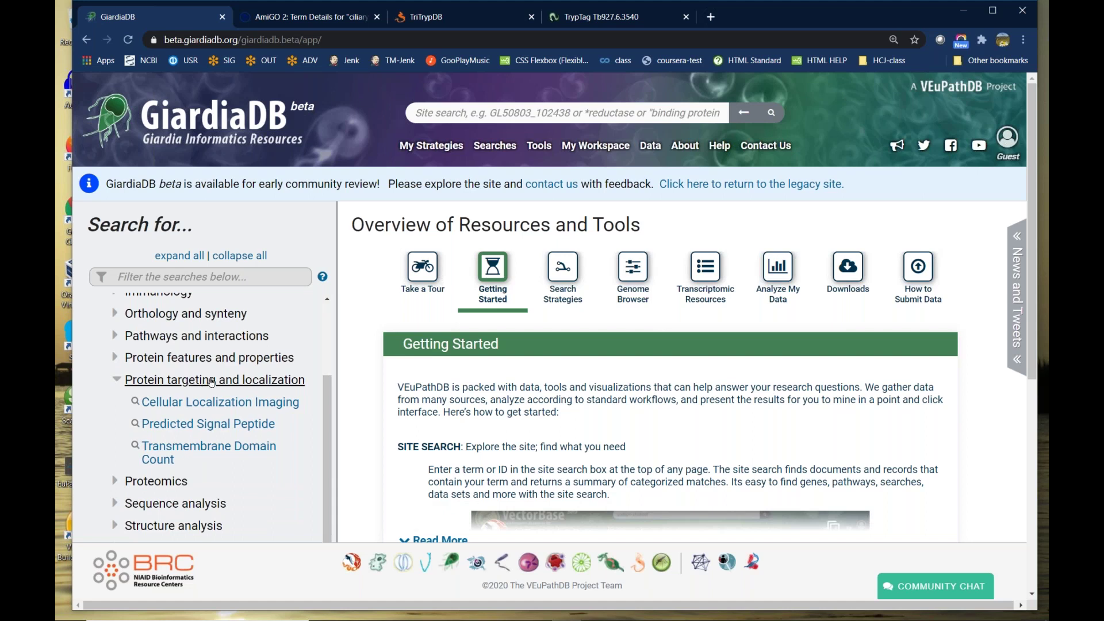
pyautogui.moveTo(198, 410)
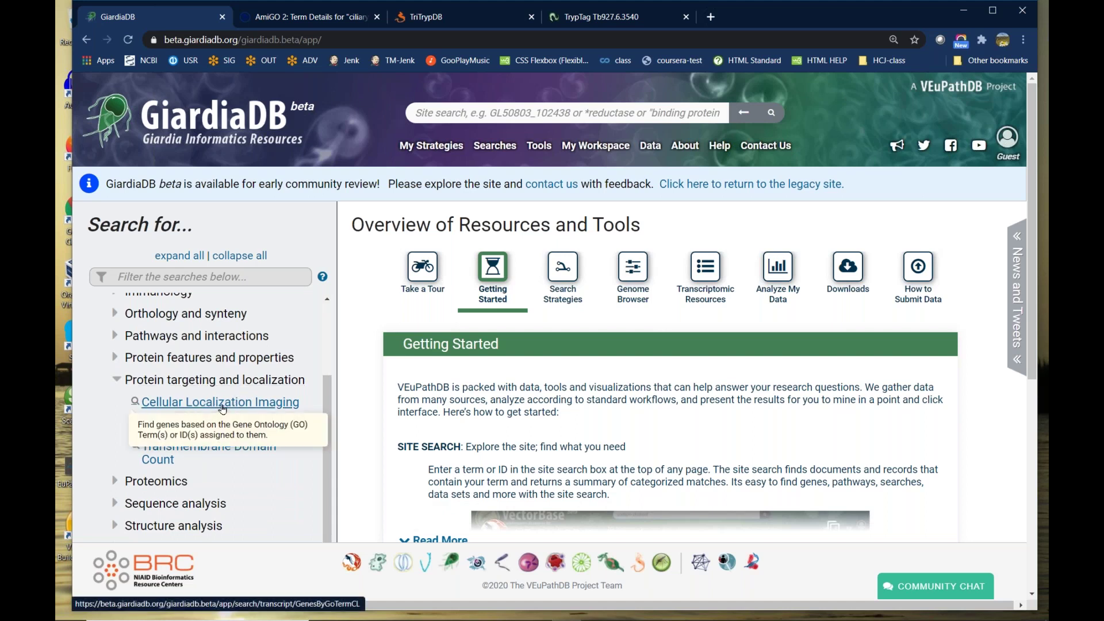
pyautogui.click(223, 405)
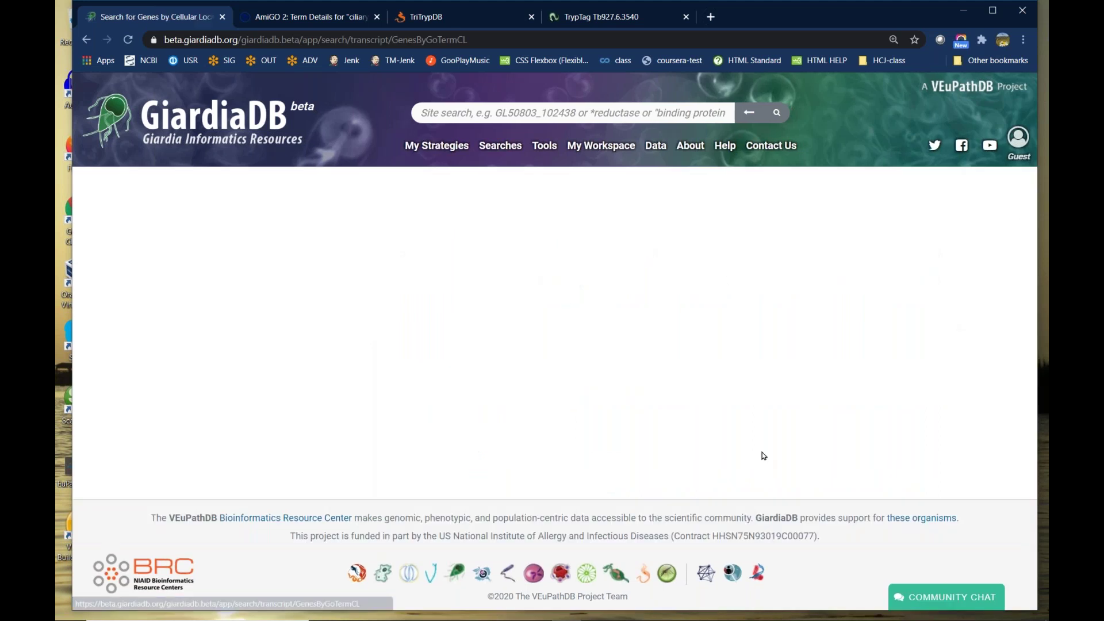
# Step: Look over the Cellular Localization Imaging search form and check which organisms it offers
pyautogui.scroll(-3, 1032, 287)
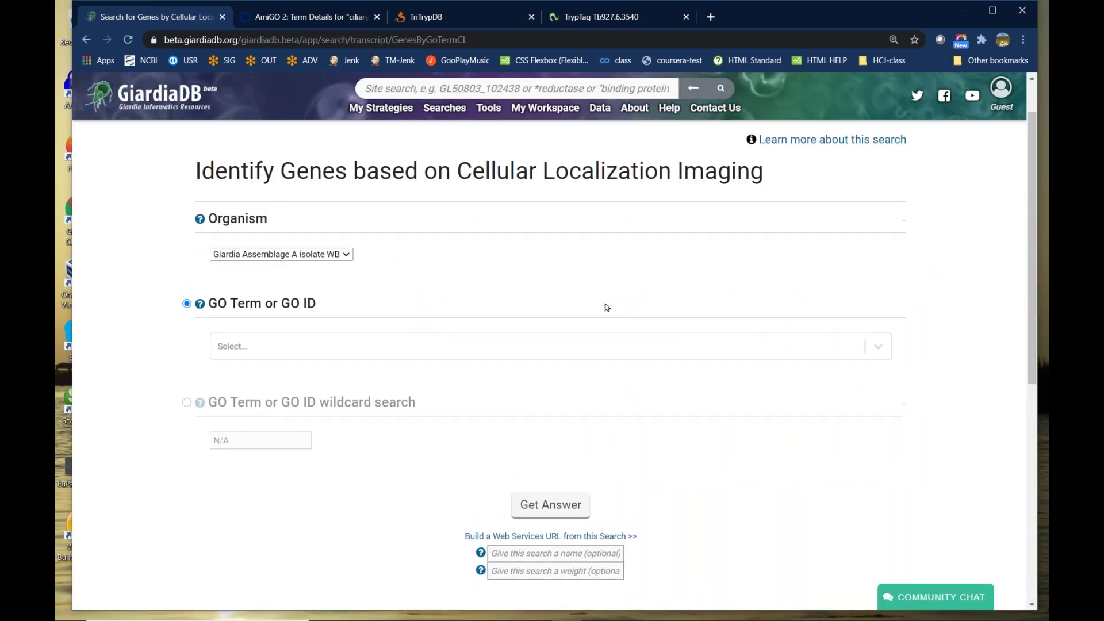
pyautogui.scroll(1, 605, 306)
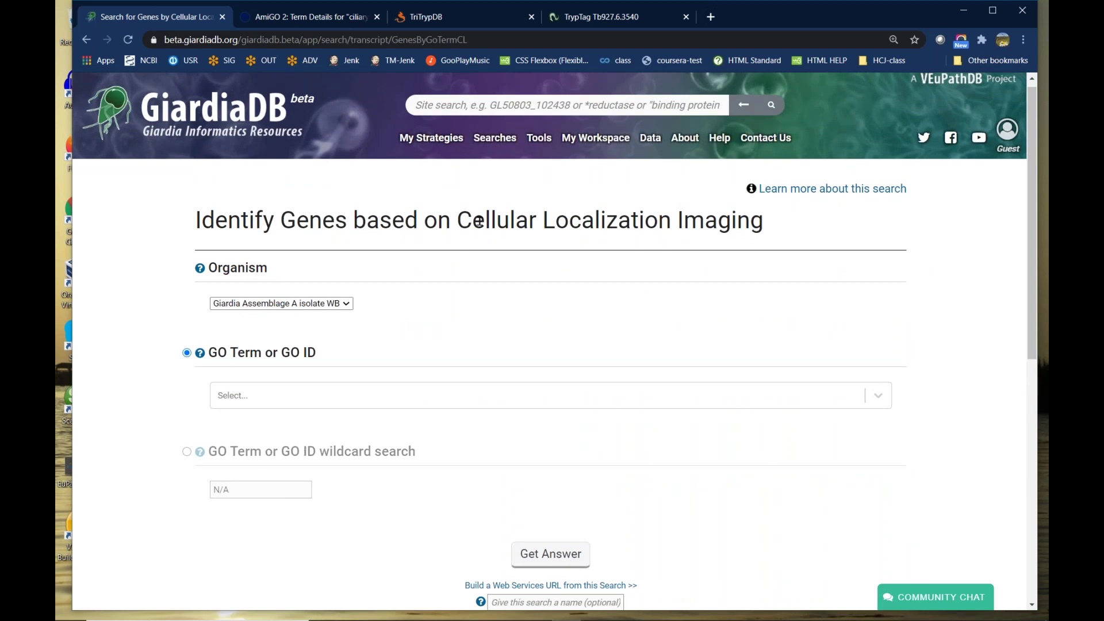
pyautogui.click(348, 305)
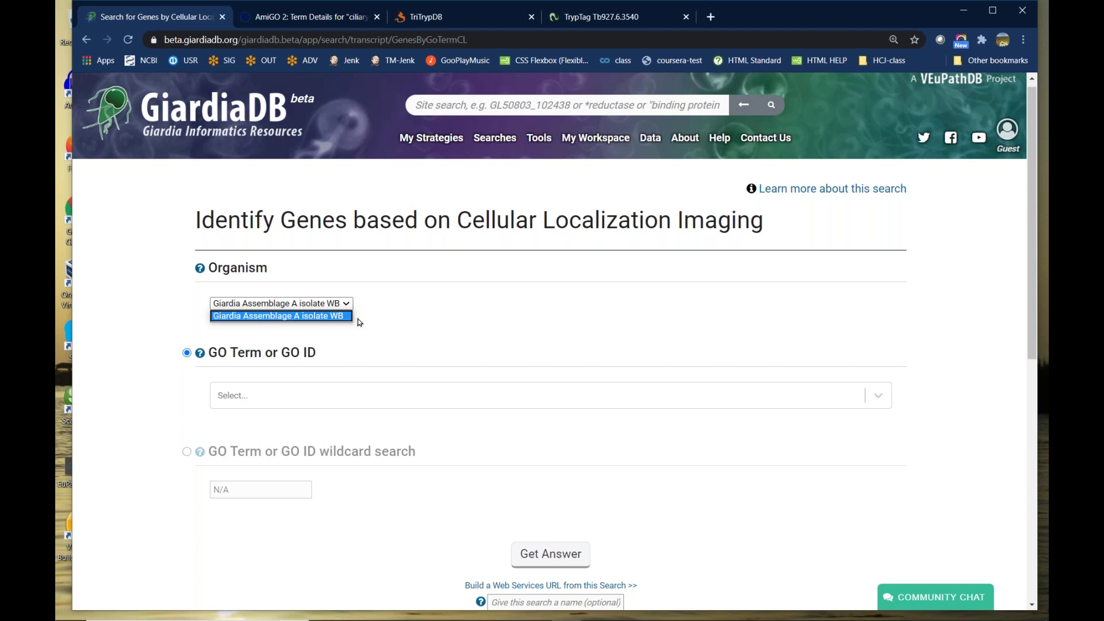
pyautogui.click(434, 336)
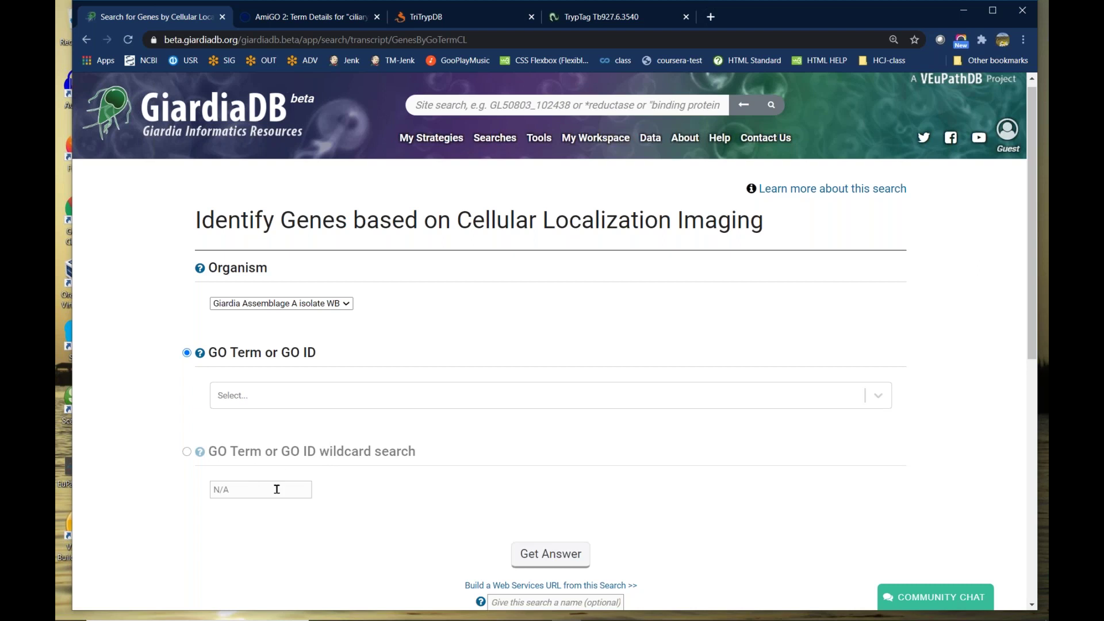
# Step: Choose GO:0036064 : ciliary basal body as the GO term by searching for "cilia", and run the search
pyautogui.click(281, 397)
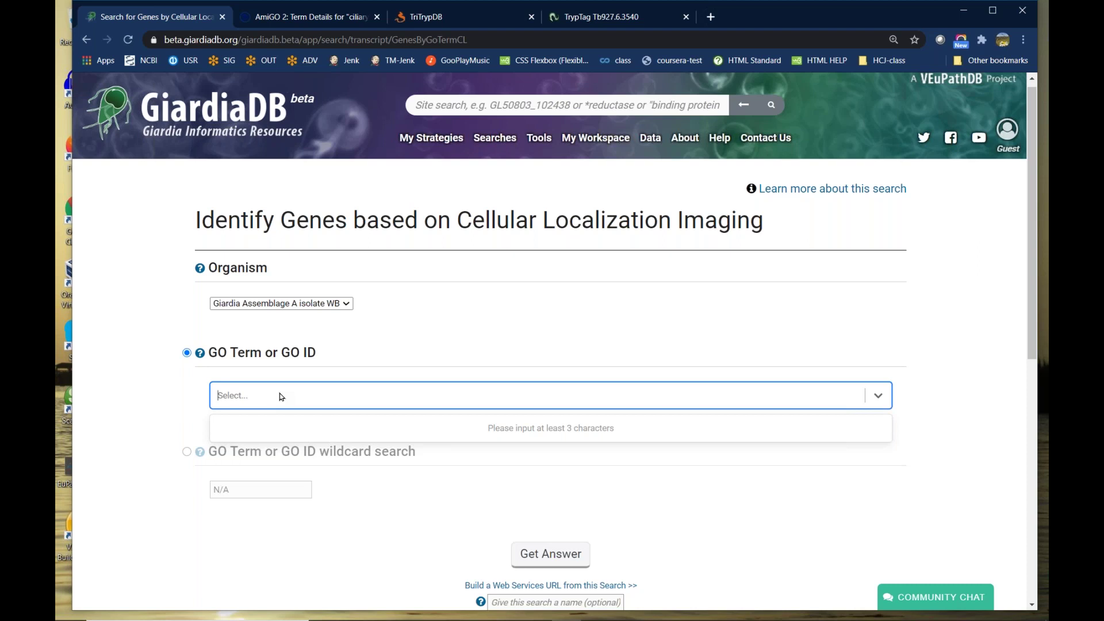
pyautogui.write('cilic')
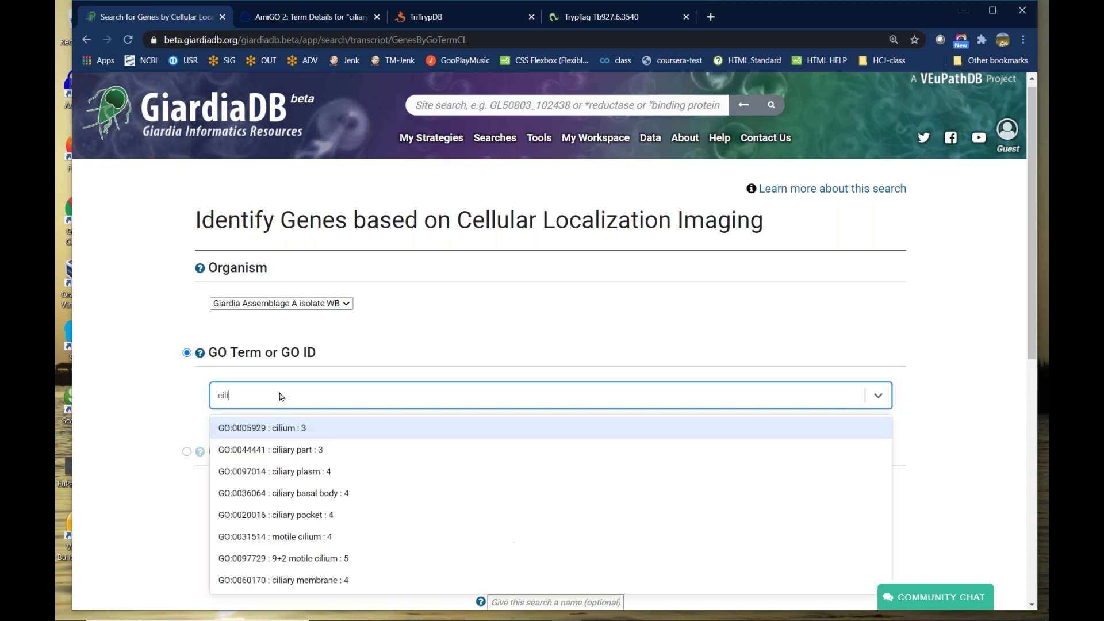
pyautogui.press('BackSpace')
pyautogui.write('a')
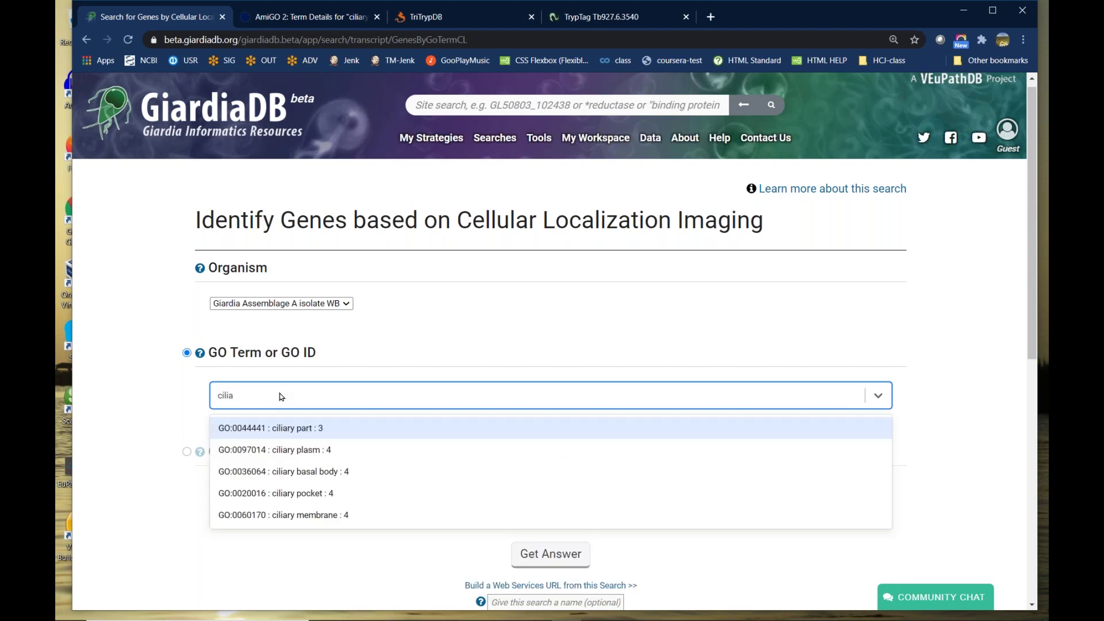
pyautogui.click(325, 471)
pyautogui.click(550, 553)
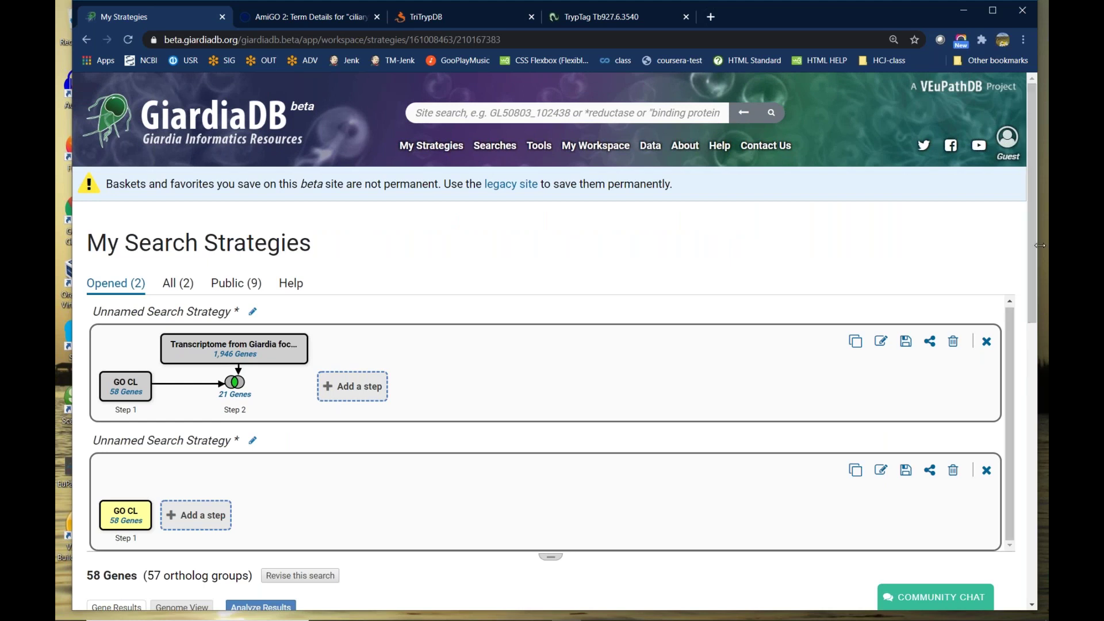
# Step: Go to the gene results table of the new GO CL strategy and set it to 5 rows per page
pyautogui.moveTo(1030, 247); pyautogui.dragTo(1030, 379)
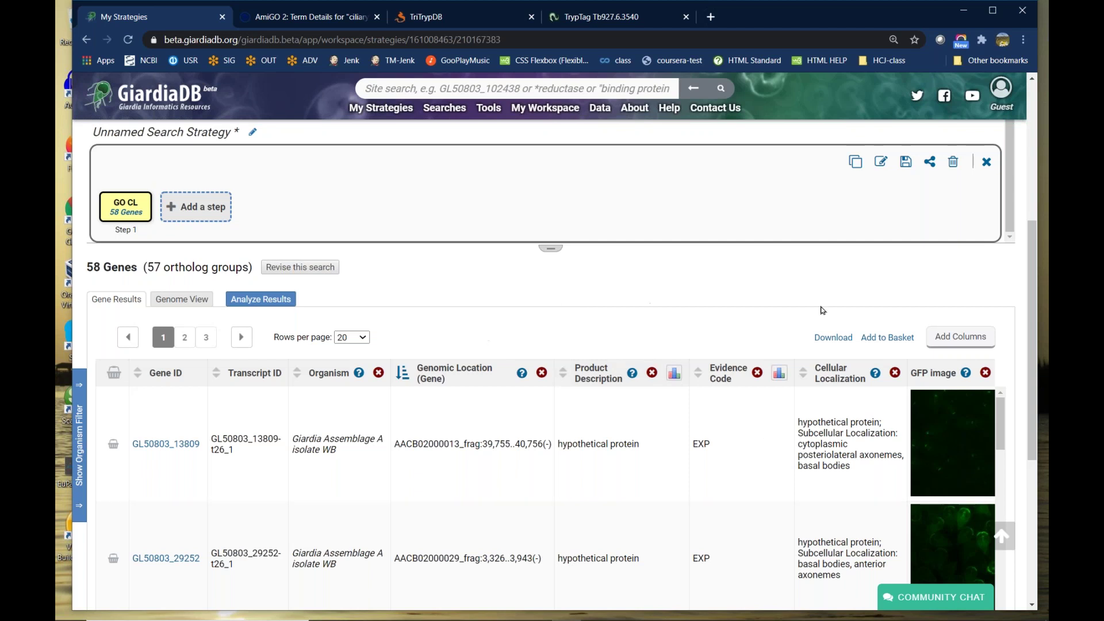
pyautogui.moveTo(1033, 287); pyautogui.dragTo(1033, 288)
pyautogui.scroll(-3, 1033, 289)
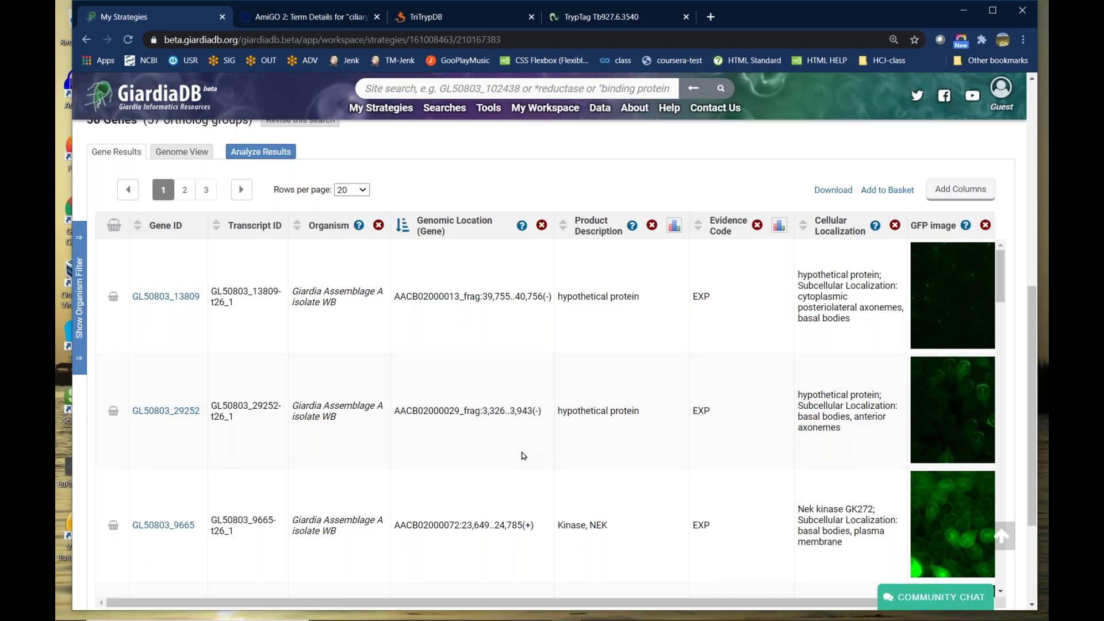
pyautogui.click(364, 190)
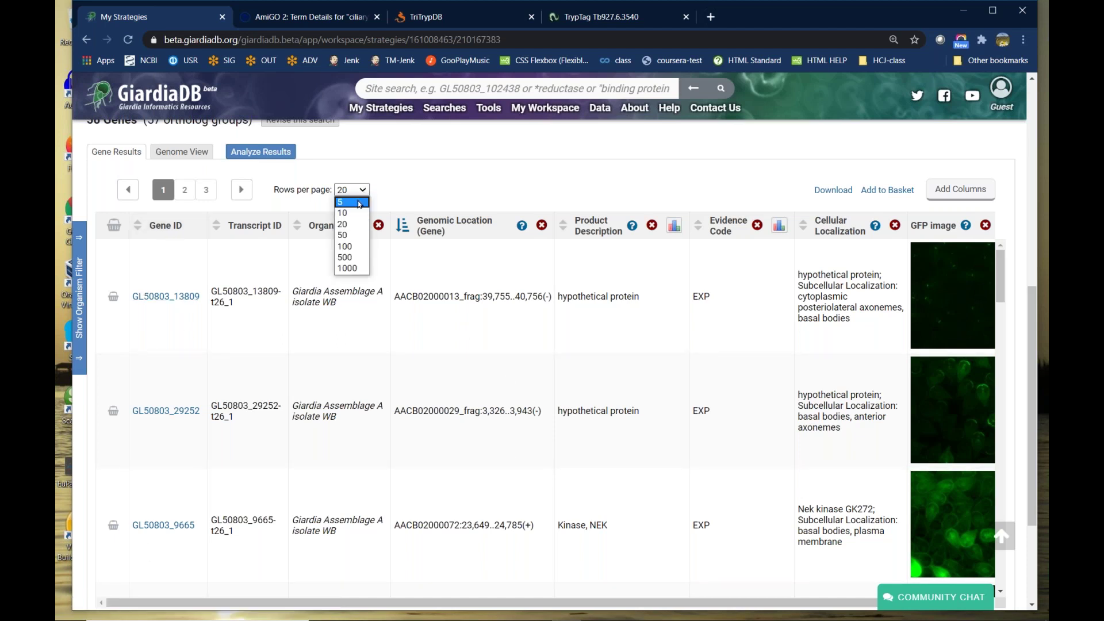
pyautogui.click(351, 202)
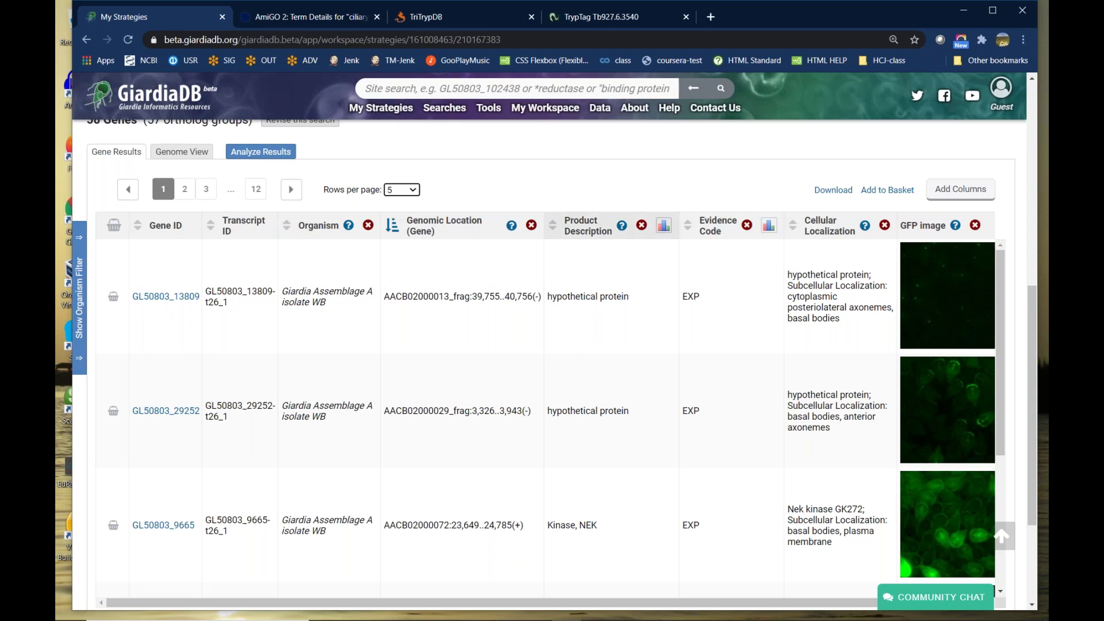
# Step: Look over the results table and the columns available to add, then close the column selection without changes
pyautogui.hscroll(1, 546, 402)
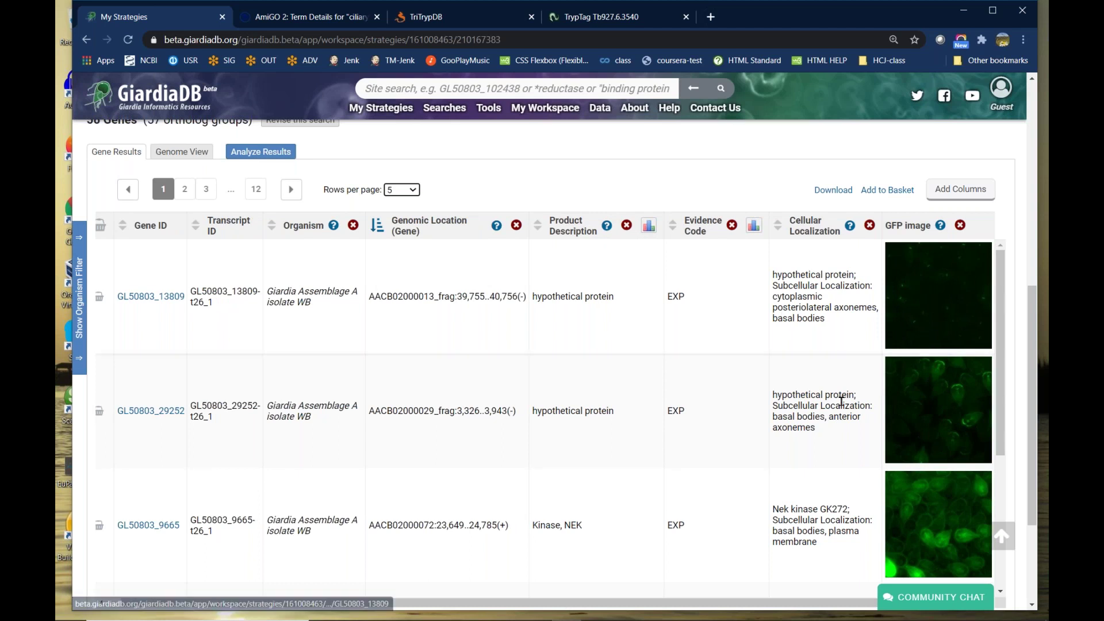
pyautogui.click(961, 189)
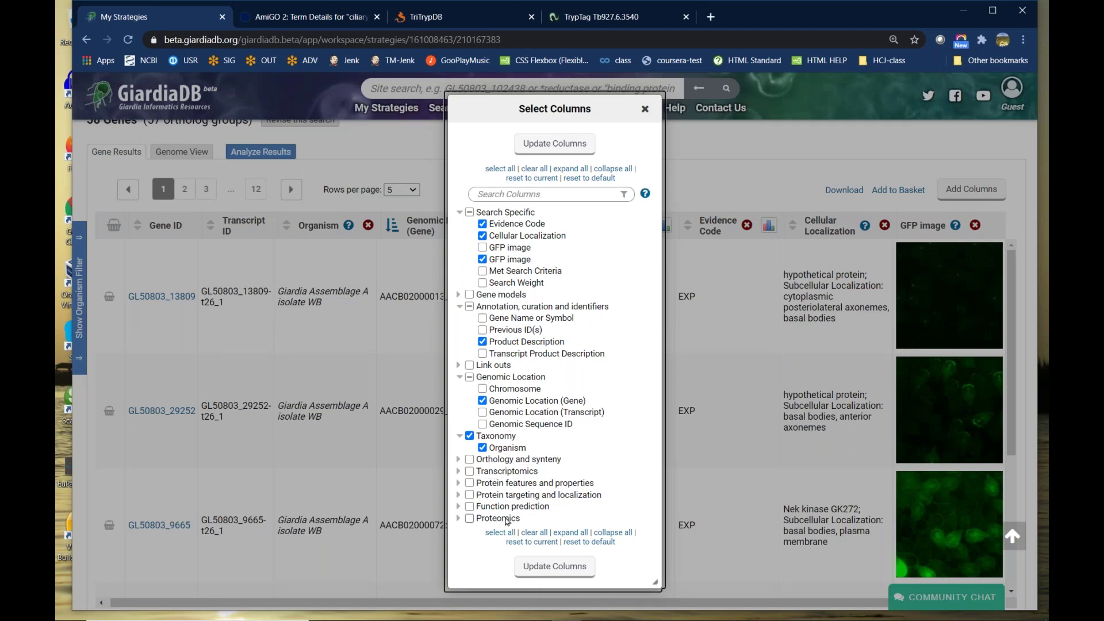
pyautogui.click(645, 110)
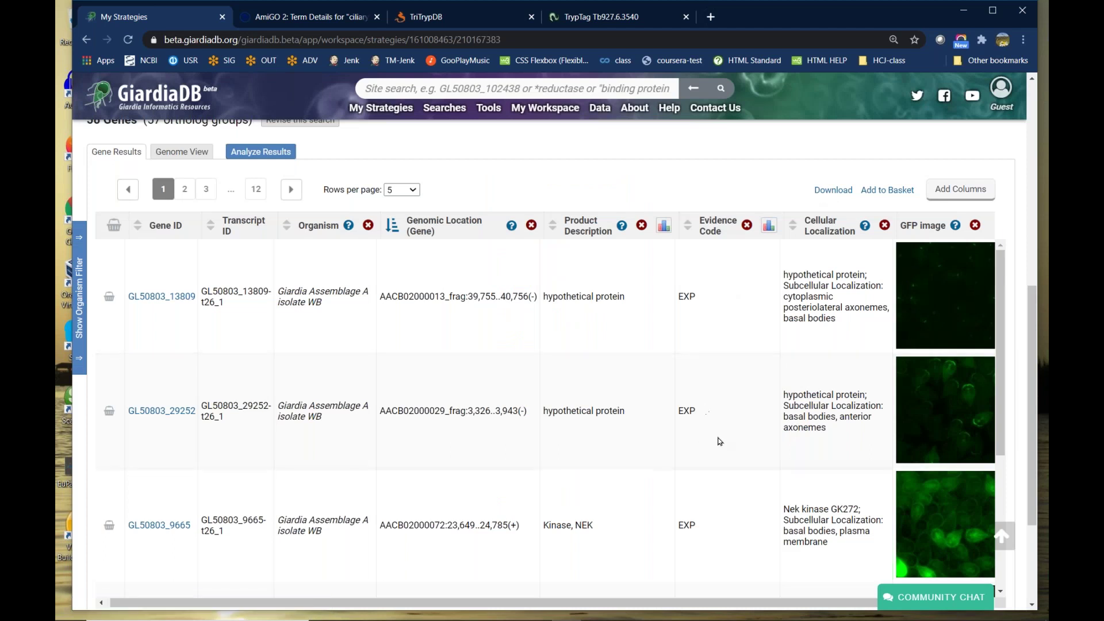
# Step: Add a 1 INTERSECT 2 step to the GO CL strategy, filter the searches by "rna" and choose RNA-Seq Evidence
pyautogui.scroll(4, 727, 443)
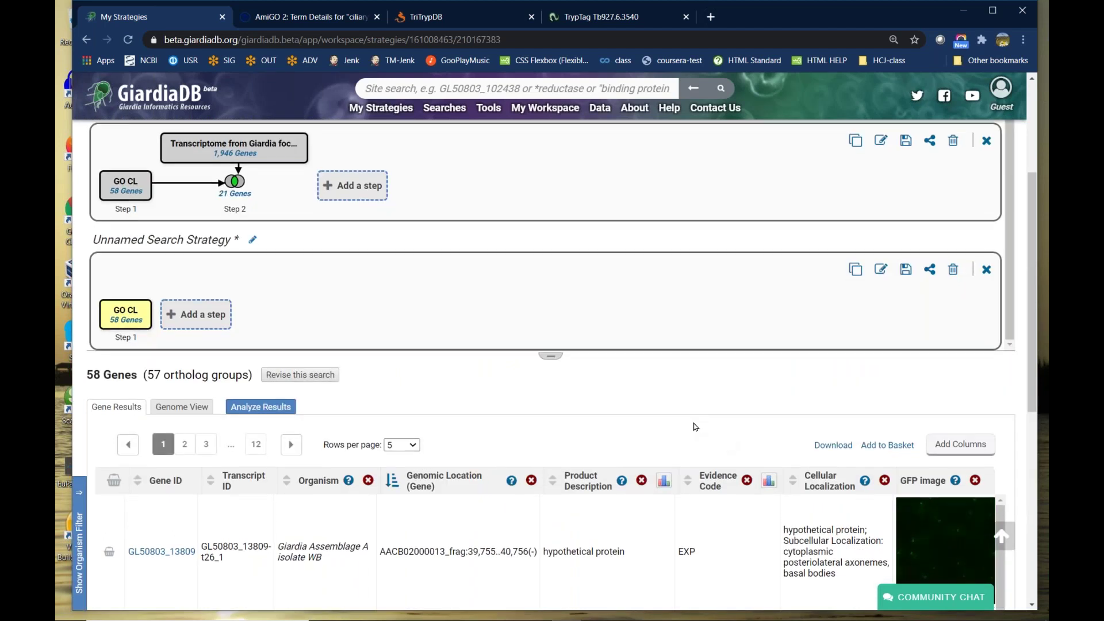
pyautogui.scroll(-1, 695, 427)
pyautogui.moveTo(1033, 278); pyautogui.dragTo(1033, 306)
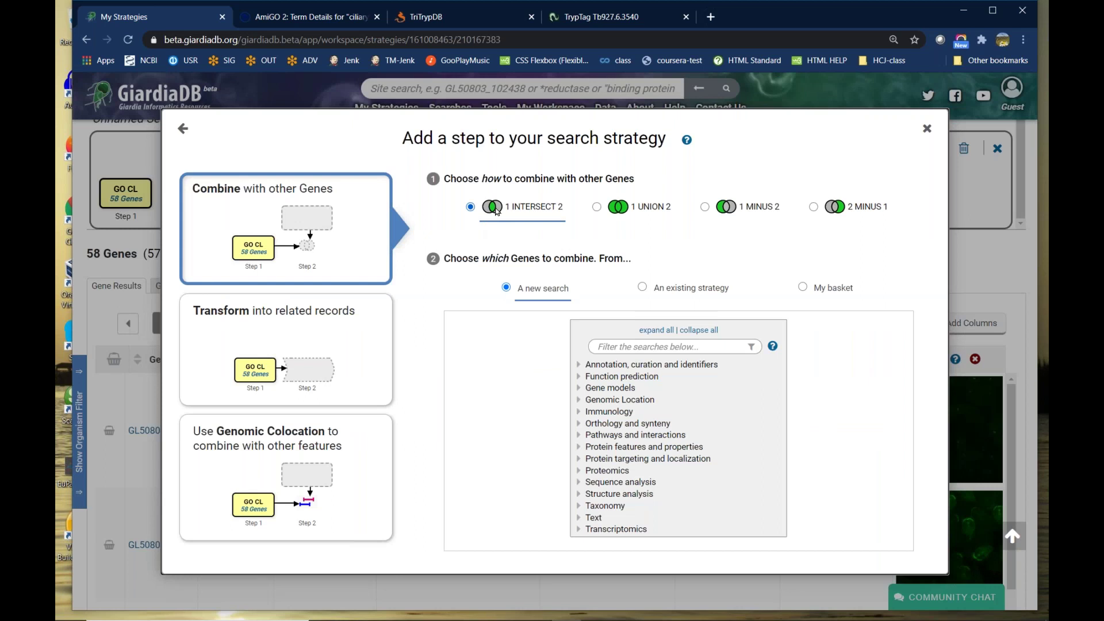
pyautogui.click(621, 347)
pyautogui.write('rna')
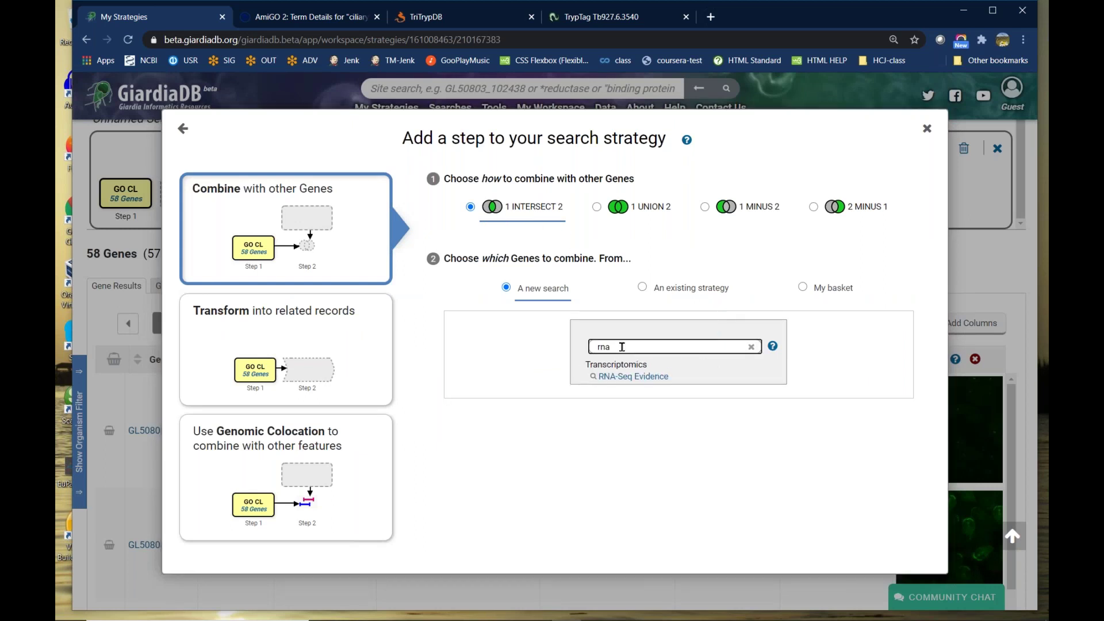
pyautogui.click(635, 376)
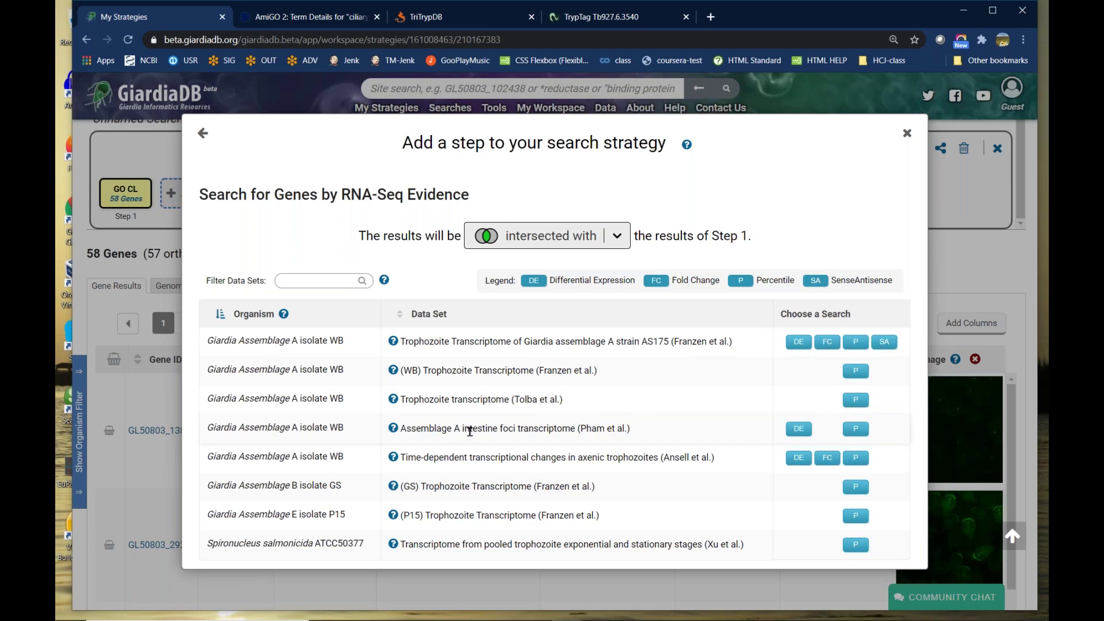
# Step: Run the Percentile search on the Assemblage A intestine foci transcriptome (Pham et al.) for the intestinal foci sample and view the intersected genes
pyautogui.click(855, 428)
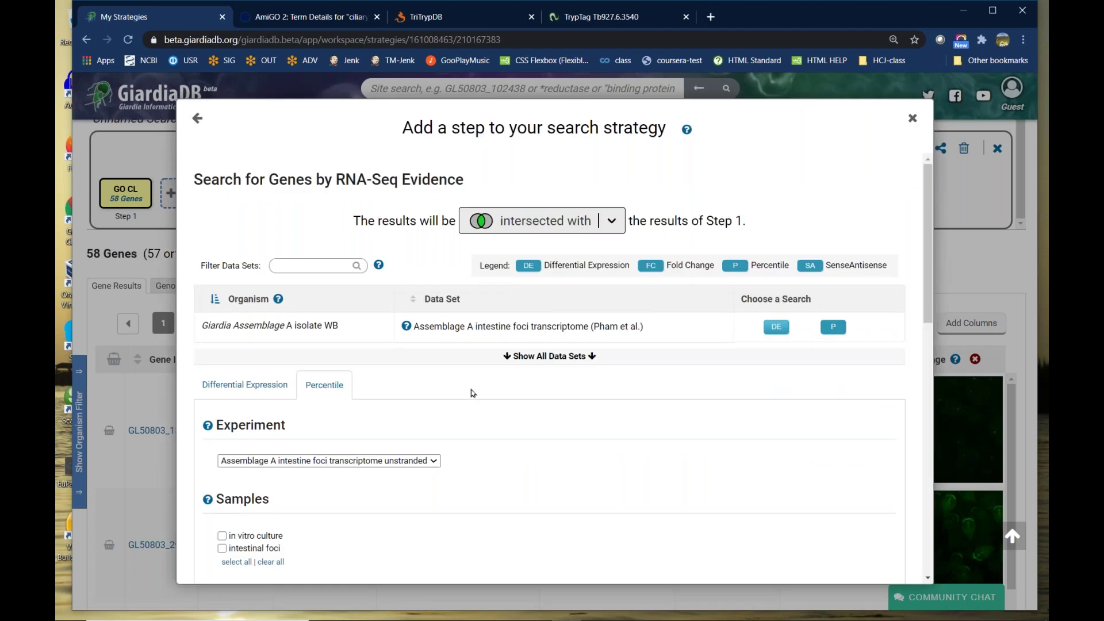
pyautogui.scroll(-3, 443, 402)
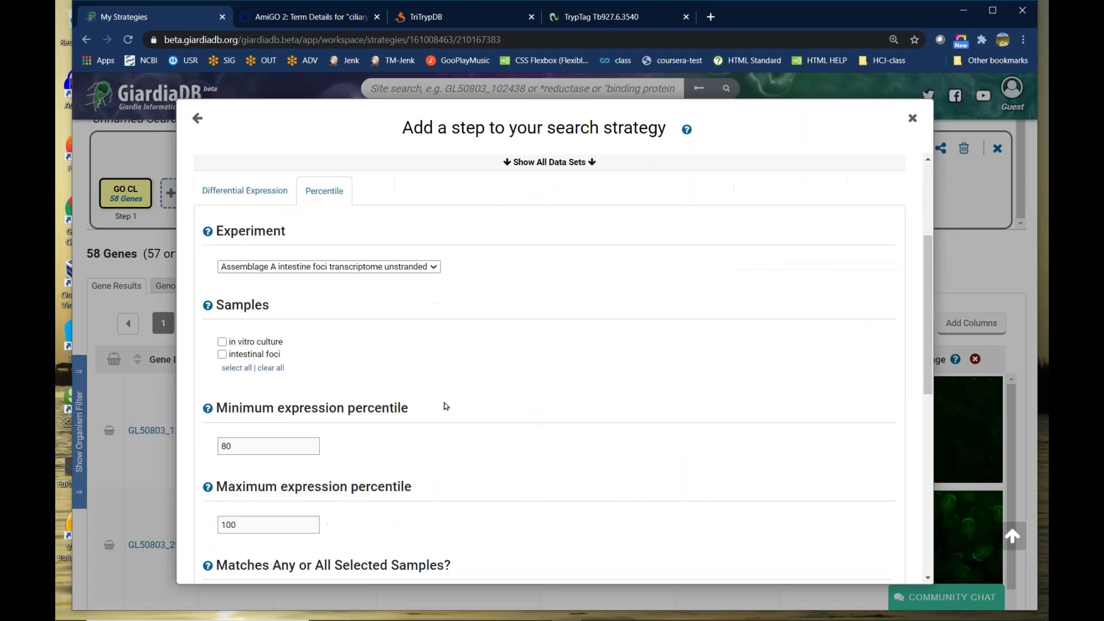
pyautogui.click(222, 354)
pyautogui.scroll(-1, 331, 384)
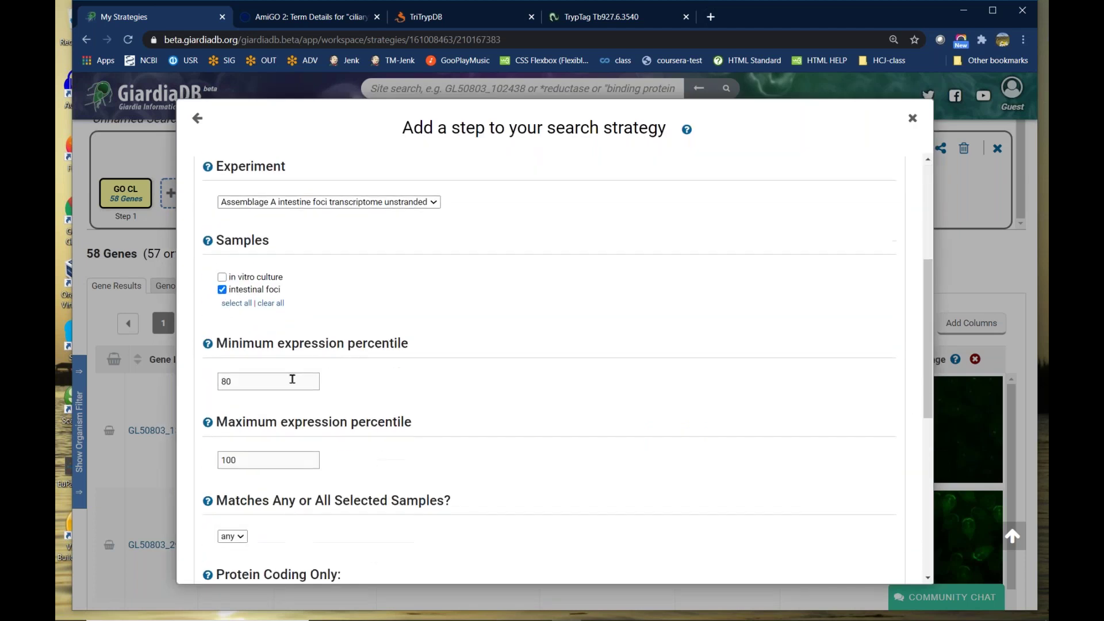
pyautogui.scroll(-1, 586, 338)
pyautogui.scroll(-4, 589, 338)
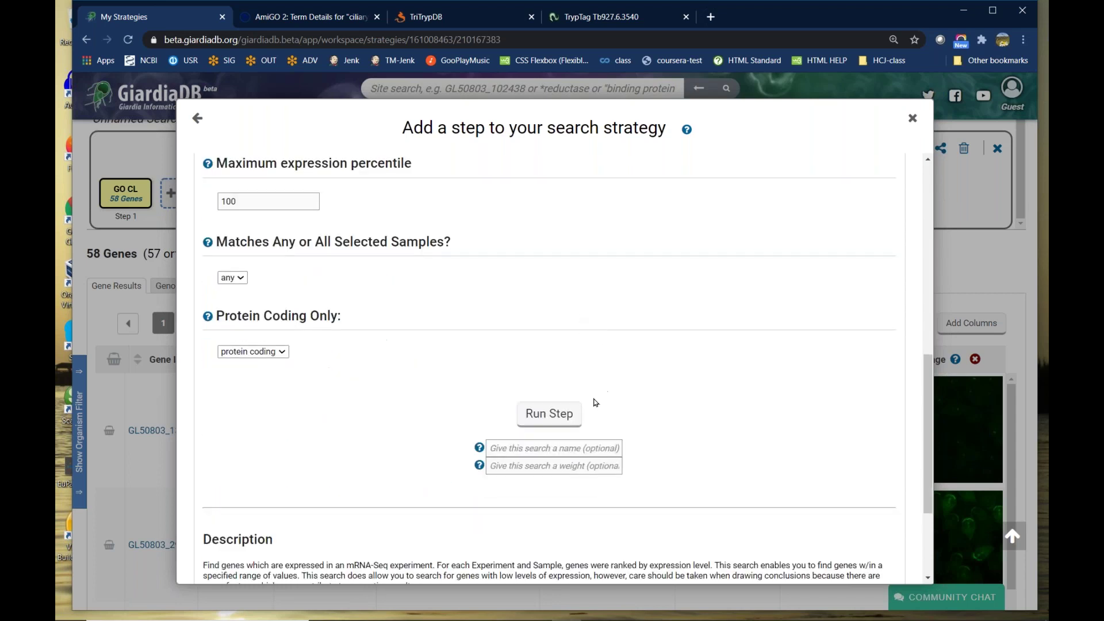
pyautogui.click(561, 413)
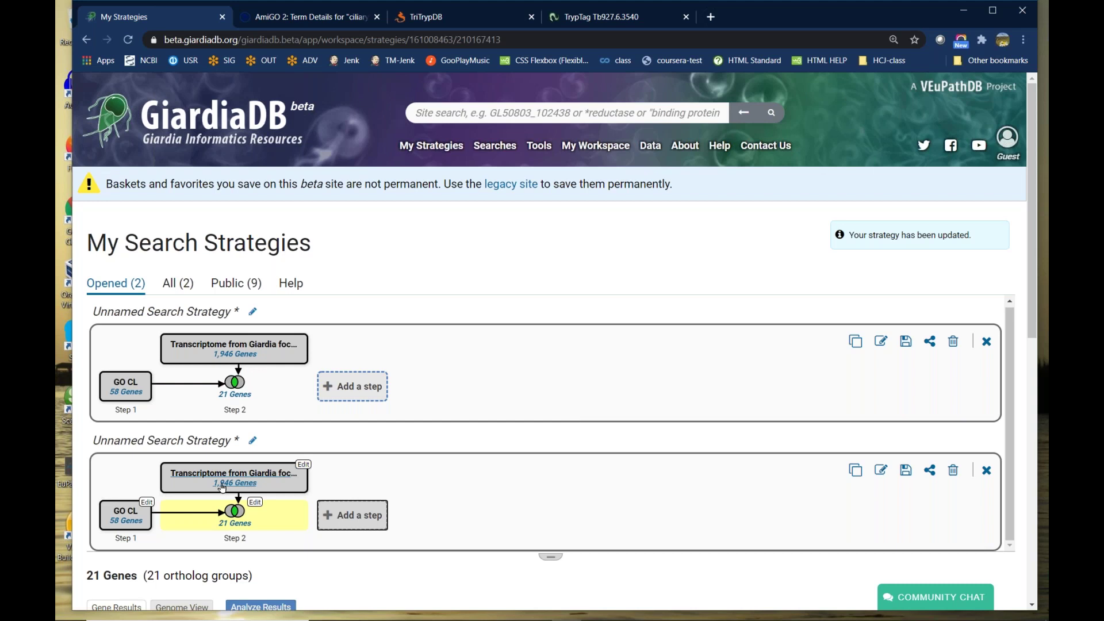
pyautogui.moveTo(1032, 285); pyautogui.dragTo(1018, 424)
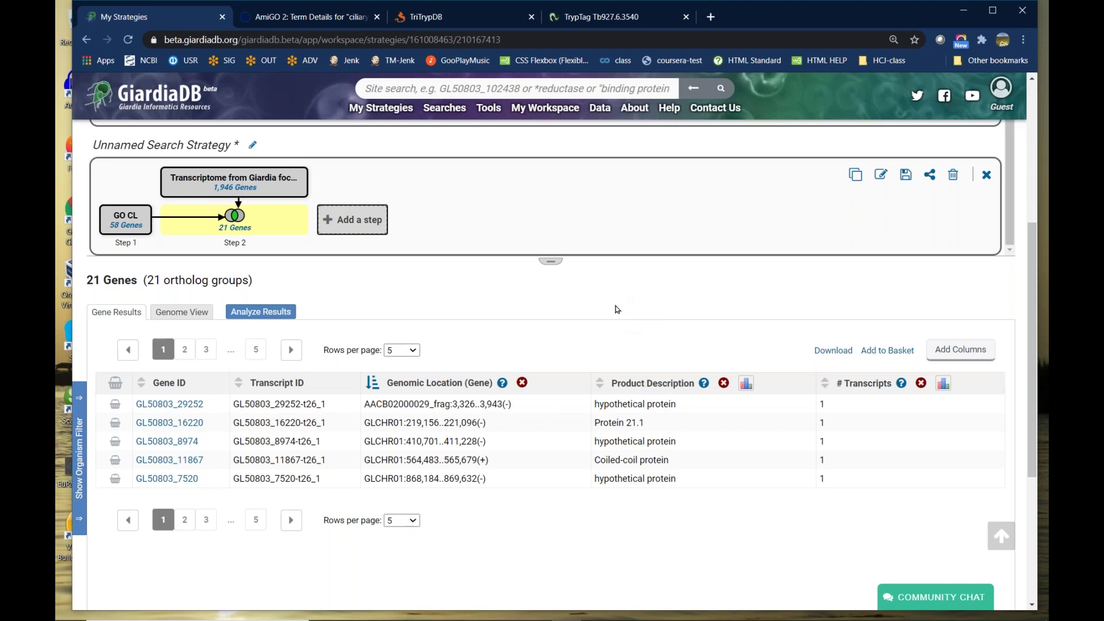
# Step: Switch to the TriTrypDB home page and on to the phenotype presentation in PowerPoint, advancing to the next slide
pyautogui.click(458, 19)
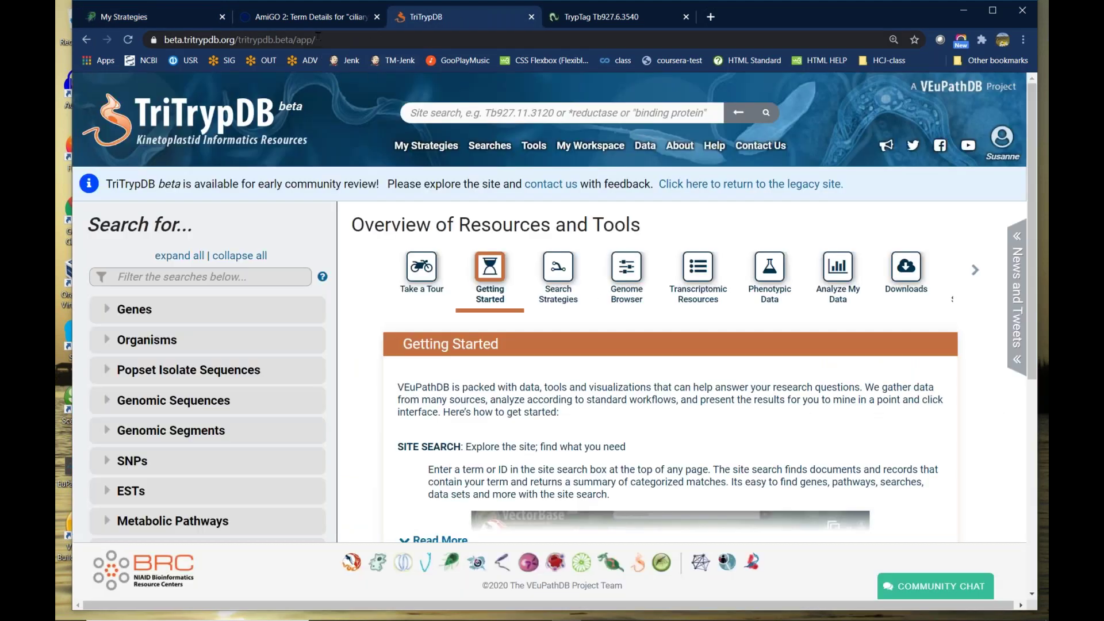
pyautogui.moveTo(685, 613)
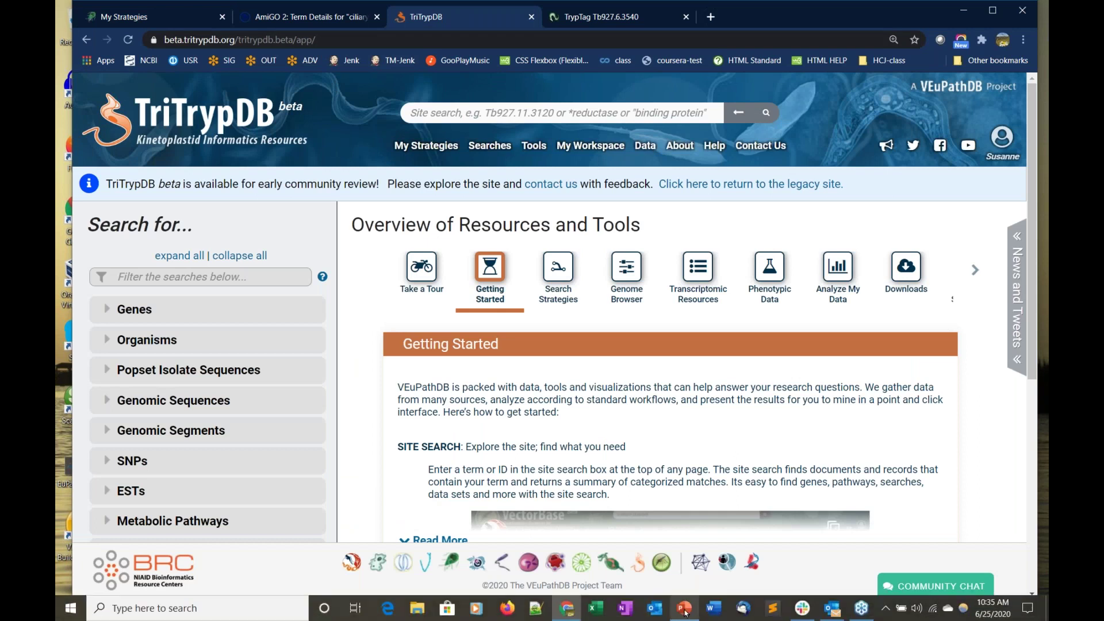
pyautogui.click(684, 609)
pyautogui.press('pagedown')
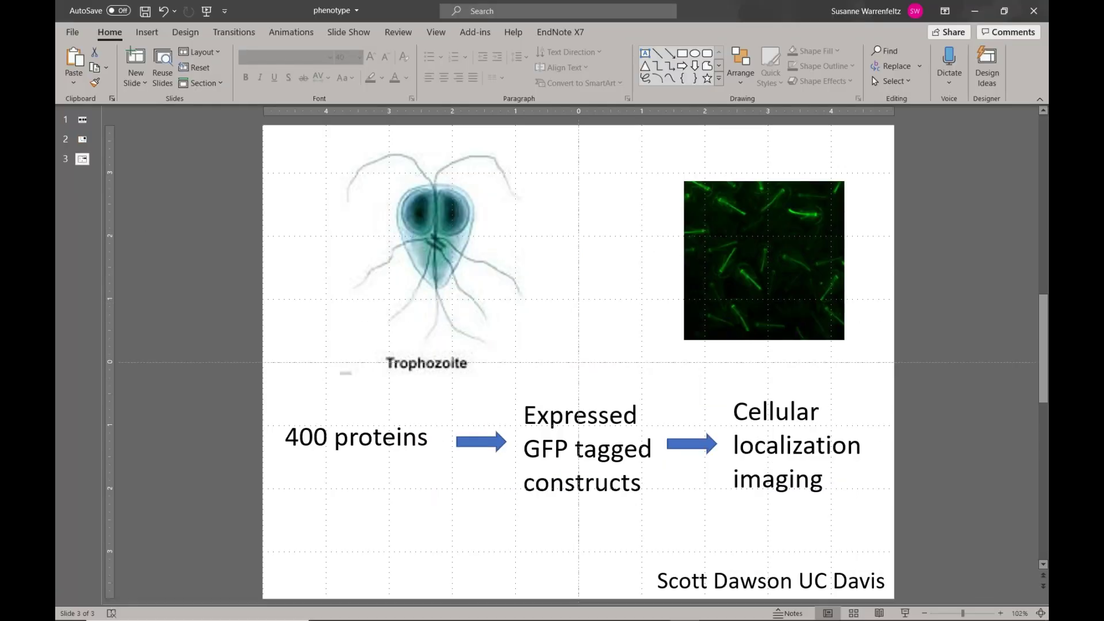
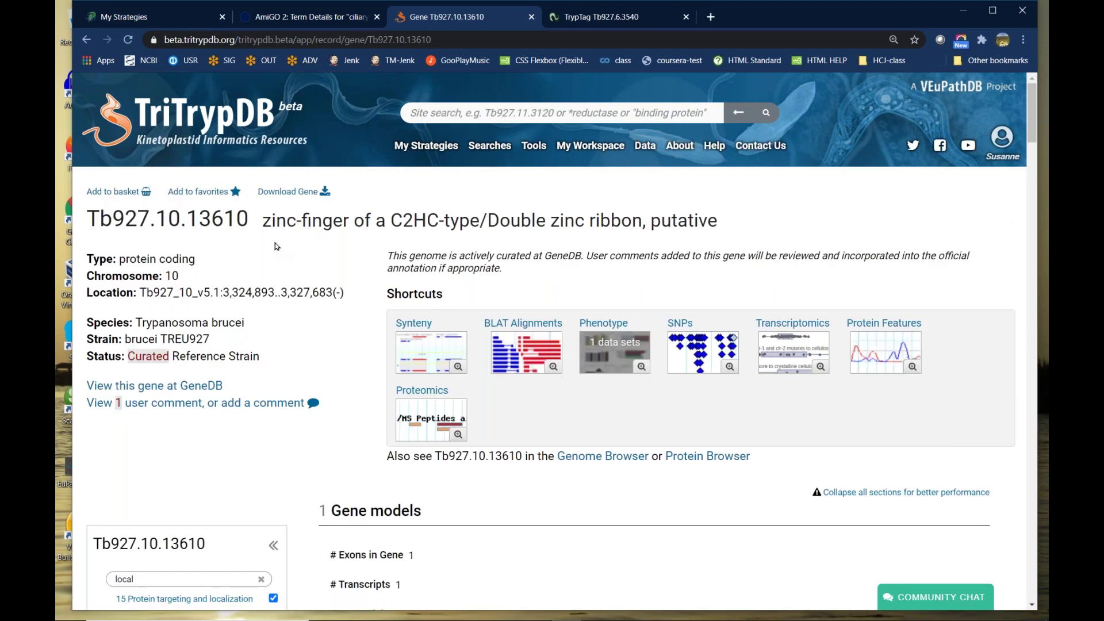
# Step: Go to the Cellular Localization table of gene Tb927.10.13610 and highlight the GO IDs in the first image's description
pyautogui.moveTo(265, 222); pyautogui.dragTo(349, 222)
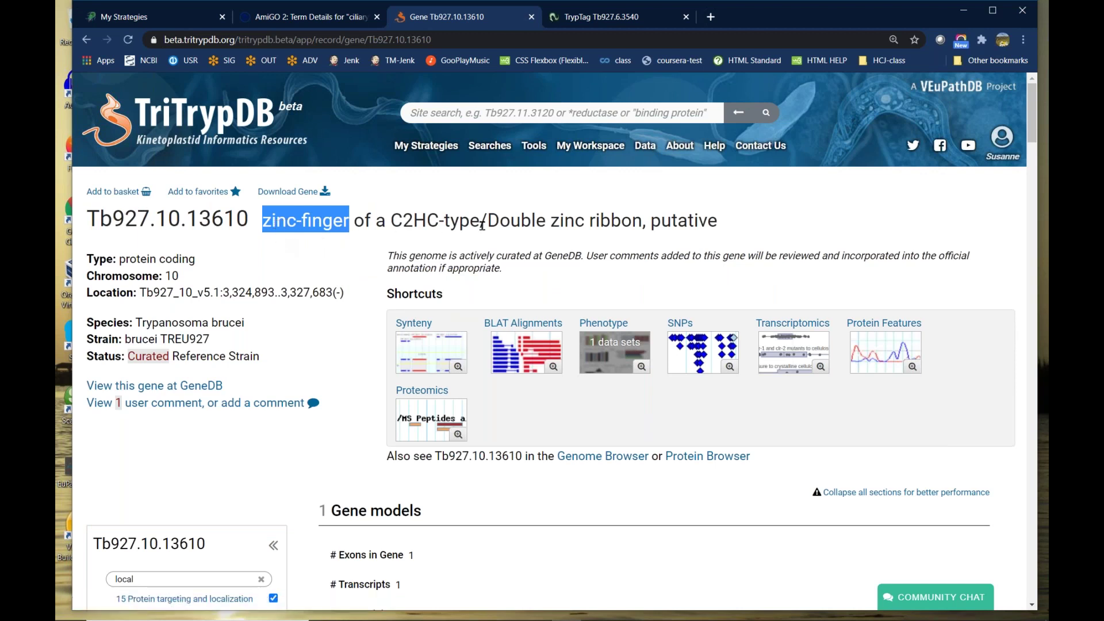
pyautogui.scroll(-1, 625, 223)
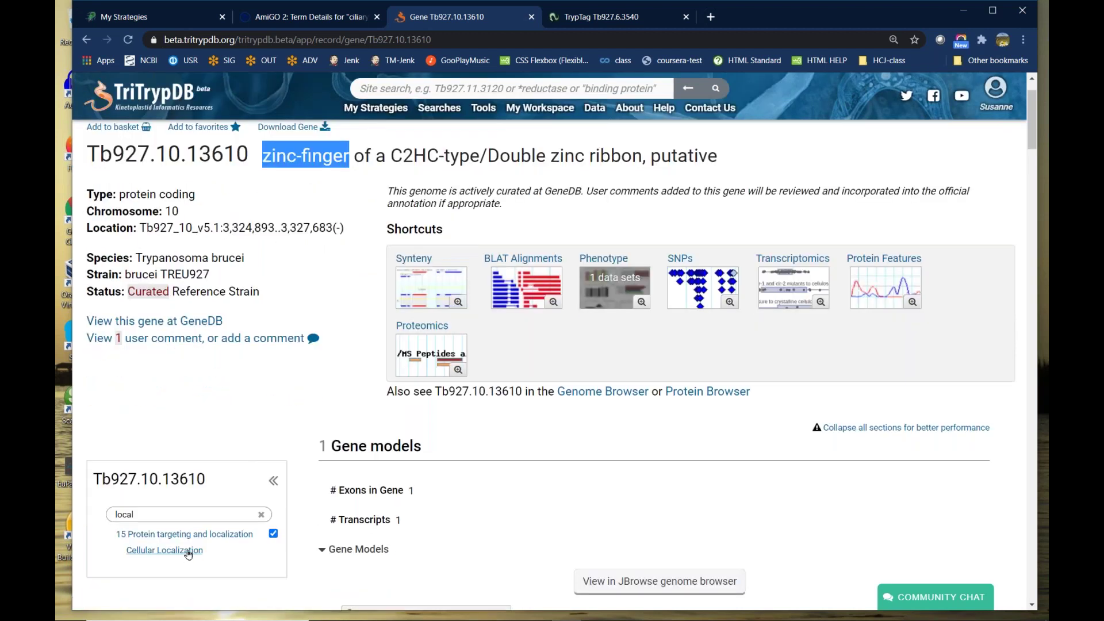
pyautogui.click(186, 552)
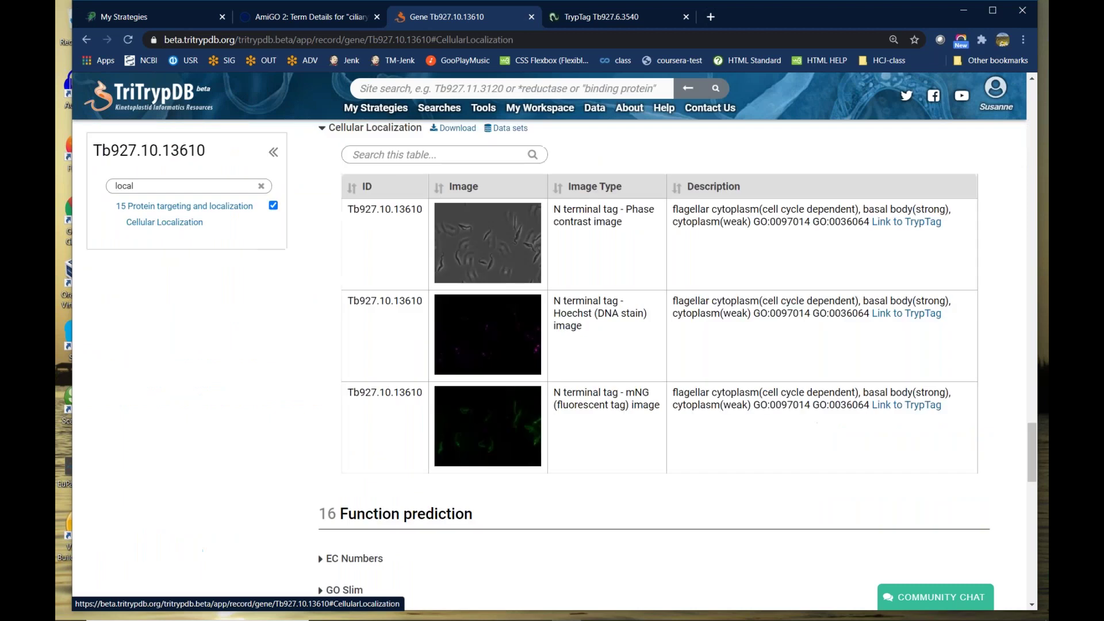
pyautogui.scroll(1, 483, 283)
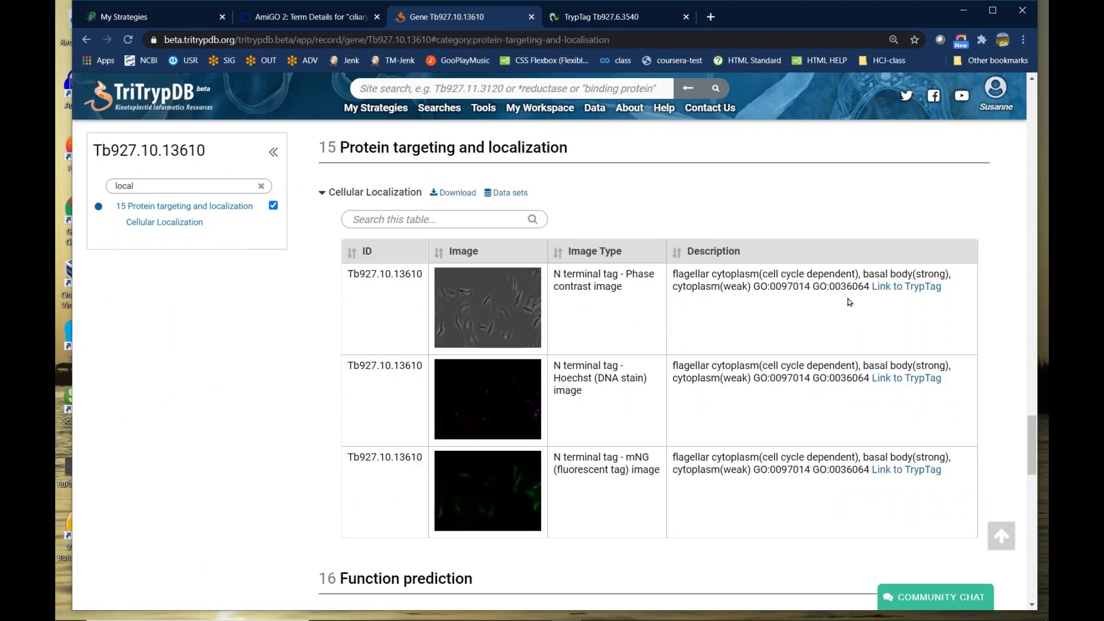
pyautogui.moveTo(753, 286); pyautogui.dragTo(868, 284)
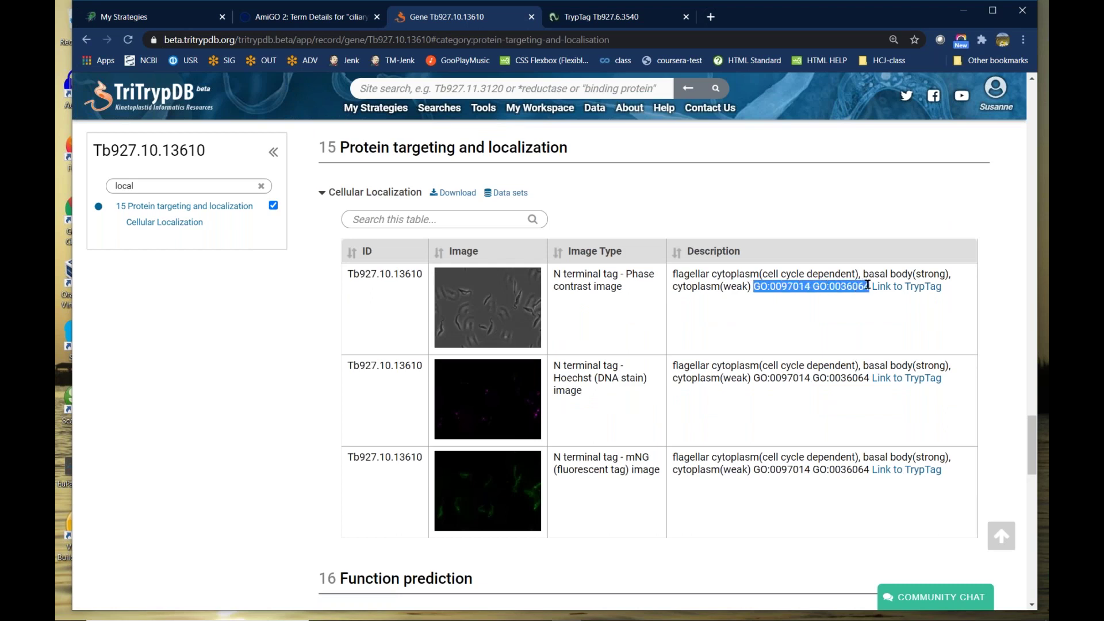
# Step: Open the first image's TrypTag link in a new tab and examine the fluorescence image on the TrypTag page for Tb927.6.3540
pyautogui.keyDown('ctrl'); pyautogui.click(901, 287); pyautogui.keyUp('ctrl')
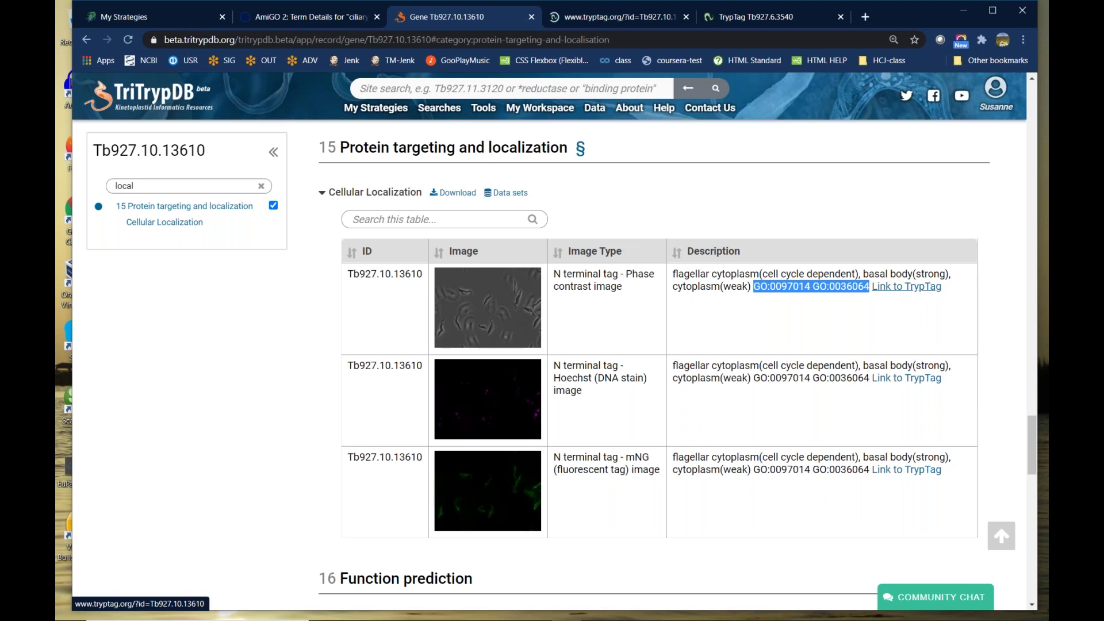
pyautogui.click(755, 17)
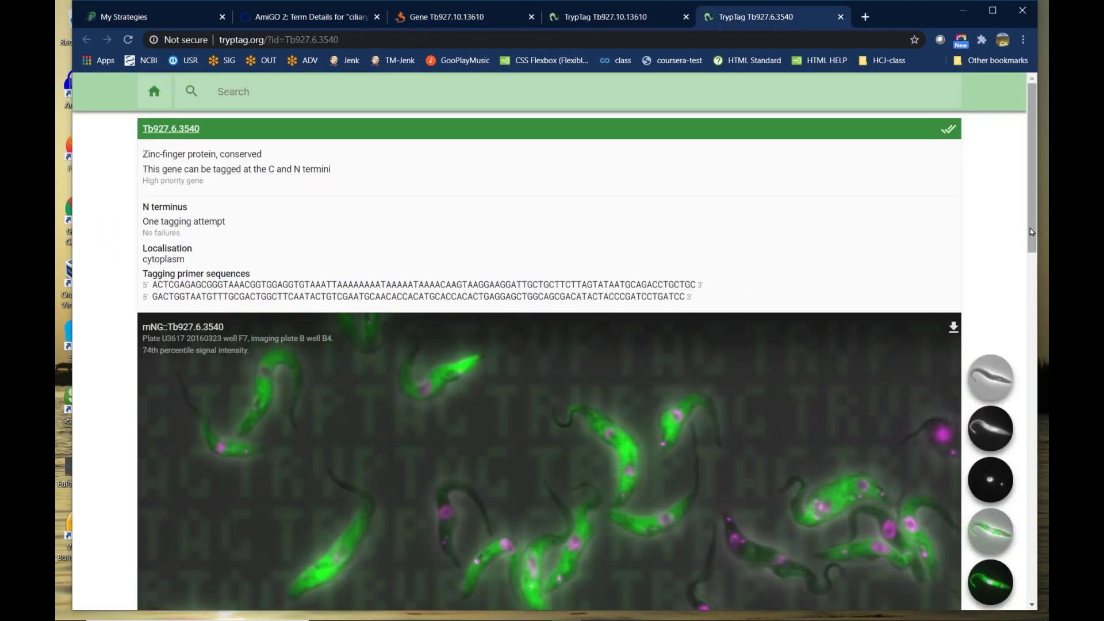
pyautogui.moveTo(1030, 234)
pyautogui.mouseDown()
pyautogui.moveTo(1032, 256)
pyautogui.moveTo(1031, 233)
pyautogui.mouseUp()
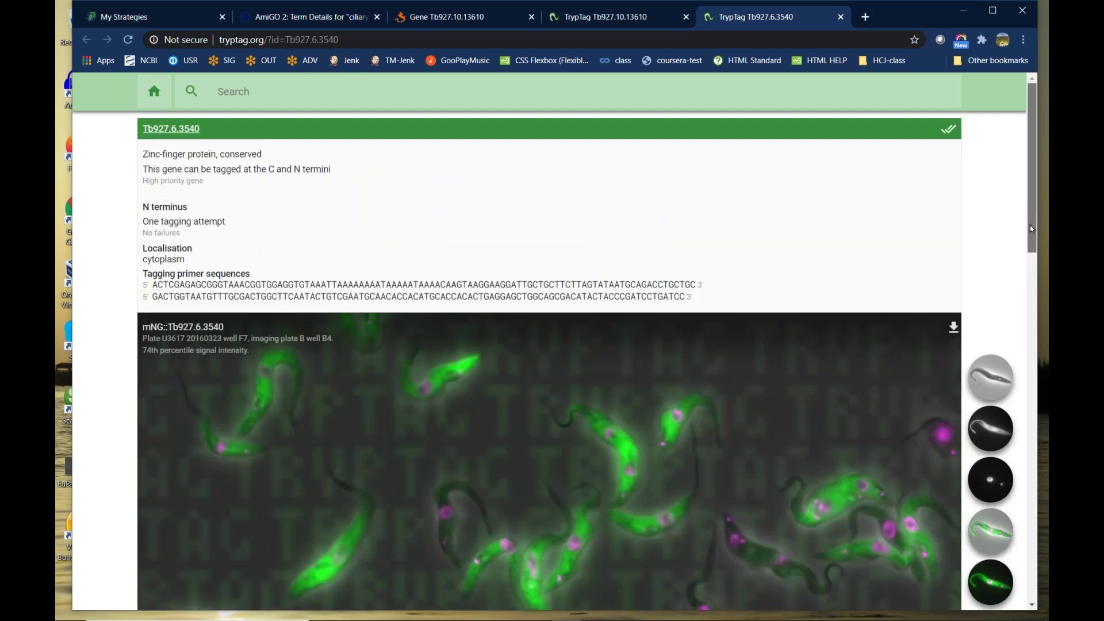
pyautogui.scroll(-1, 1031, 270)
pyautogui.scroll(-2, 1032, 280)
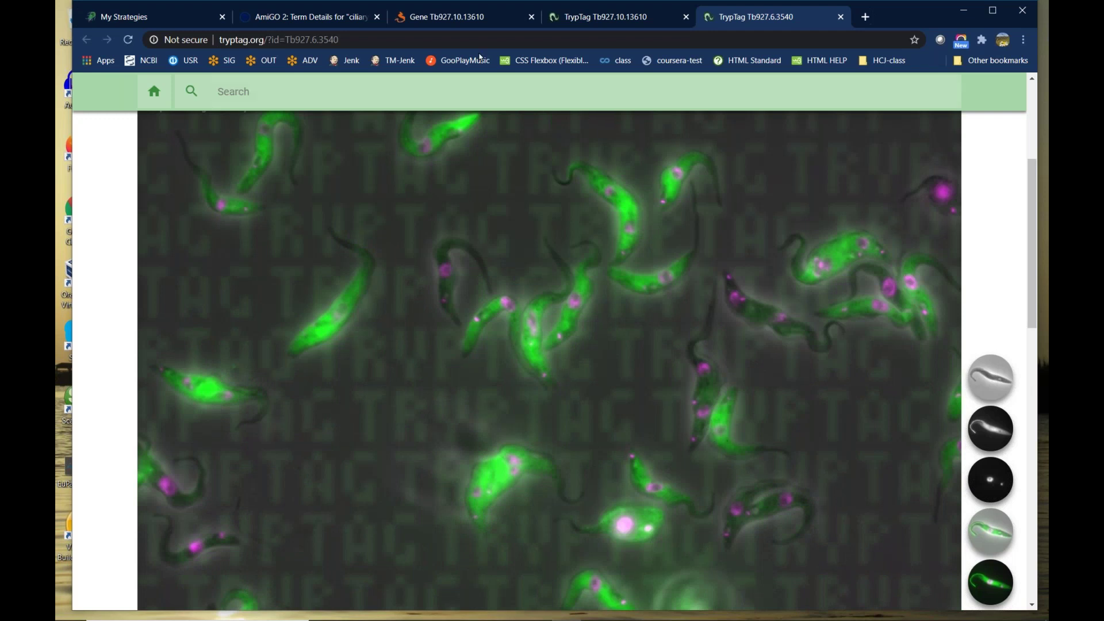
# Step: Search the TriTrypDB site for tb927.6.3540 and open the record page of the matching gene
pyautogui.click(448, 18)
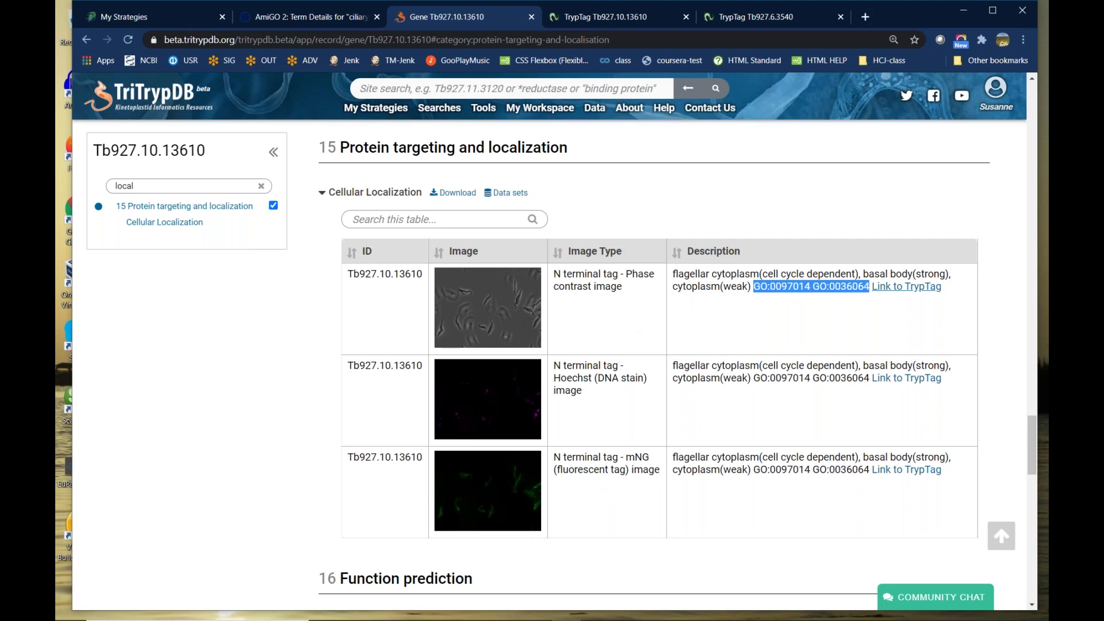
pyautogui.click(504, 88)
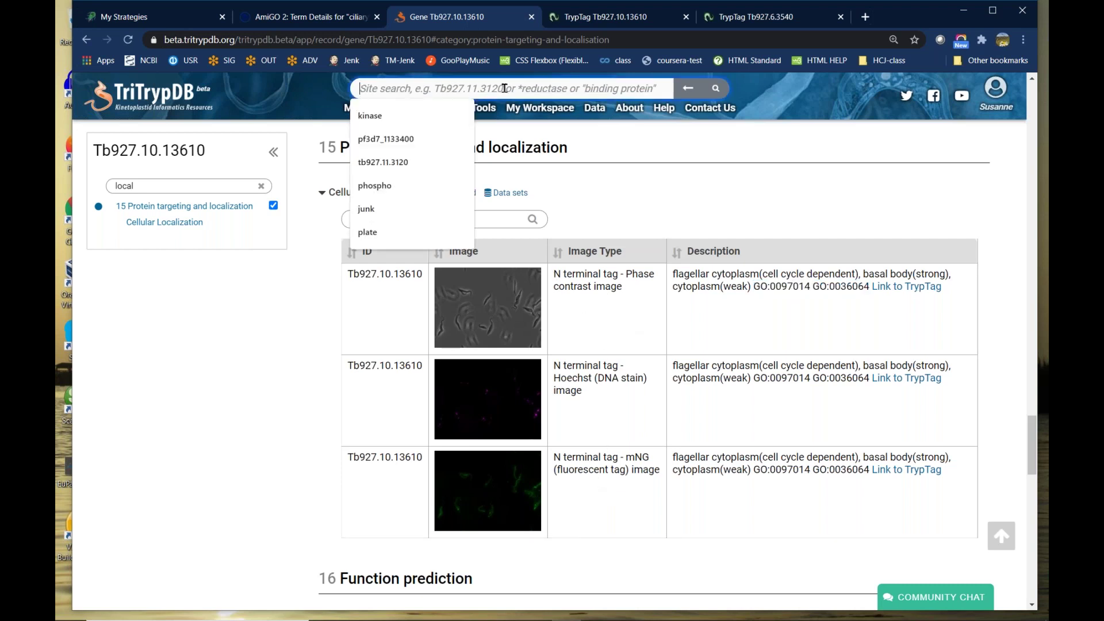
pyautogui.write('tb927')
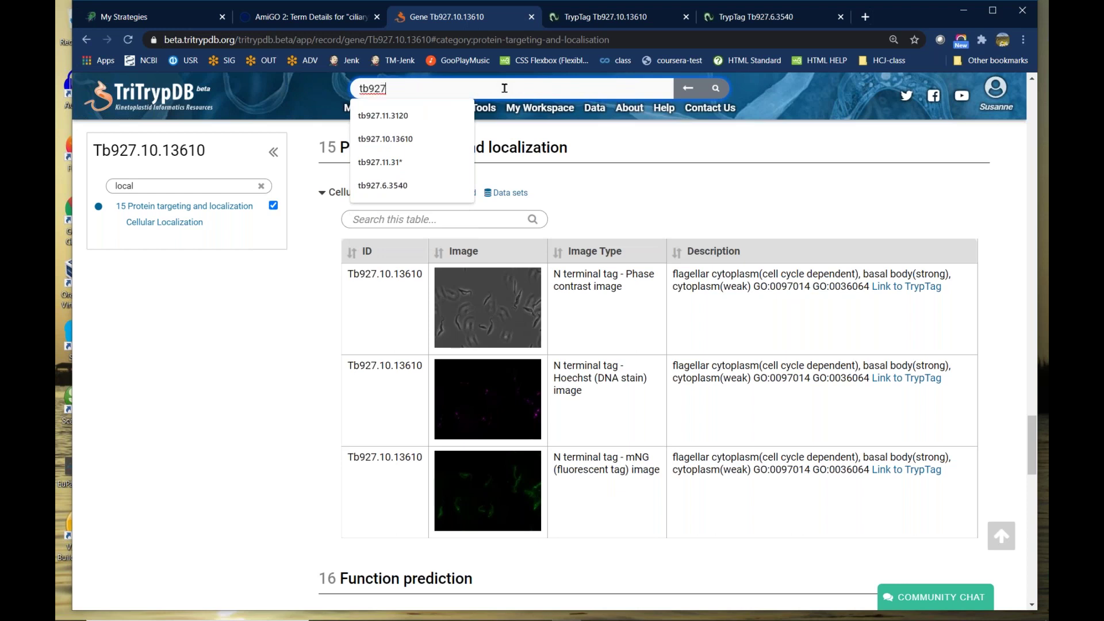
pyautogui.write('.6.3540')
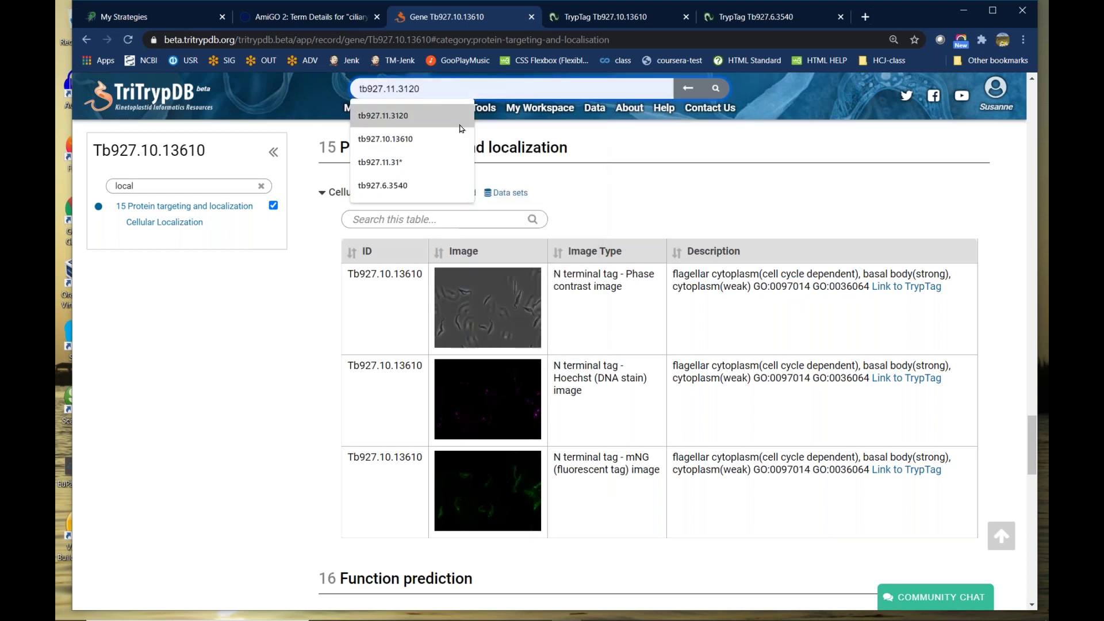
pyautogui.click(413, 188)
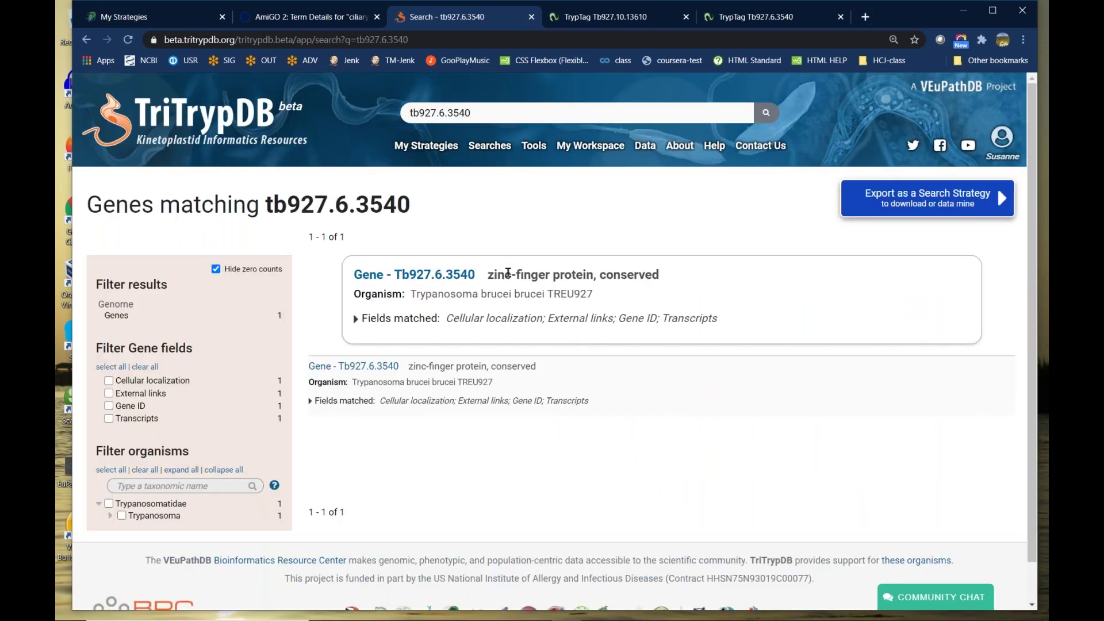
pyautogui.click(454, 274)
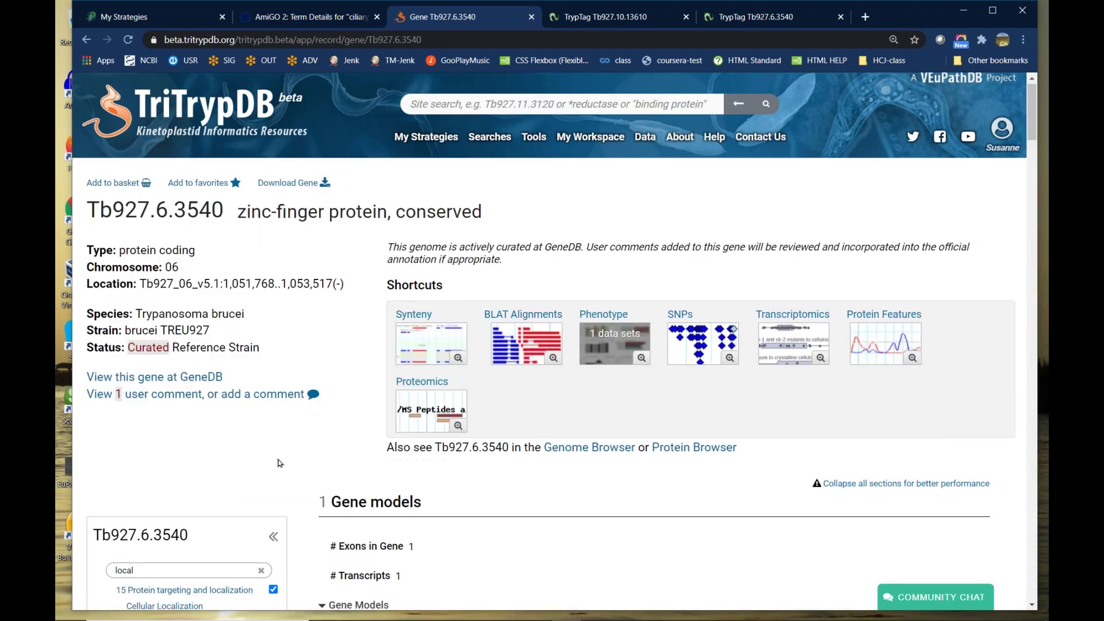
# Step: Go to the Cellular Localization table of gene Tb927.6.3540 and look over its N-terminal and C-terminal tag images
pyautogui.scroll(-3, 278, 462)
pyautogui.click(184, 402)
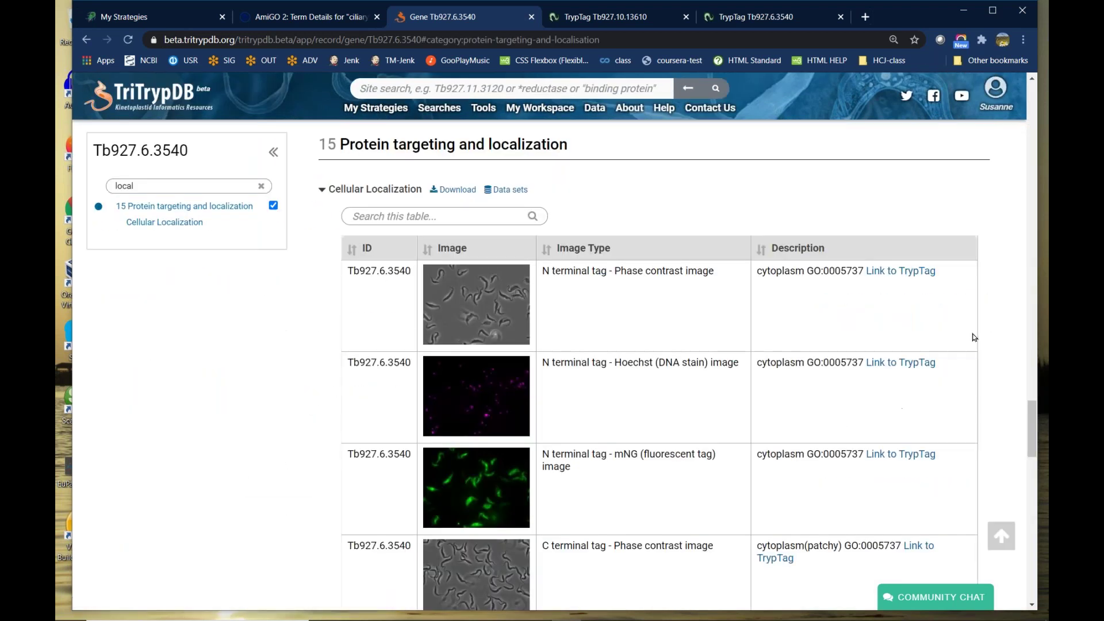
pyautogui.moveTo(1033, 427); pyautogui.dragTo(1033, 437)
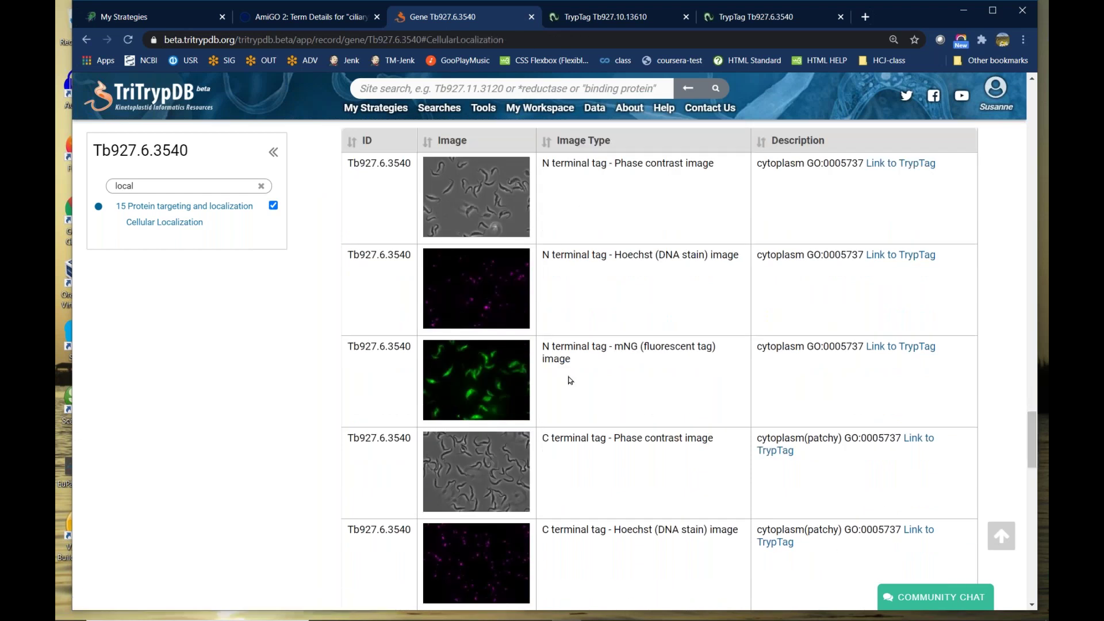
# Step: Find the GO Terms table of the Tb927.6.3540 record and sort it by Source, then by Evidence Code
pyautogui.moveTo(1031, 433); pyautogui.dragTo(1032, 500)
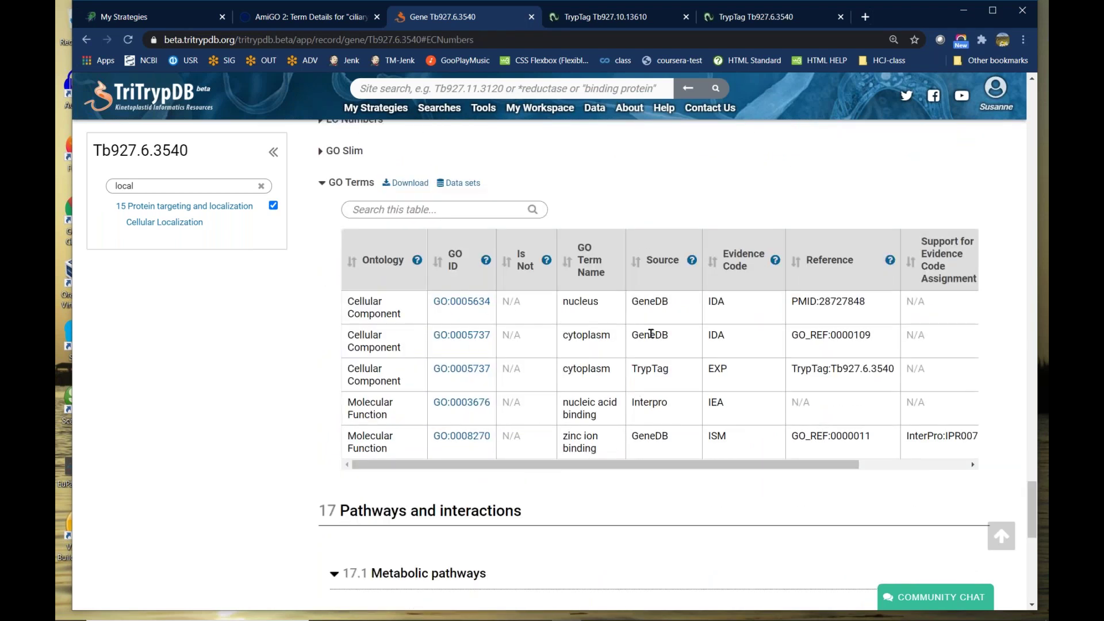
pyautogui.click(636, 265)
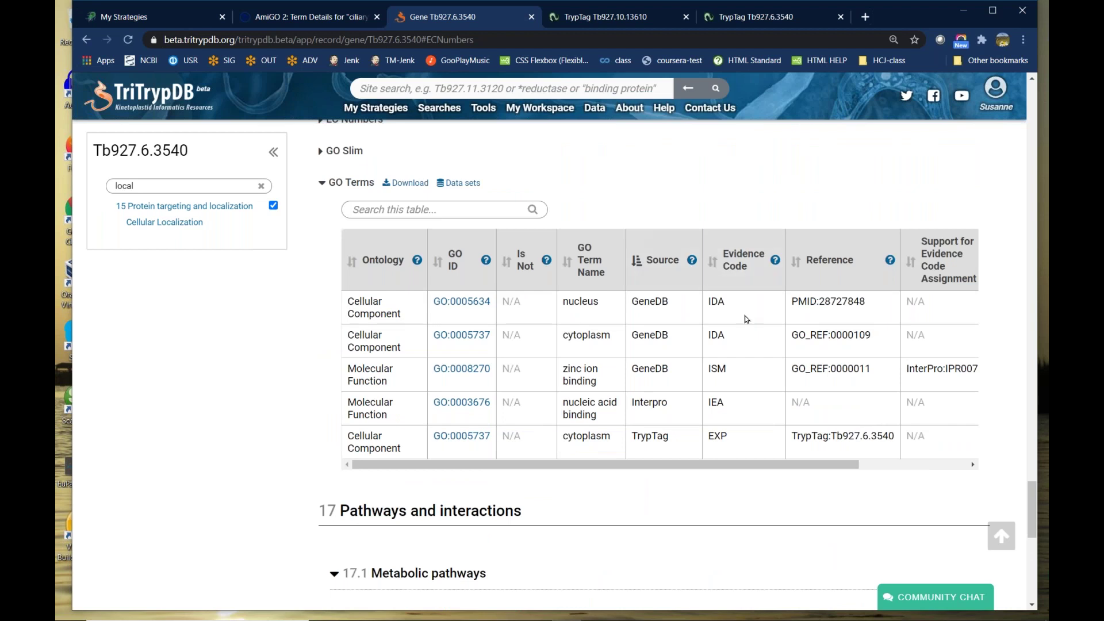
pyautogui.click(713, 263)
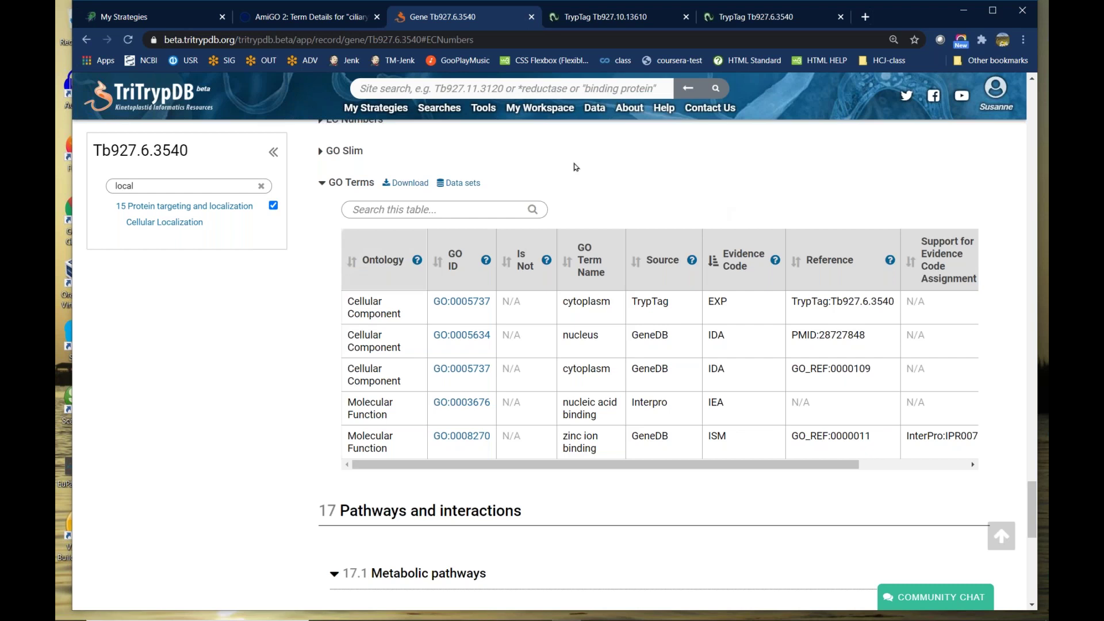
# Step: Open the Cellular Localization Imaging search from the Protein targeting and localization gene searches
pyautogui.moveTo(439, 109)
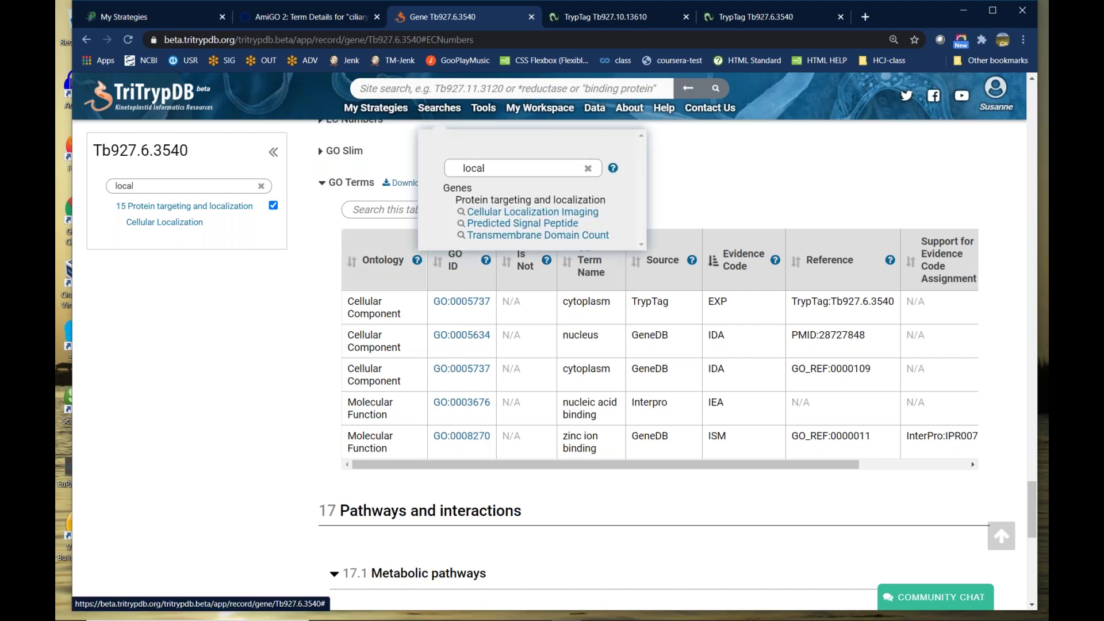
pyautogui.doubleClick(455, 168)
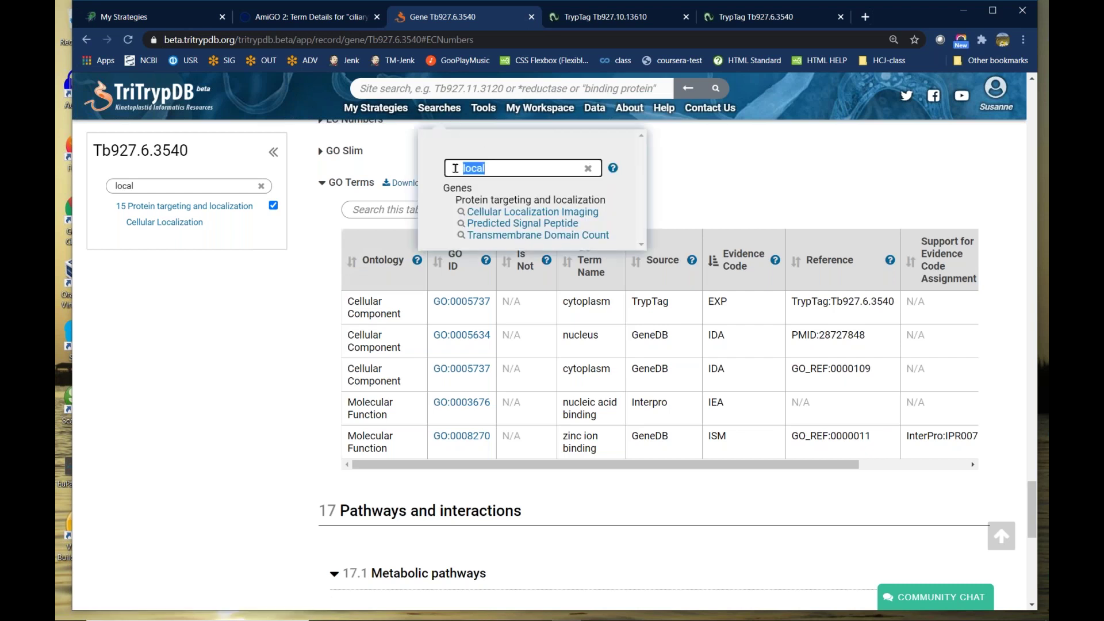
pyautogui.click(573, 214)
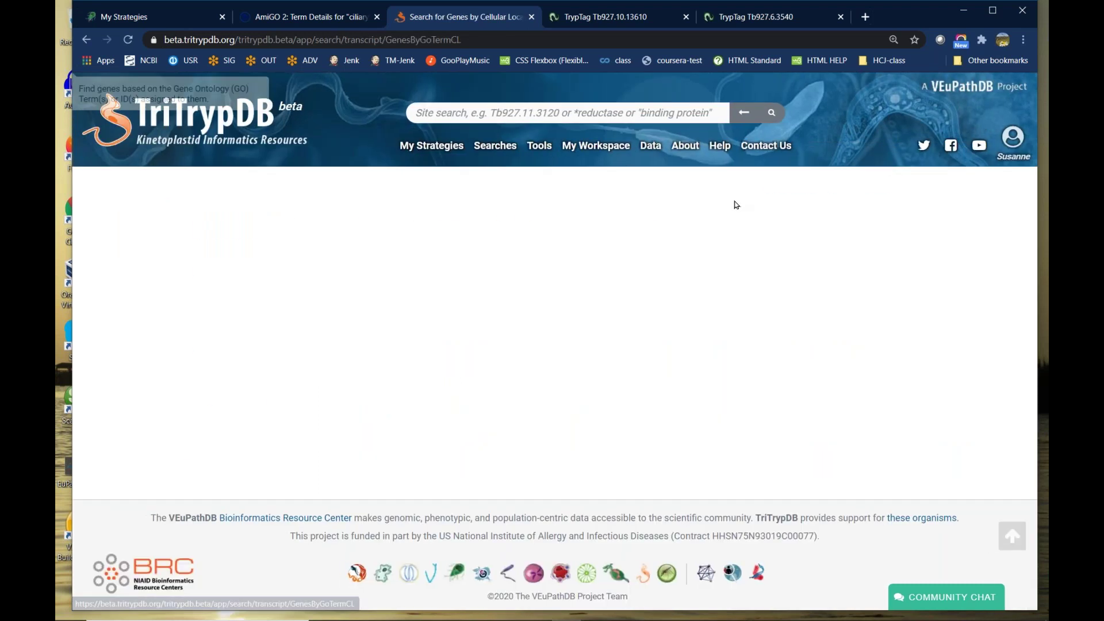
# Step: Search Trypanosoma brucei brucei TREU927 genes with a C-terminal tag and the GO term GO:0036064 ciliary basal body
pyautogui.moveTo(1033, 308)
pyautogui.mouseDown()
pyautogui.moveTo(1030, 345)
pyautogui.moveTo(1031, 325)
pyautogui.mouseUp()
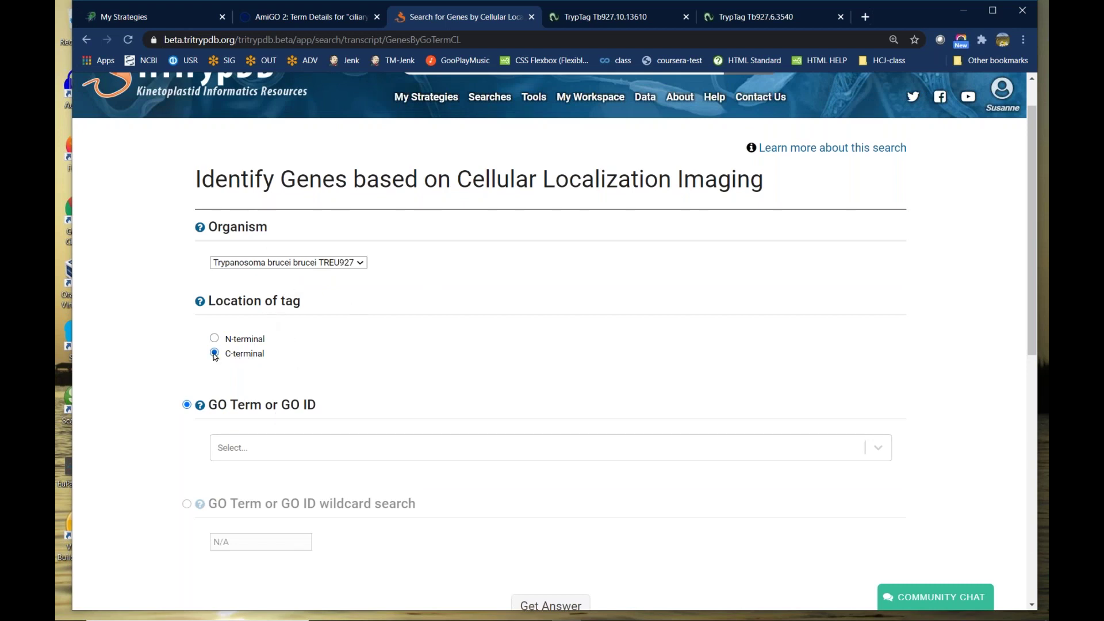
pyautogui.click(263, 451)
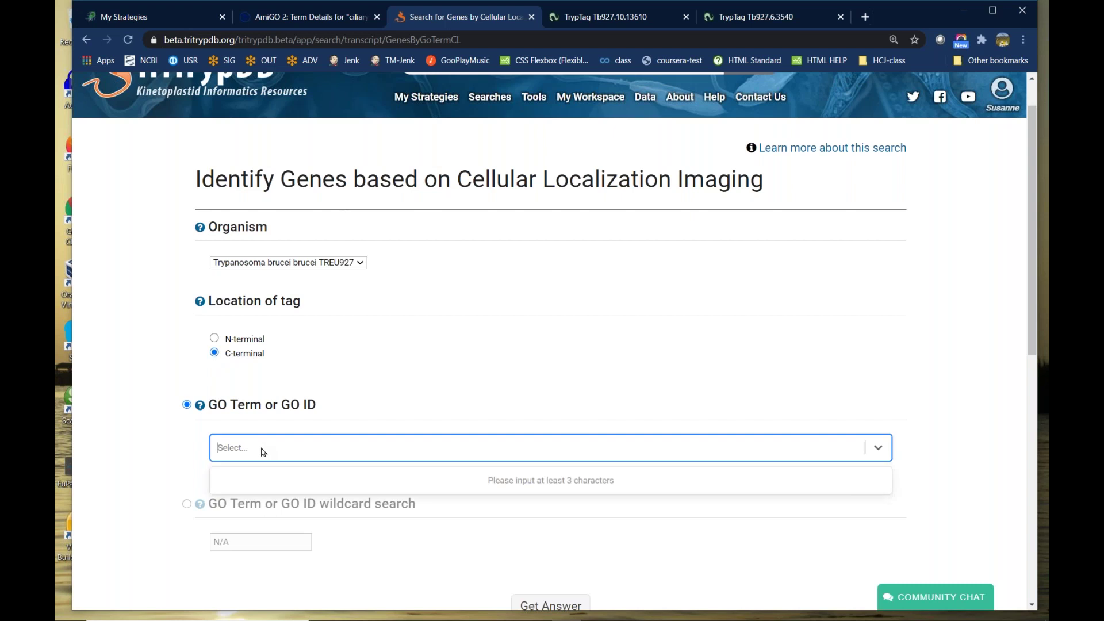
pyautogui.write('cilia')
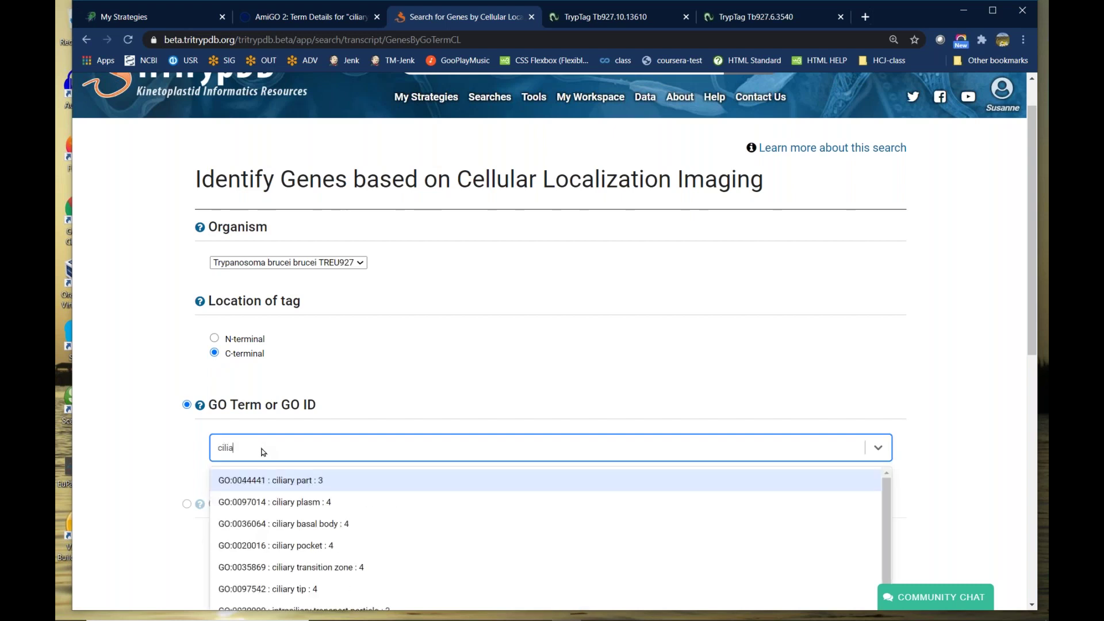
pyautogui.click(326, 524)
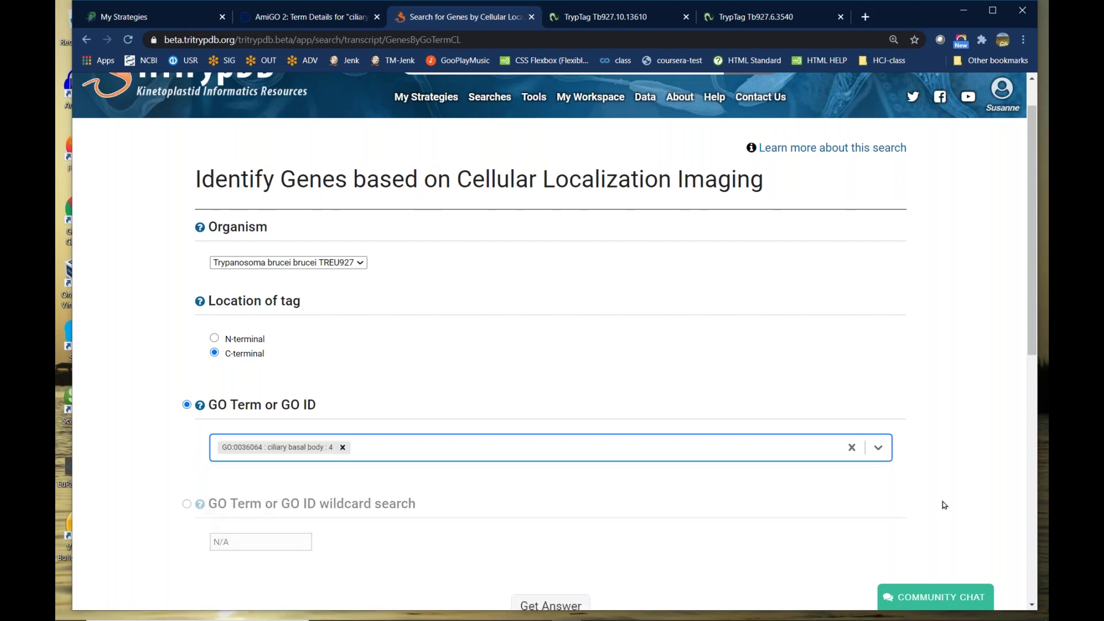
pyautogui.scroll(-3, 941, 502)
pyautogui.press('Return')
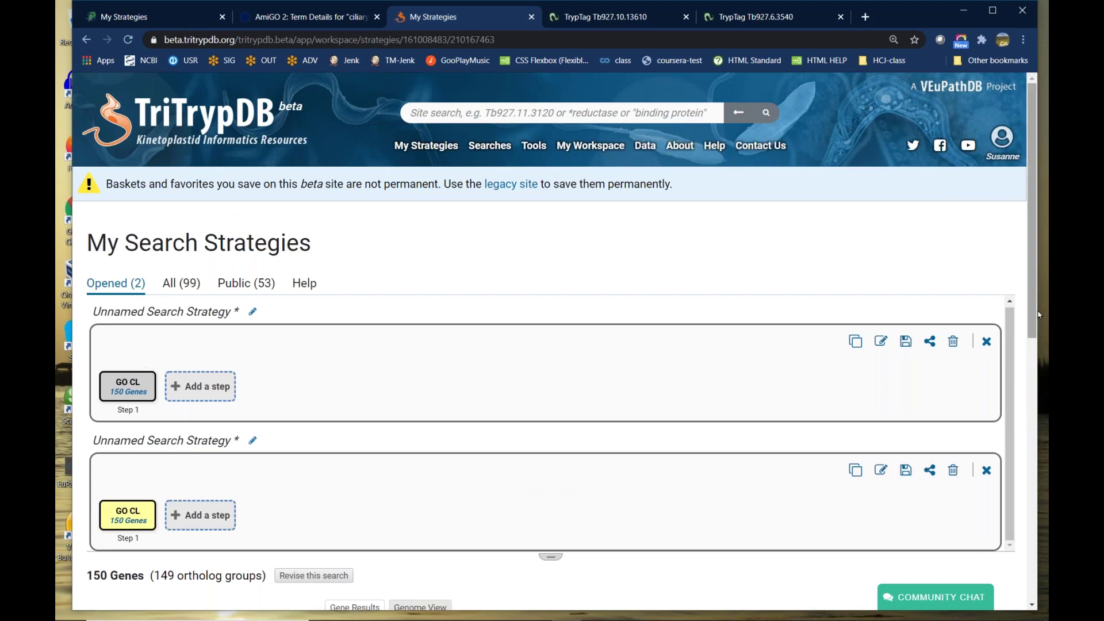
# Step: Hide the organism filter and look over the localization descriptions and images in the gene results table
pyautogui.moveTo(1033, 339); pyautogui.dragTo(1027, 506)
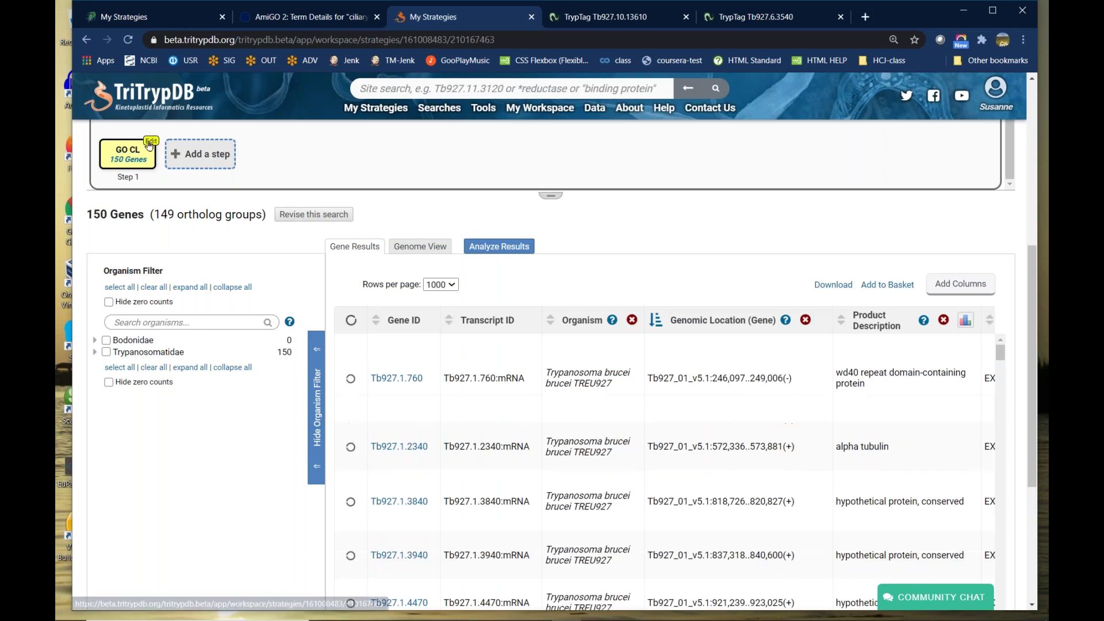
pyautogui.click(316, 408)
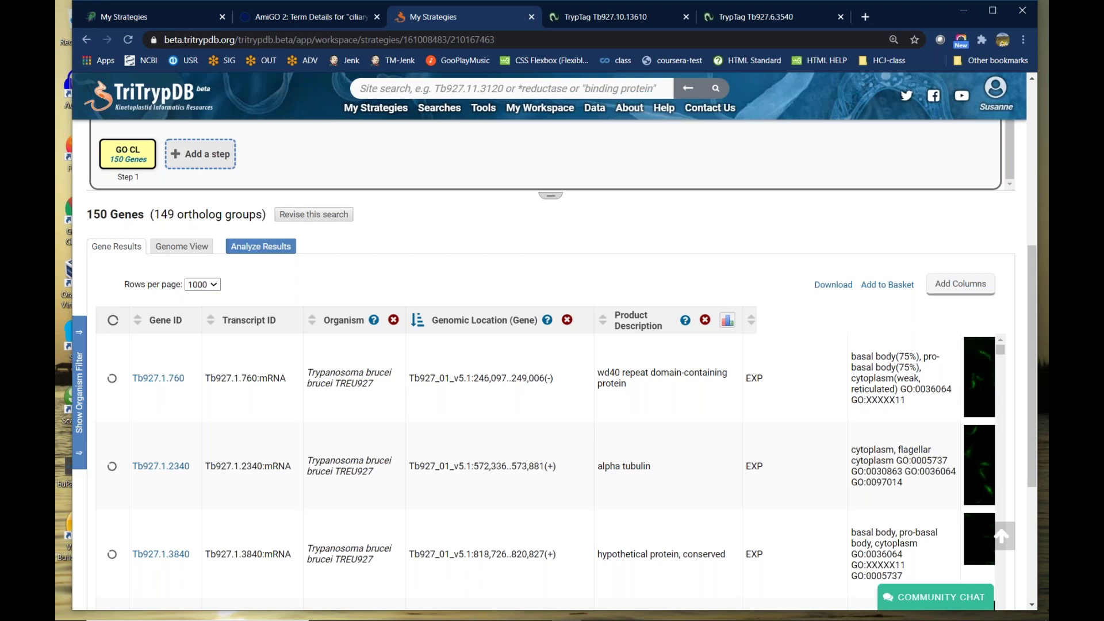
pyautogui.scroll(1, 493, 257)
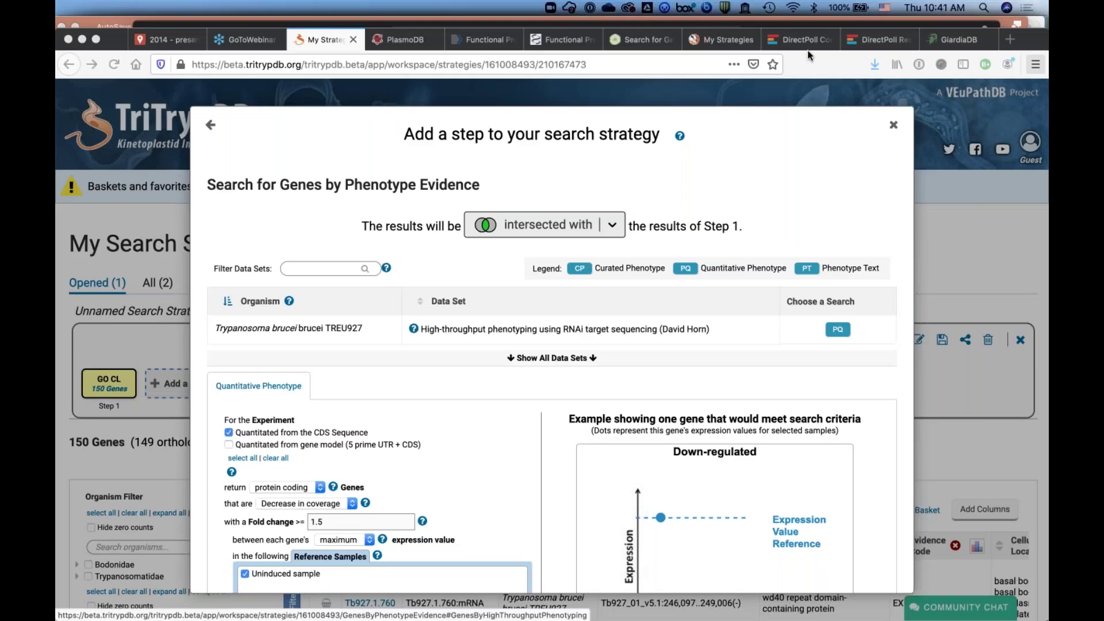
# Step: Restart adding a step intersected with the GO CL genes, using the Phenotype Evidence quantitative search for high-throughput RNAi target sequencing
pyautogui.click(894, 130)
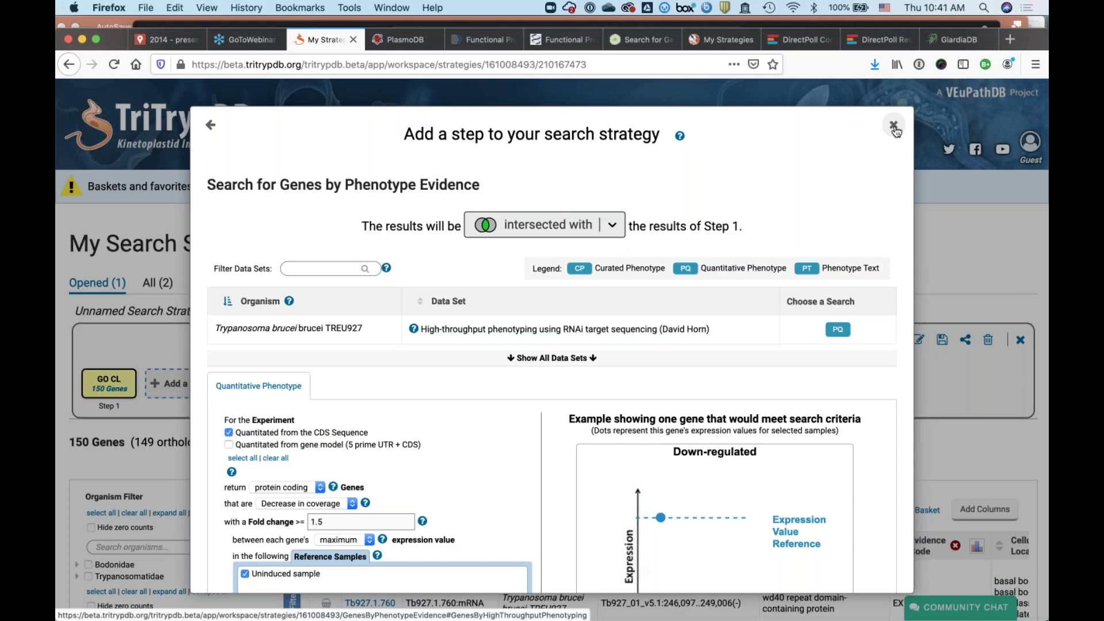
pyautogui.click(895, 130)
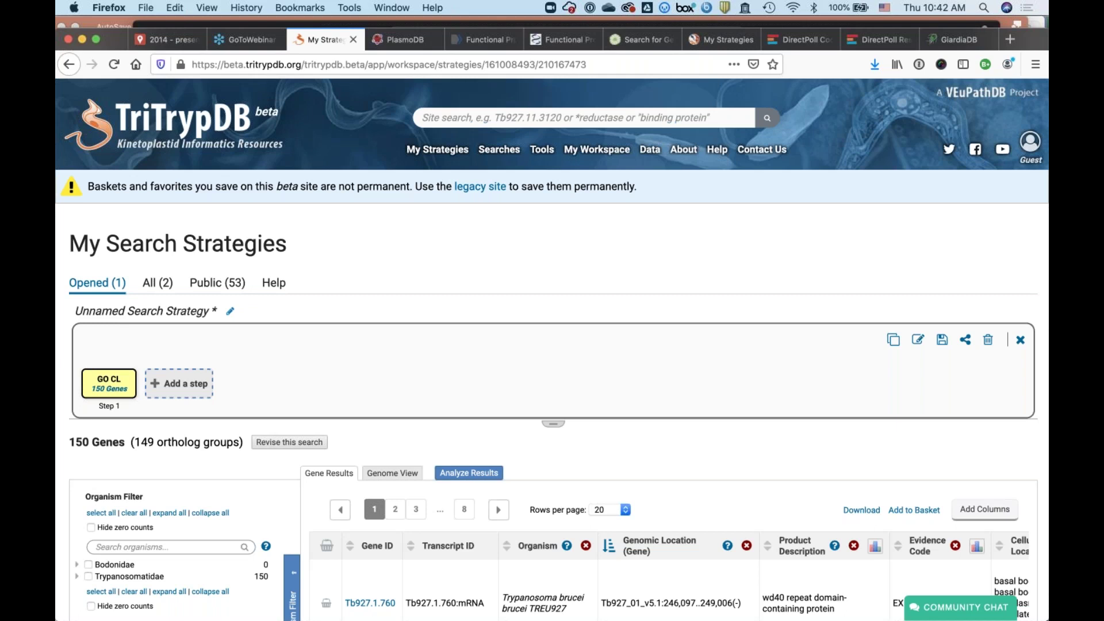
pyautogui.moveTo(138, 415)
pyautogui.click(177, 387)
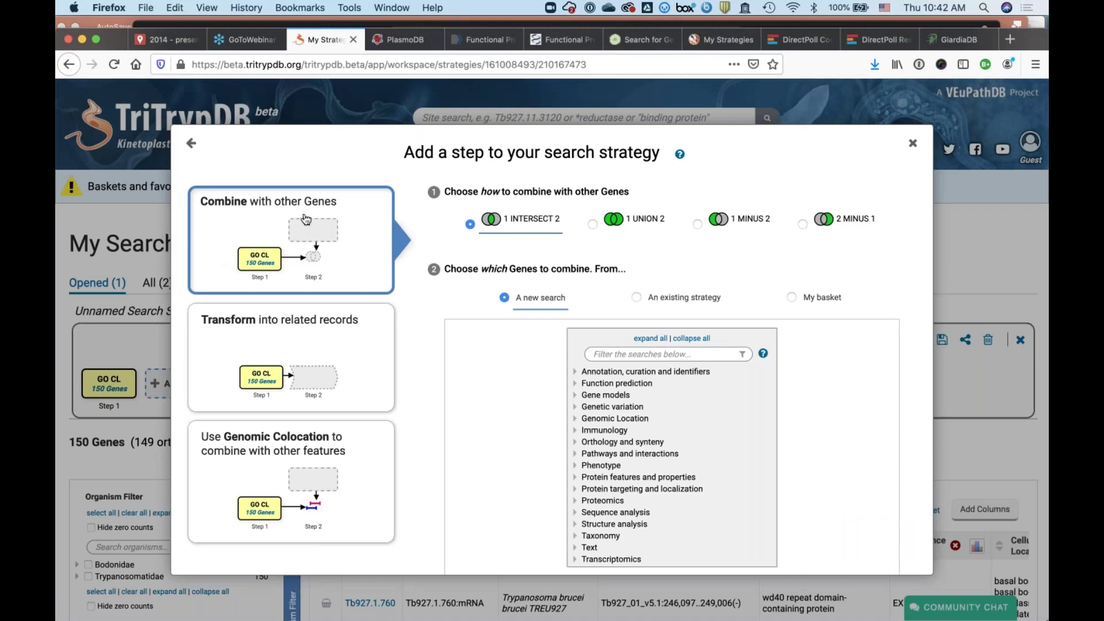
pyautogui.click(618, 356)
pyautogui.write('he')
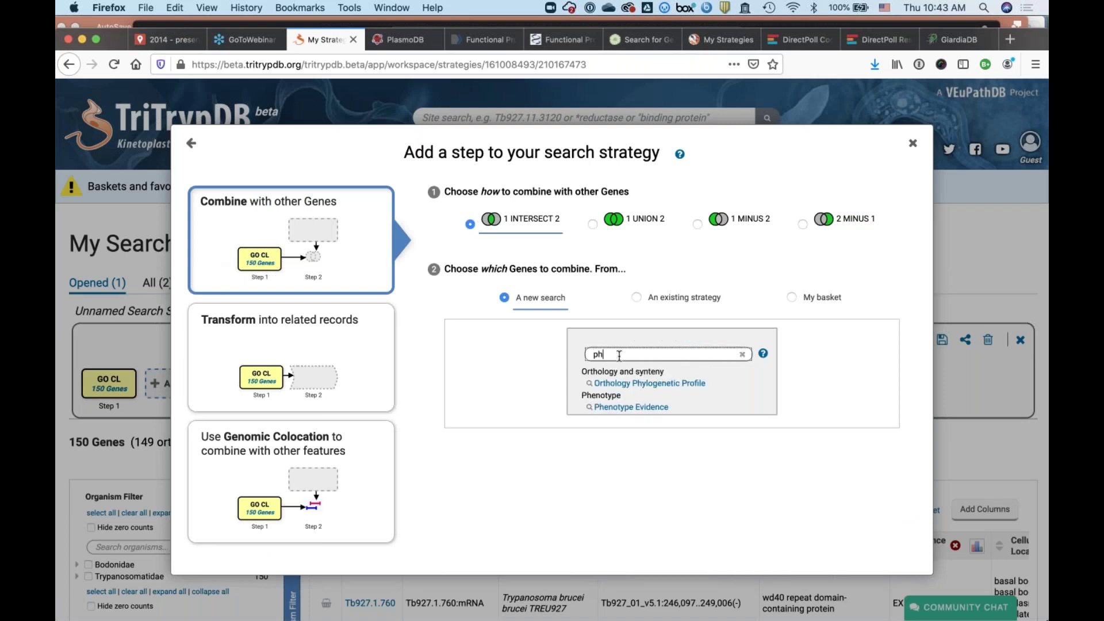
pyautogui.click(632, 384)
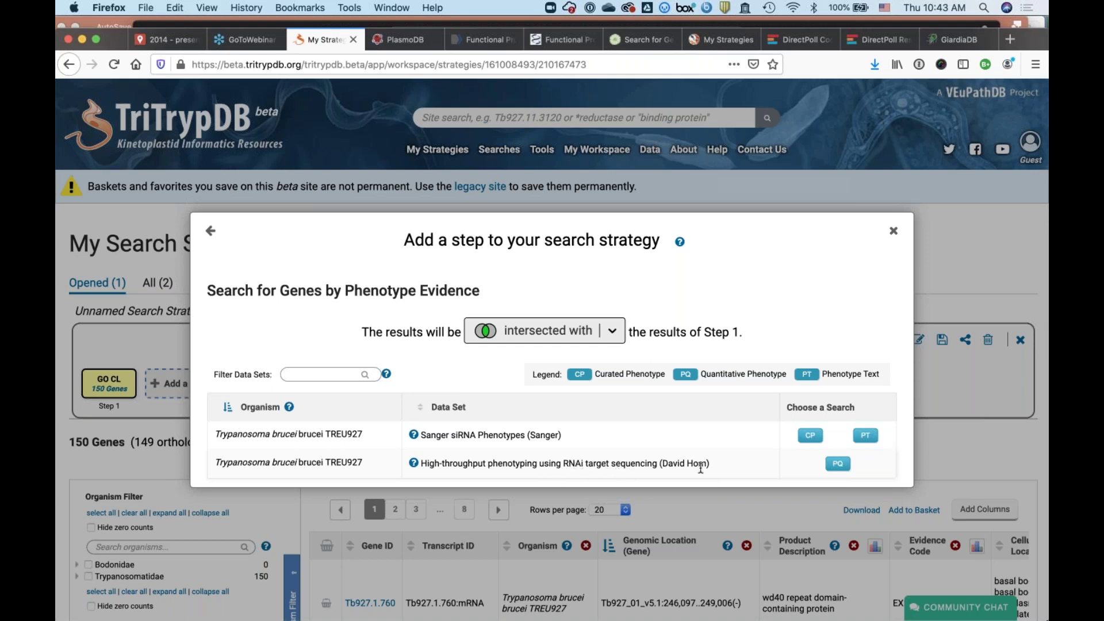
pyautogui.click(838, 463)
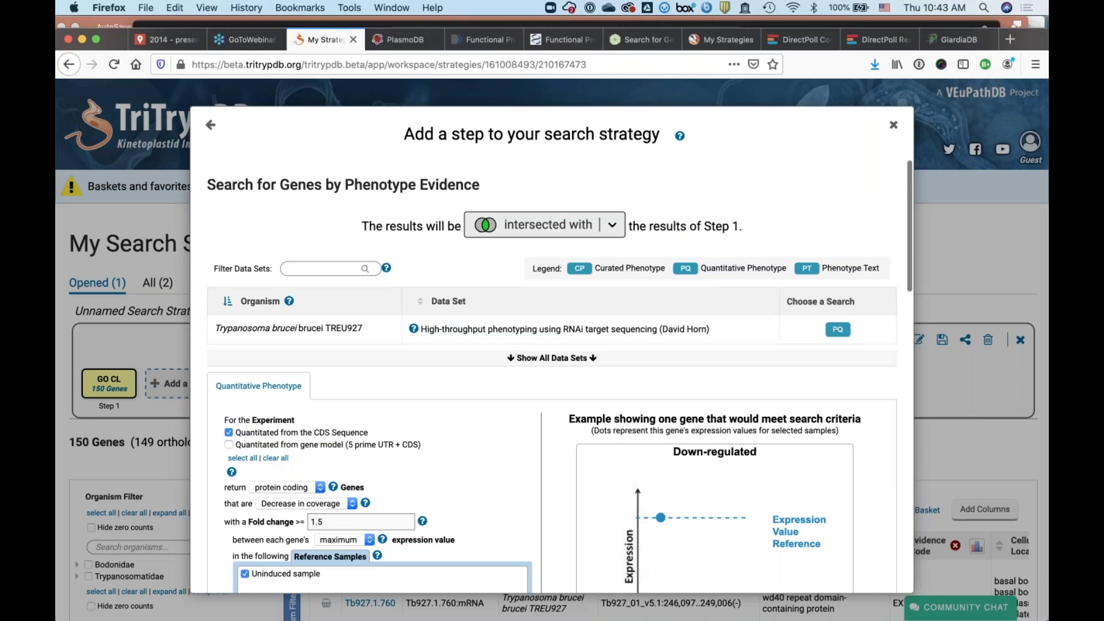
# Step: Choose Induced in bloodstream (BS) forms, 6 days (20 doublings) as the comparison sample
pyautogui.scroll(-5, 551, 373)
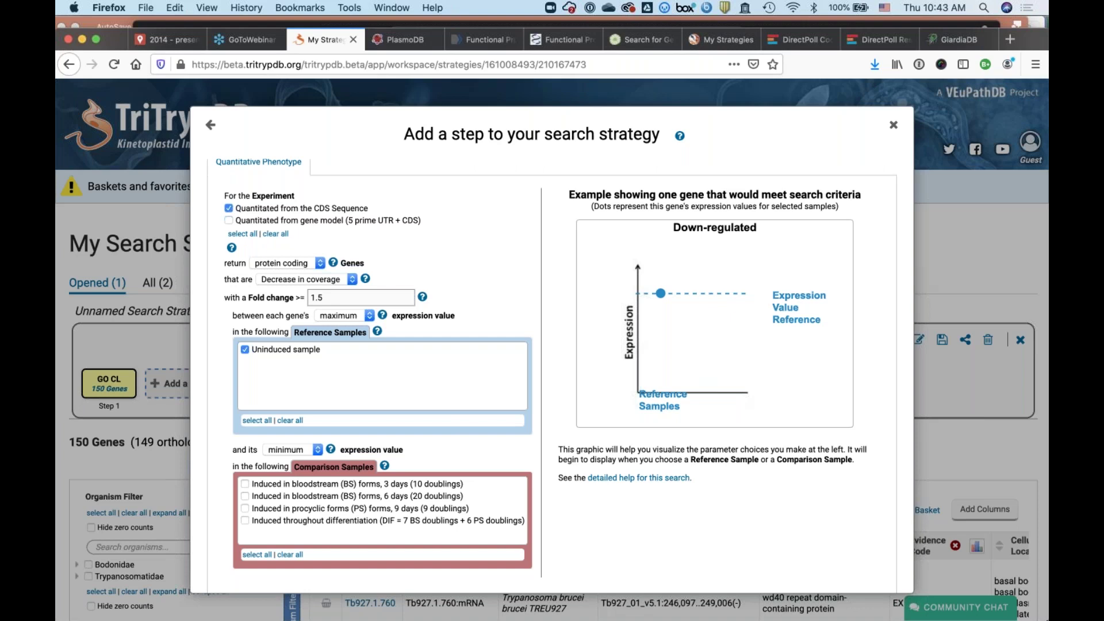
pyautogui.click(246, 496)
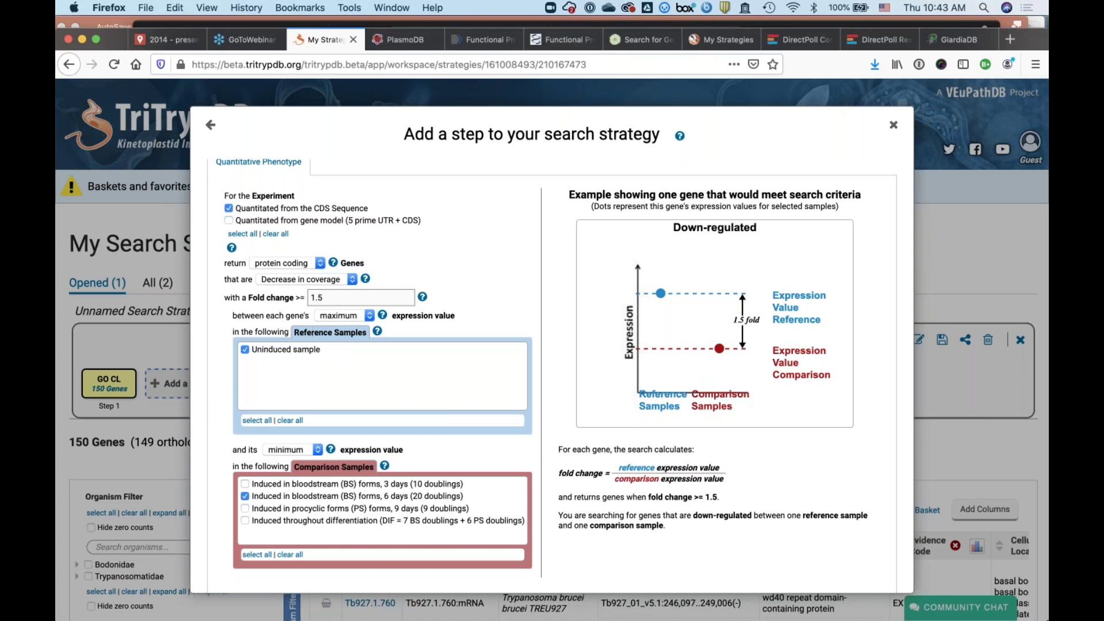
pyautogui.scroll(-10, 543, 462)
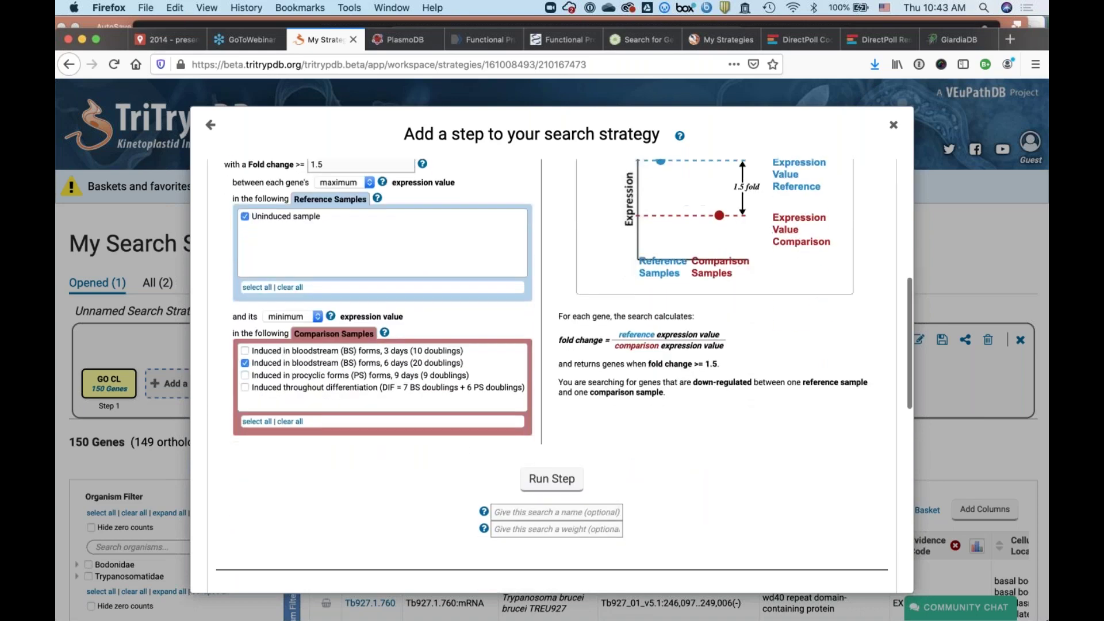
# Step: Read through the phenotype search's description and data set notes, and run the step
pyautogui.scroll(-3, 668, 458)
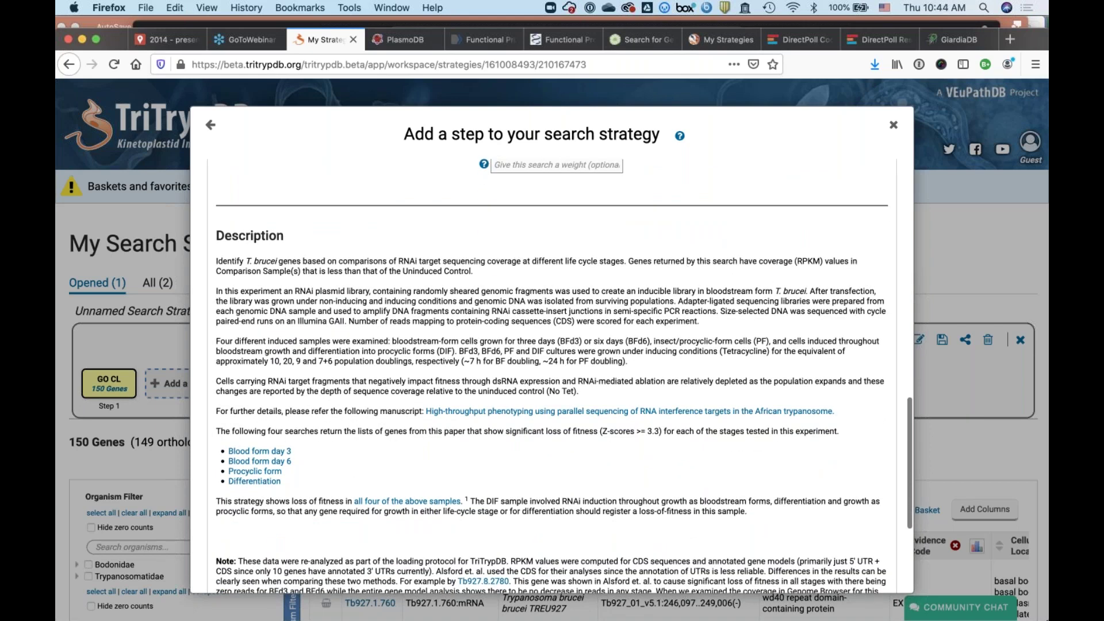
pyautogui.scroll(-5, 303, 510)
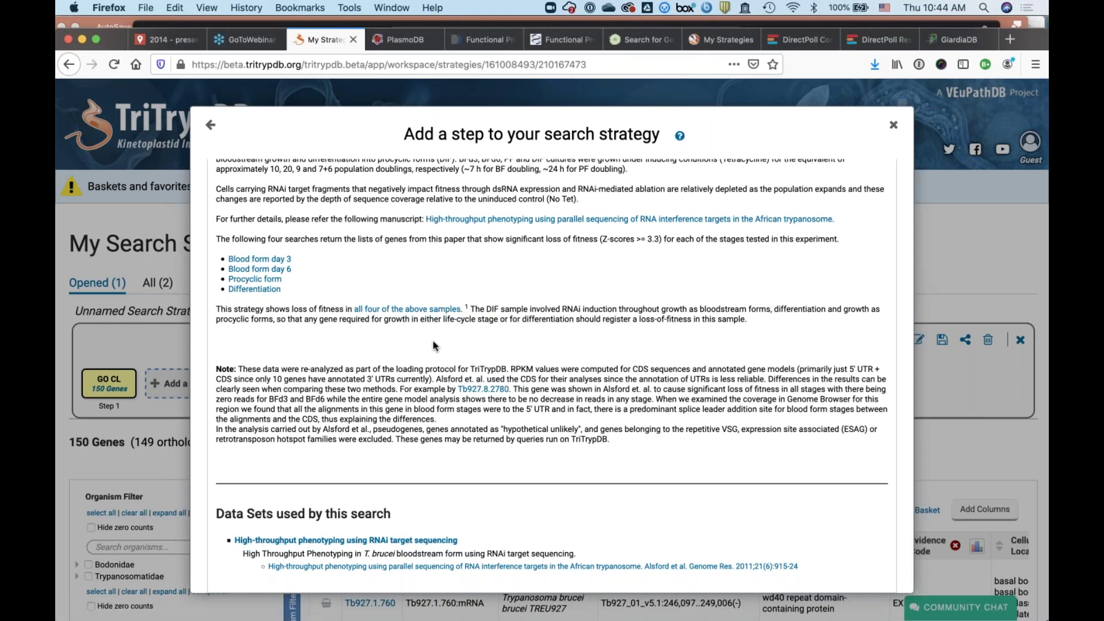
pyautogui.scroll(5, 434, 345)
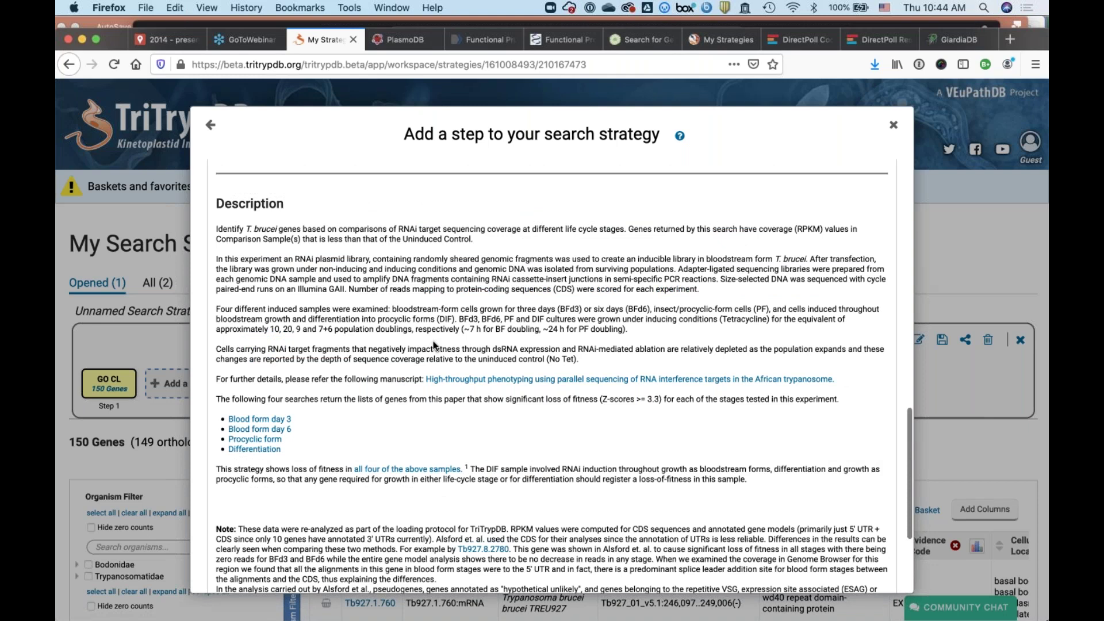
pyautogui.scroll(10, 434, 345)
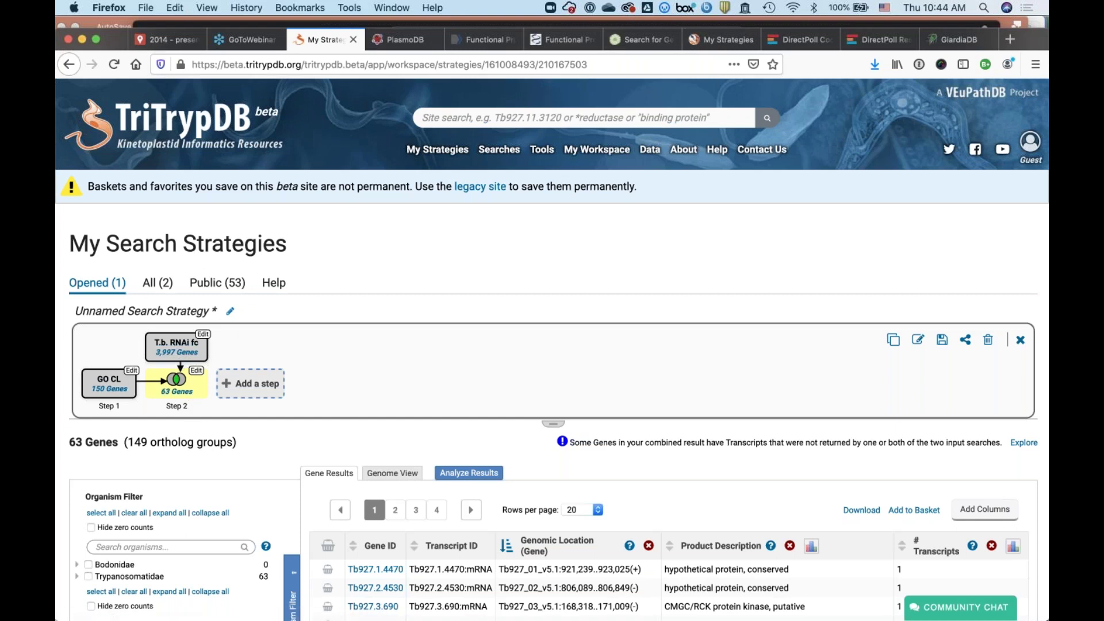
# Step: Revise the T.b. RNAi fc step of the strategy to a fold change of at least 5
pyautogui.click(204, 335)
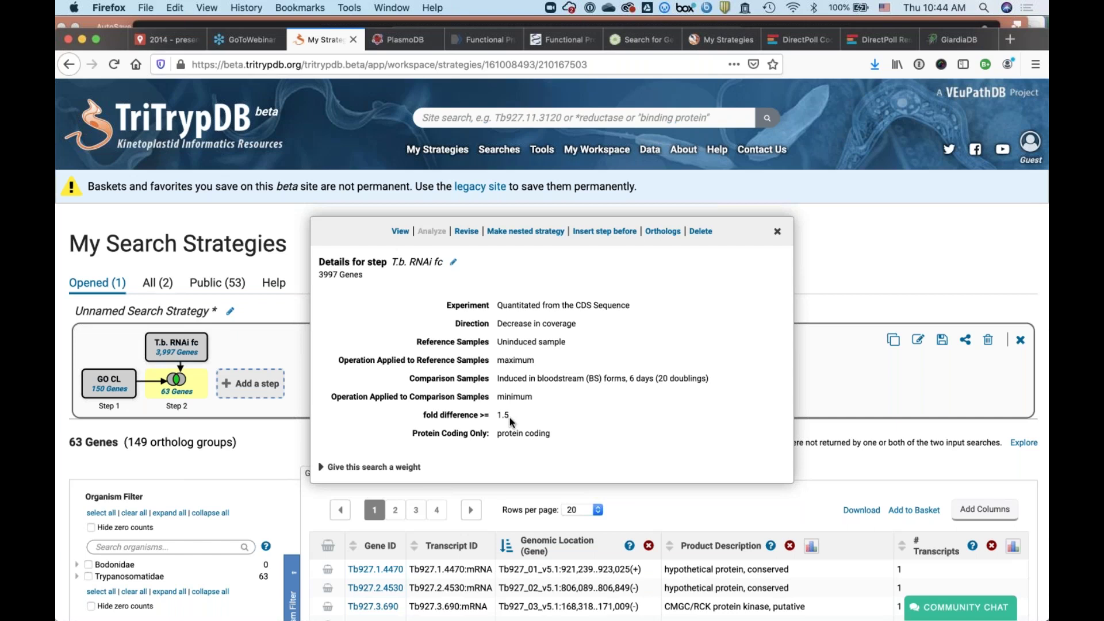
pyautogui.click(466, 231)
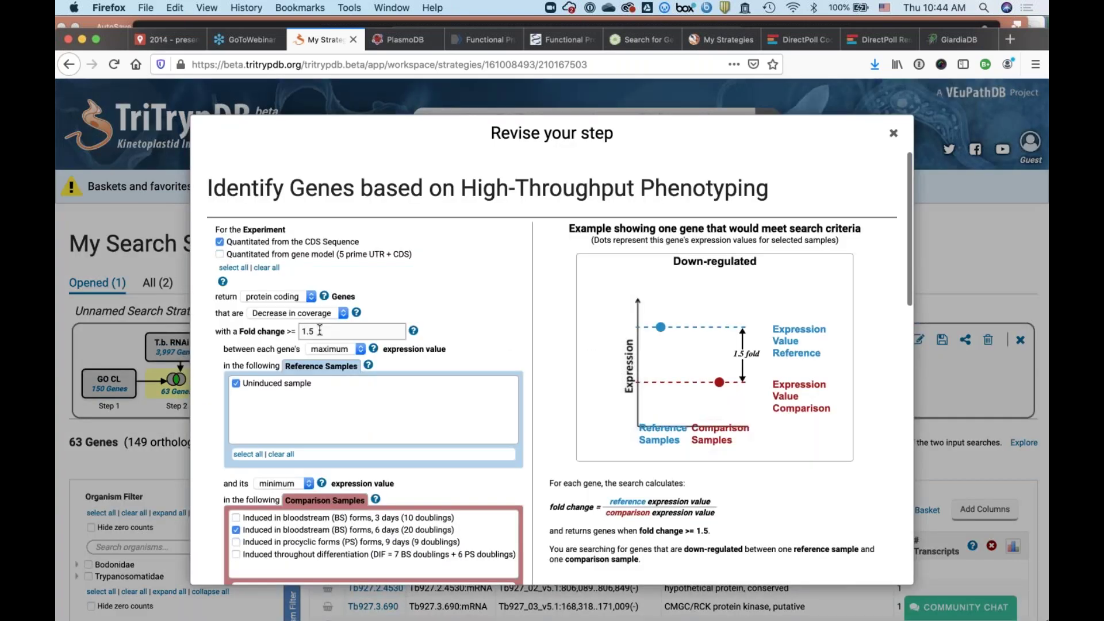
pyautogui.click(320, 330)
pyautogui.press('BackSpace')
pyautogui.press('BackSpace')
pyautogui.press('BackSpace')
pyautogui.write('5')
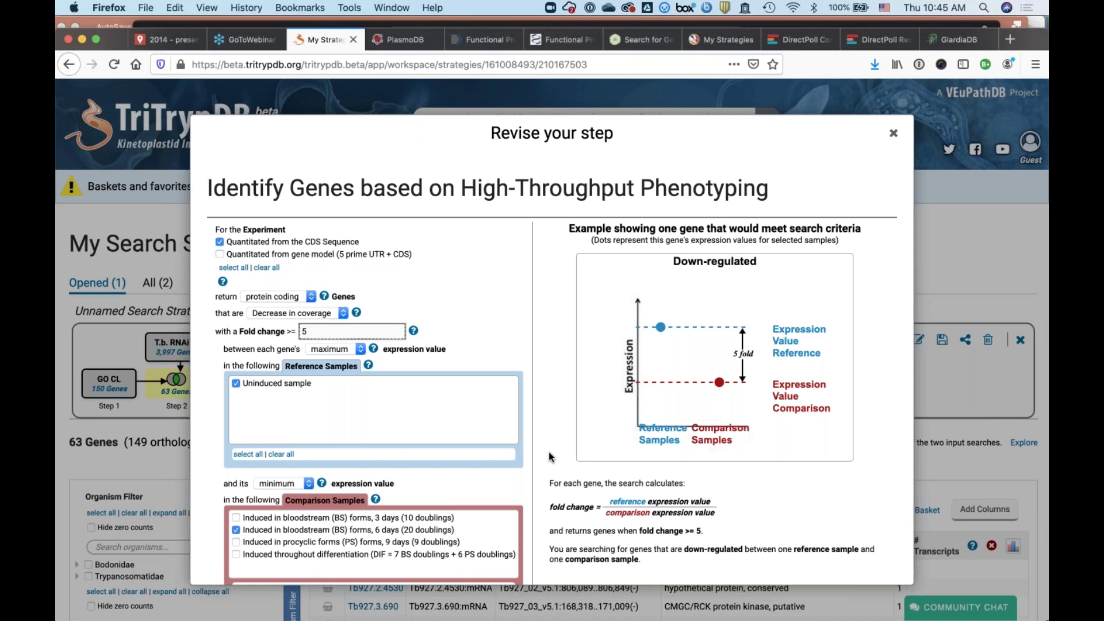
pyautogui.scroll(-5, 549, 457)
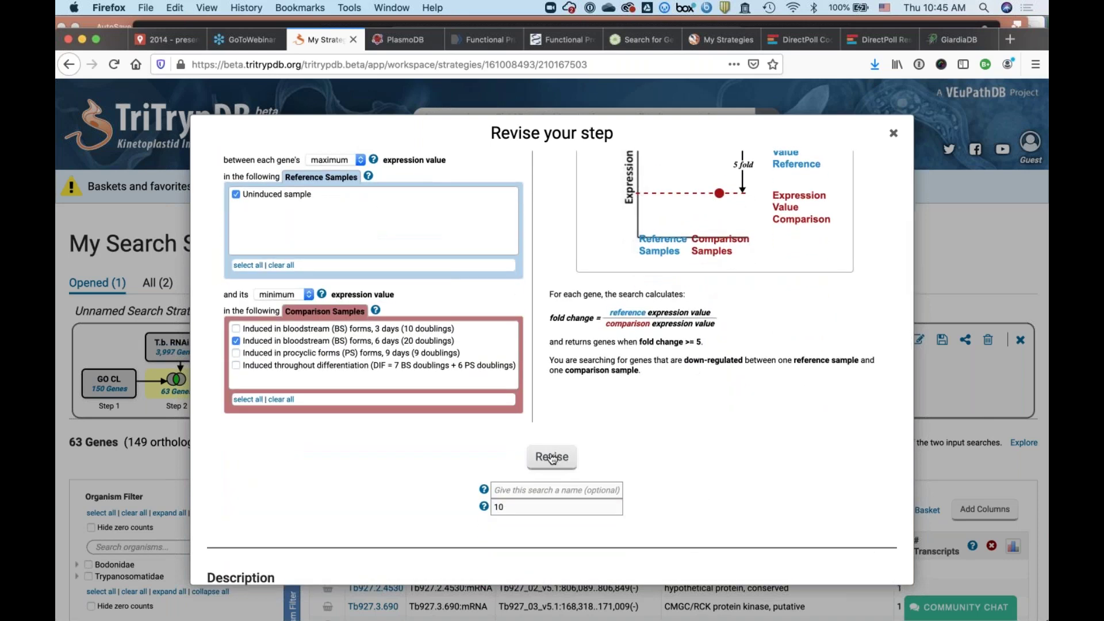
pyautogui.click(552, 457)
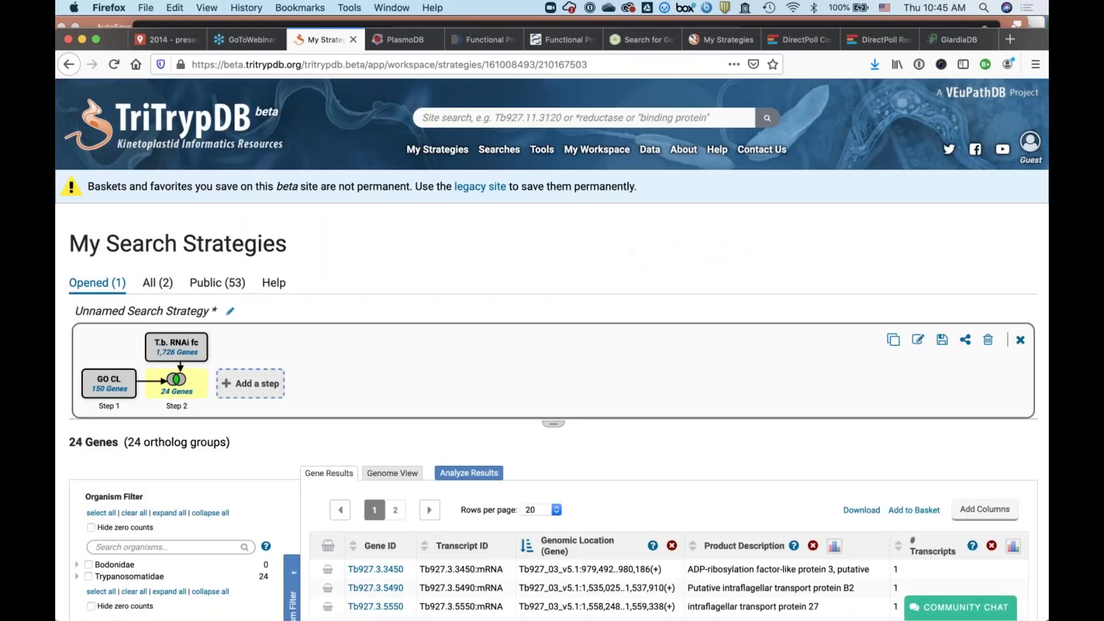
# Step: Look over the intersected gene list and examine the genes' chromosome locations in the Genome View
pyautogui.moveTo(198, 400)
pyautogui.scroll(-1, 760, 507)
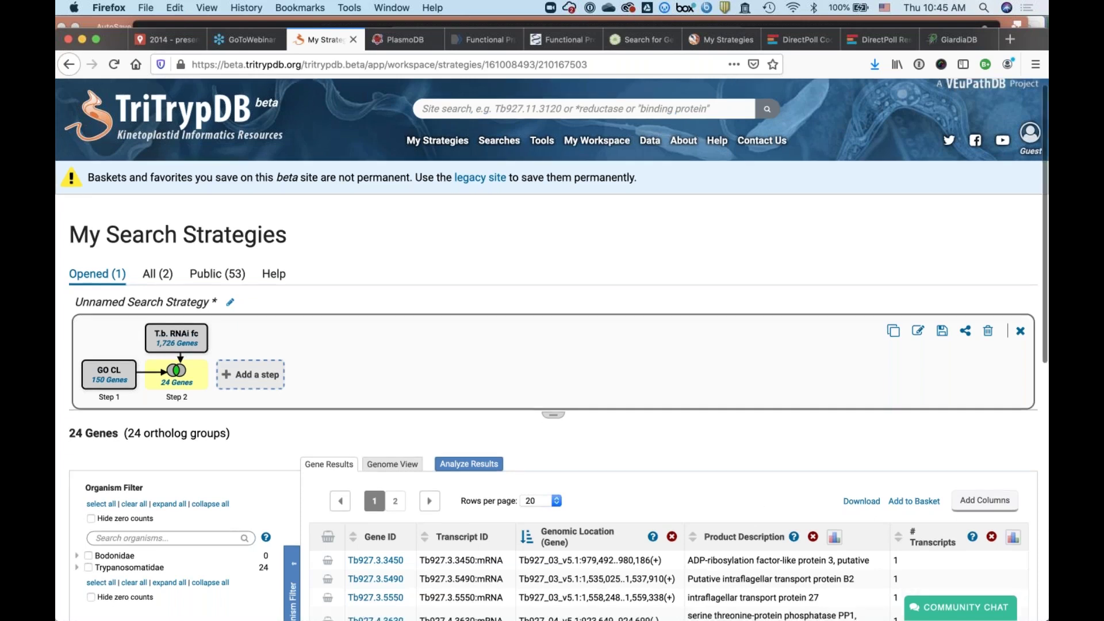
pyautogui.scroll(-5, 552, 403)
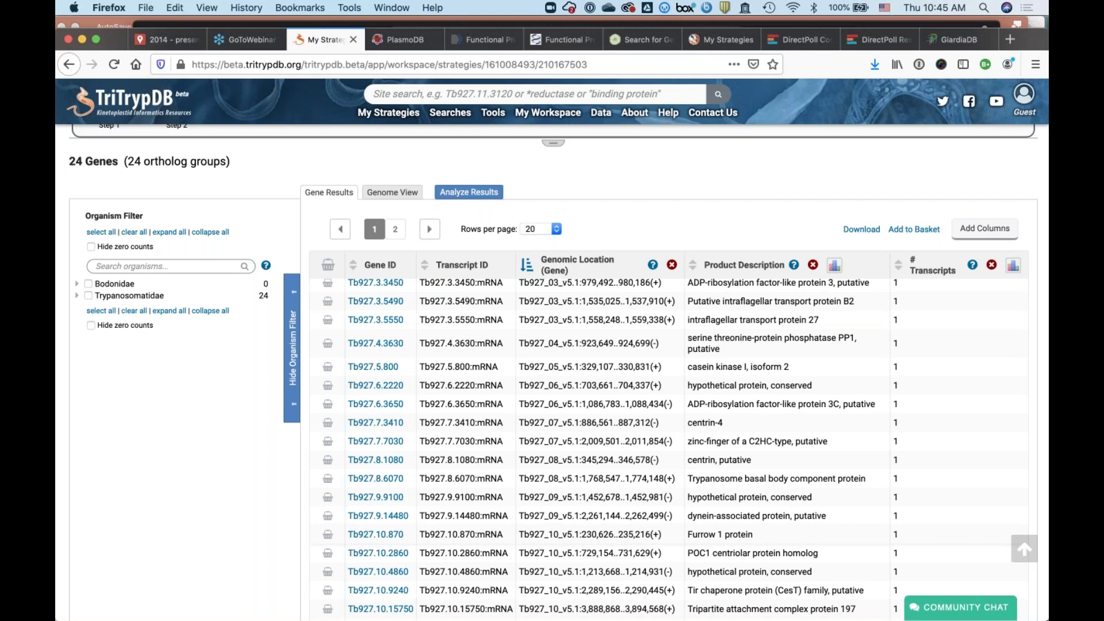
pyautogui.scroll(1, 602, 445)
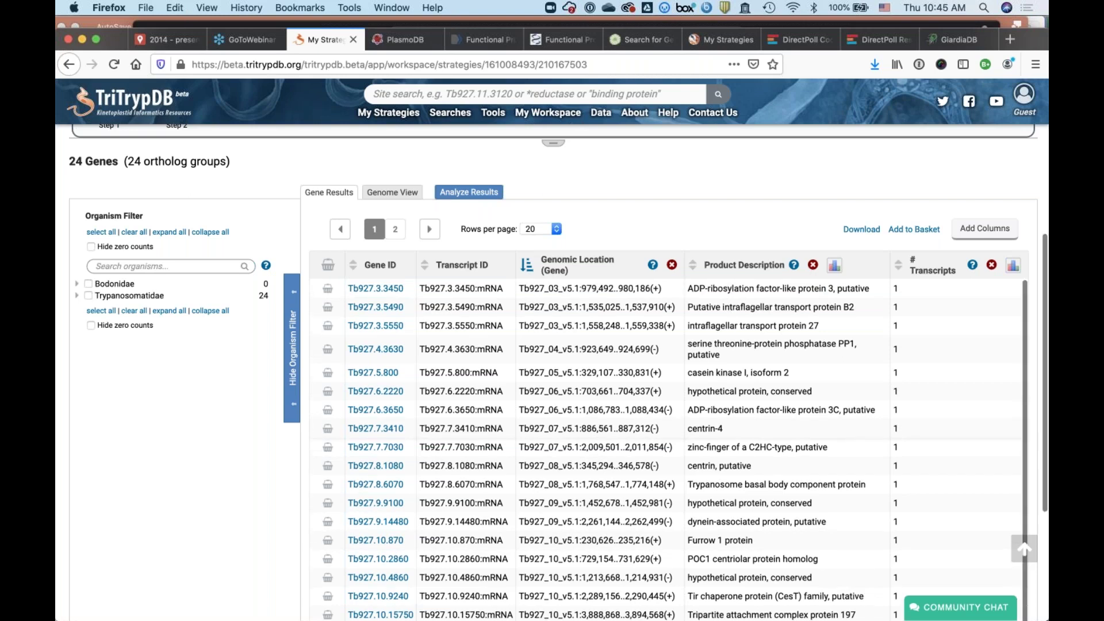
pyautogui.scroll(3, 372, 450)
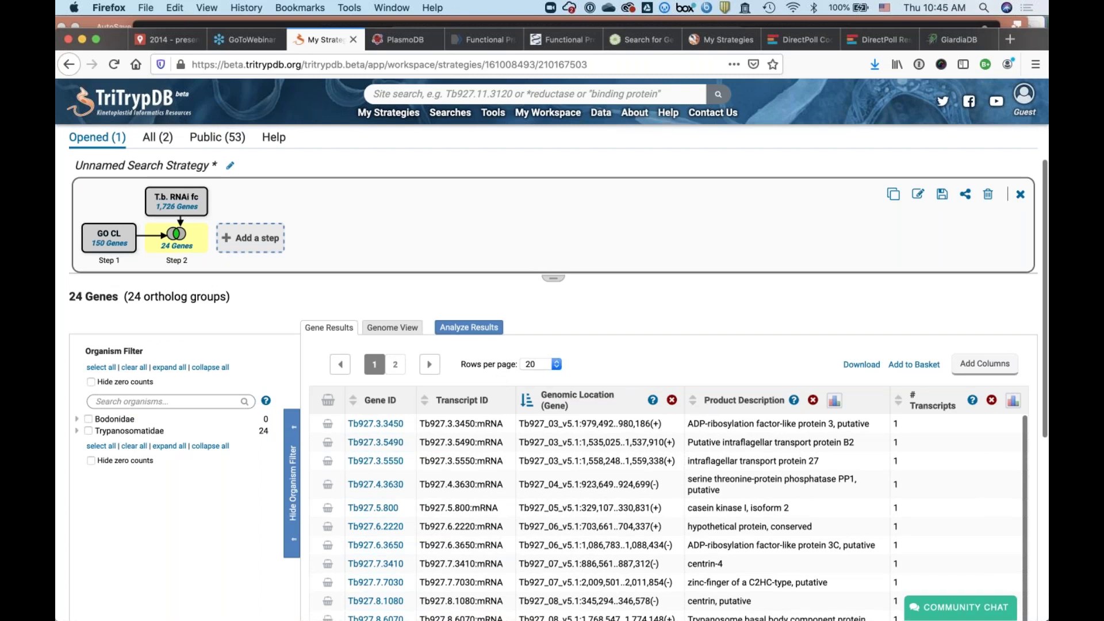
pyautogui.click(395, 328)
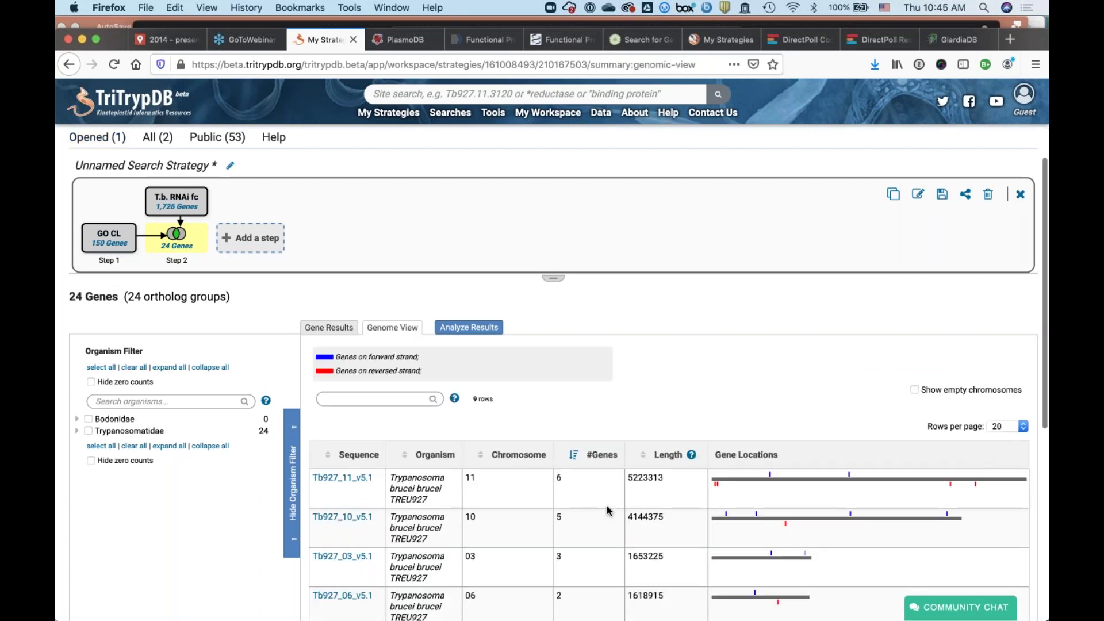
pyautogui.scroll(-4, 606, 505)
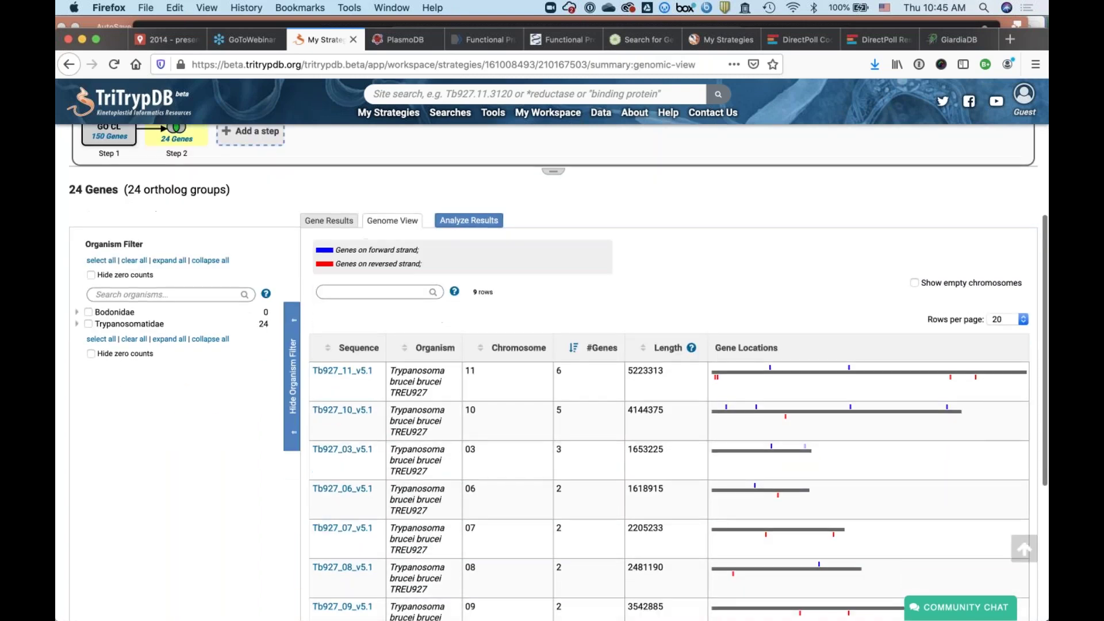
# Step: Open the analysis tools for the intersected genes and look over the enrichment options and the strategy
pyautogui.click(470, 222)
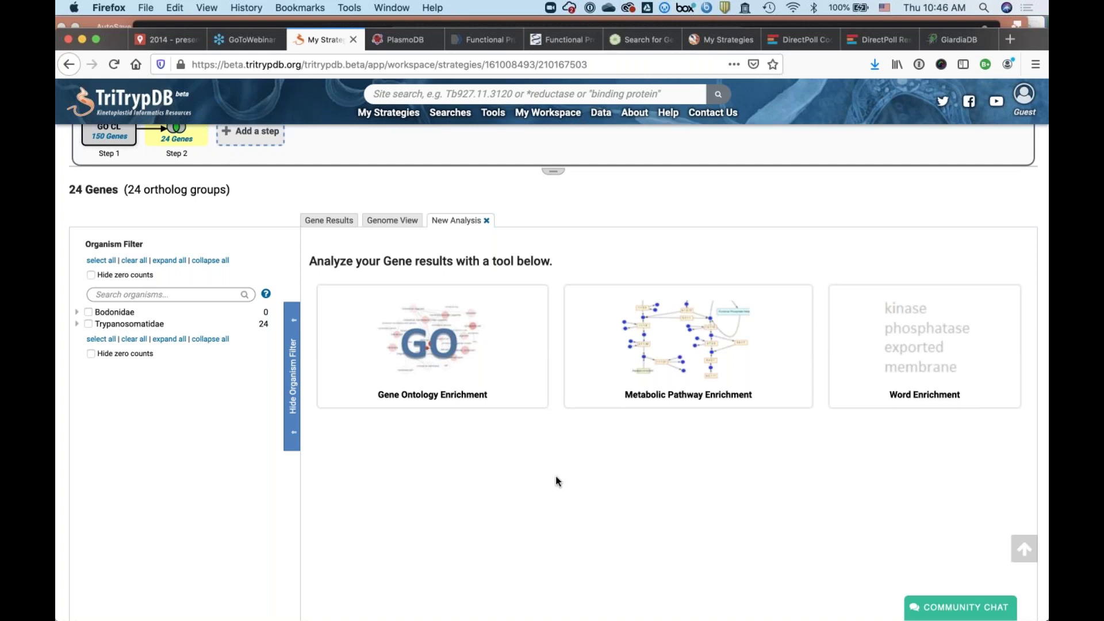
pyautogui.scroll(5, 556, 481)
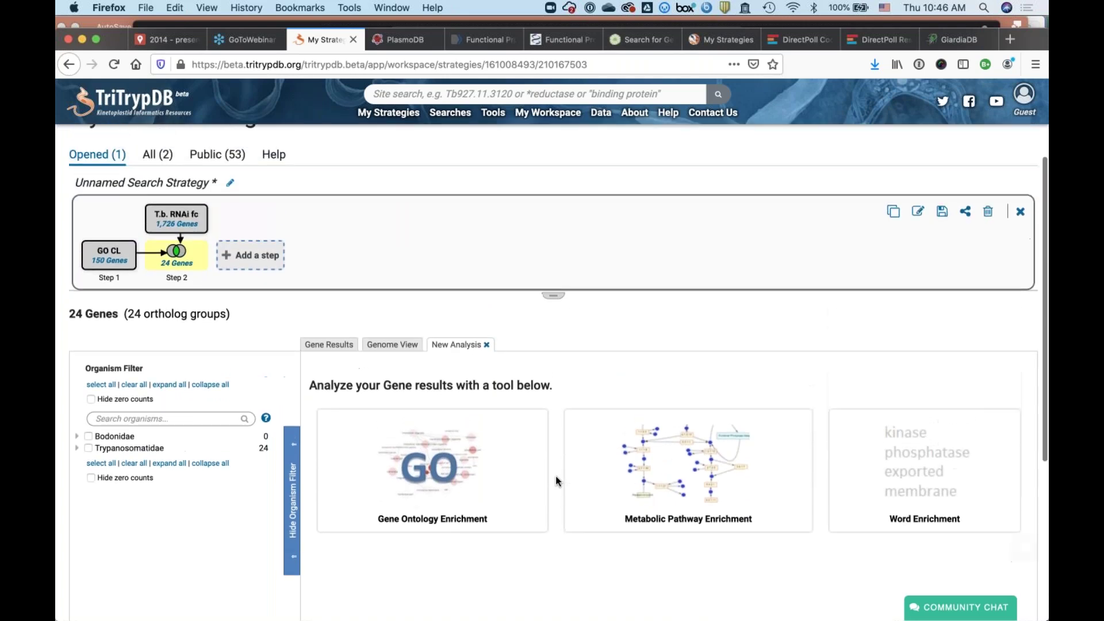
pyautogui.scroll(3, 555, 475)
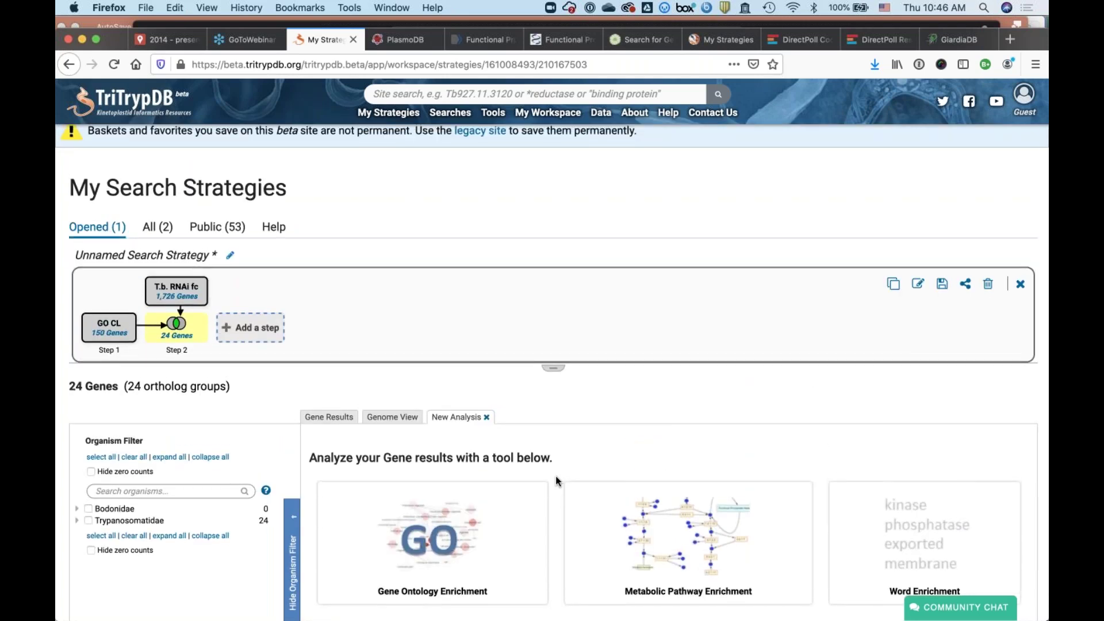
pyautogui.moveTo(347, 311)
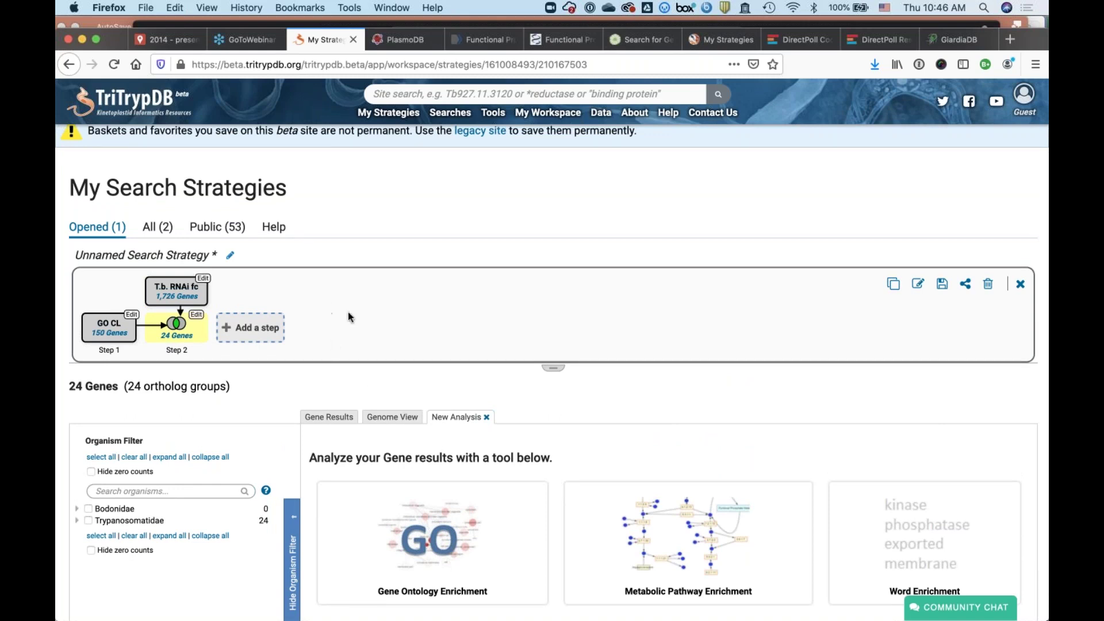
# Step: Switch to the ToxoDB home page, filter its searches by "loc", and open the Localization by LOPIT Mass Spec search
pyautogui.click(640, 40)
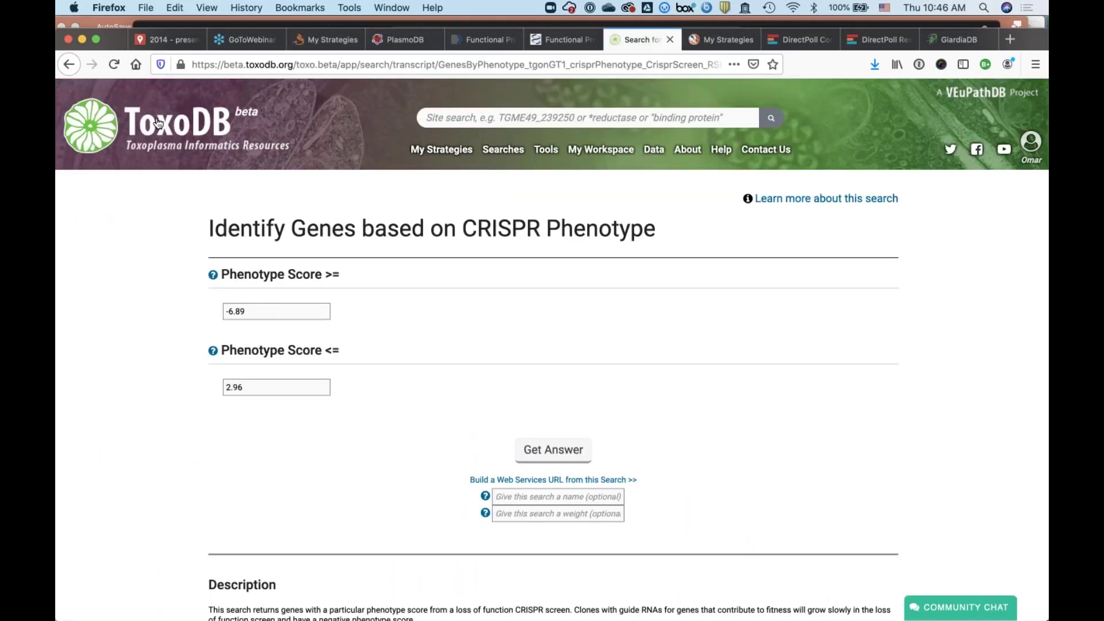
pyautogui.press('super+r')
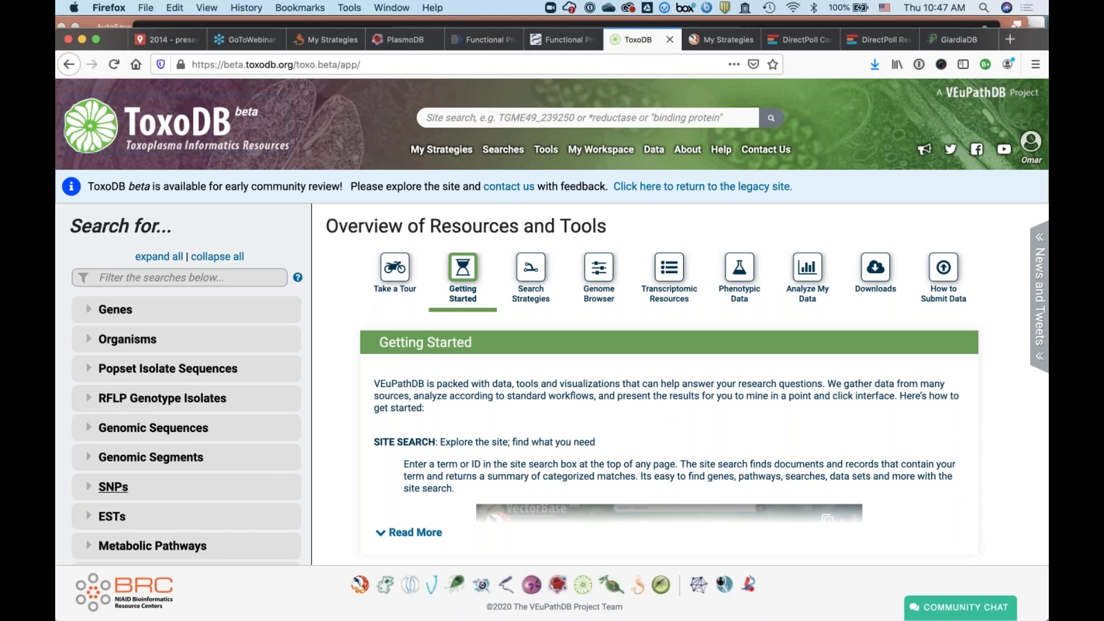
pyautogui.click(140, 277)
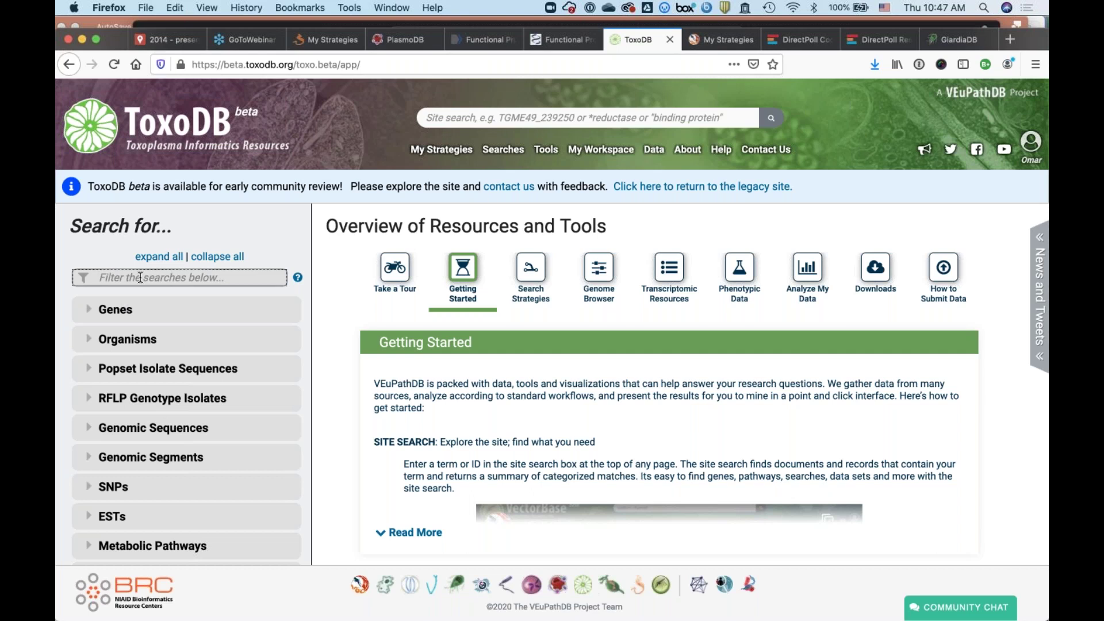
pyautogui.write('ph')
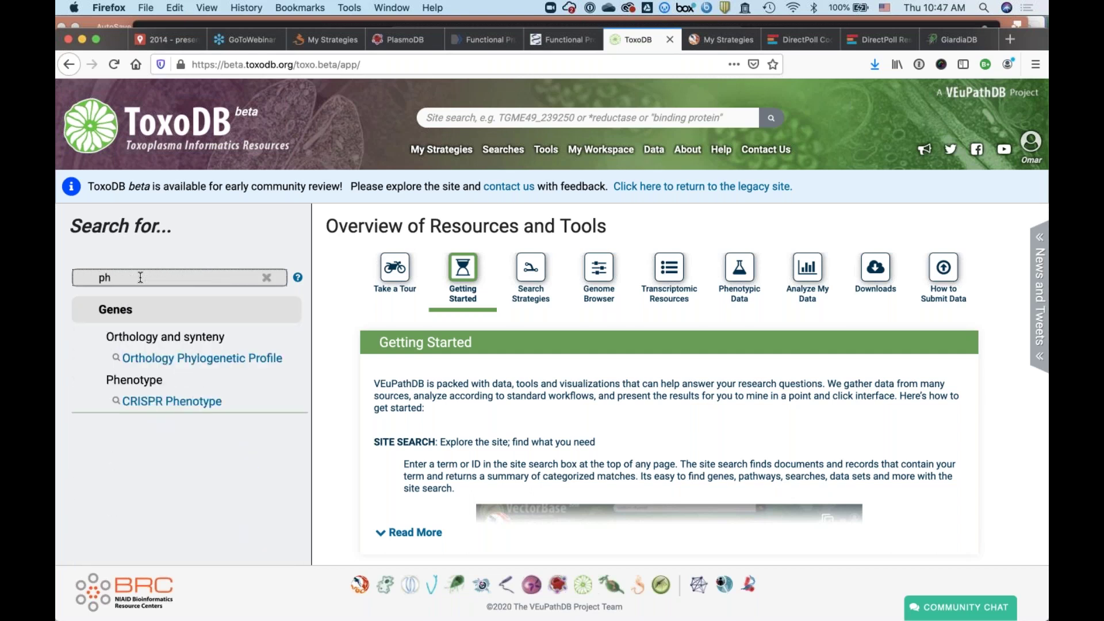
pyautogui.press('BackSpace')
pyautogui.press('BackSpace')
pyautogui.write('loc')
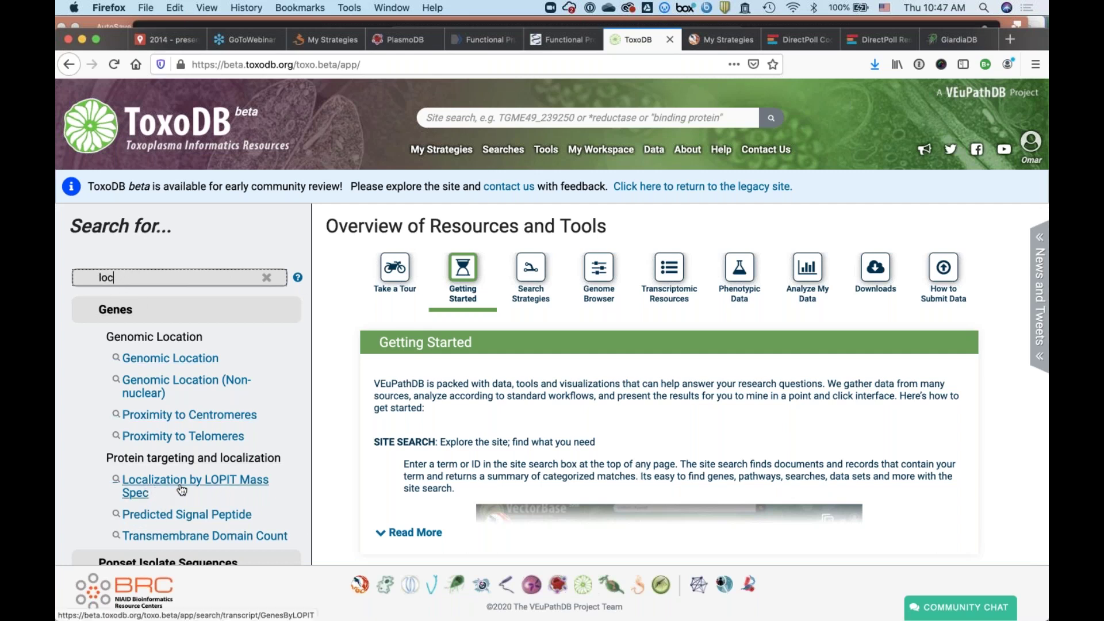
pyautogui.moveTo(183, 488)
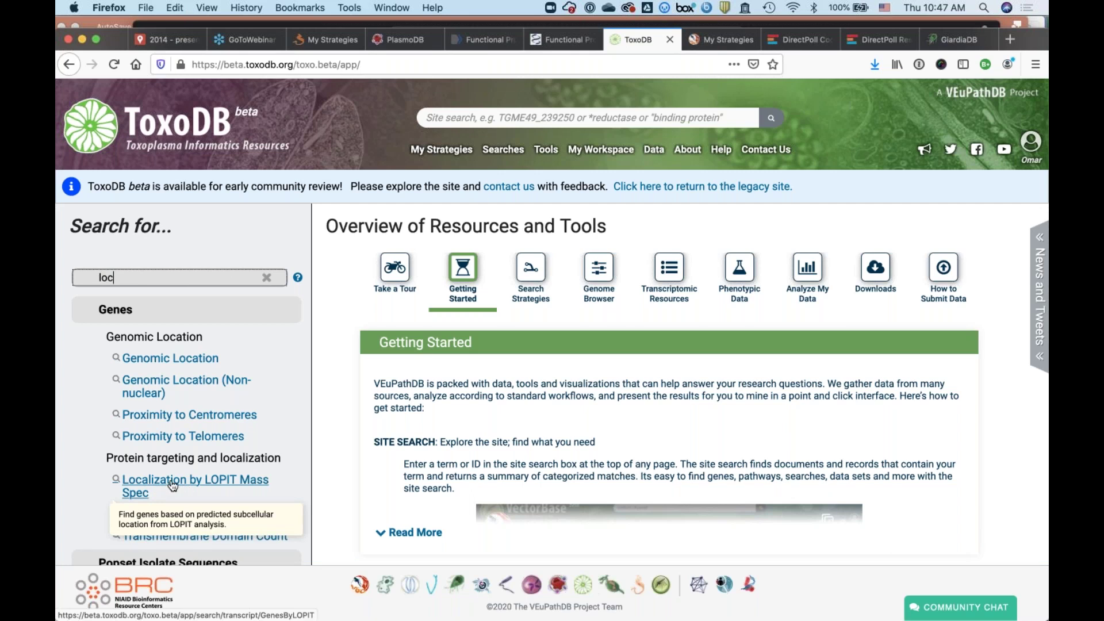
pyautogui.click(183, 485)
# Step: Filter the subcellular location variables by "api" and choose apicoplast probability
pyautogui.scroll(-2, 223, 400)
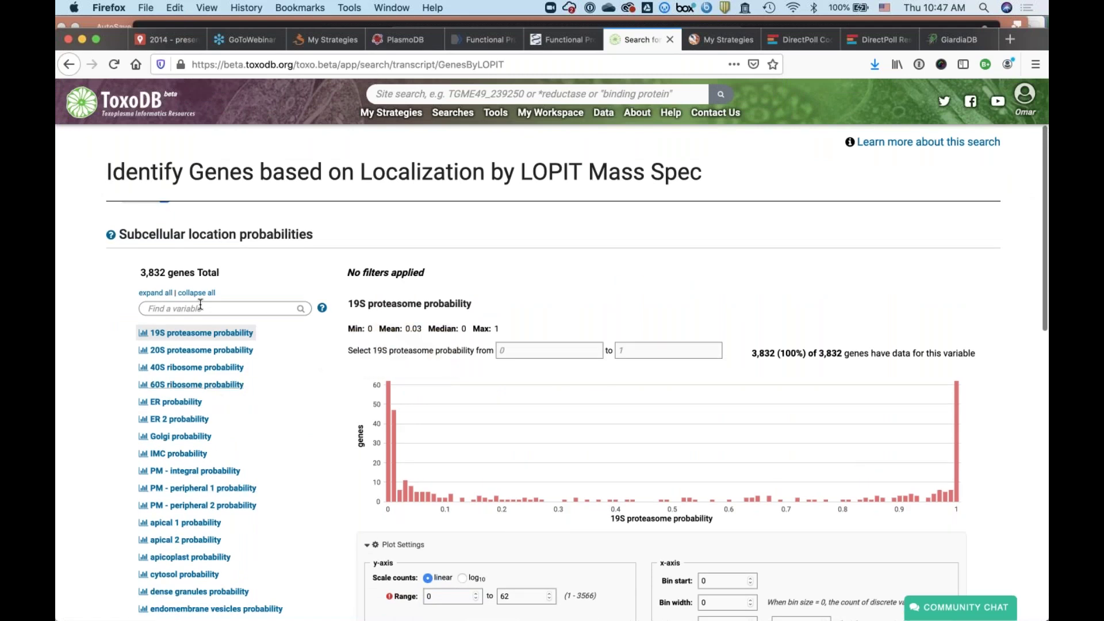
pyautogui.click(183, 308)
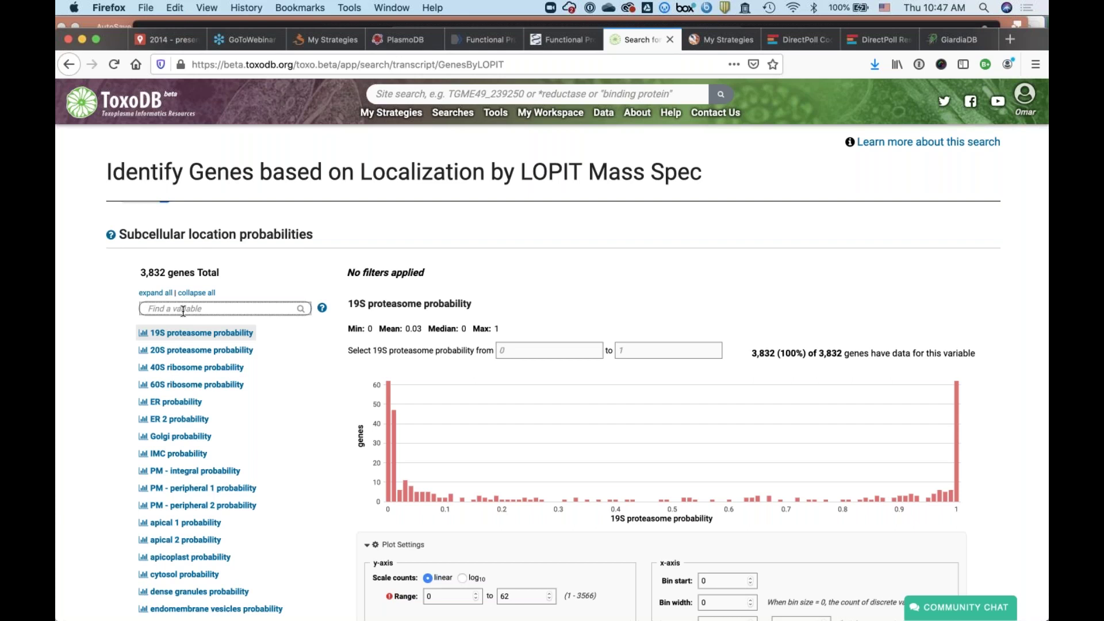
pyautogui.write('api')
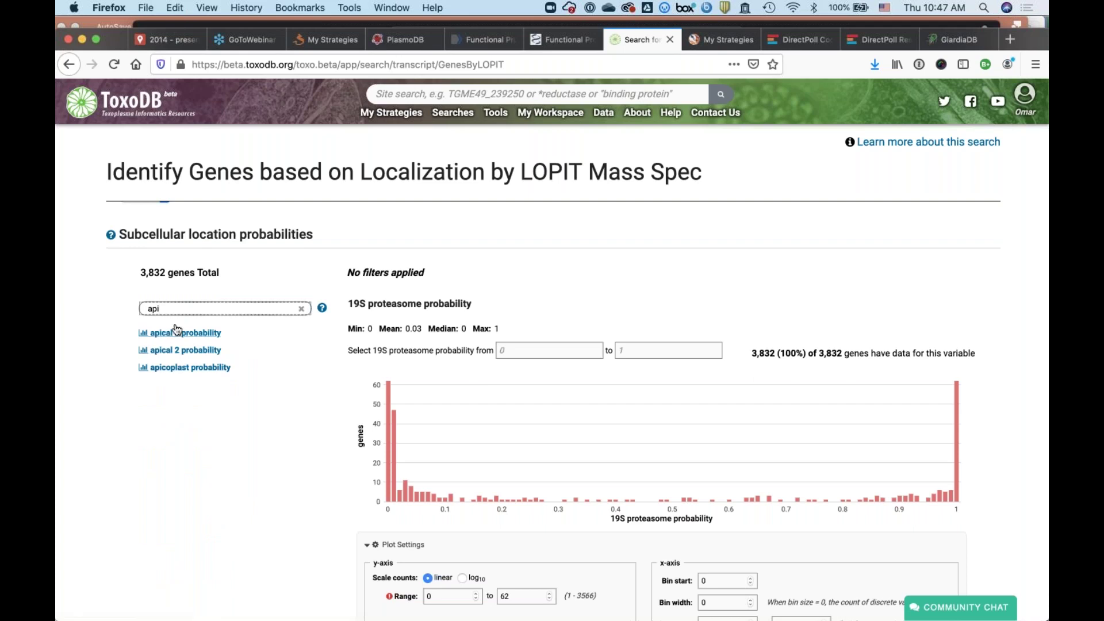
pyautogui.click(182, 371)
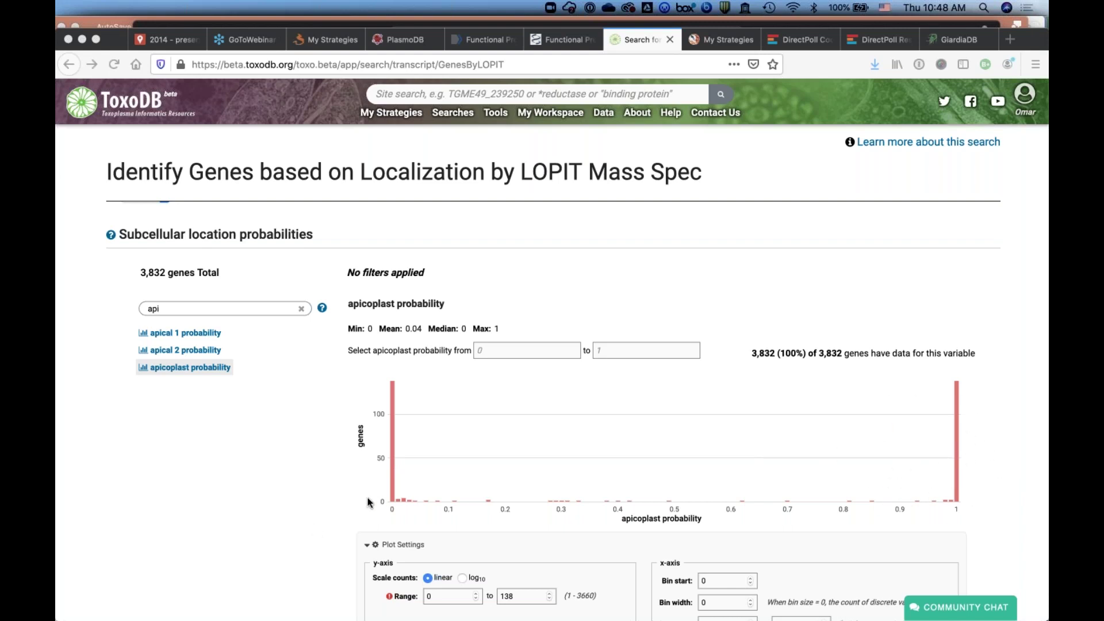
# Step: Review the LOPIT search's method choices and read its description of the MAP and MCMC probabilities
pyautogui.scroll(3, 293, 465)
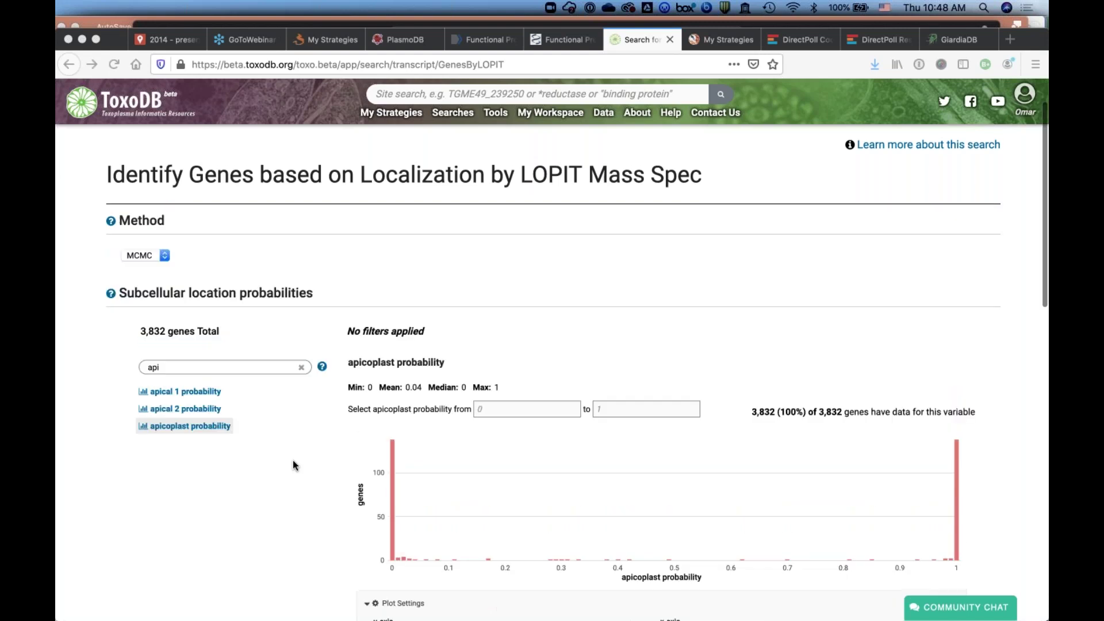
pyautogui.click(165, 307)
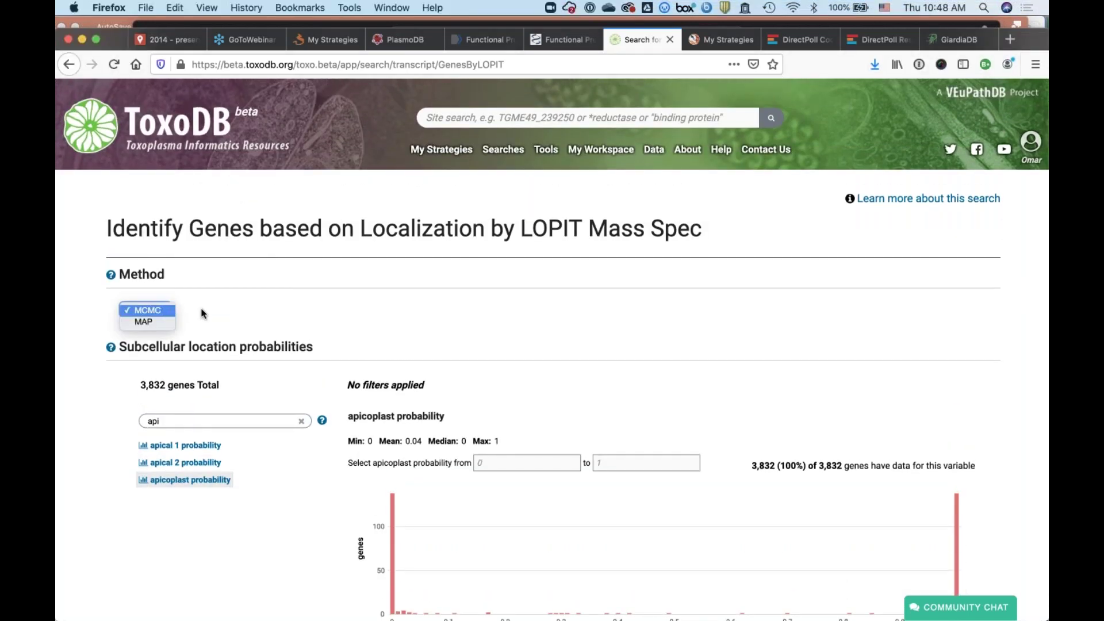
pyautogui.click(283, 540)
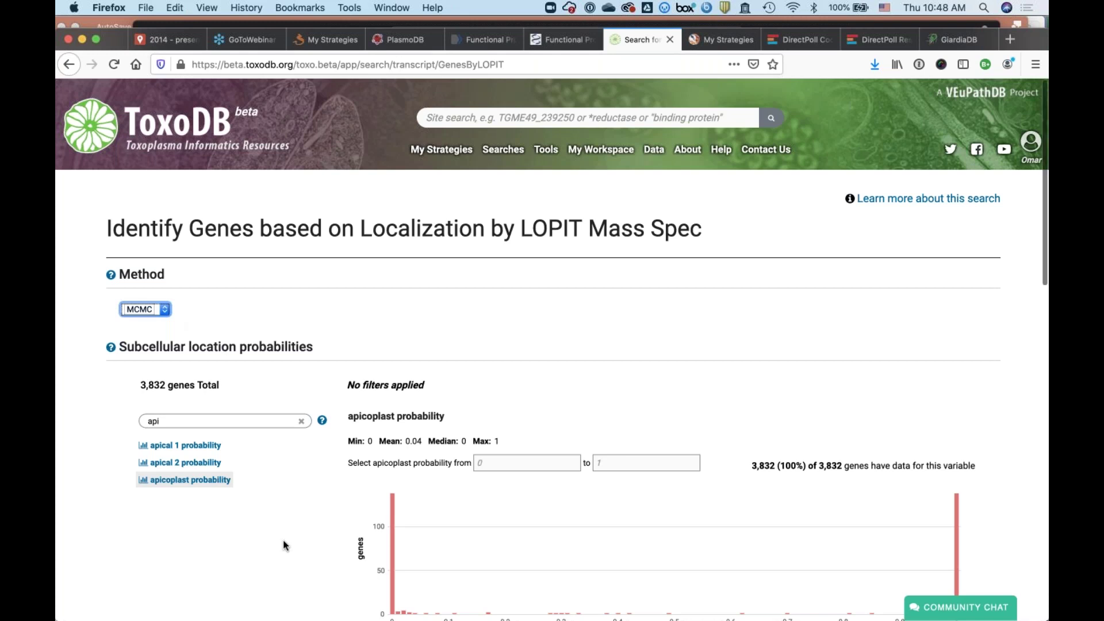
pyautogui.scroll(-5, 283, 539)
pyautogui.scroll(-10, 283, 540)
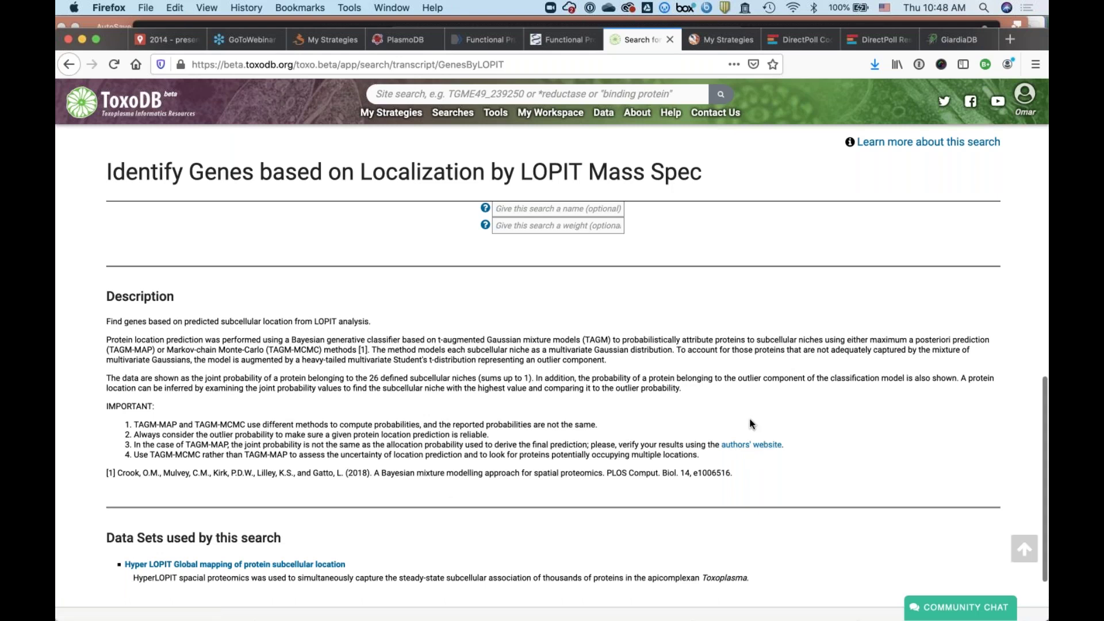
pyautogui.scroll(1, 750, 424)
pyautogui.scroll(10, 750, 424)
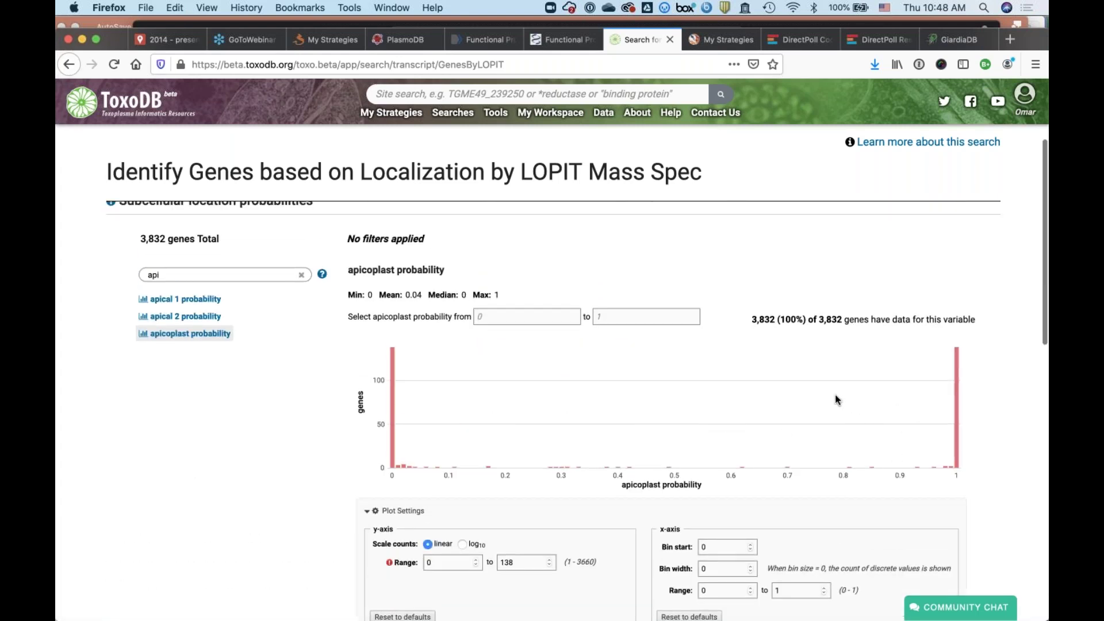
# Step: Select apicoplast probabilities from about 0.78 to 1 on the histogram and run the LOPIT search
pyautogui.moveTo(835, 399); pyautogui.dragTo(966, 408)
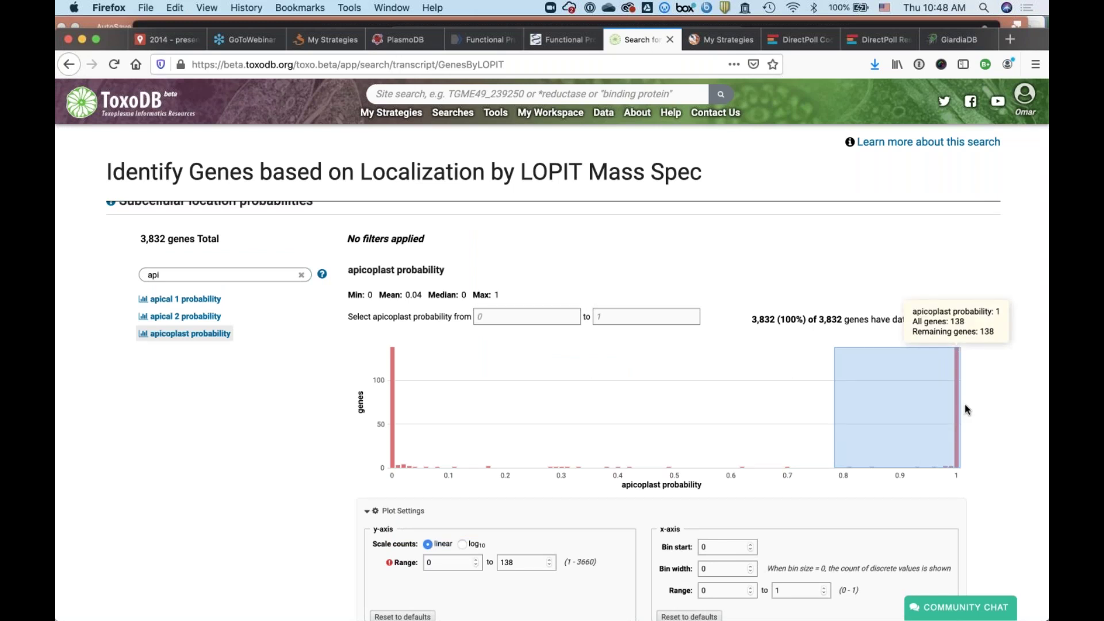
pyautogui.moveTo(965, 405); pyautogui.dragTo(964, 405)
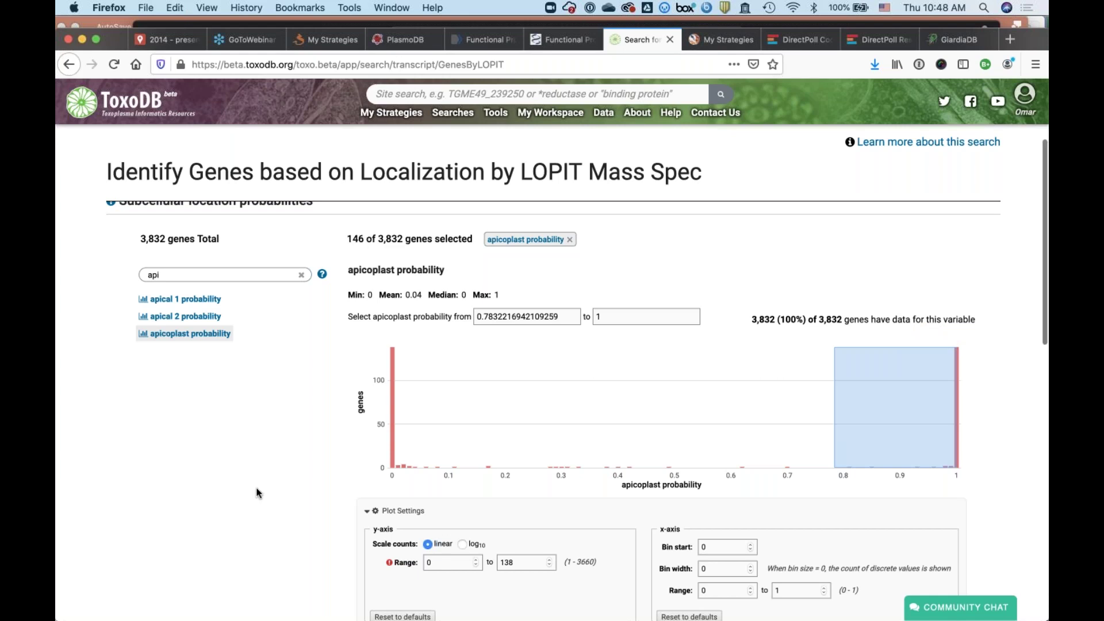
pyautogui.scroll(-5, 257, 490)
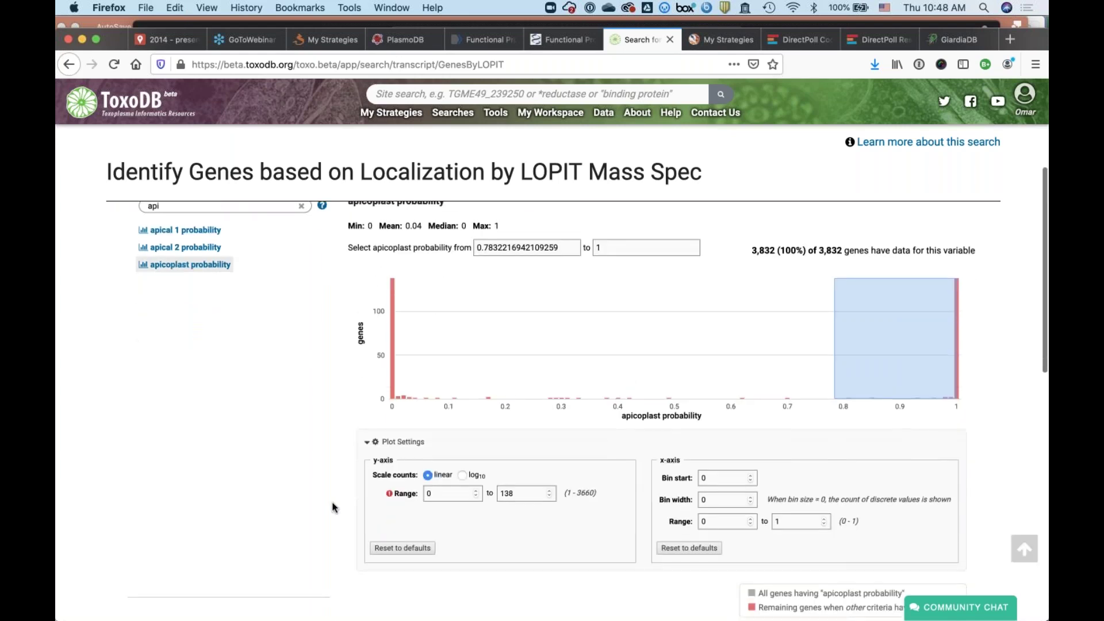
pyautogui.scroll(-4, 332, 502)
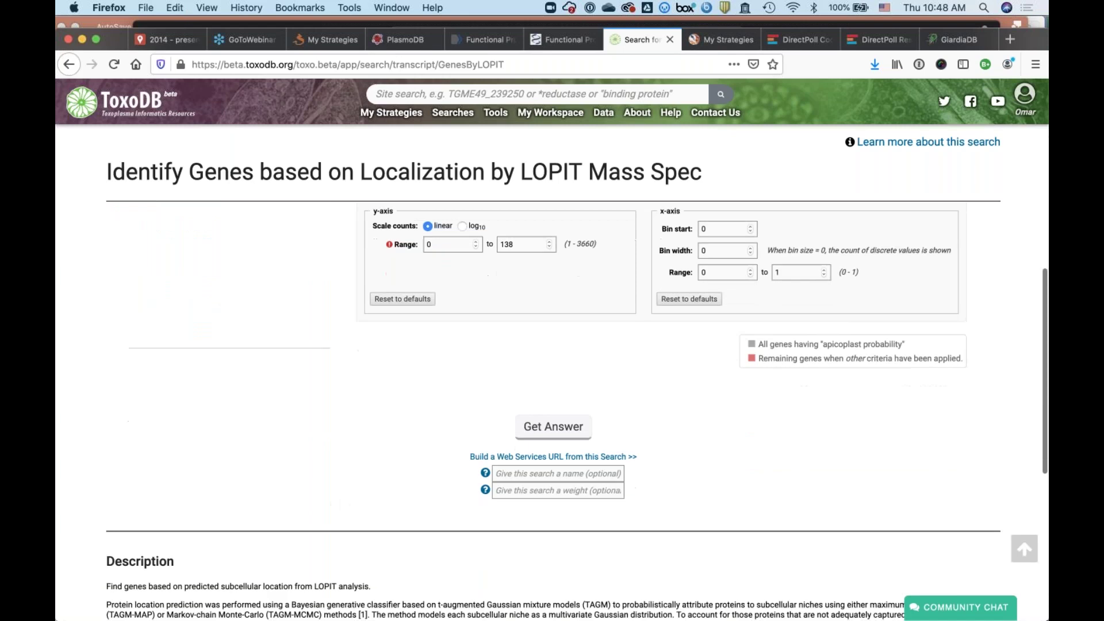
pyautogui.click(549, 413)
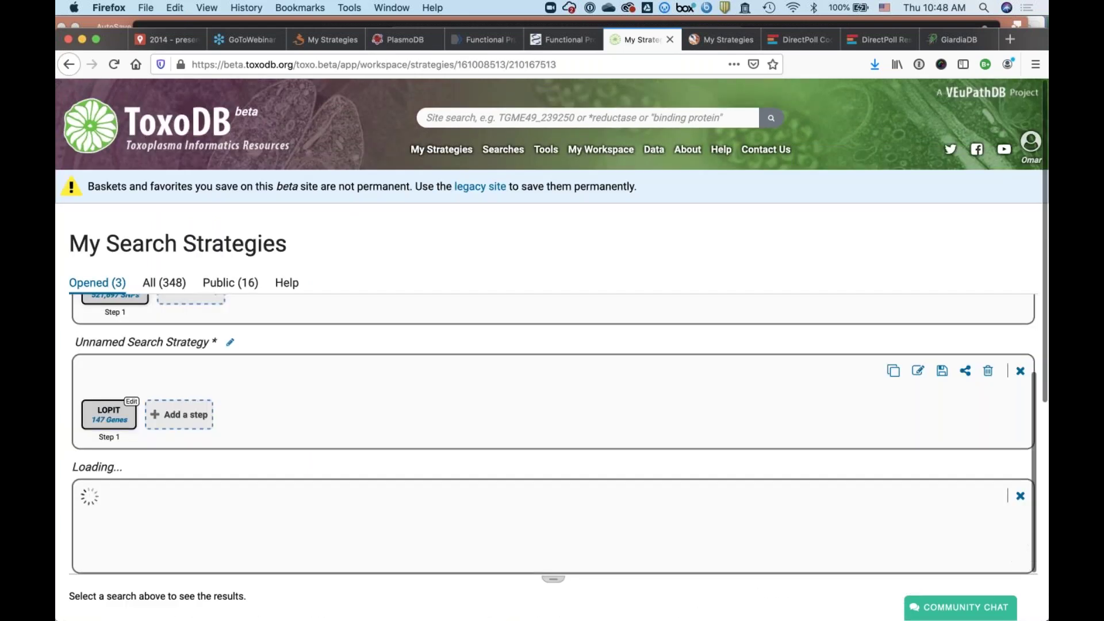
# Step: Close the older One Group SNP and 147-gene LOPIT strategies, keeping only the new LOPIT strategy open
pyautogui.scroll(3, 186, 297)
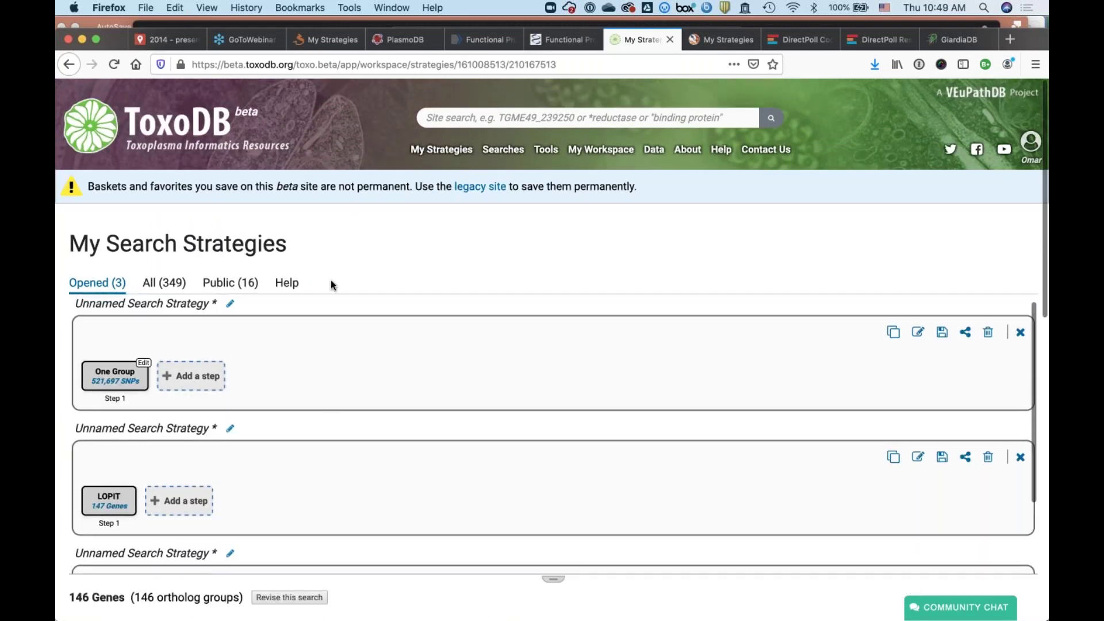
pyautogui.scroll(1, 289, 430)
pyautogui.scroll(-1, 289, 430)
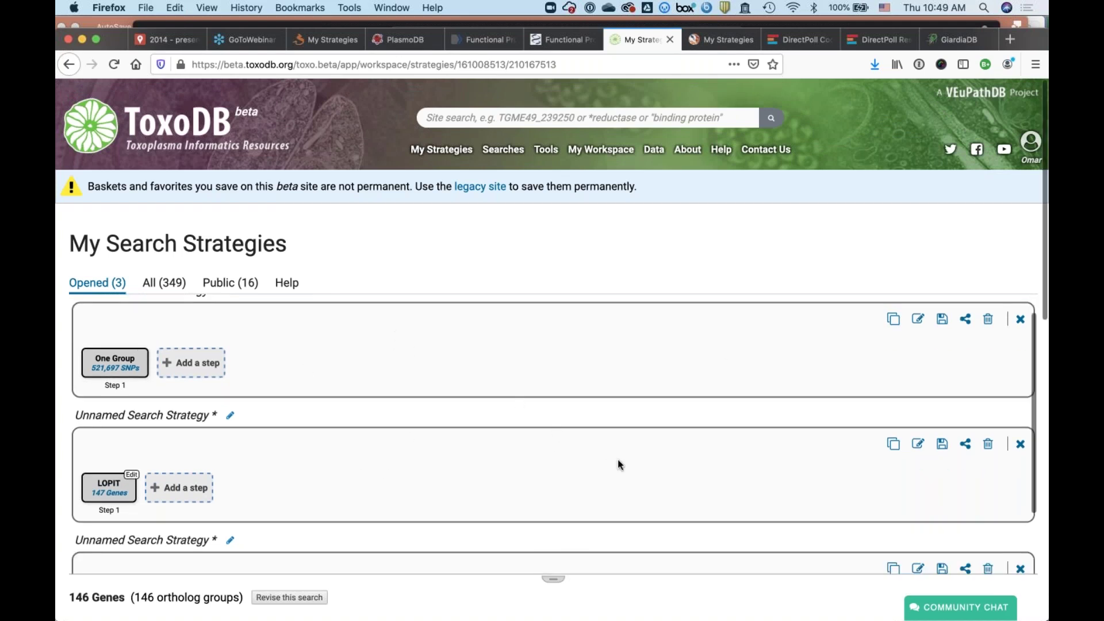
pyautogui.scroll(-2, 617, 460)
pyautogui.scroll(-1, 402, 450)
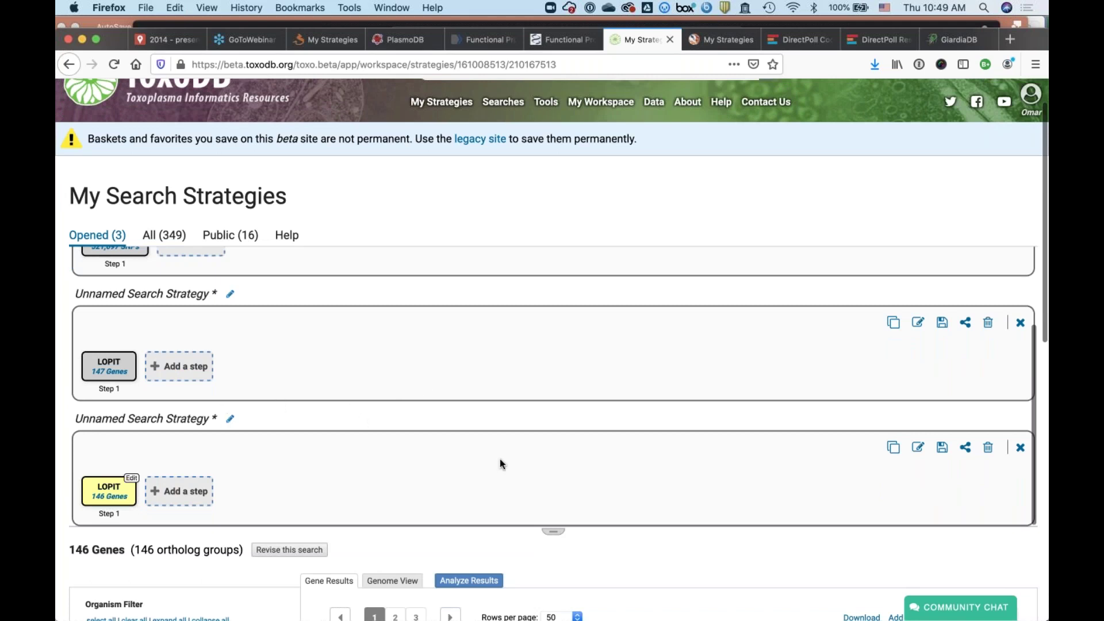
pyautogui.scroll(2, 920, 368)
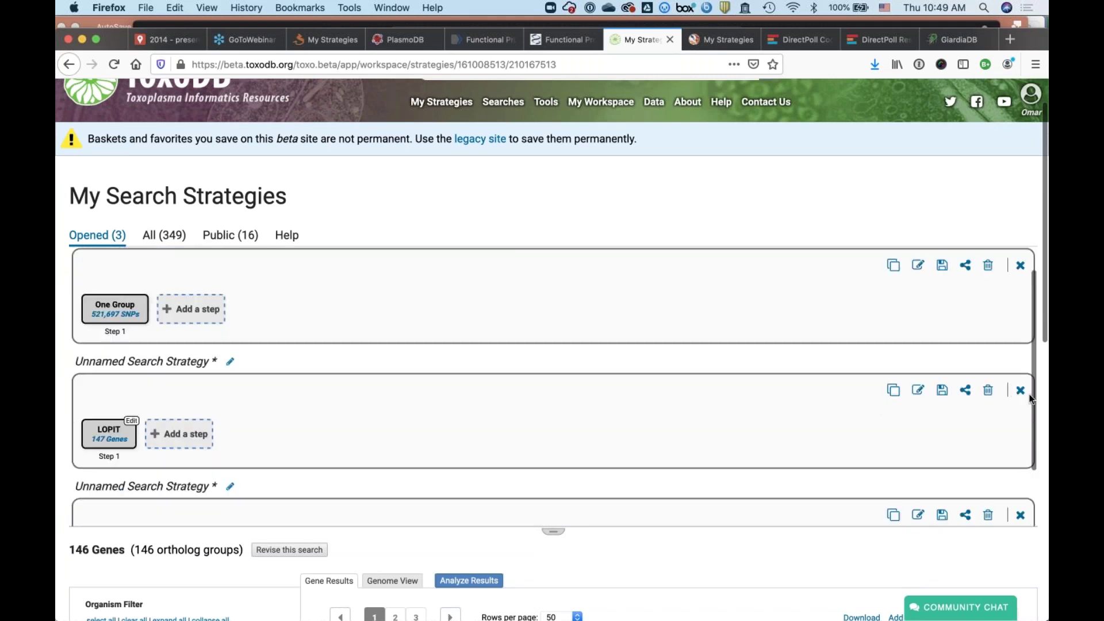
pyautogui.click(1019, 272)
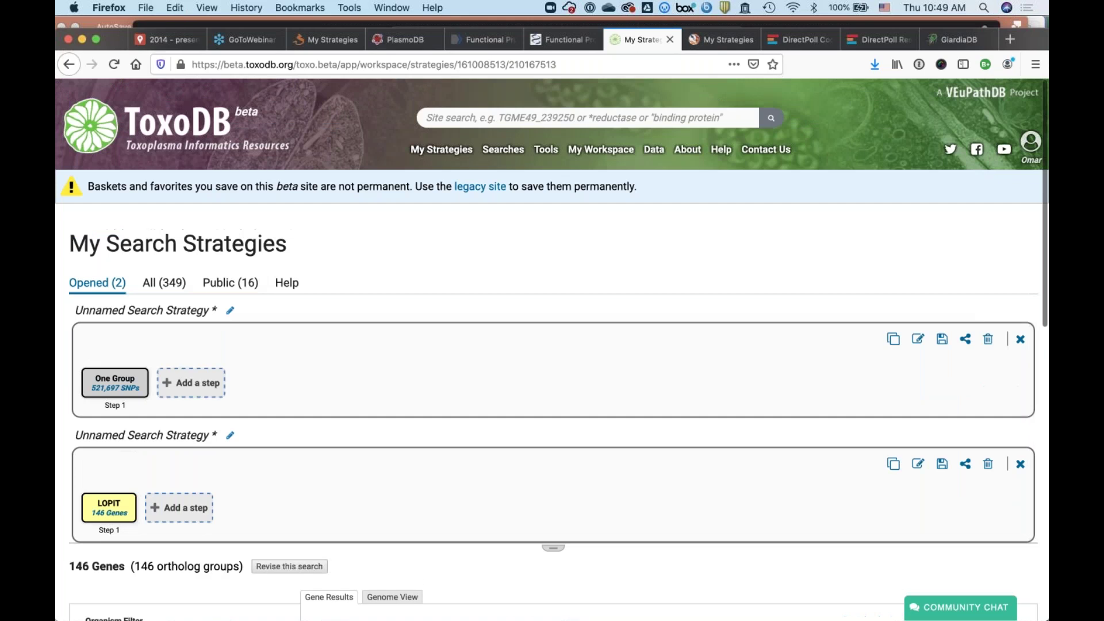
pyautogui.click(1022, 342)
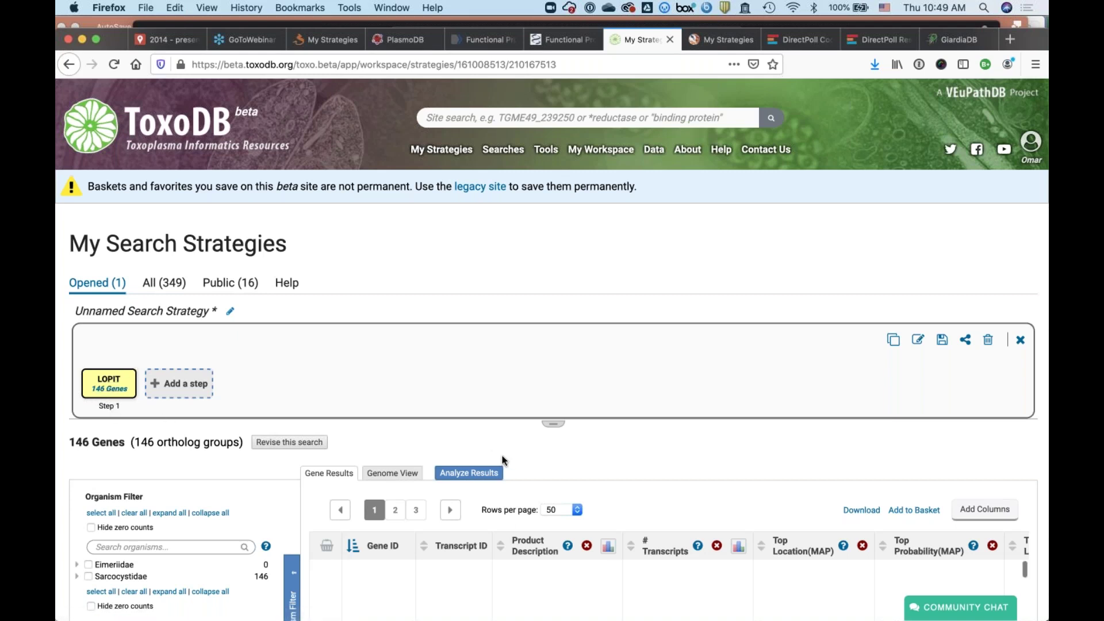
# Step: Examine the LOPIT gene results, including the MAP and MCMC top location and probability columns and the LOPIT probability graphs
pyautogui.scroll(-5, 502, 459)
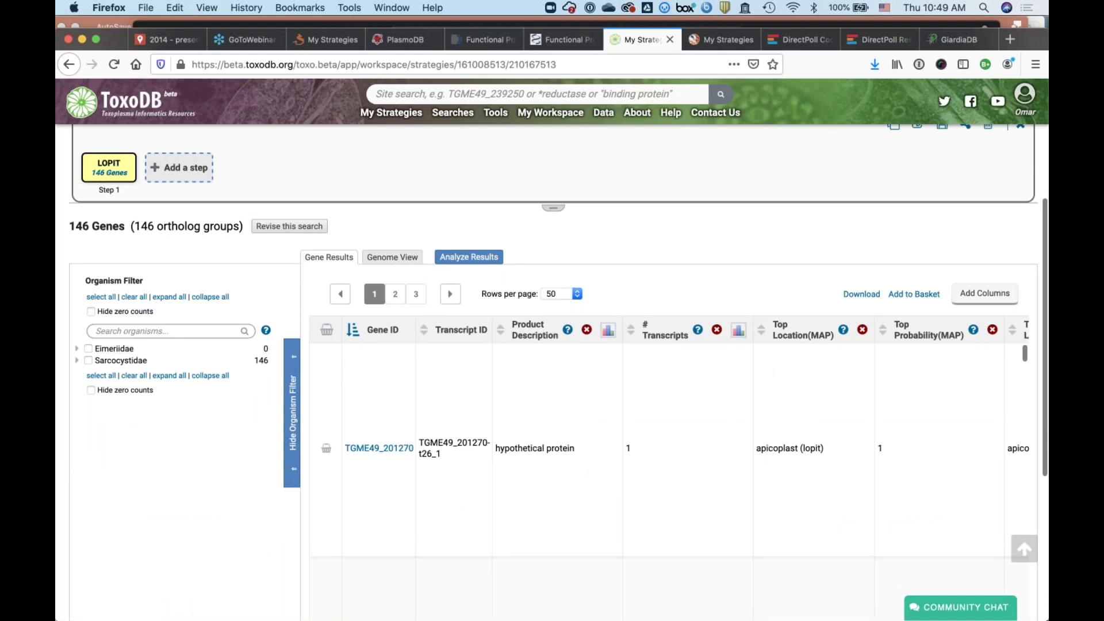
pyautogui.hscroll(10, 557, 525)
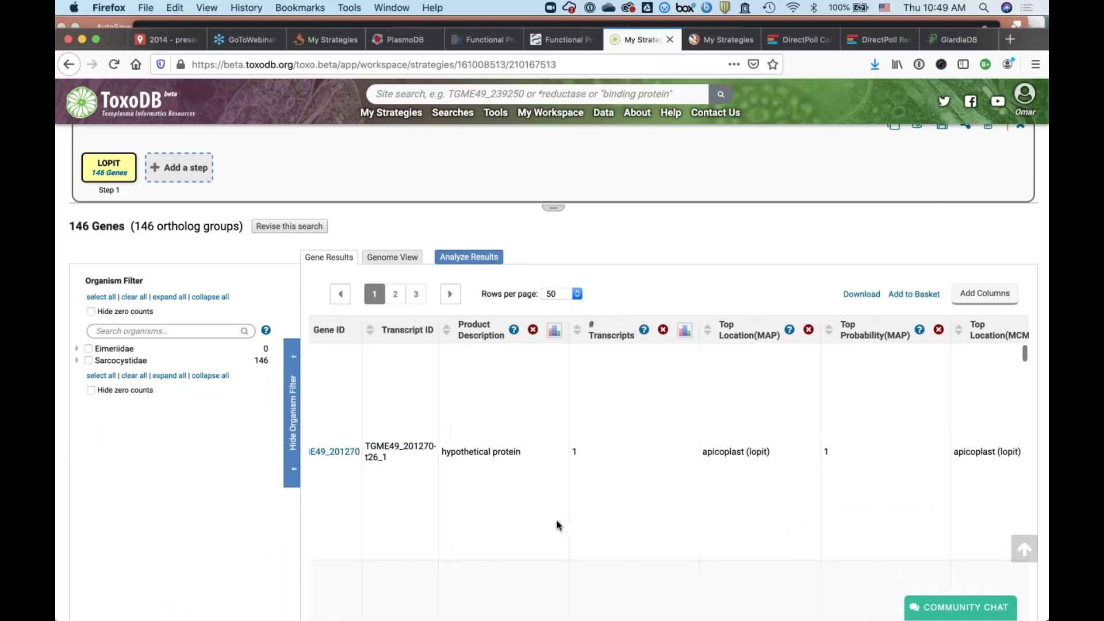
pyautogui.hscroll(3, 557, 525)
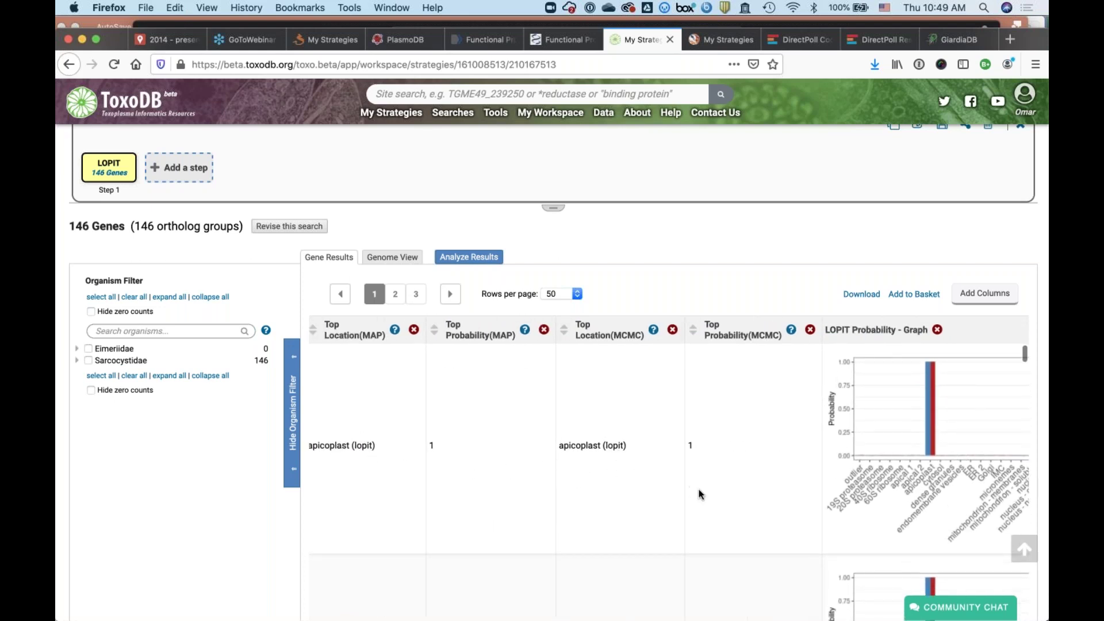
pyautogui.hscroll(5, 700, 494)
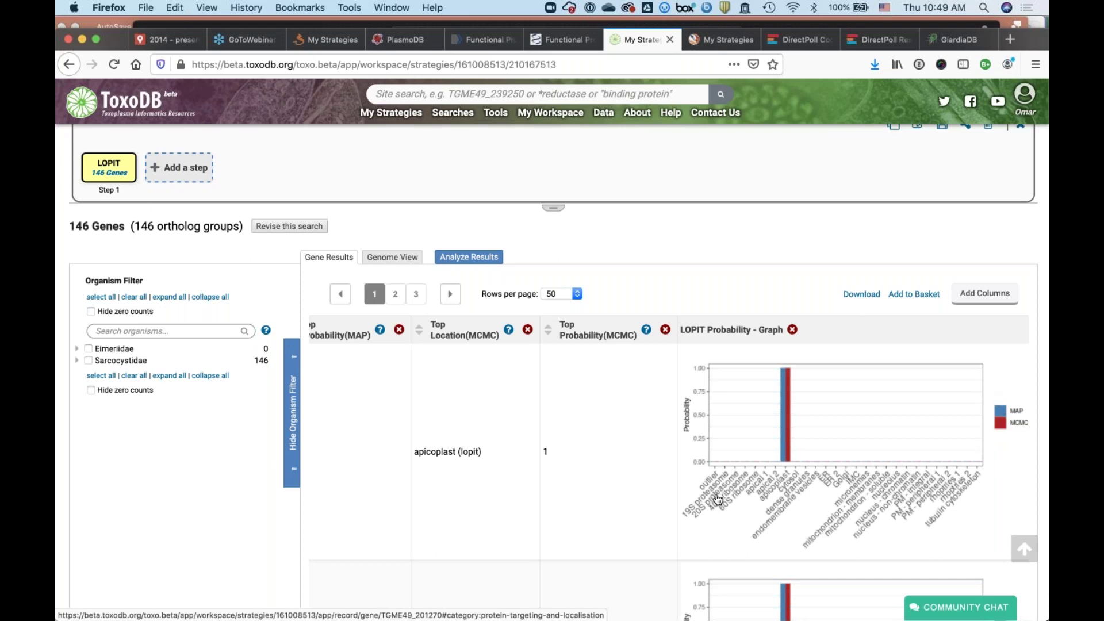
pyautogui.hscroll(-10, 534, 471)
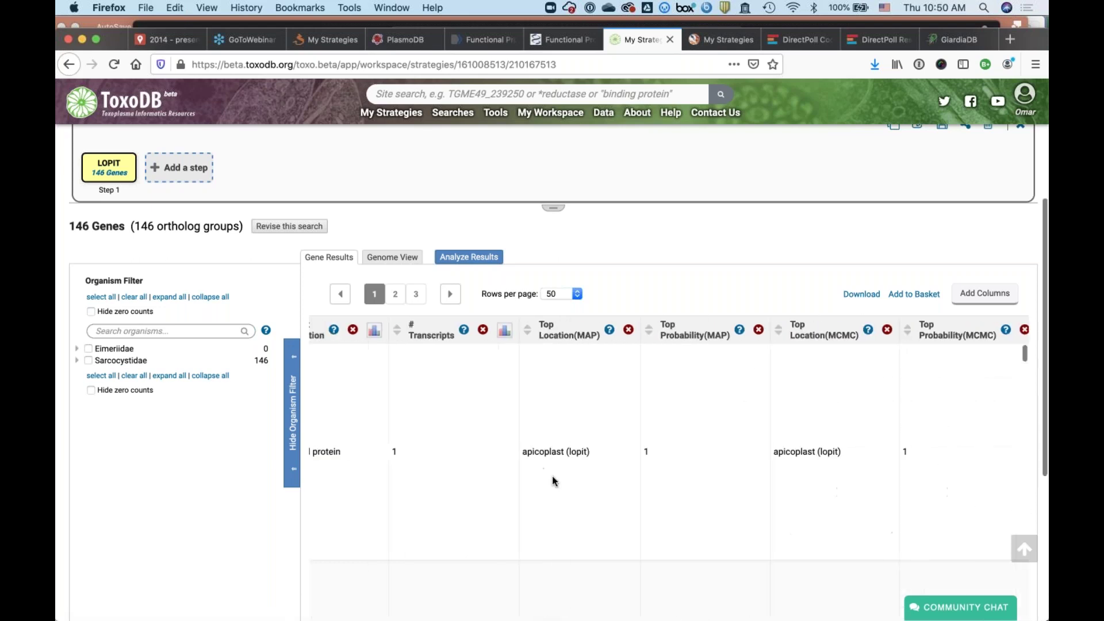
# Step: Go through the LOPIT gene results, comparing product descriptions with the MAP and MCMC top locations and probability graphs across several genes
pyautogui.hscroll(-3, 552, 474)
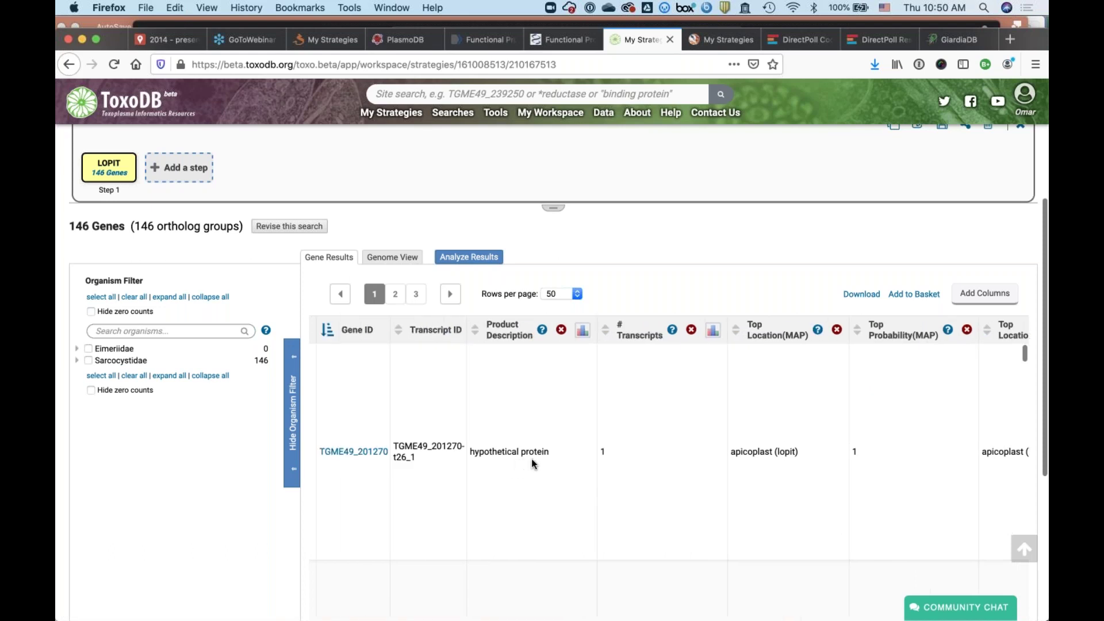
pyautogui.hscroll(2, 595, 481)
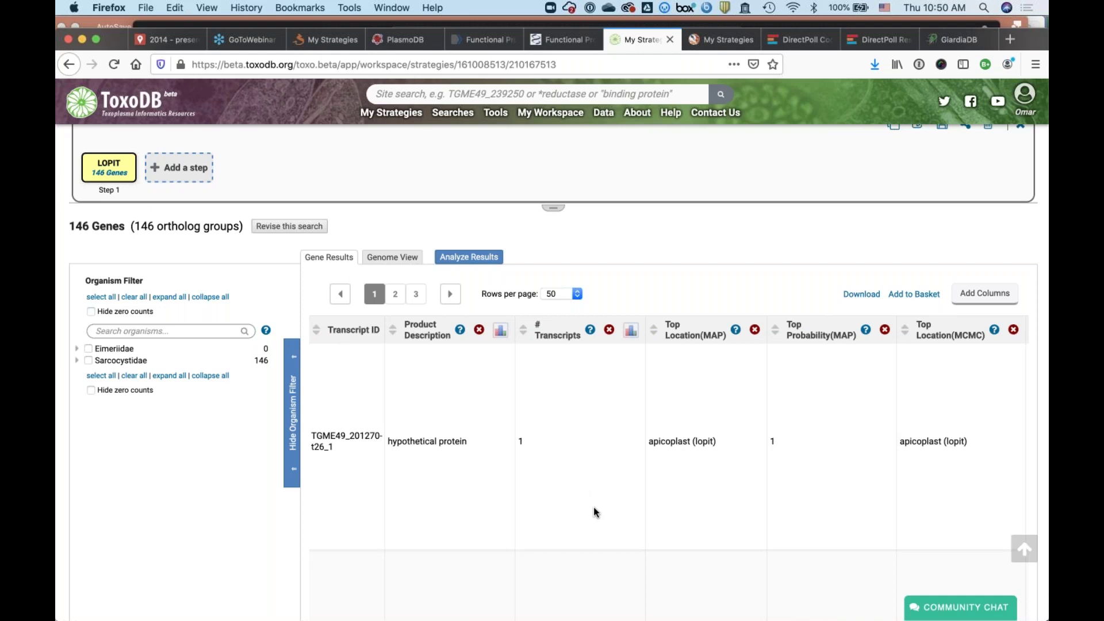
pyautogui.hscroll(10, 593, 506)
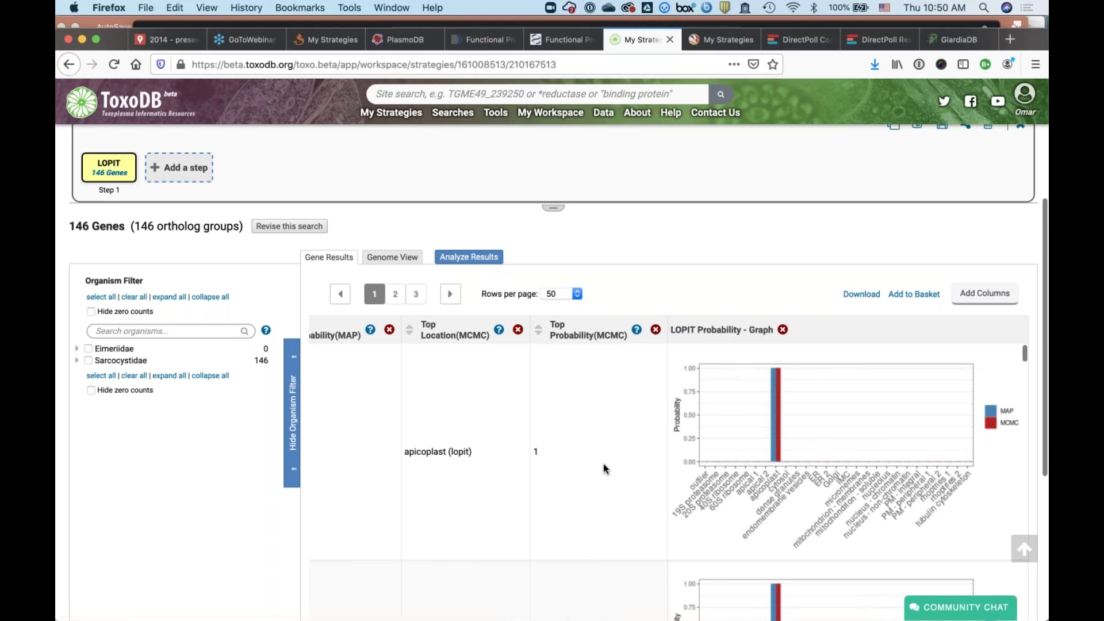
pyautogui.hscroll(-10, 602, 463)
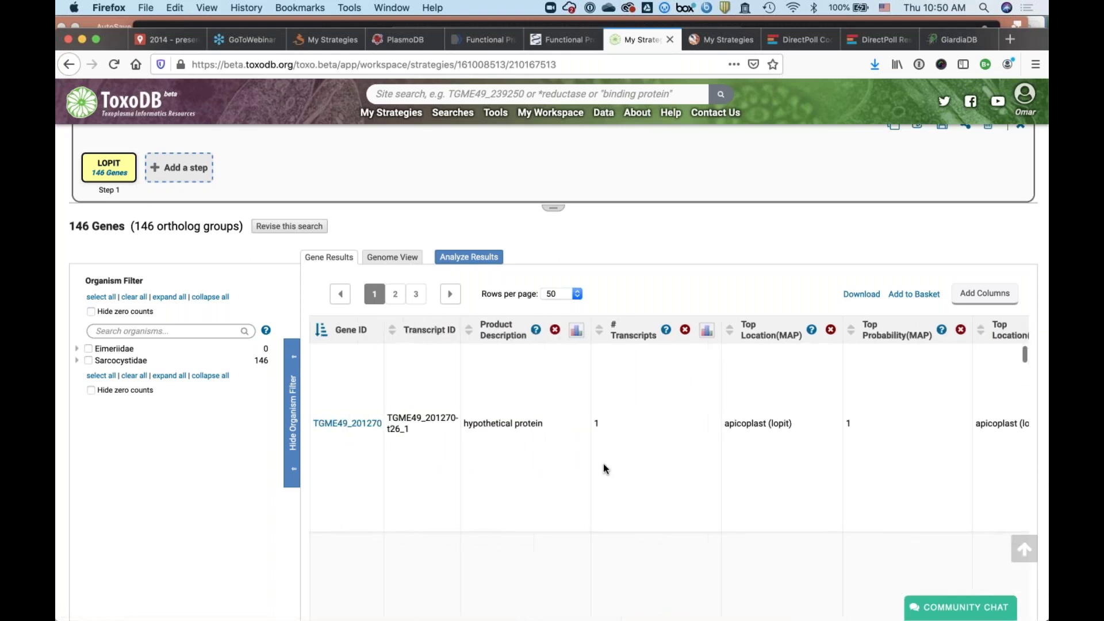
pyautogui.scroll(-3, 603, 463)
pyautogui.scroll(-5, 603, 463)
pyautogui.scroll(-5, 557, 461)
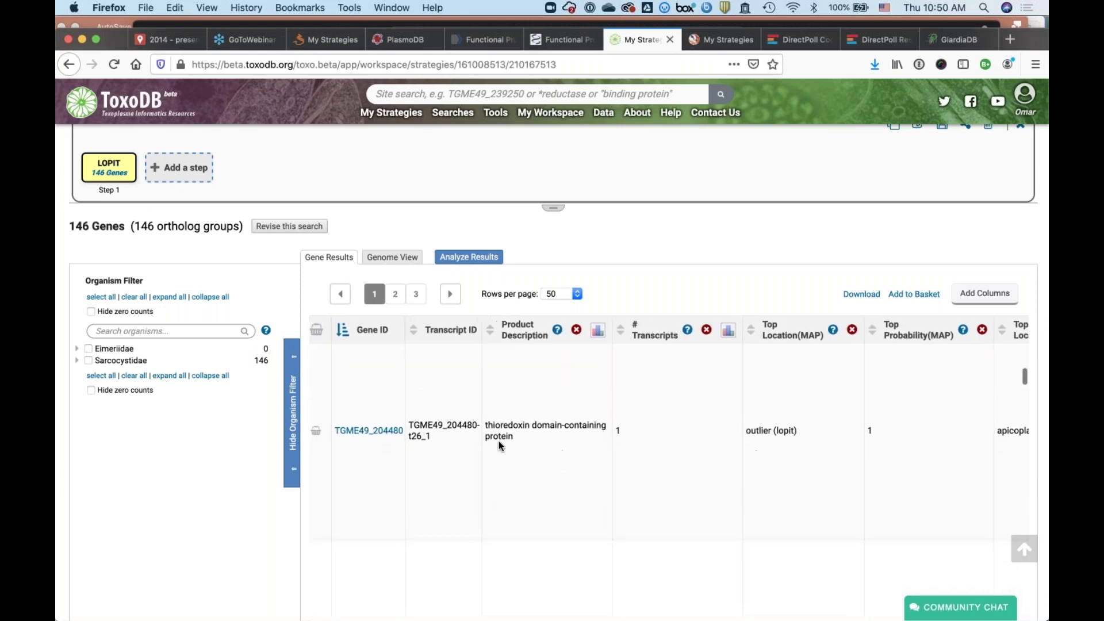
pyautogui.scroll(-5, 550, 485)
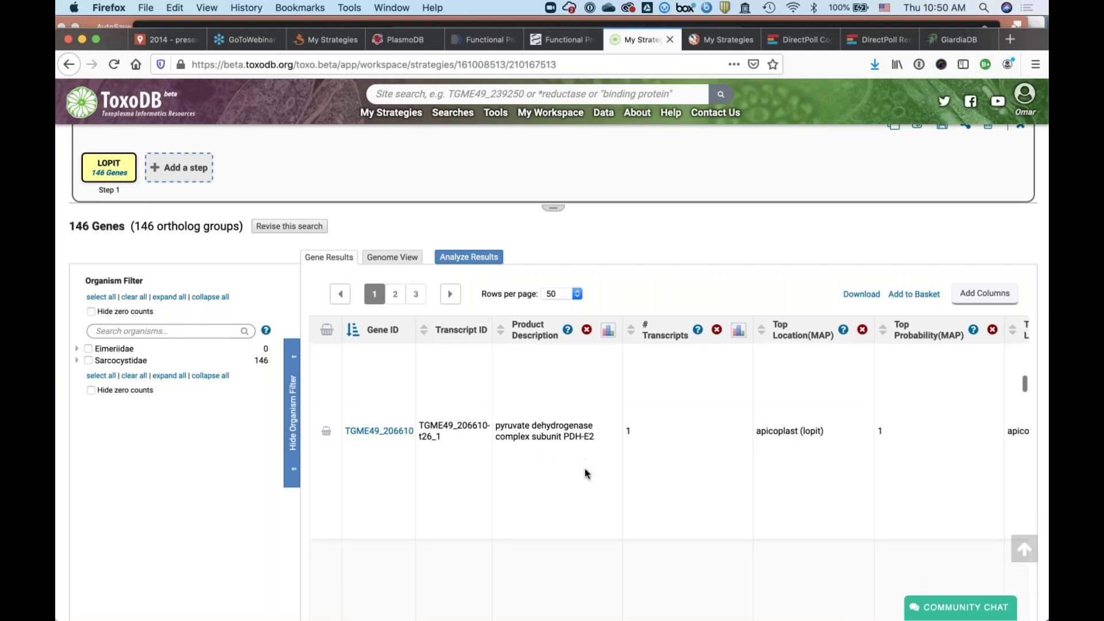
pyautogui.scroll(-2, 586, 473)
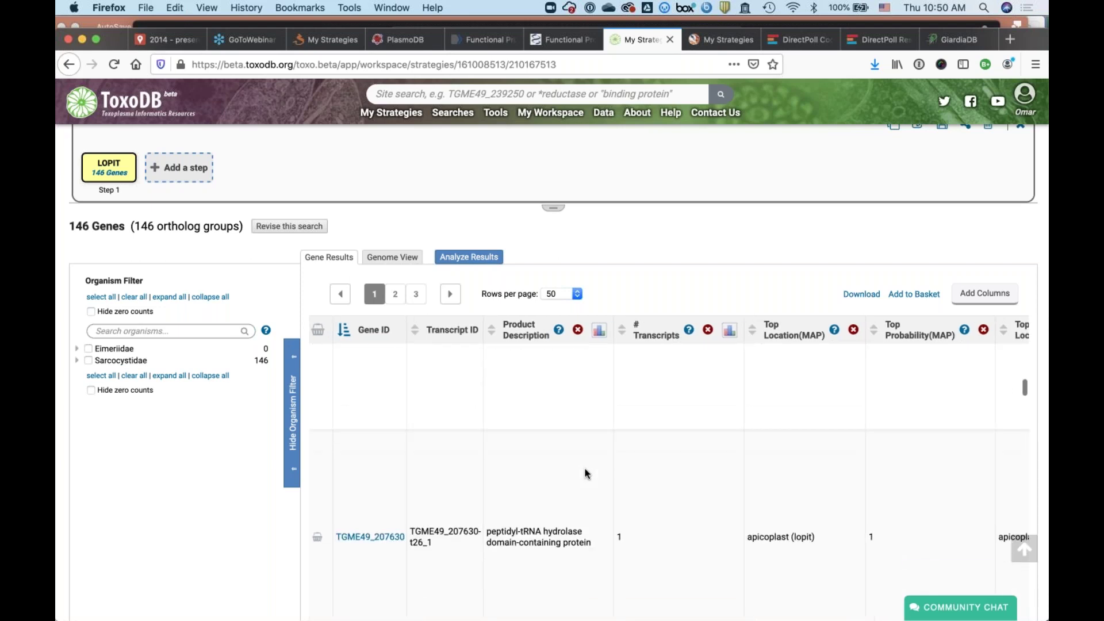
pyautogui.scroll(-10, 587, 473)
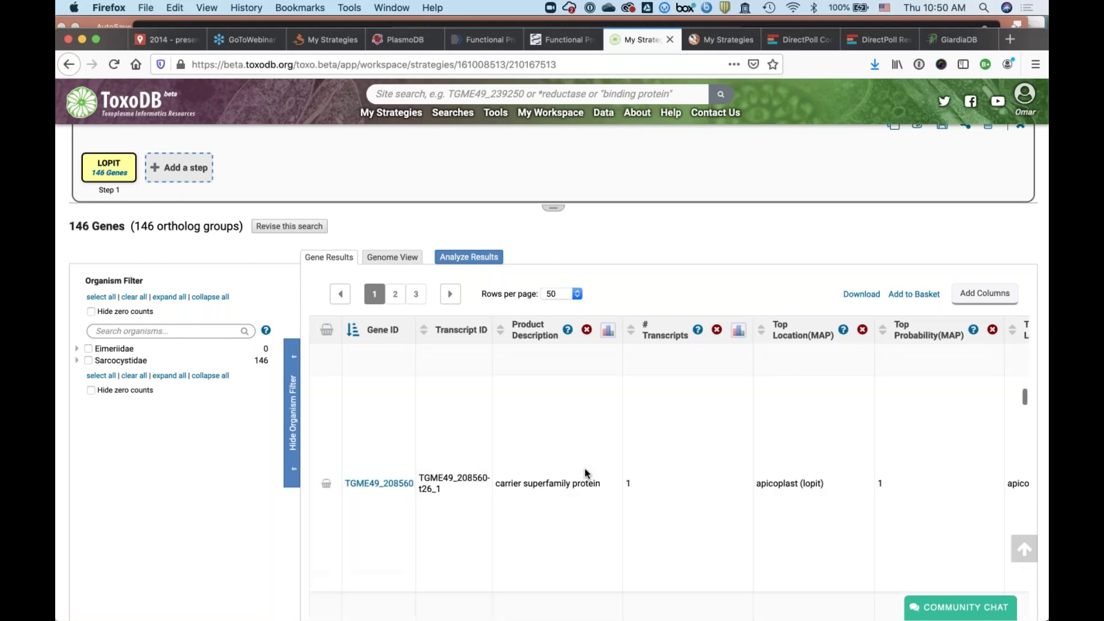
# Step: Add a step that intersects the LOPIT genes with a new CRISPR Phenotype search, filtering the search list by "phe"
pyautogui.scroll(5, 585, 473)
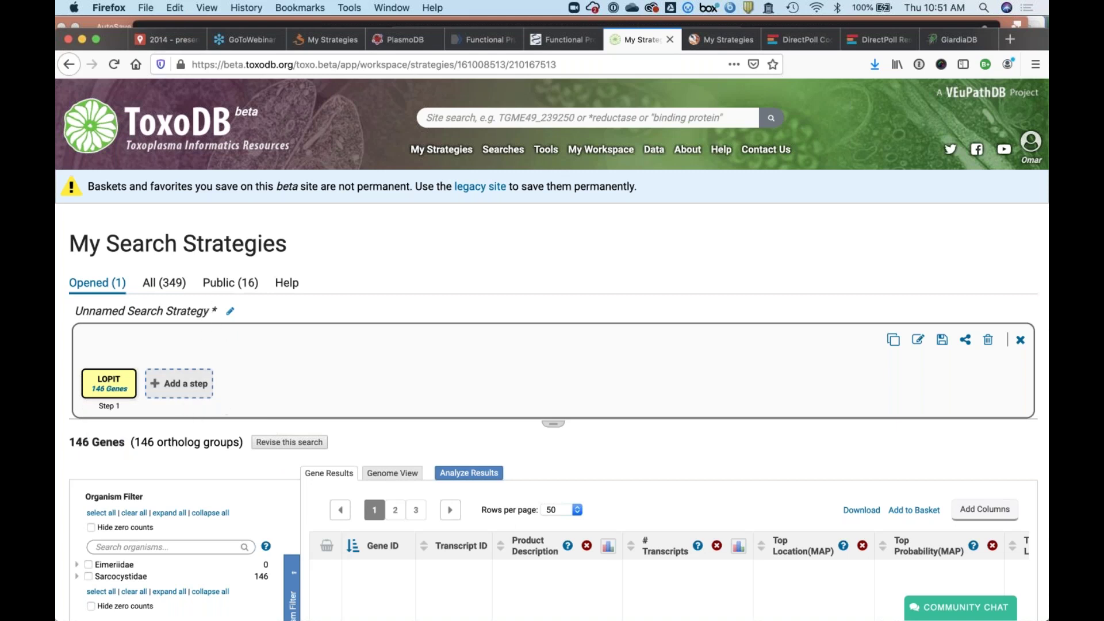
pyautogui.click(180, 384)
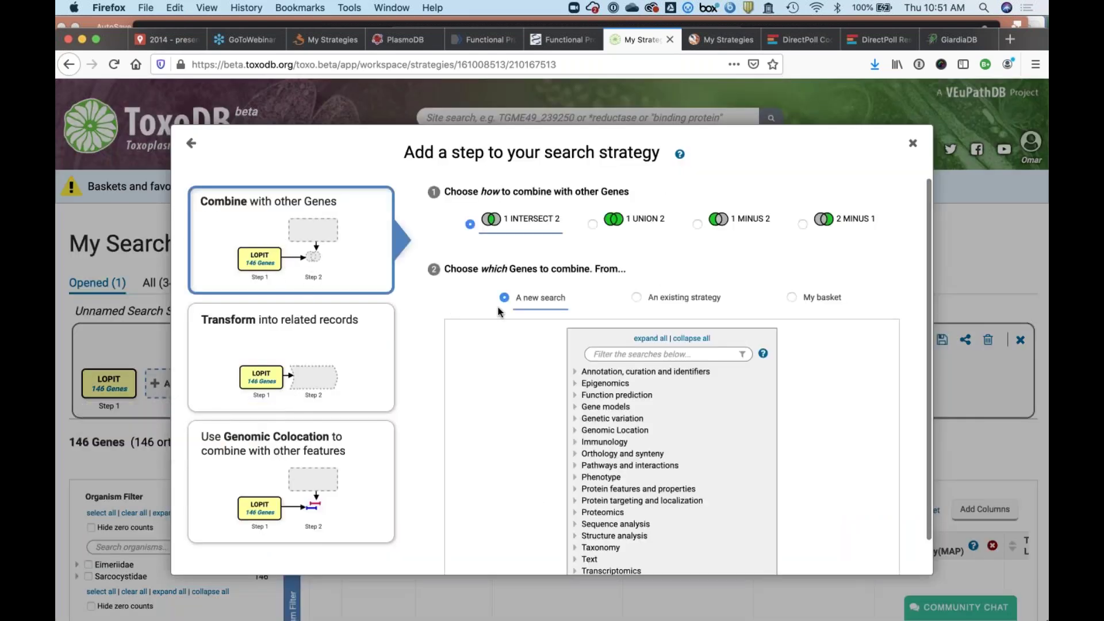
pyautogui.click(637, 354)
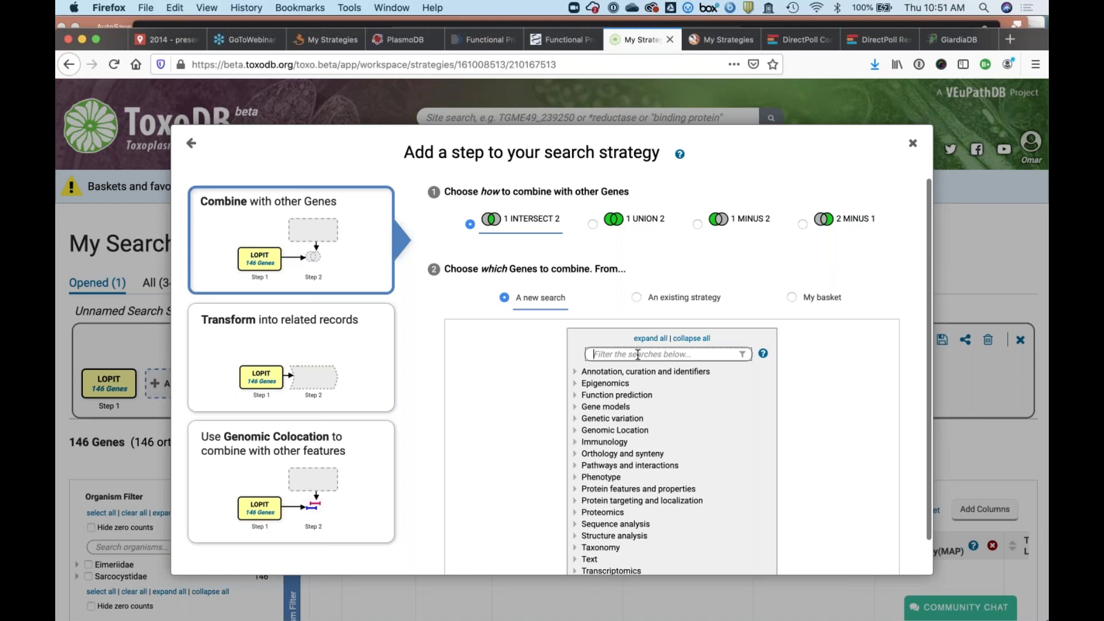
pyautogui.write('phe')
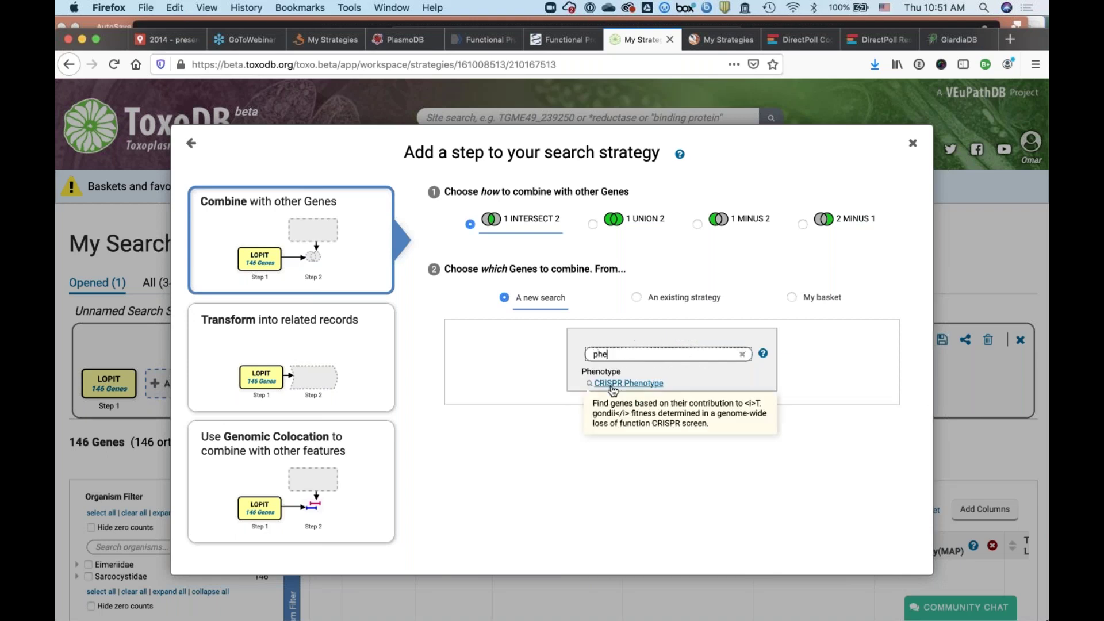
pyautogui.click(613, 391)
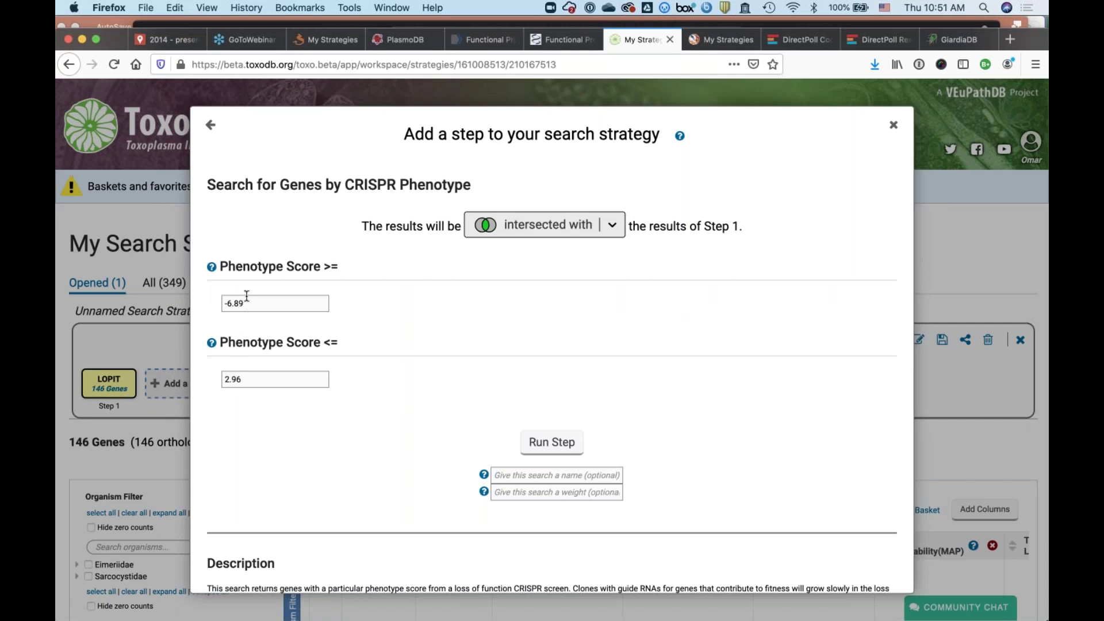
# Step: Read the CRISPR Phenotype search description and examine the figure of phenotype scores for rank-ordered genes
pyautogui.scroll(-10, 374, 444)
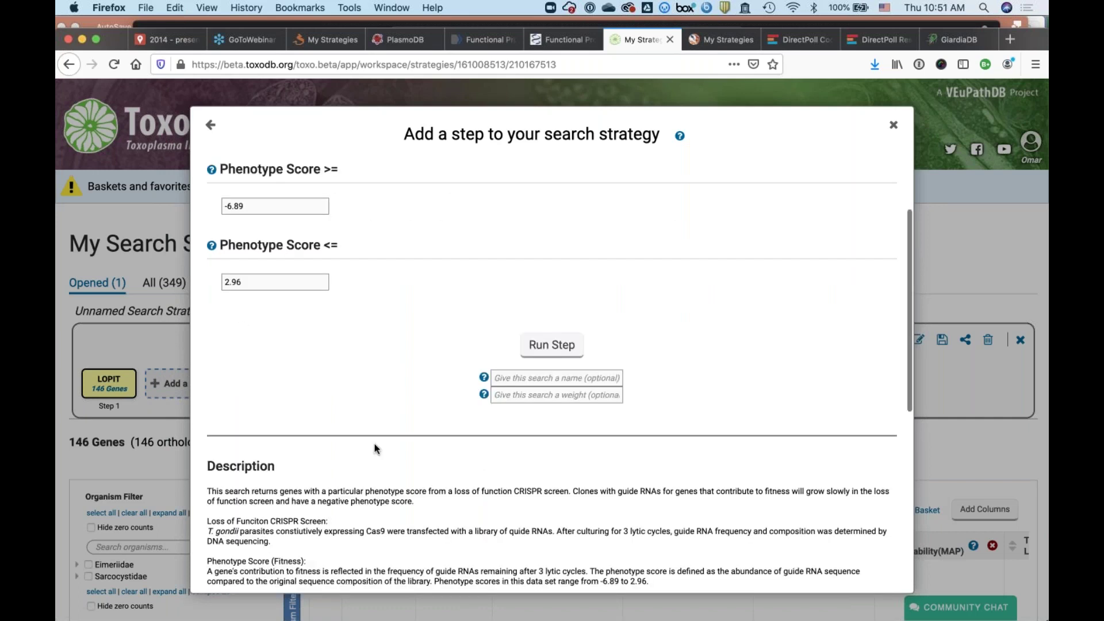
pyautogui.scroll(-1, 375, 443)
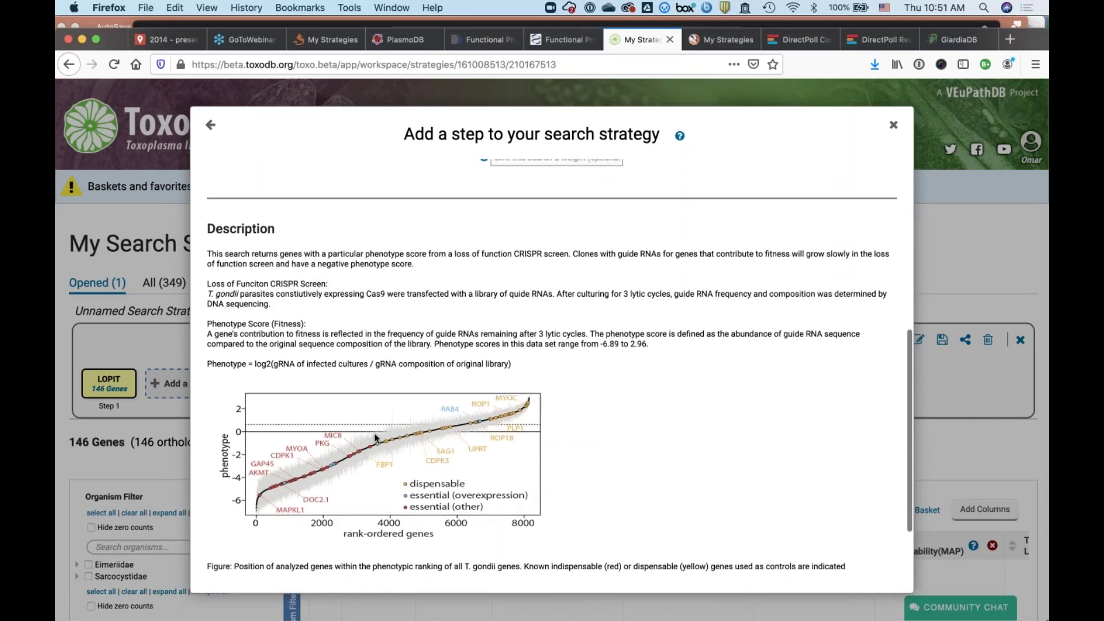
pyautogui.rightClick(374, 433)
pyautogui.press('Escape')
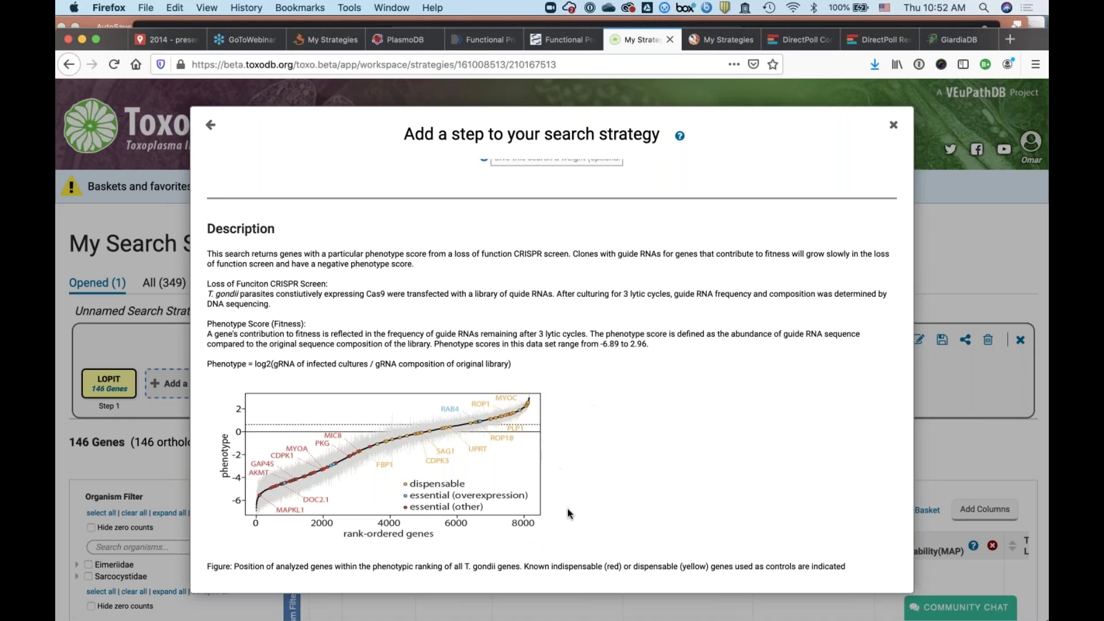
pyautogui.scroll(-1, 585, 526)
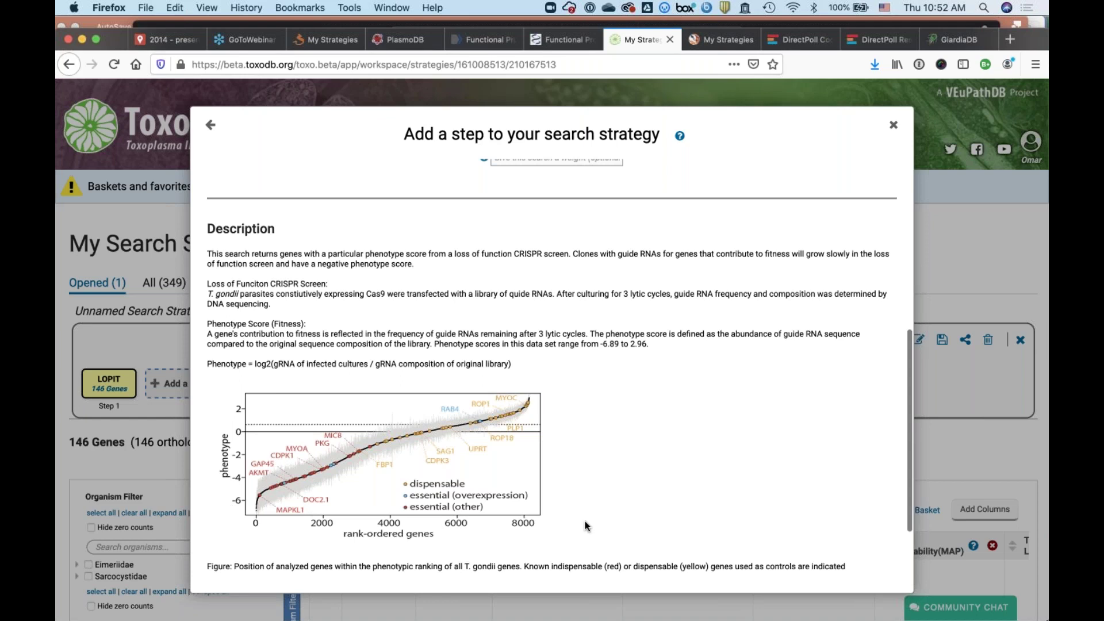
# Step: Set the maximum phenotype score to -5, check it against the phenotype figure, and run the intersecting CRISPR step
pyautogui.scroll(1, 585, 525)
pyautogui.scroll(10, 585, 525)
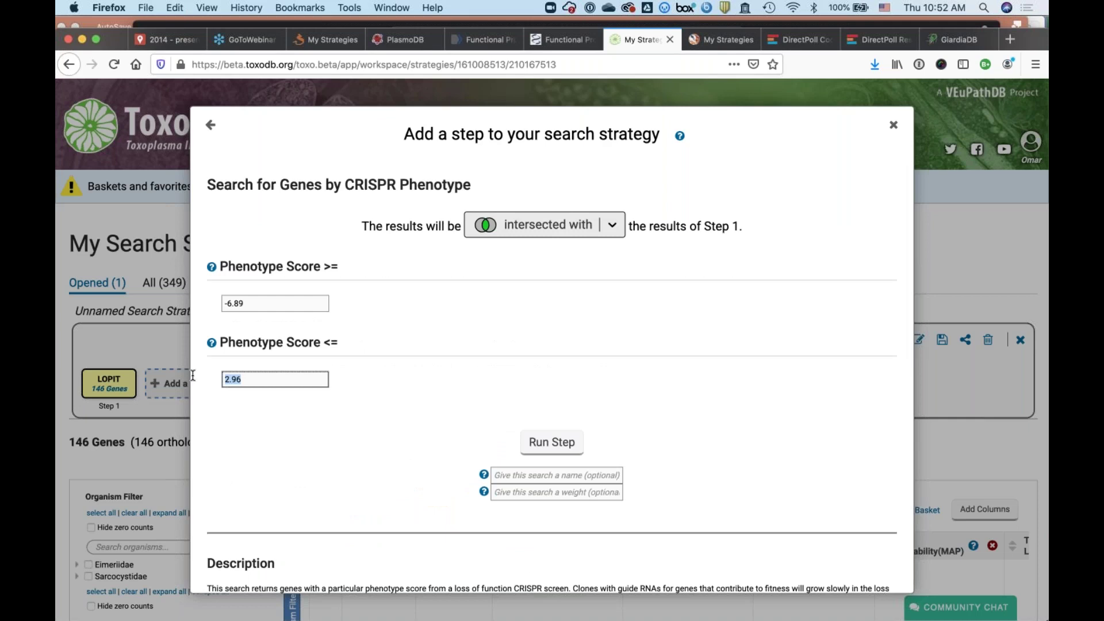
pyautogui.write('-5')
pyautogui.scroll(-5, 313, 461)
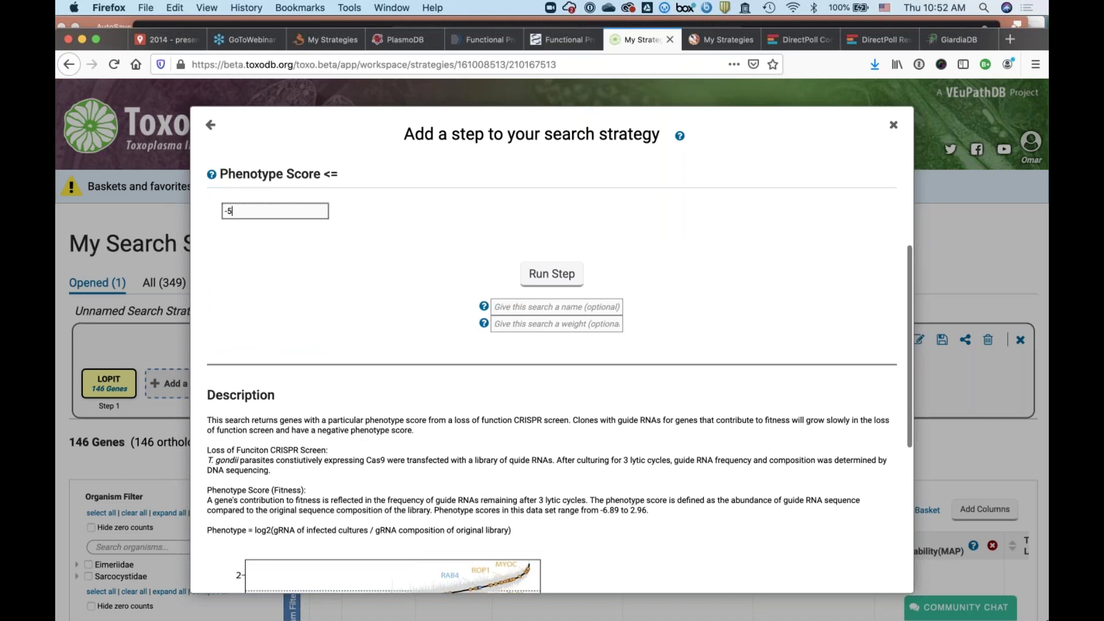
pyautogui.scroll(-5, 552, 368)
pyautogui.scroll(-1, 260, 494)
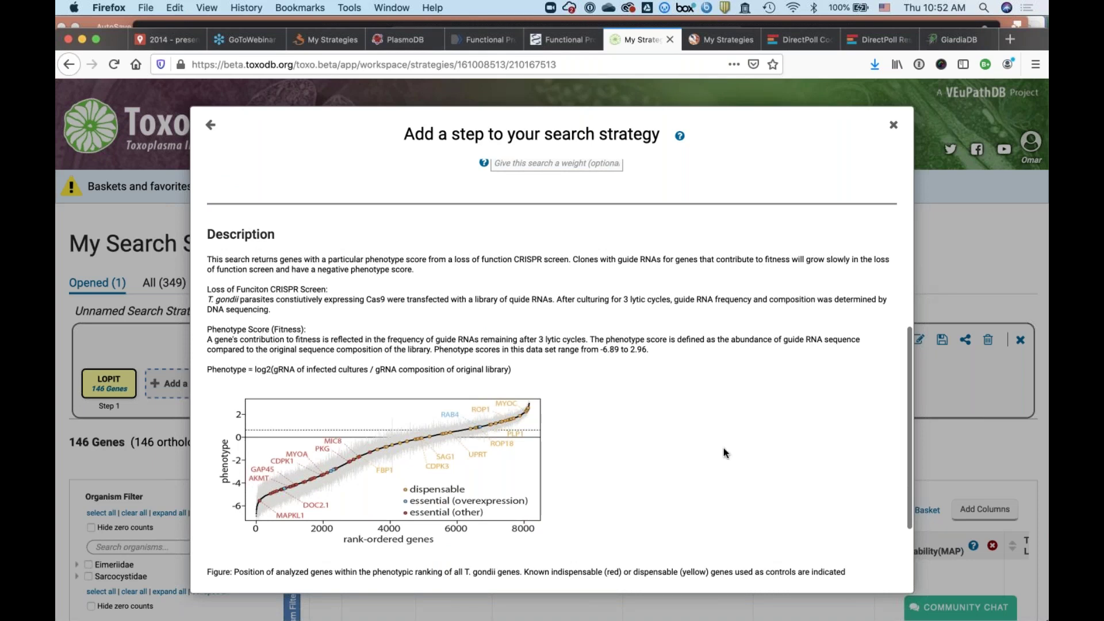
pyautogui.scroll(6, 723, 447)
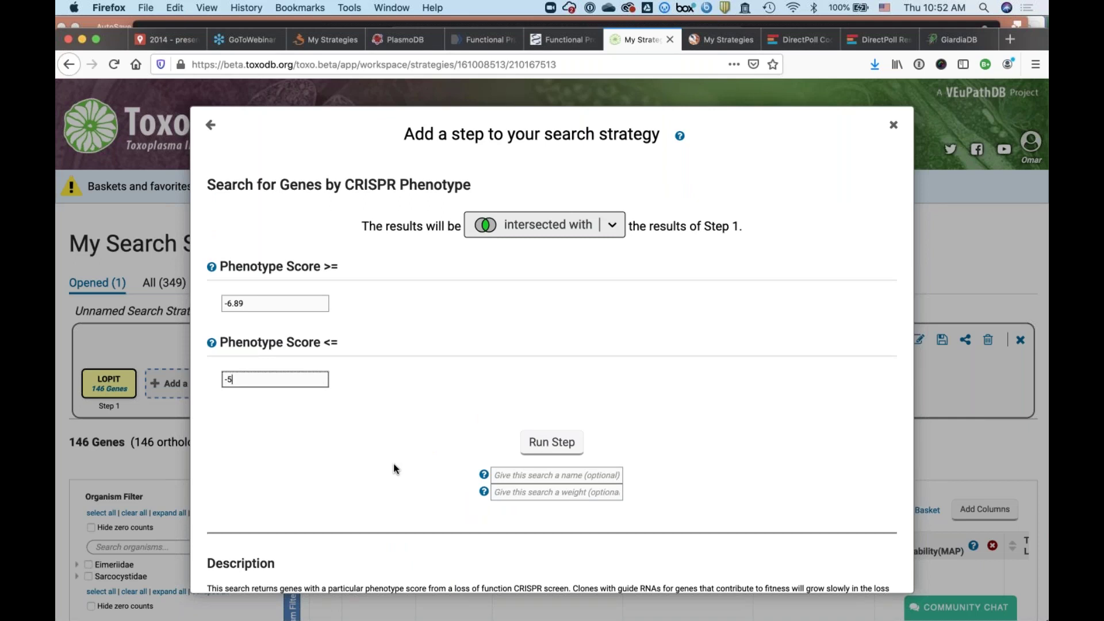
pyautogui.click(547, 447)
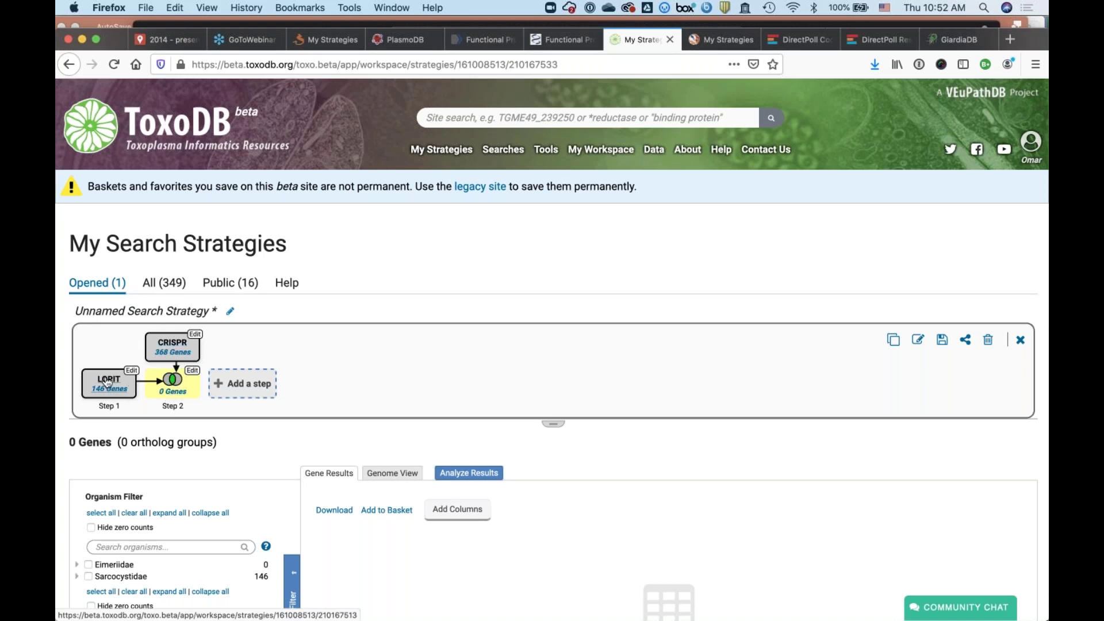
# Step: Revise the CRISPR step so that its maximum phenotype score is -2
pyautogui.click(196, 336)
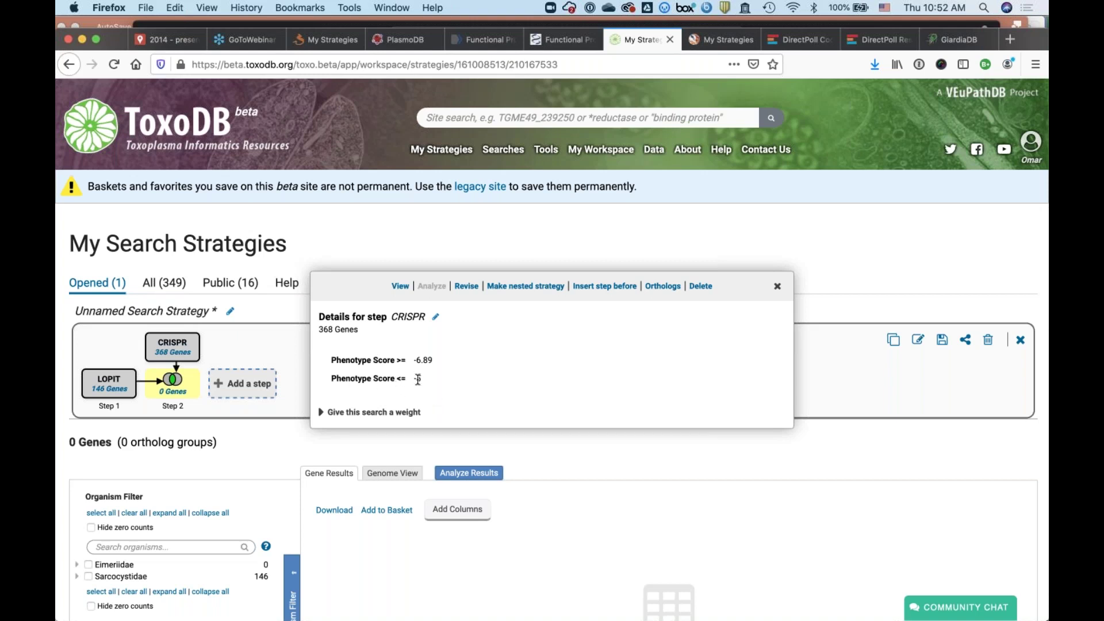
pyautogui.click(467, 285)
pyautogui.click(240, 347)
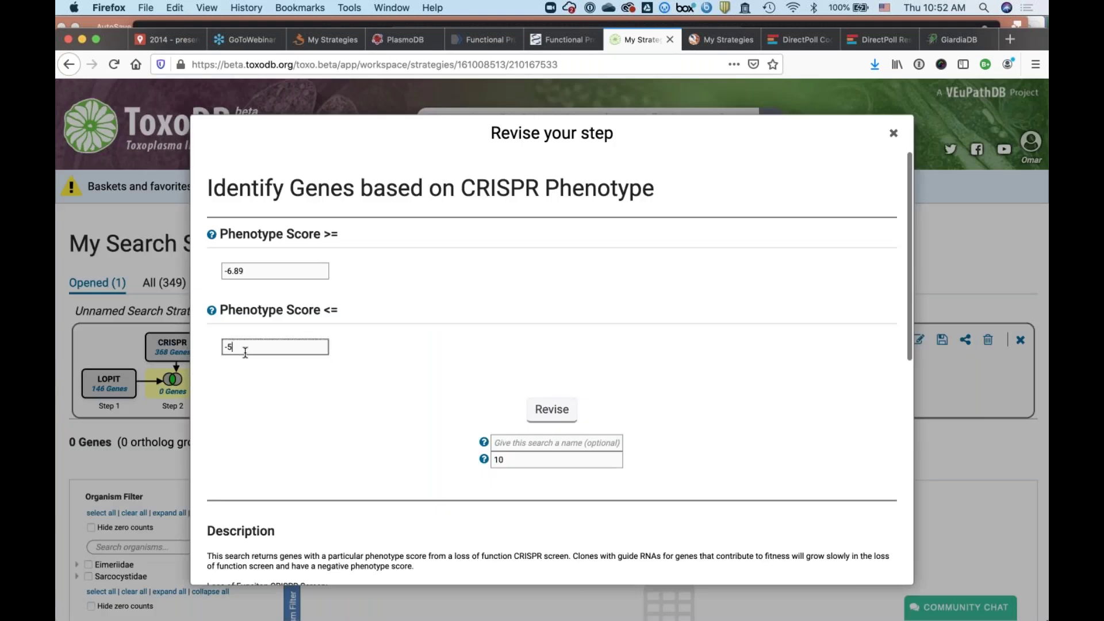
pyautogui.press('BackSpace')
pyautogui.write('2')
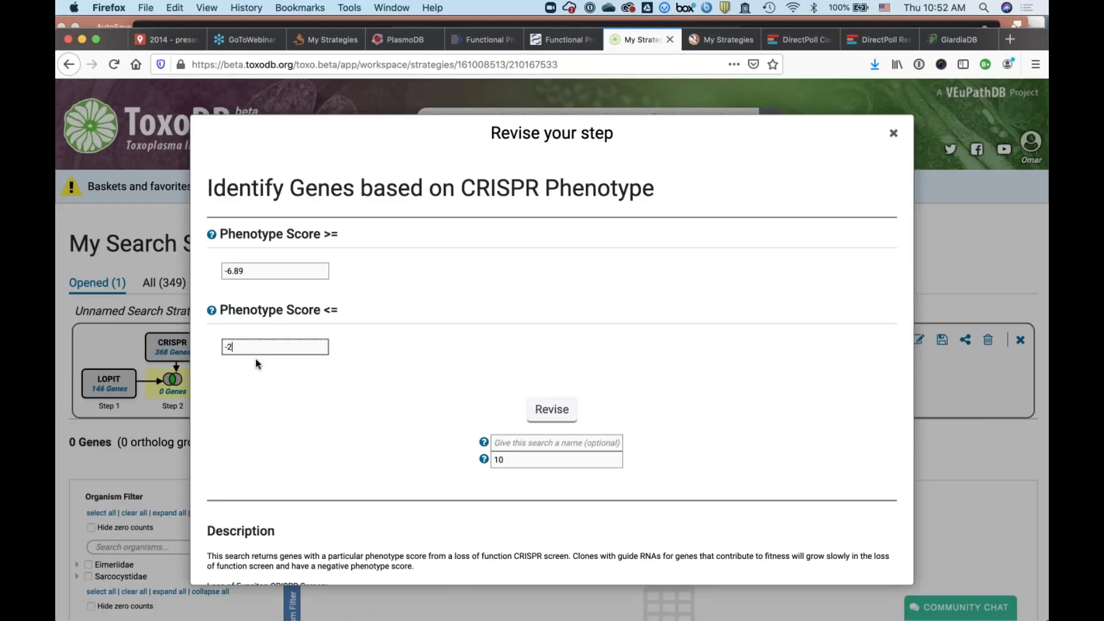
pyautogui.click(552, 409)
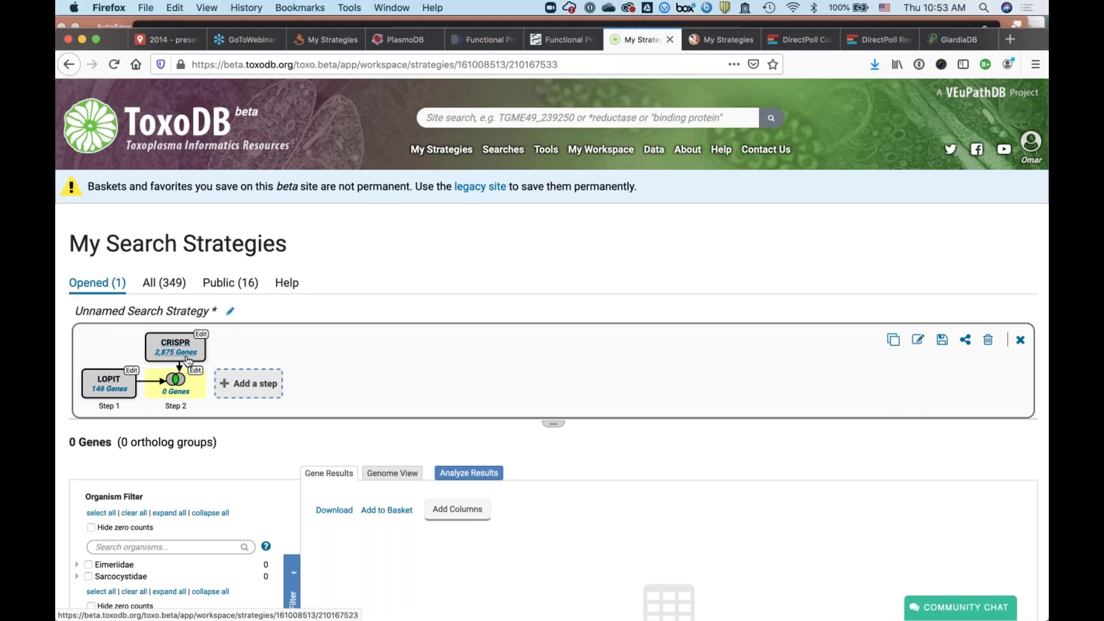
# Step: View the gene results of the LOPIT step and of the CRISPR step to compare their gene IDs and organisms
pyautogui.click(109, 389)
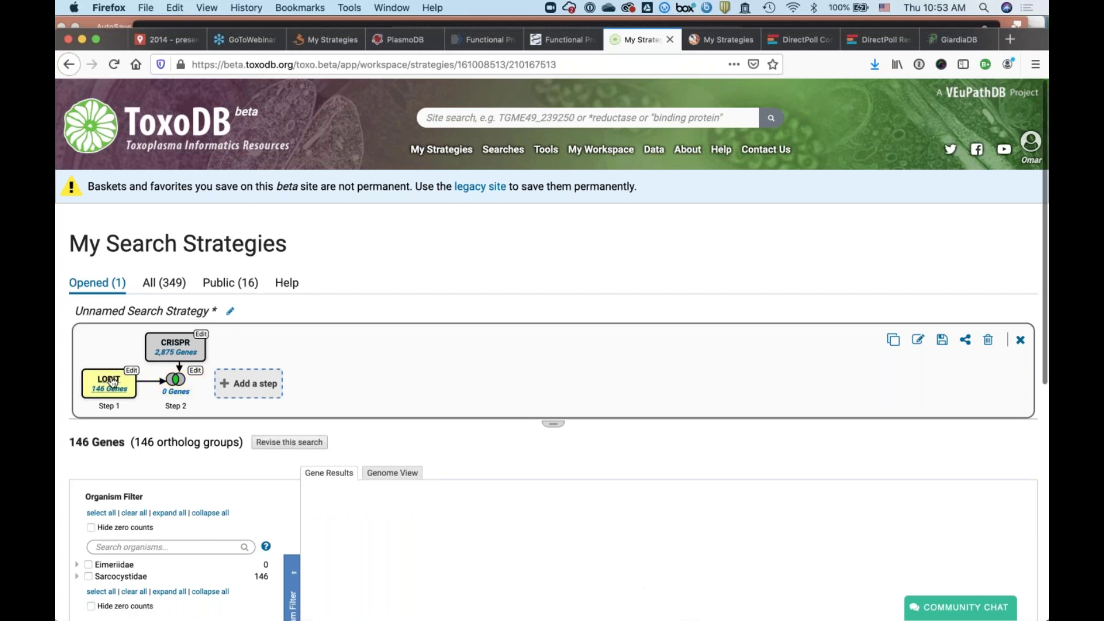
pyautogui.scroll(-5, 357, 479)
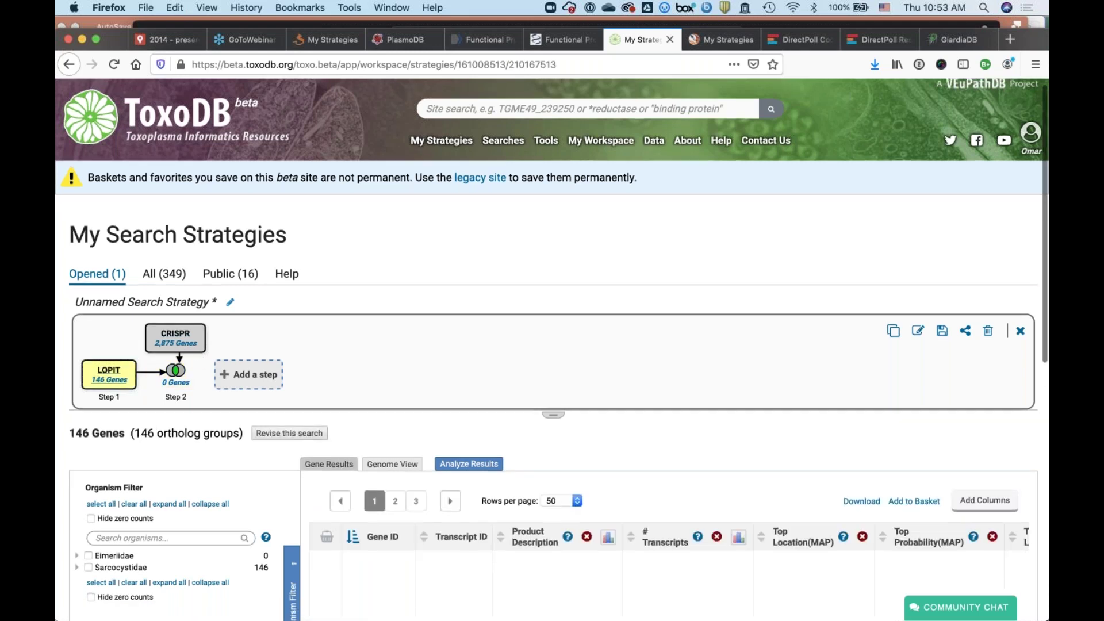
pyautogui.scroll(-1, 356, 479)
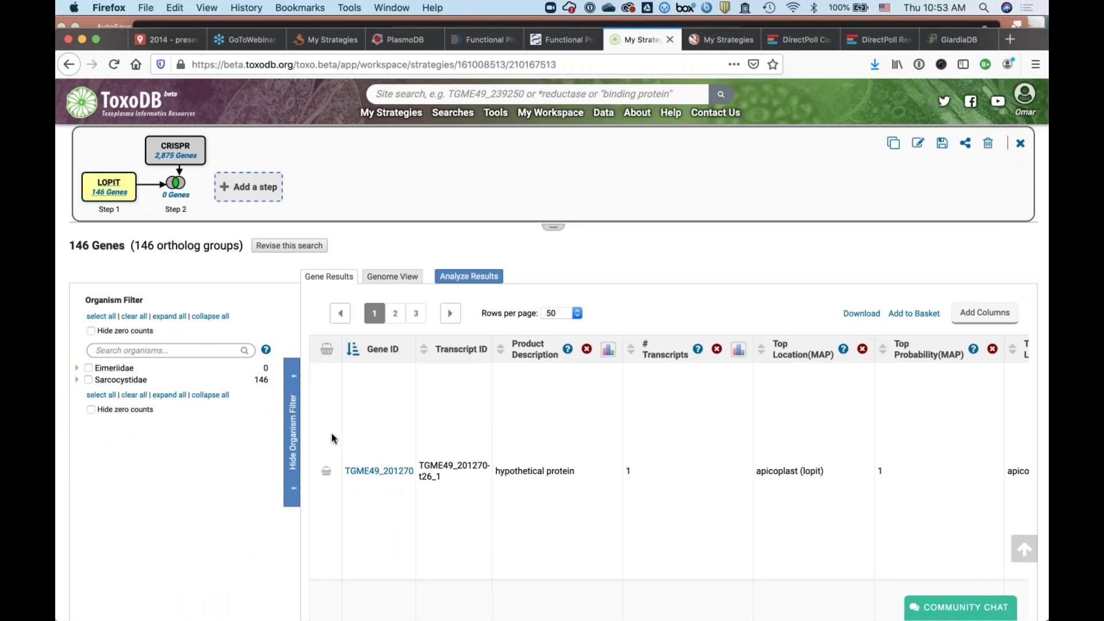
pyautogui.scroll(3, 332, 438)
pyautogui.scroll(2, 332, 438)
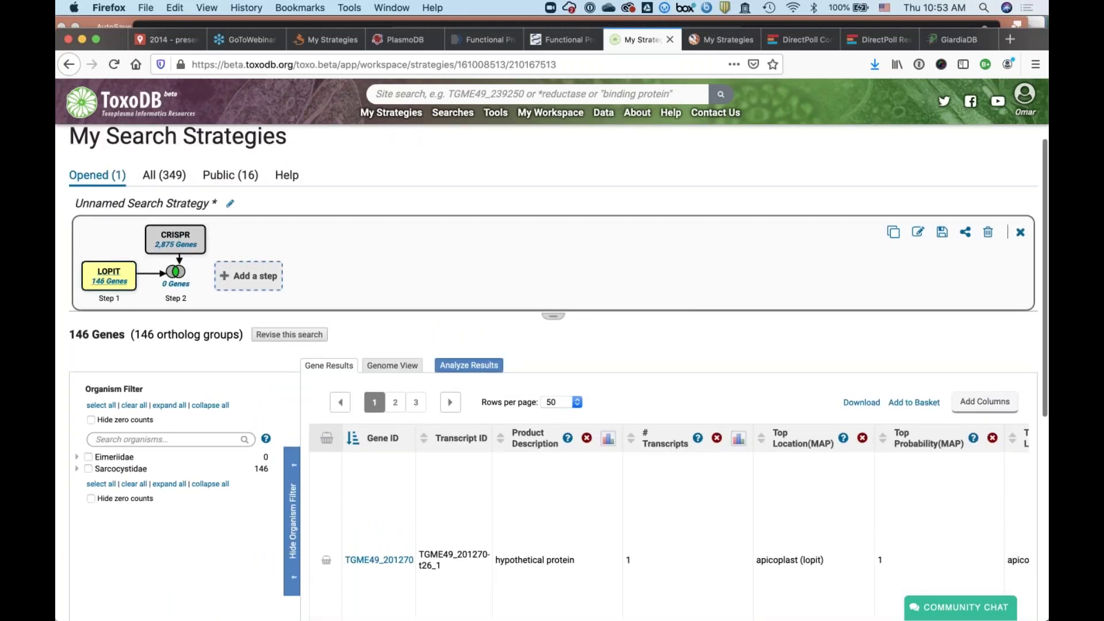
pyautogui.click(180, 275)
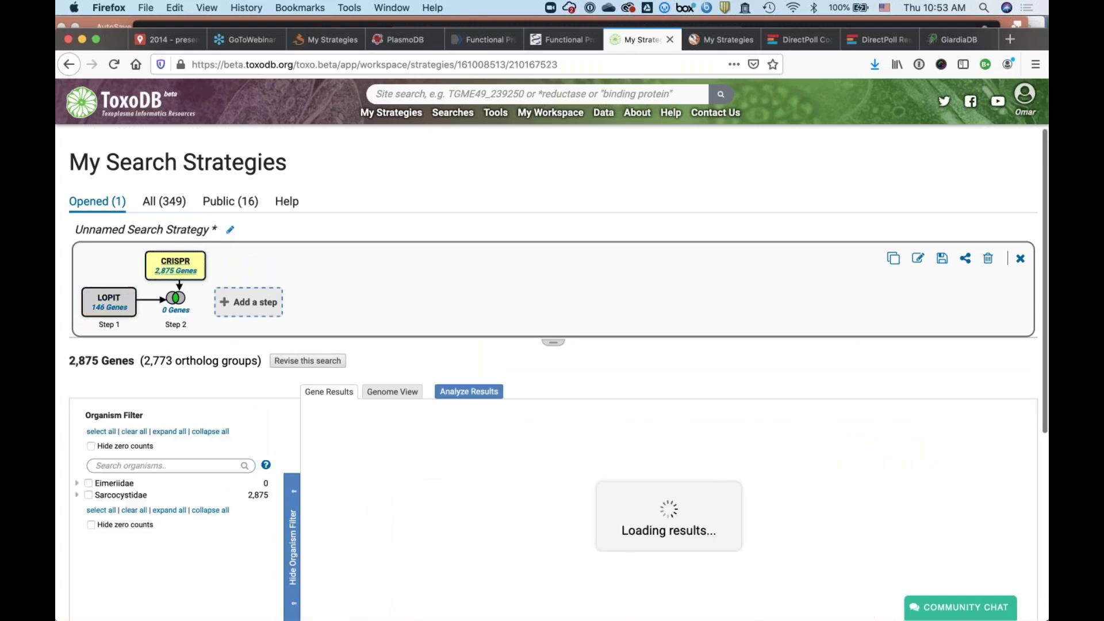
pyautogui.scroll(-4, 377, 545)
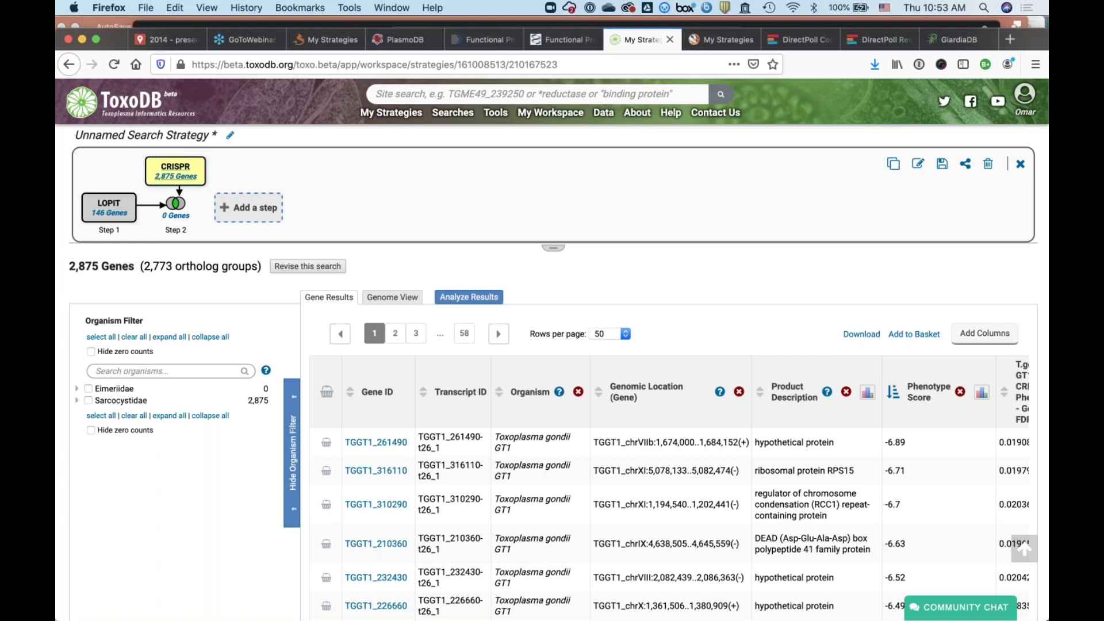
# Step: Convert the CRISPR step's genes into their Toxoplasma gondii ME49 orthologs, without restricting to syntenic orthologs, and run the step
pyautogui.moveTo(185, 189)
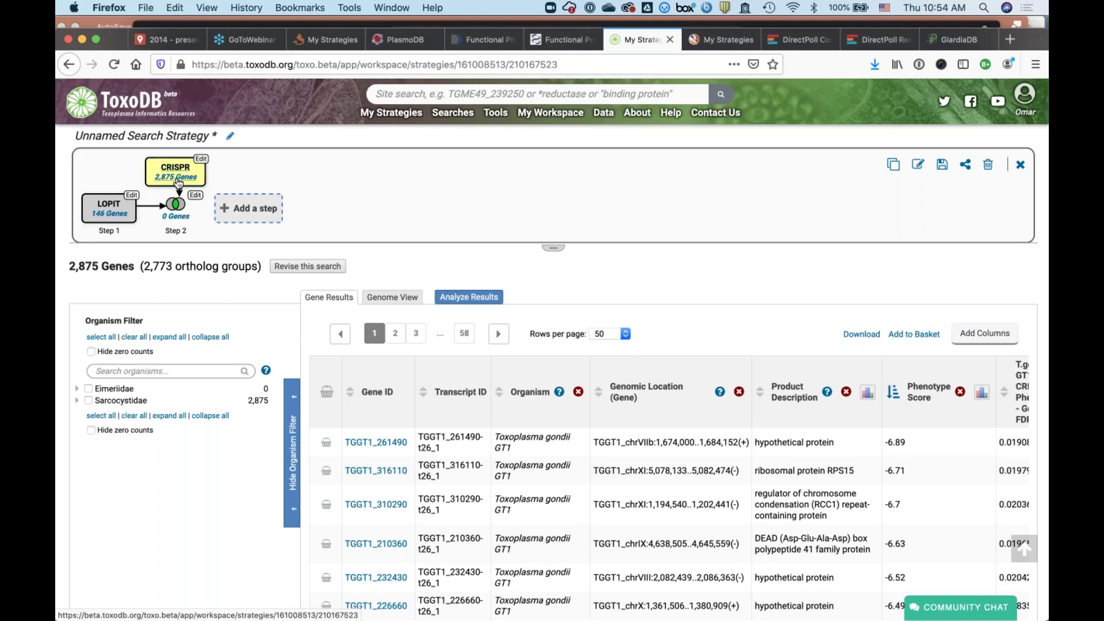
pyautogui.scroll(2, 195, 194)
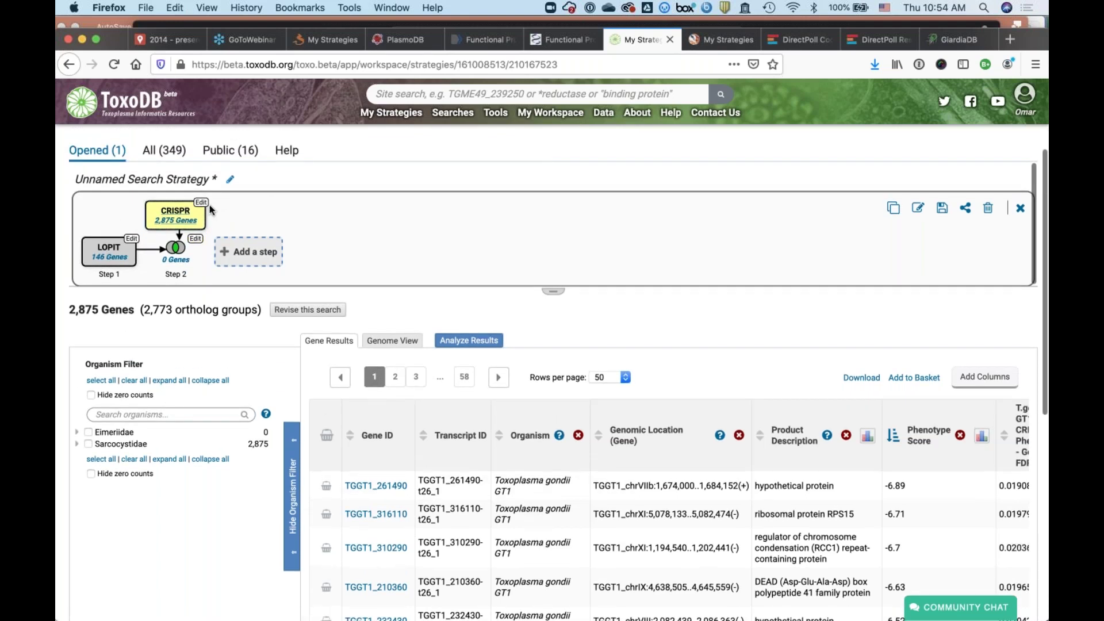
pyautogui.click(200, 204)
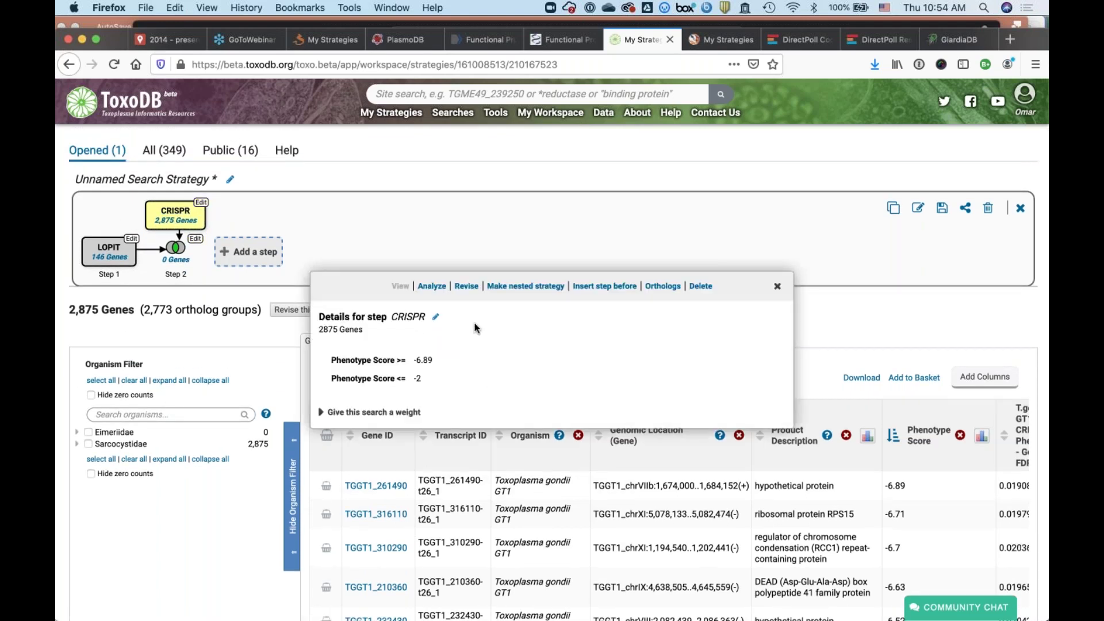
pyautogui.click(663, 289)
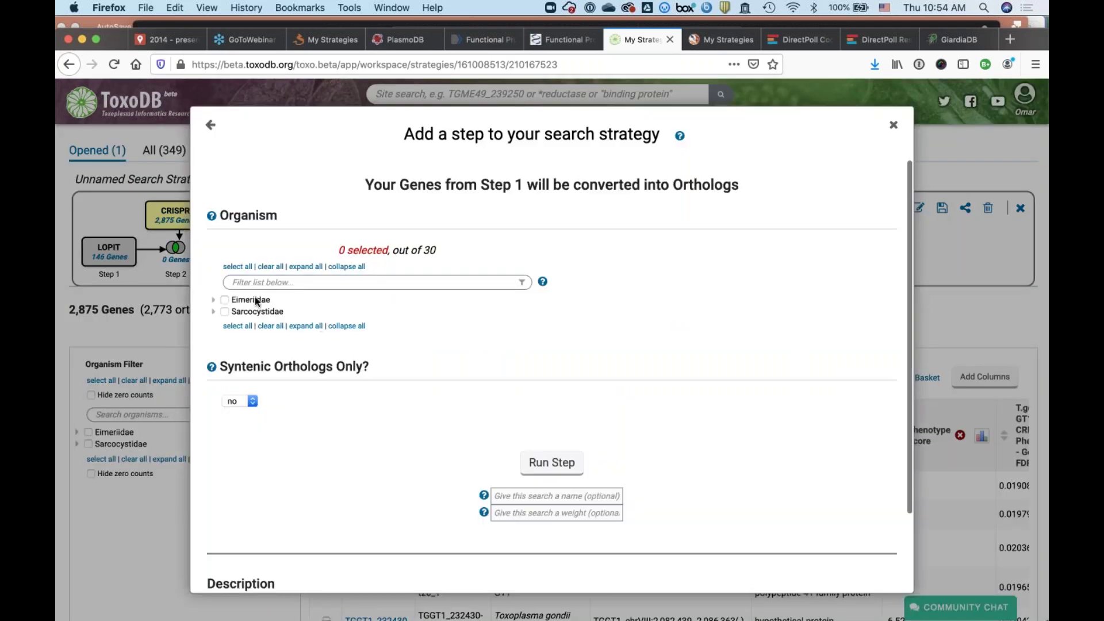
pyautogui.click(257, 282)
pyautogui.write('me49')
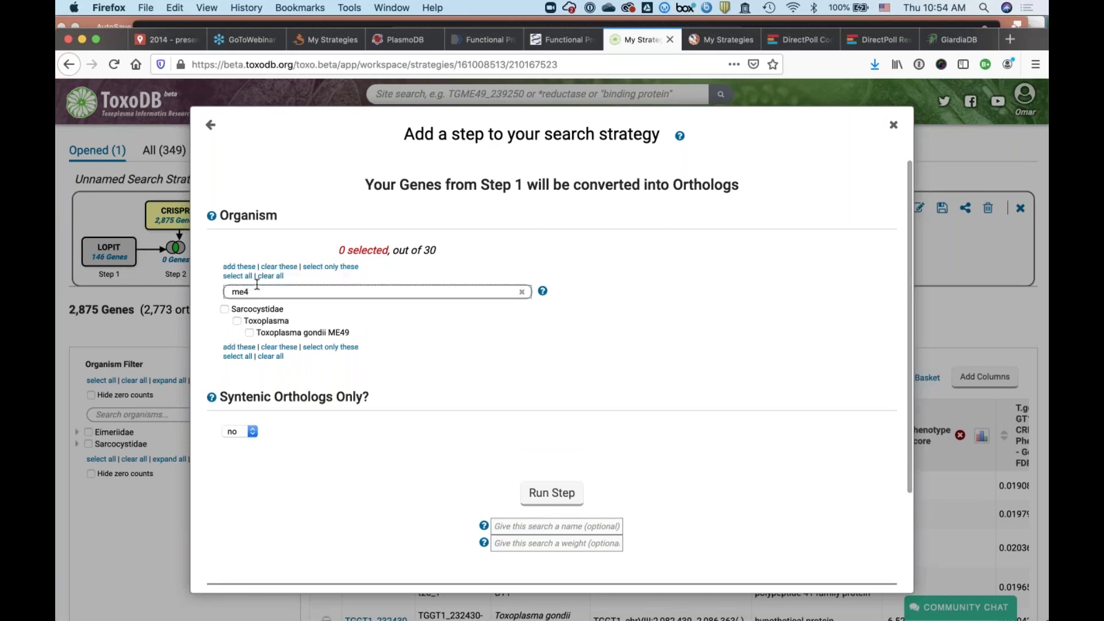
pyautogui.click(249, 334)
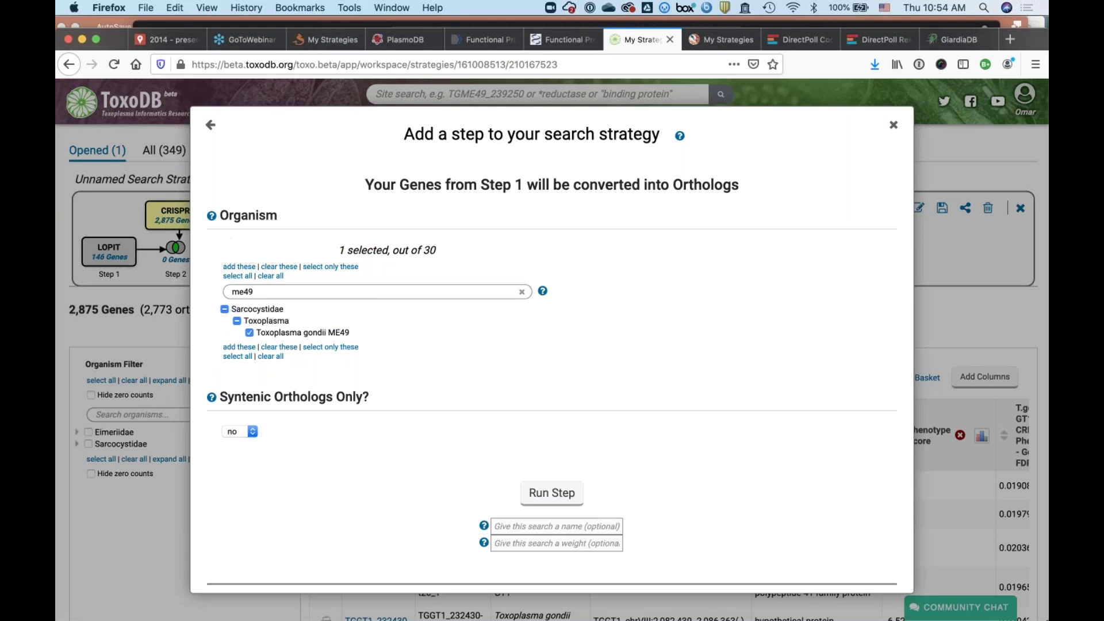
pyautogui.click(553, 497)
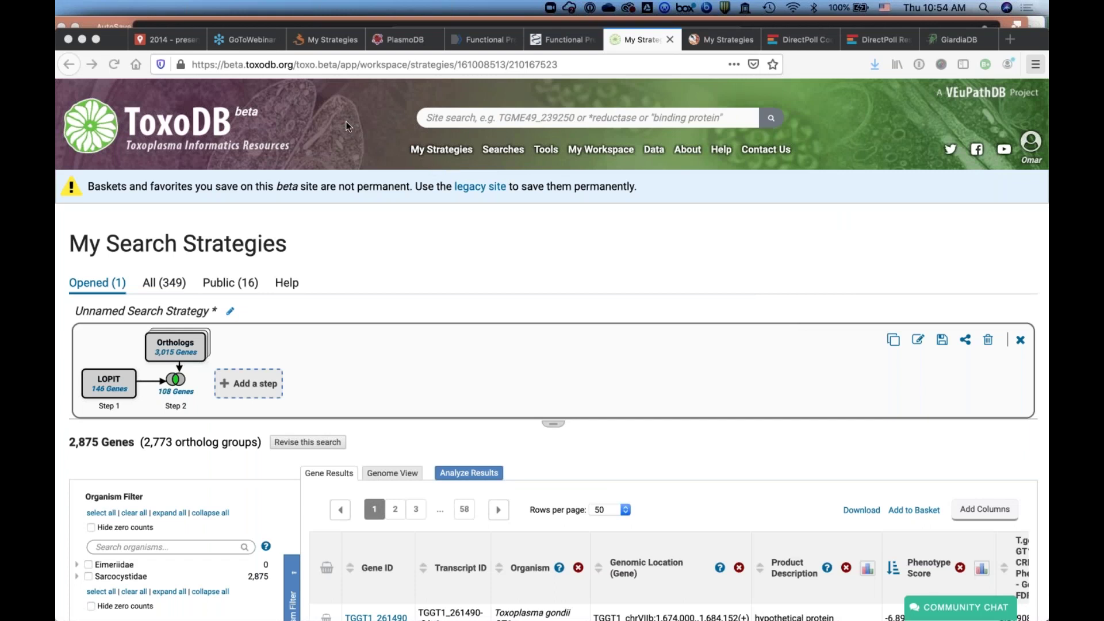
pyautogui.click(374, 363)
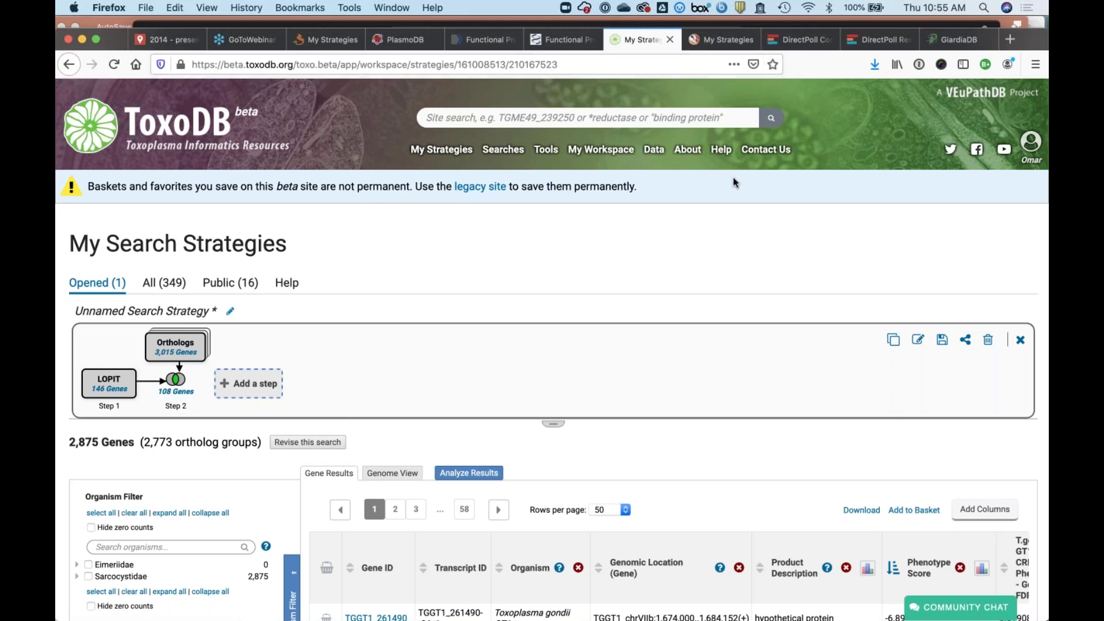
# Step: View the VEuPathDB learning page and its webinar list, and return to the search strategies
pyautogui.moveTo(720, 154)
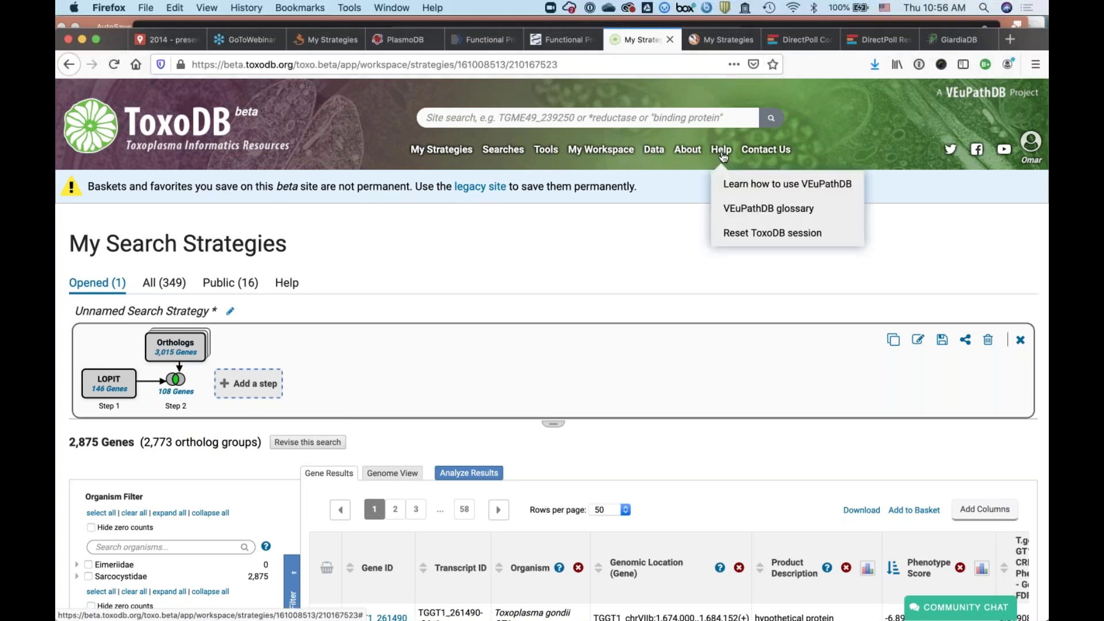
pyautogui.click(741, 185)
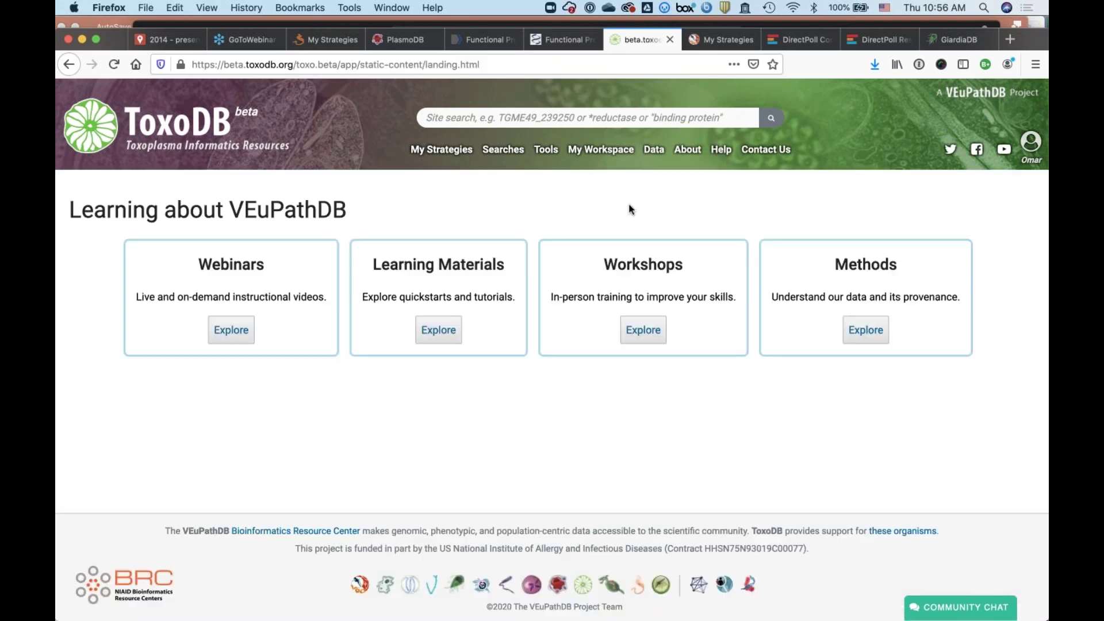
pyautogui.click(232, 335)
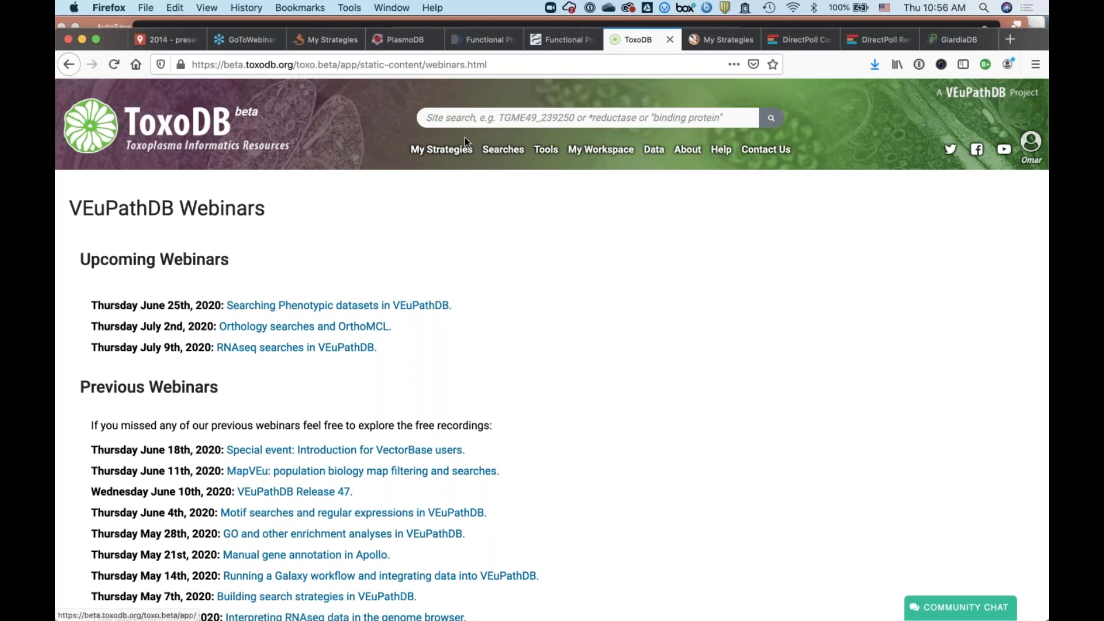
pyautogui.click(442, 151)
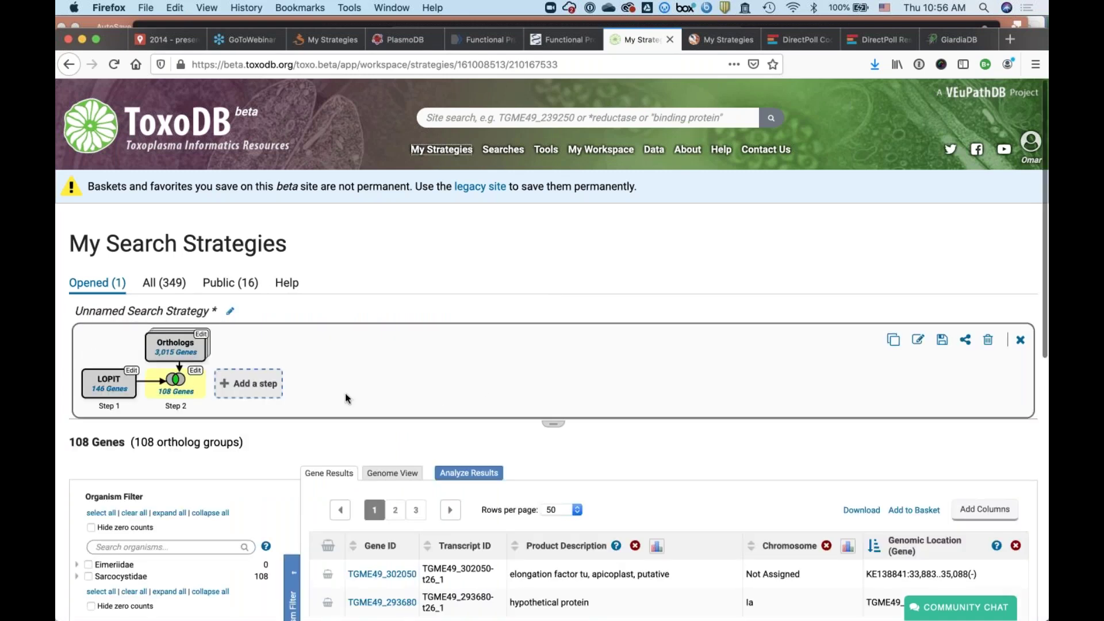
# Step: Switch to the VEuPathDB strategy and examine the organism filter's ortholog gene counts, including those of the Toxoplasma gondii strains
pyautogui.click(718, 39)
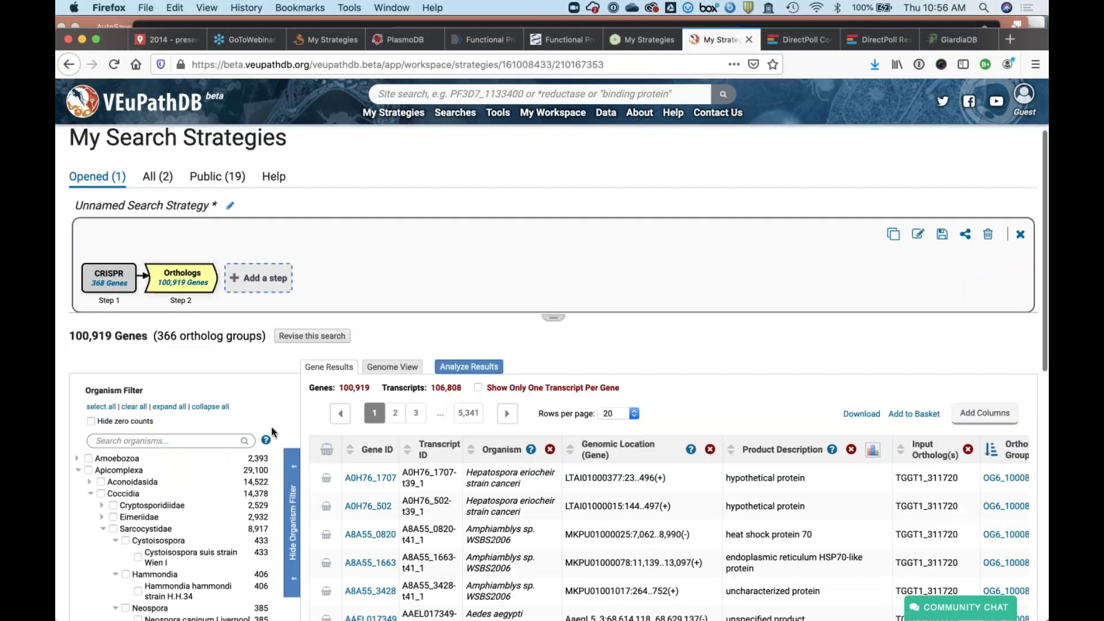
pyautogui.scroll(-2, 273, 433)
pyautogui.scroll(-1, 271, 430)
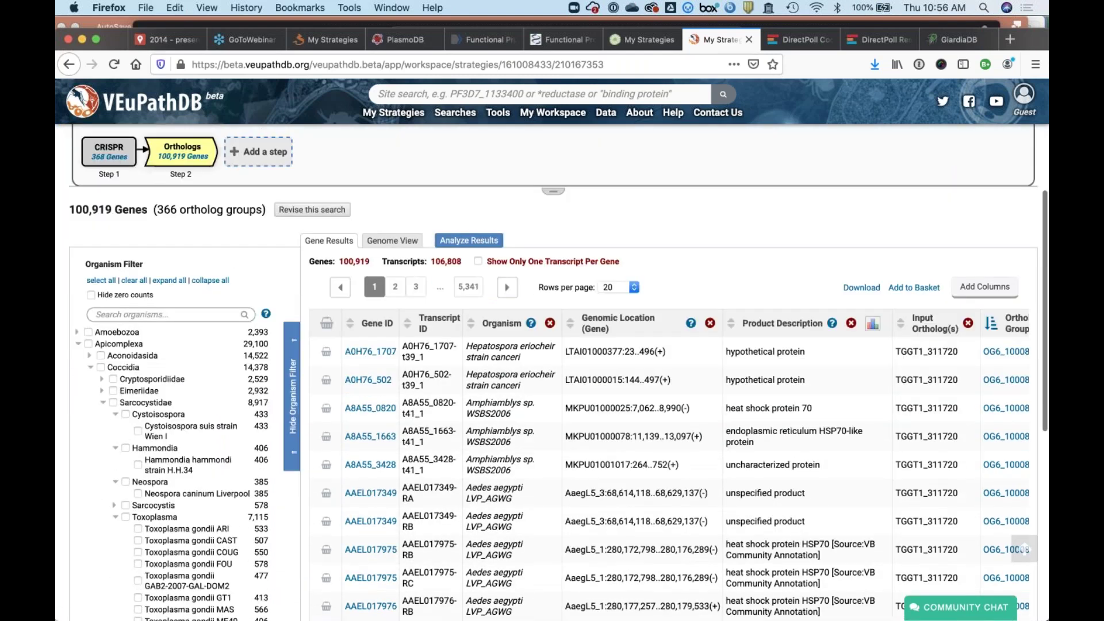
pyautogui.scroll(-1, 274, 436)
pyautogui.scroll(-1, 275, 436)
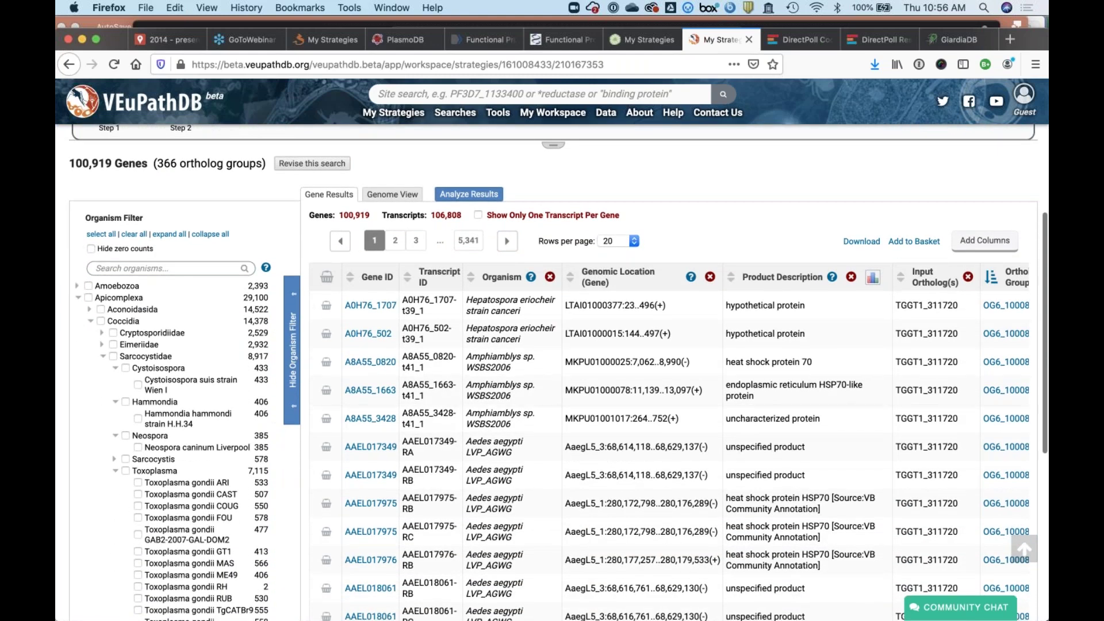
pyautogui.scroll(2, 552, 373)
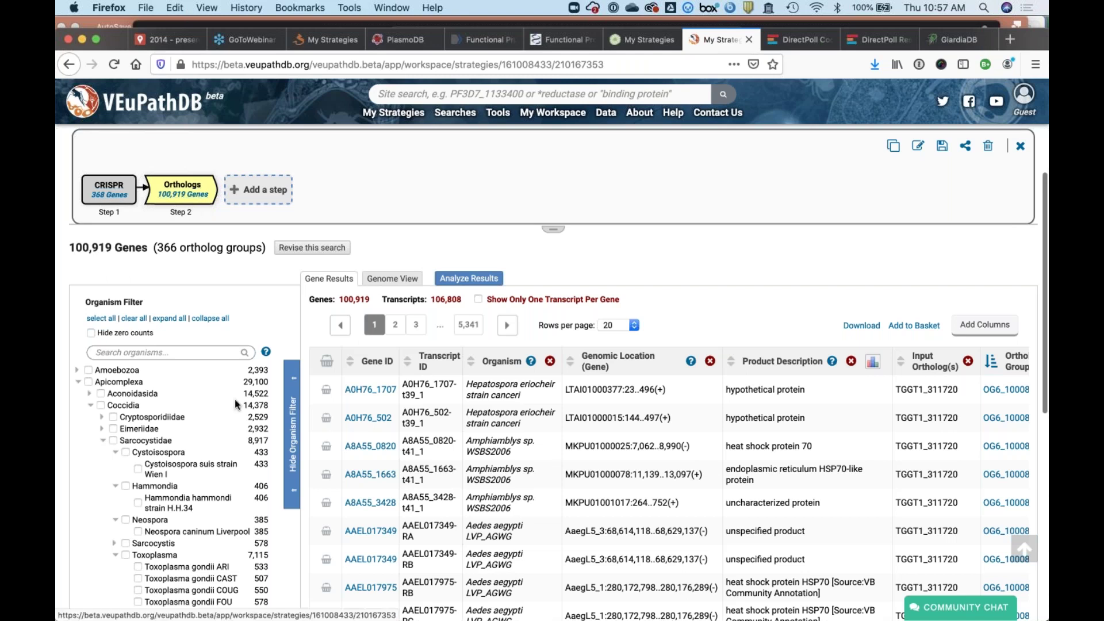
pyautogui.scroll(-5, 231, 505)
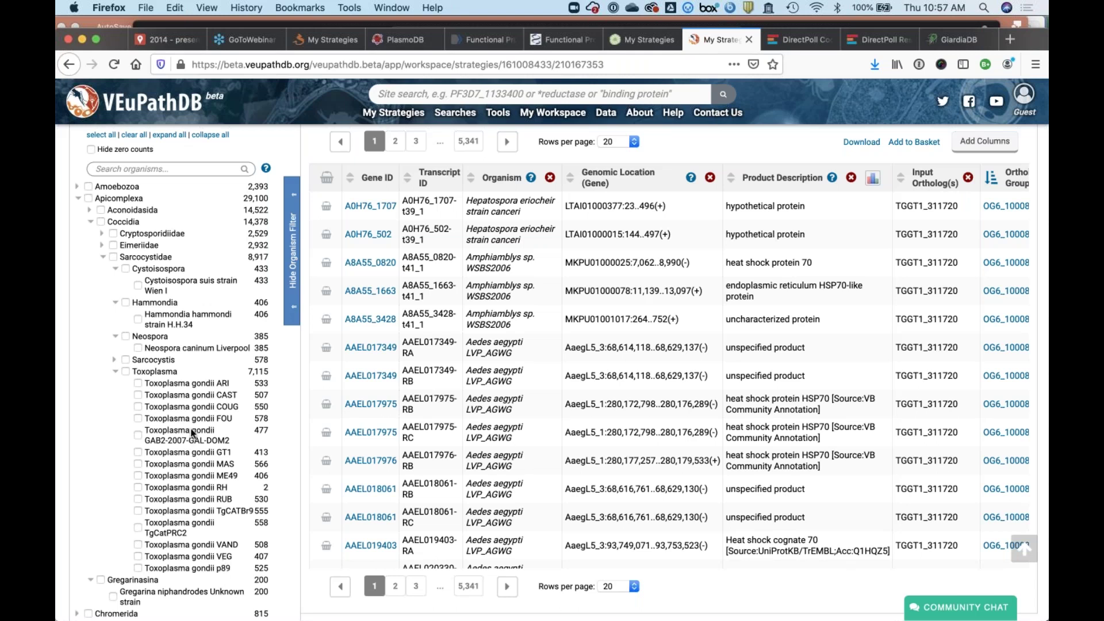
pyautogui.scroll(6, 193, 434)
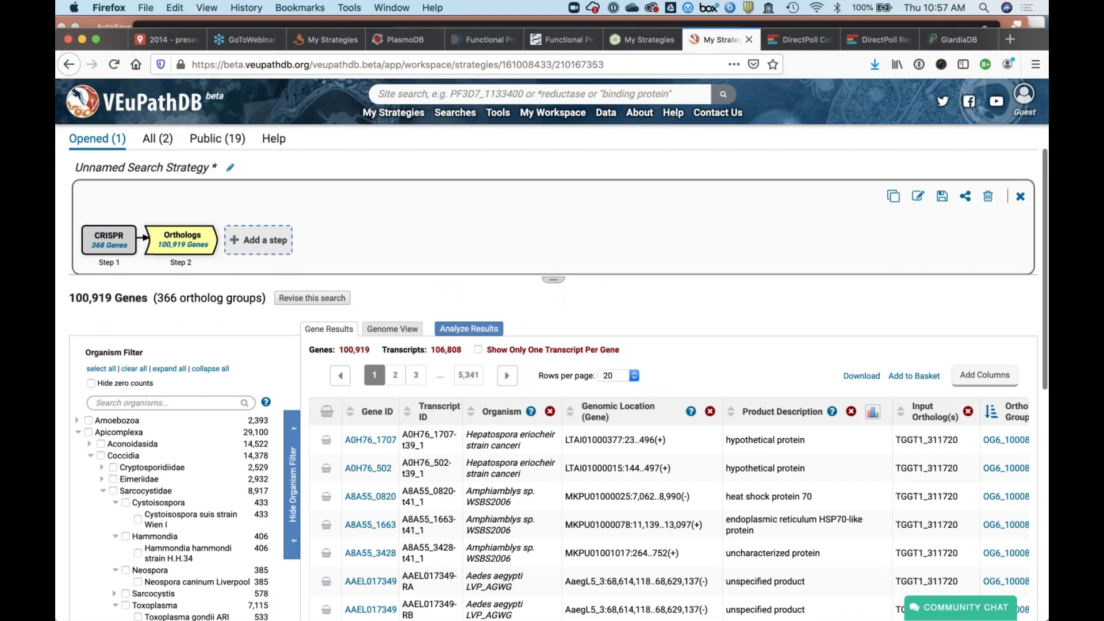
pyautogui.scroll(-5, 152, 446)
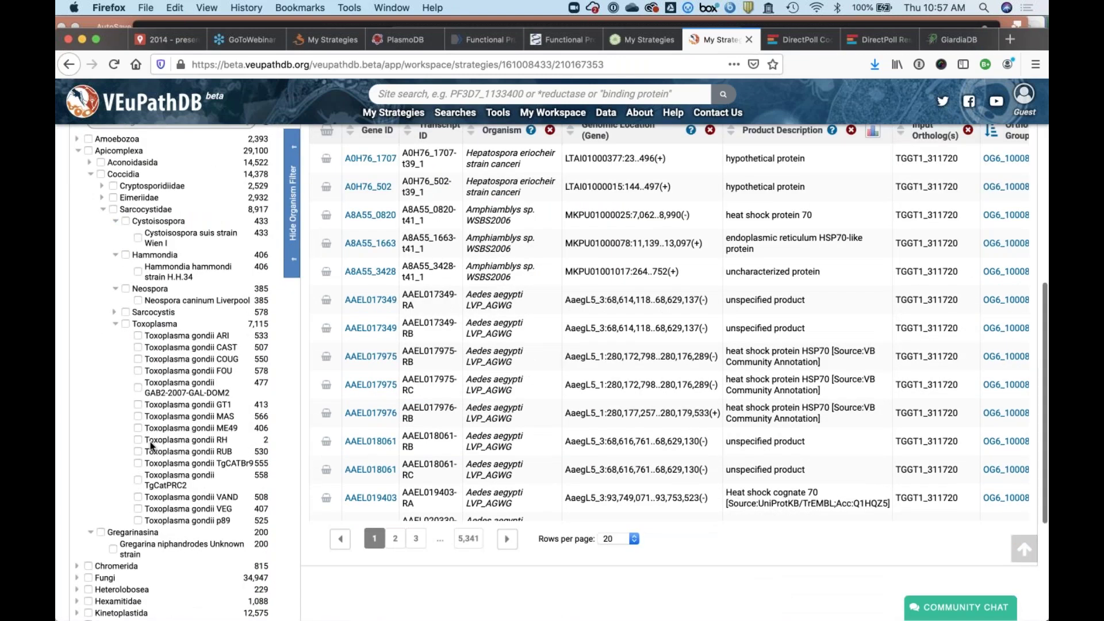
# Step: Filter the ortholog results to Plasmodium falciparum 3D7 and look through the remaining genes
pyautogui.scroll(2, 153, 446)
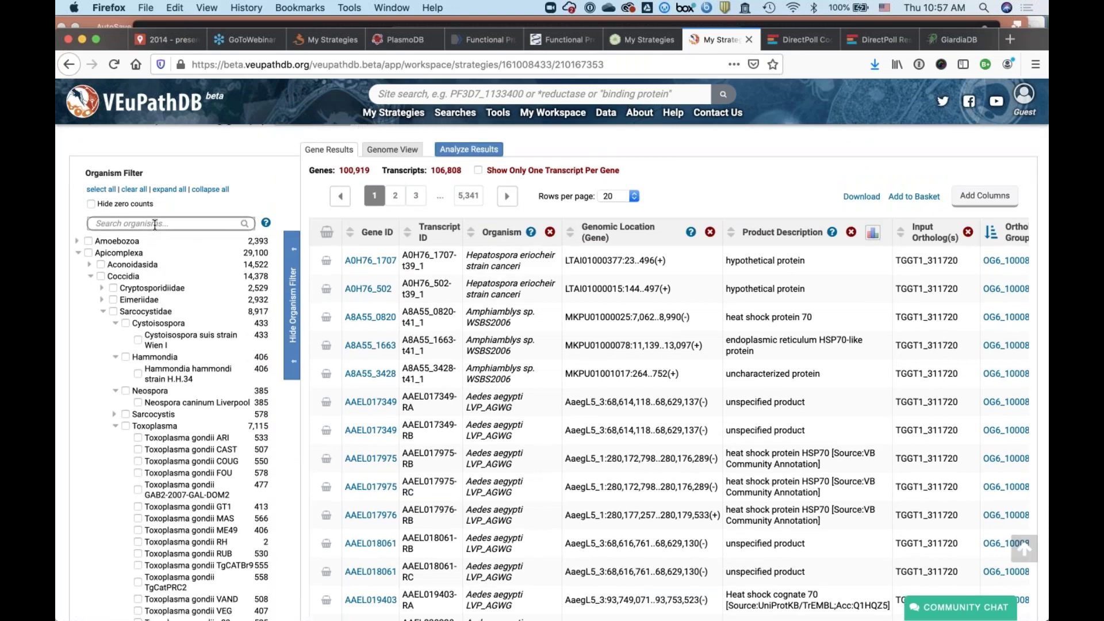
pyautogui.click(155, 225)
pyautogui.write('3d7')
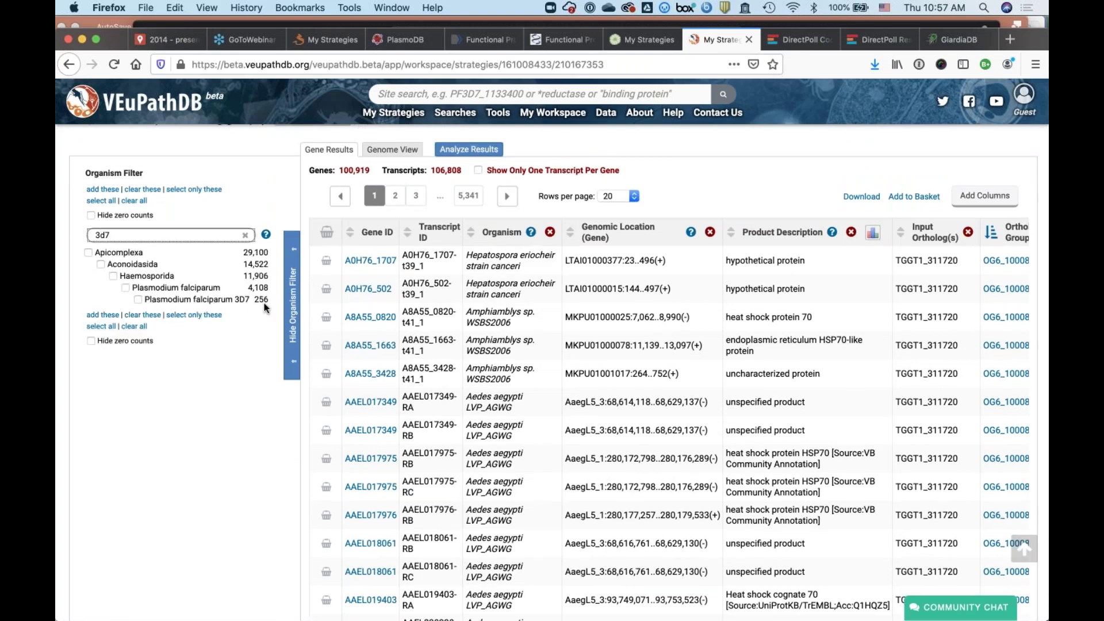
pyautogui.click(138, 300)
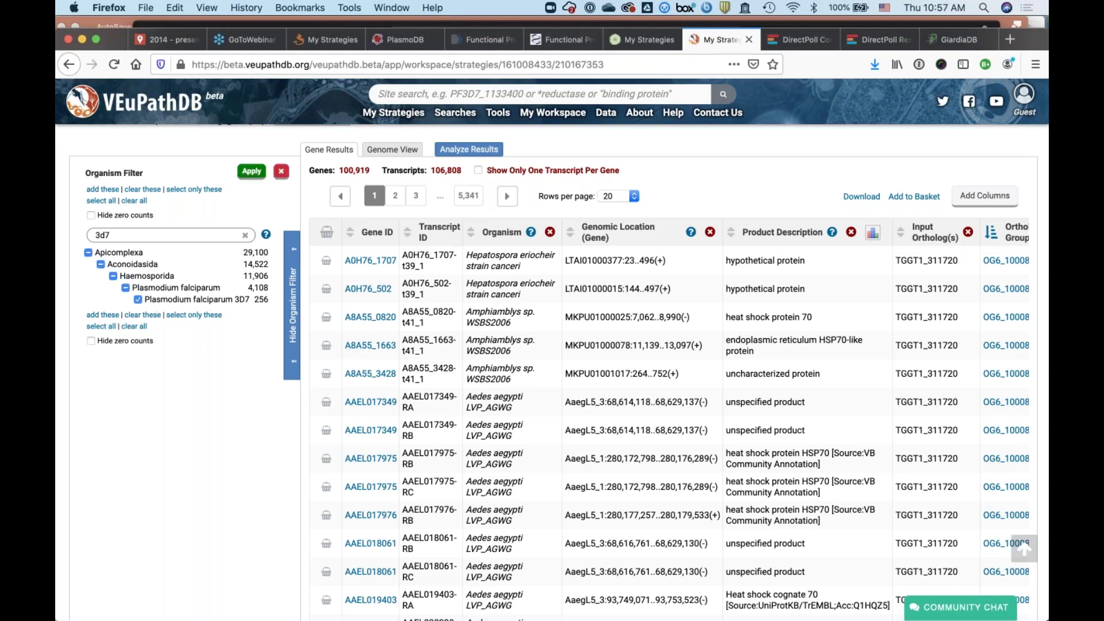
pyautogui.click(251, 172)
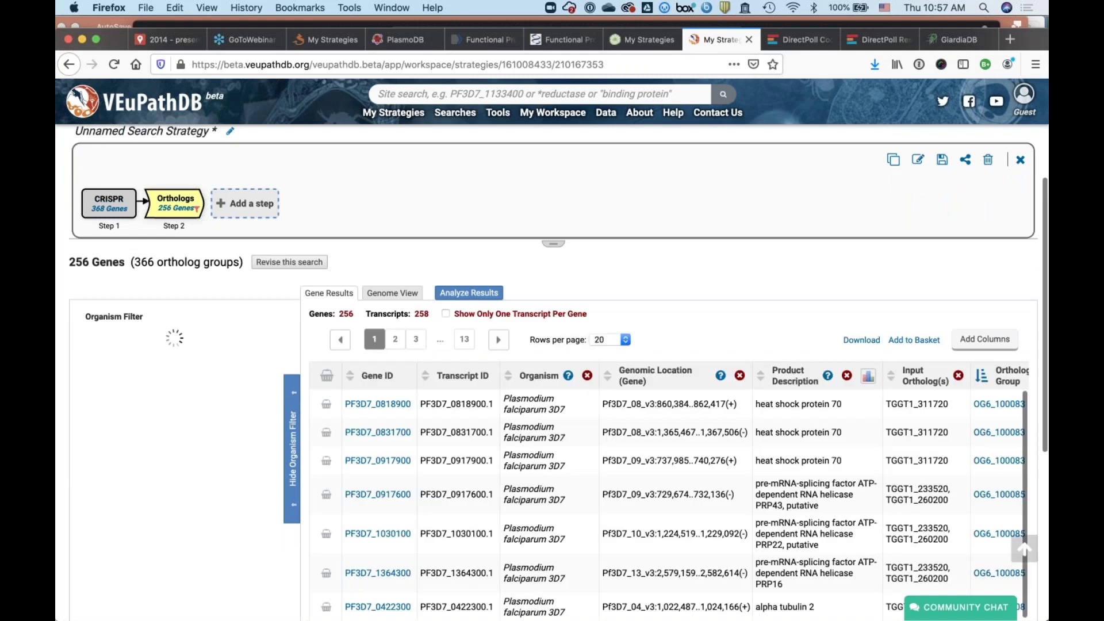
pyautogui.scroll(-3, 667, 500)
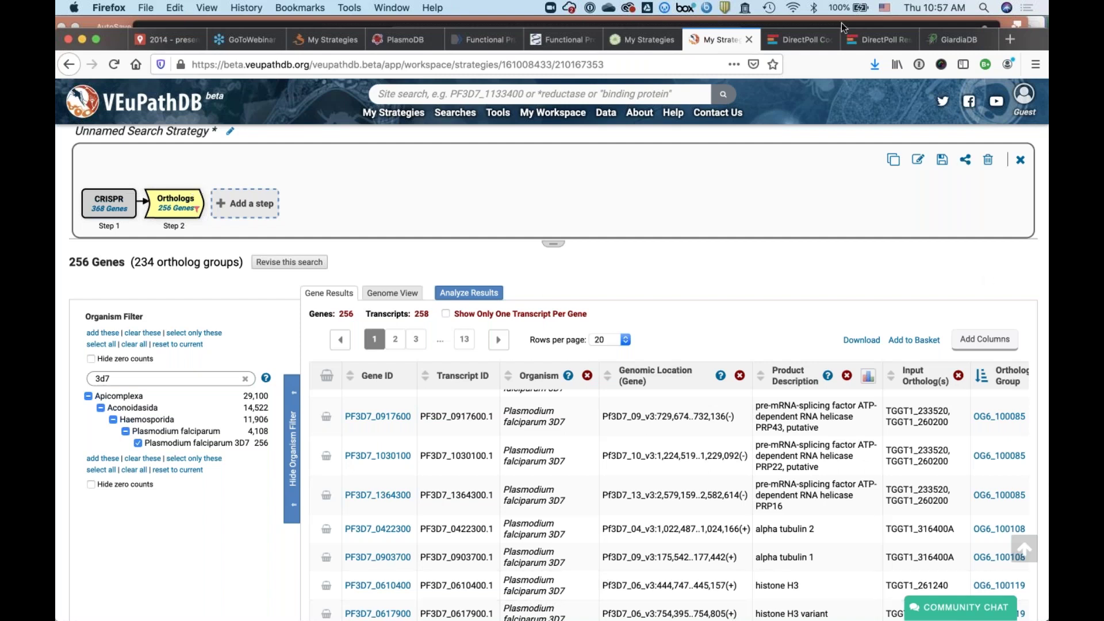
# Step: Switch to PlasmoDB, find the Phenotype Evidence search and open the curated phenotype search for the P. berghei knockout (PlasmoGEM) data set
pyautogui.click(396, 38)
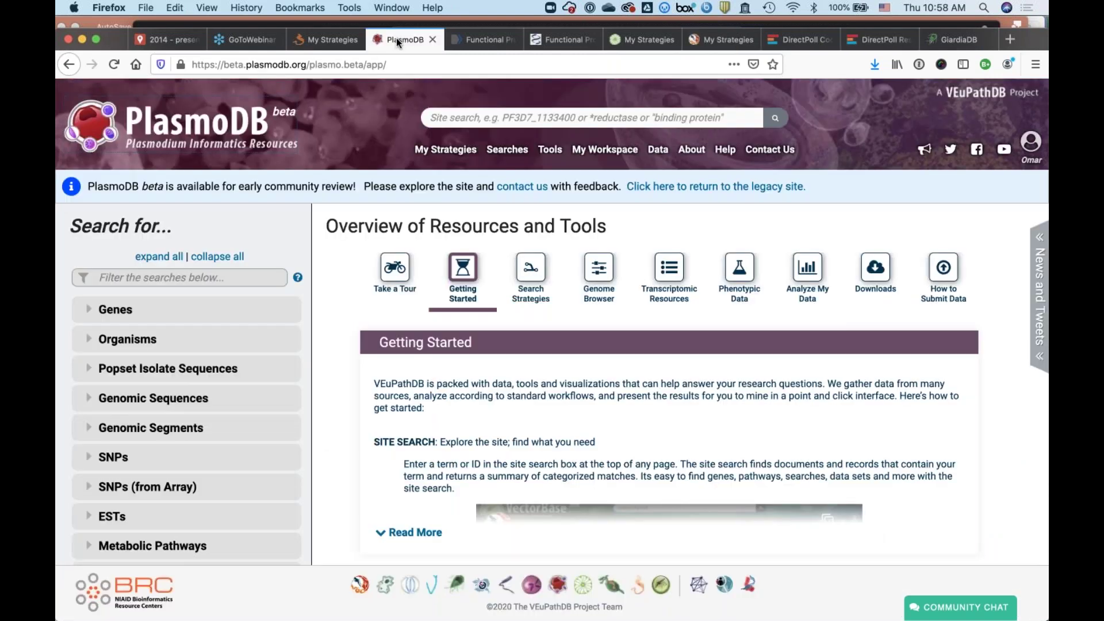
pyautogui.click(154, 278)
pyautogui.write('phe')
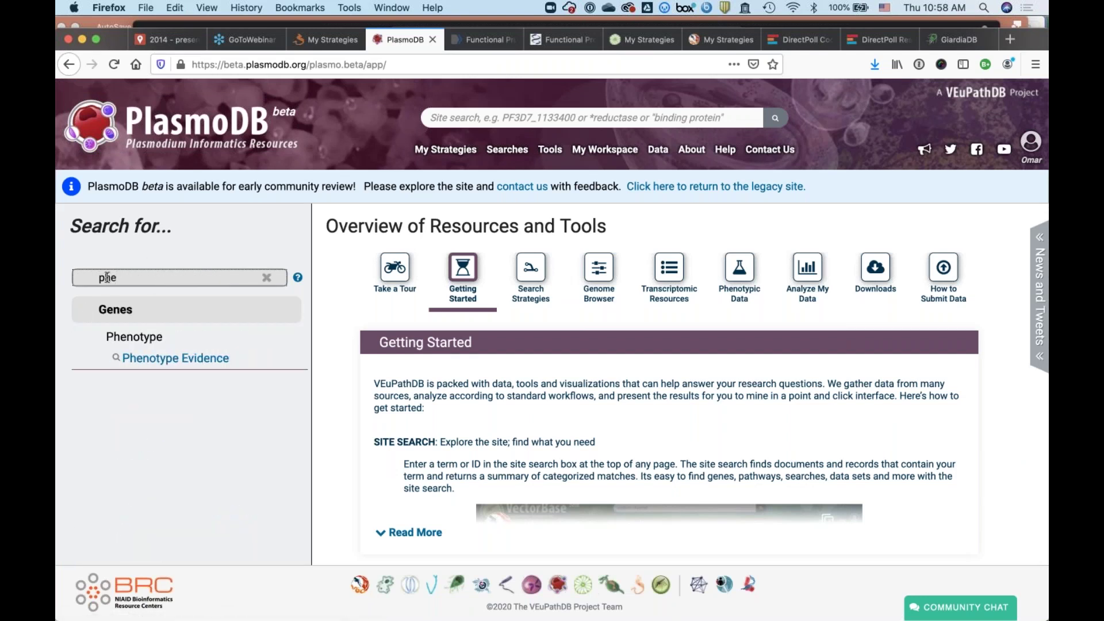
pyautogui.click(167, 361)
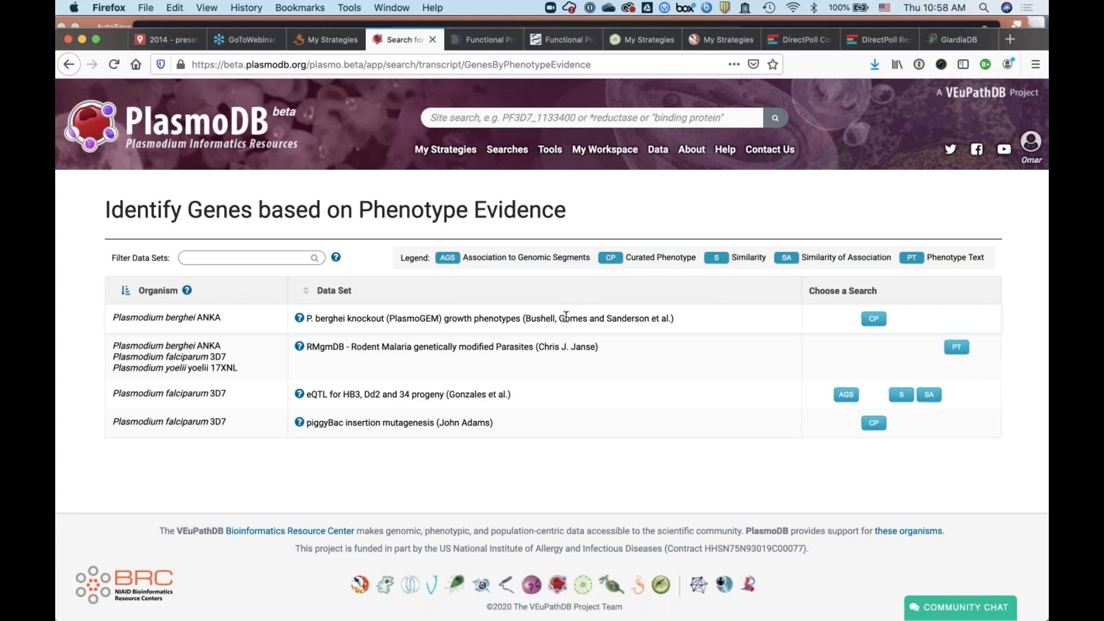
pyautogui.moveTo(300, 321)
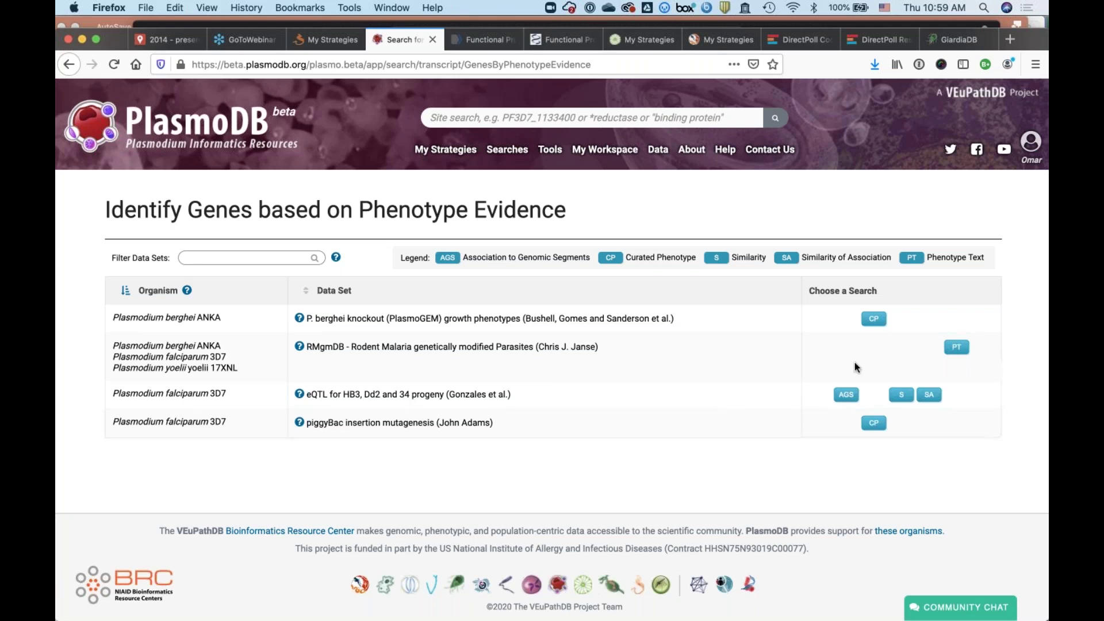
pyautogui.click(873, 318)
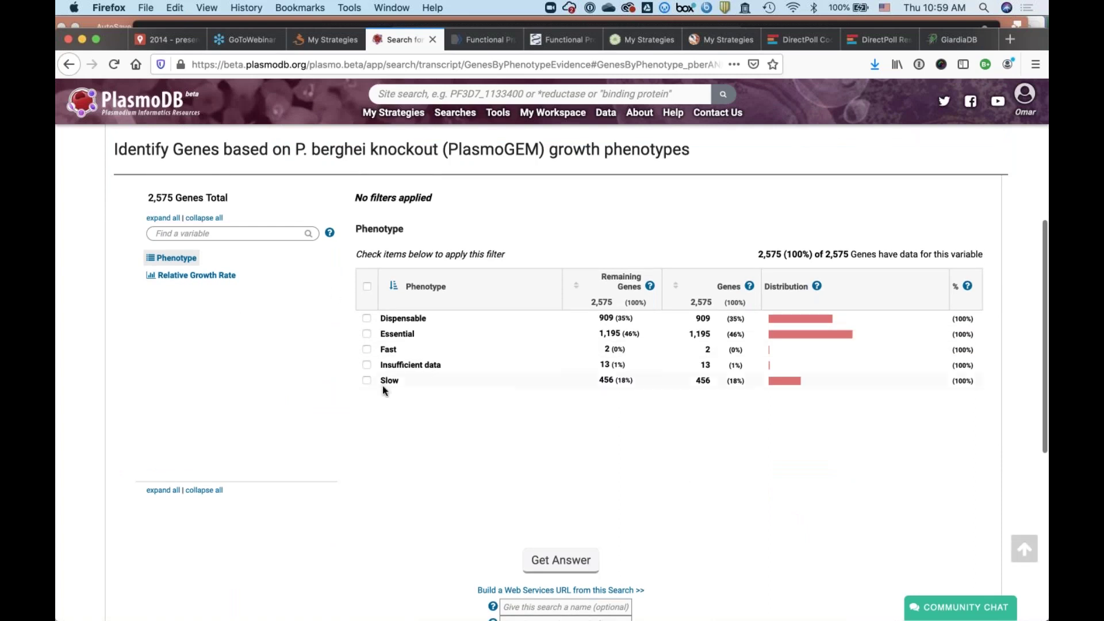
# Step: Filter the PlasmoGEM genes to relative growth rates up to about 0.3 and view their breakdown by phenotype
pyautogui.click(200, 276)
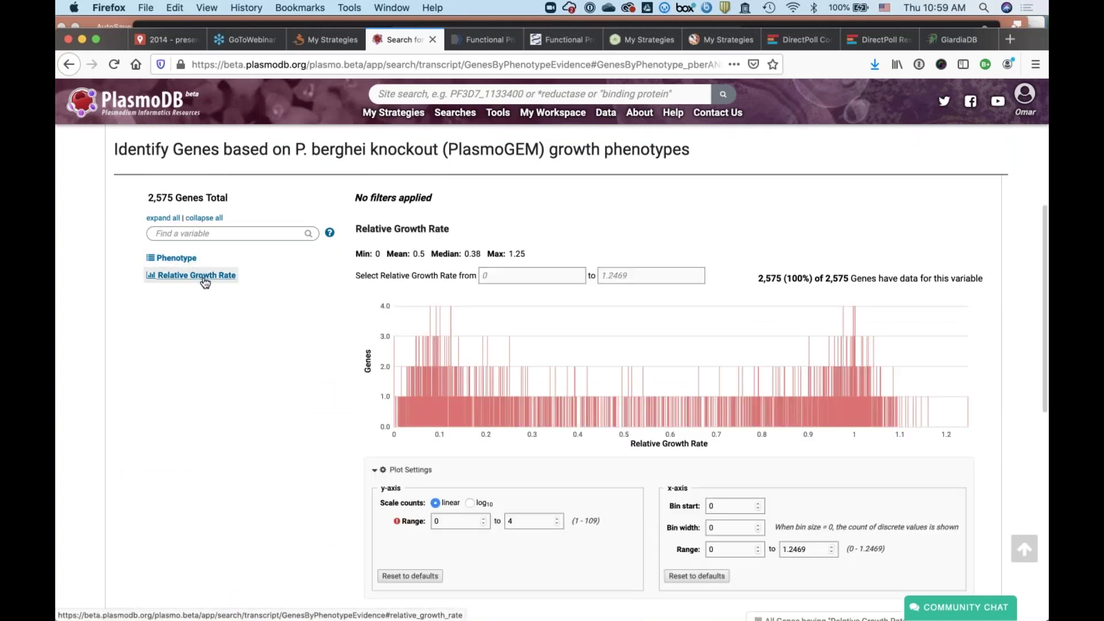
pyautogui.click(203, 280)
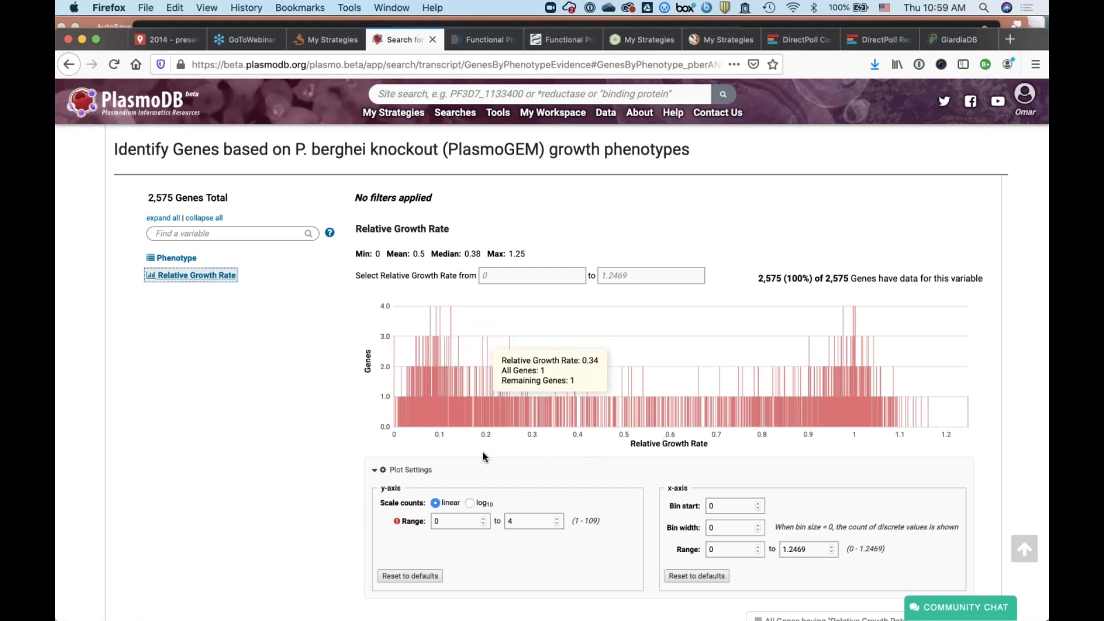
pyautogui.scroll(-9, 482, 451)
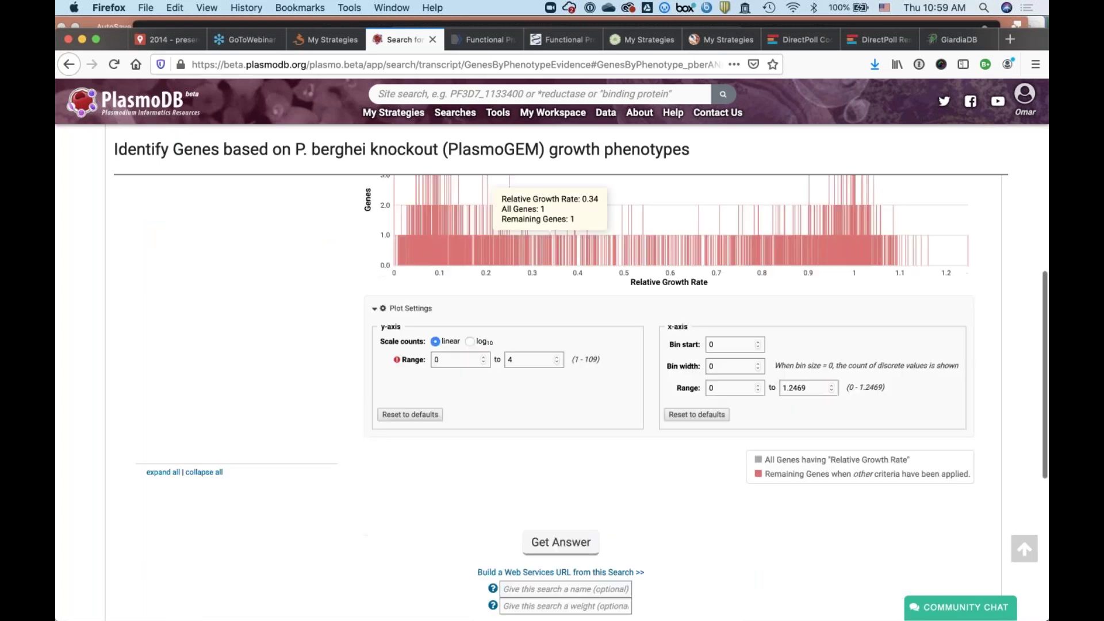
pyautogui.scroll(9, 519, 388)
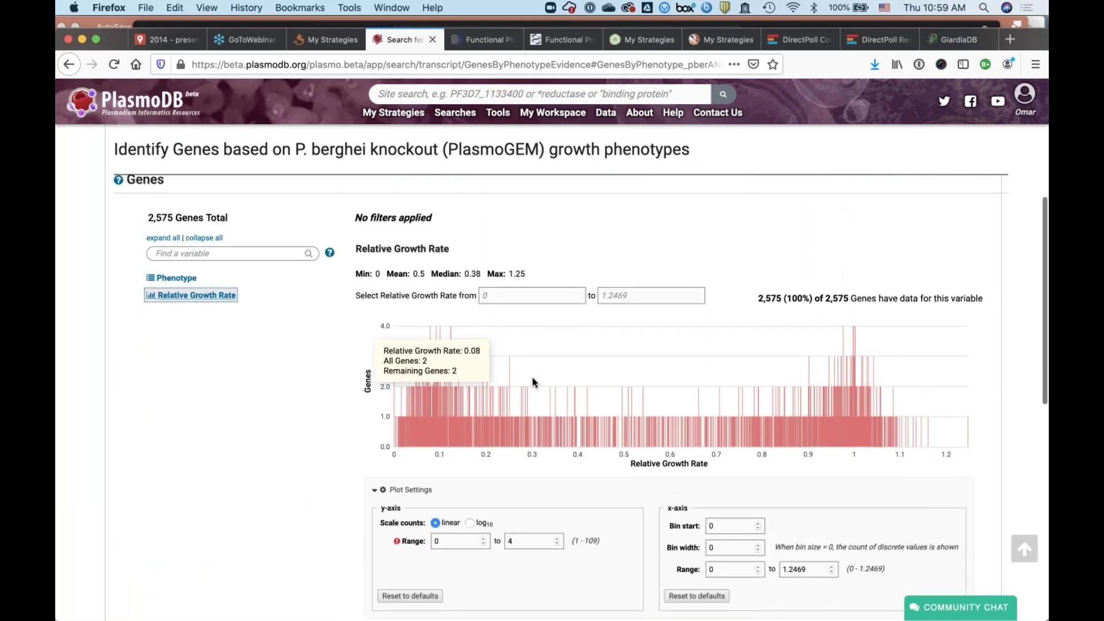
pyautogui.moveTo(533, 391); pyautogui.dragTo(394, 391)
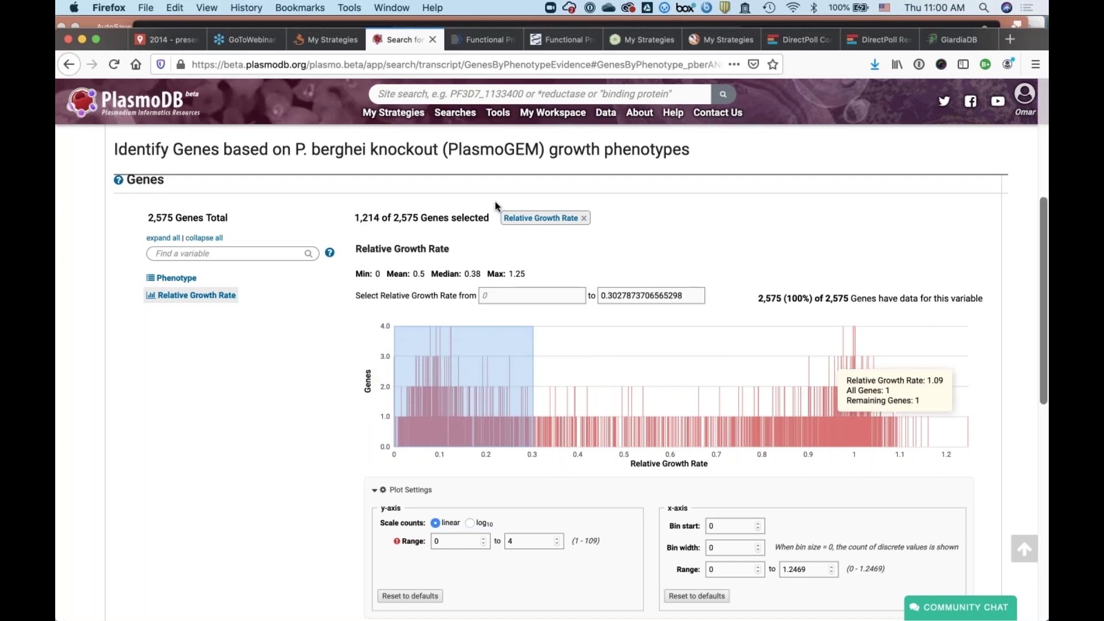
pyautogui.click(177, 280)
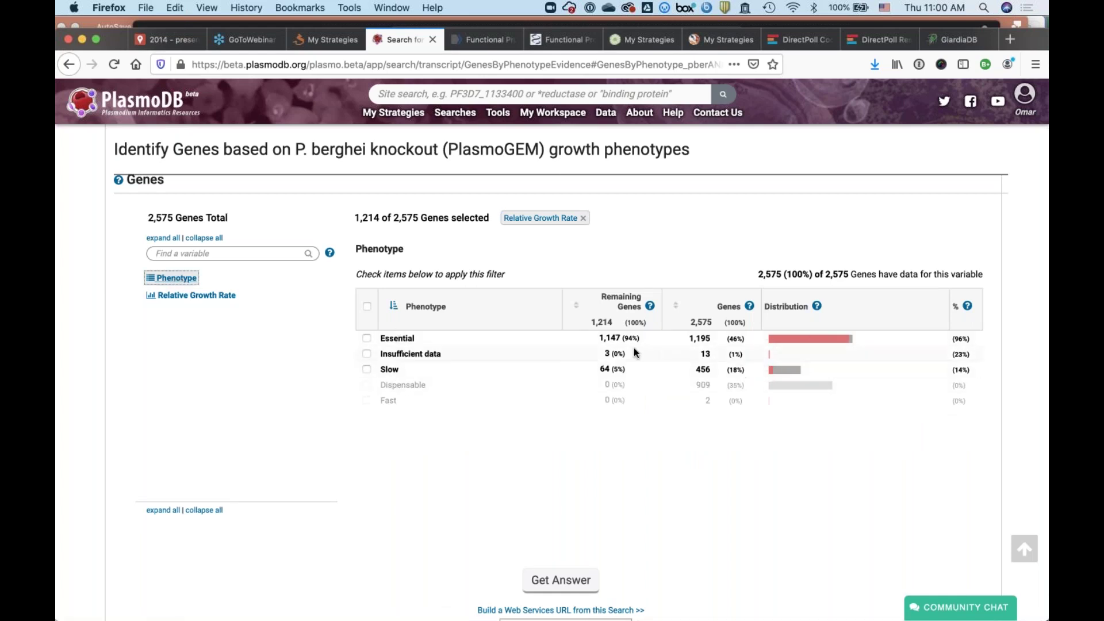
# Step: Compare the relative growth rate distribution with the phenotype breakdown of the filtered PlasmoGEM genes and run the search
pyautogui.click(195, 296)
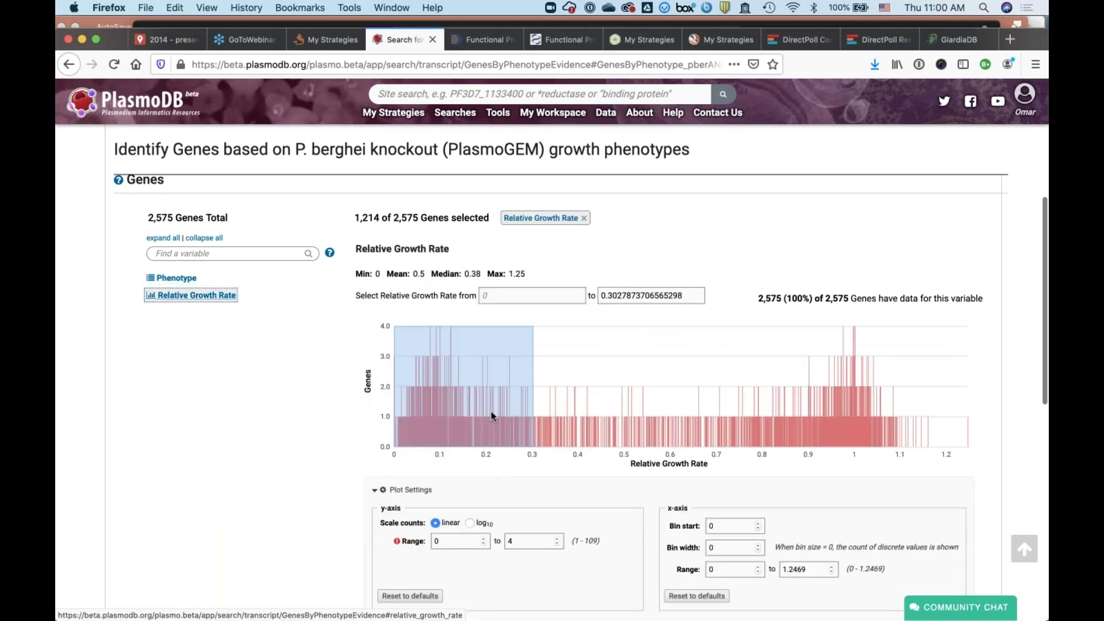
pyautogui.click(175, 278)
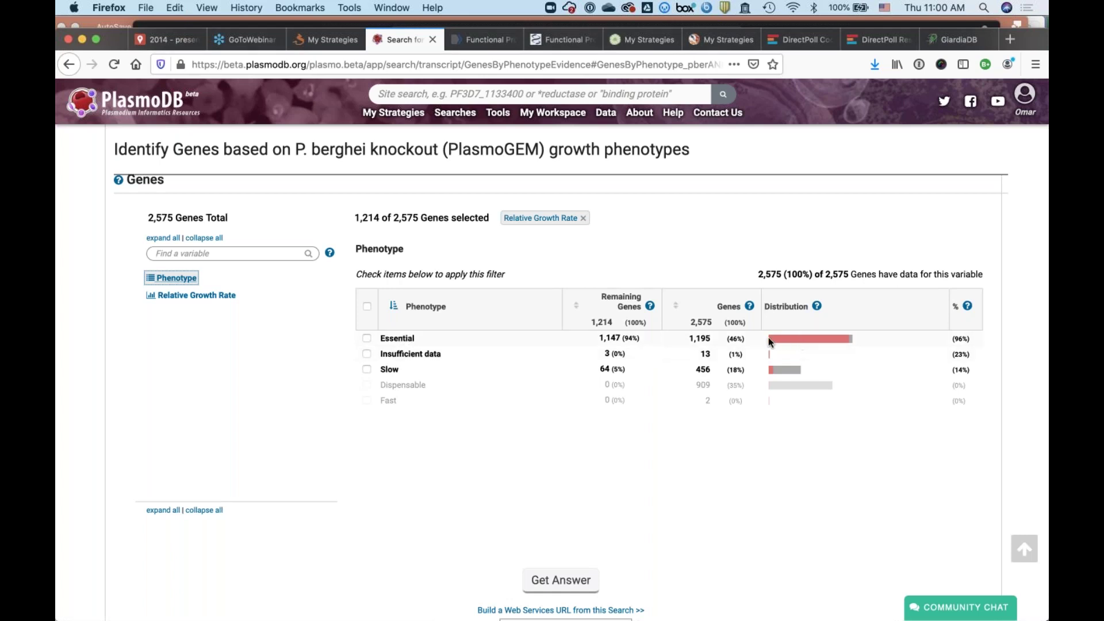
pyautogui.click(185, 296)
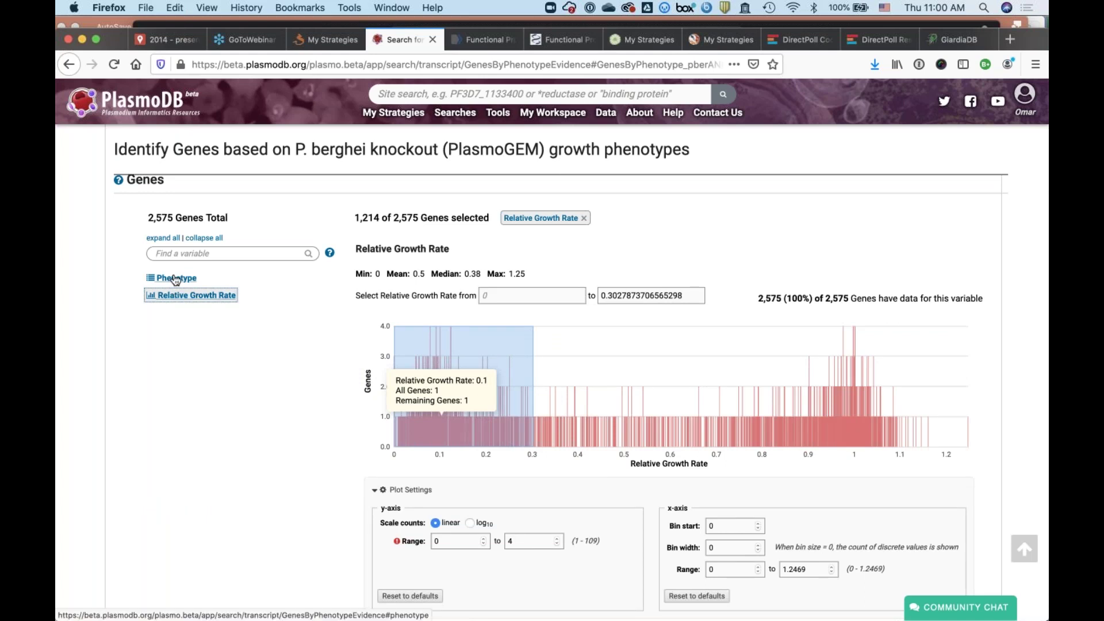
pyautogui.scroll(-6, 298, 468)
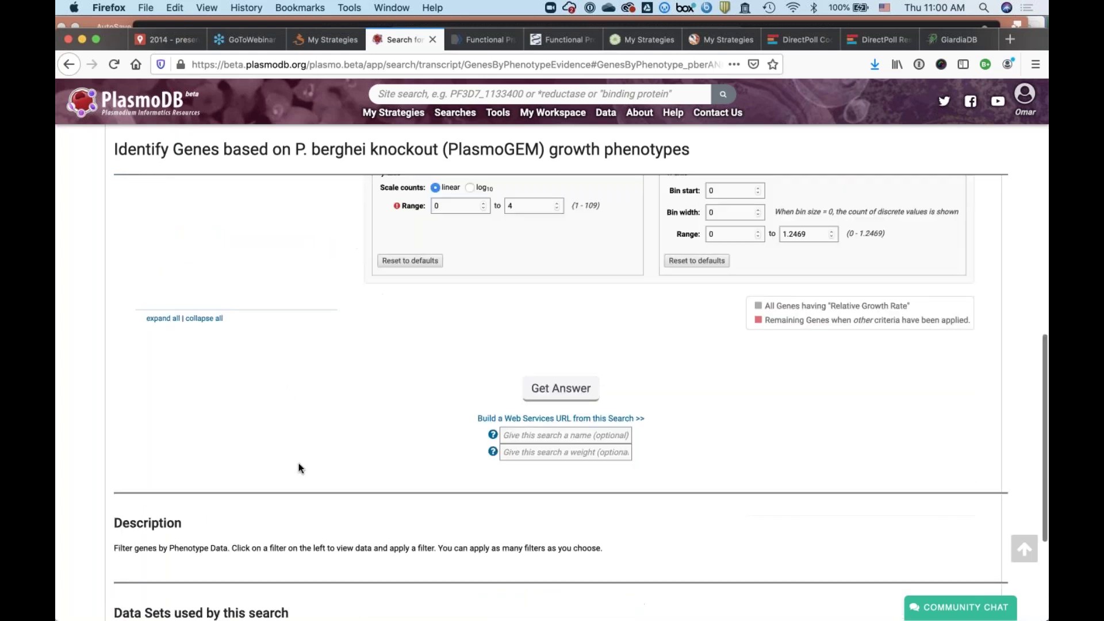
pyautogui.click(559, 377)
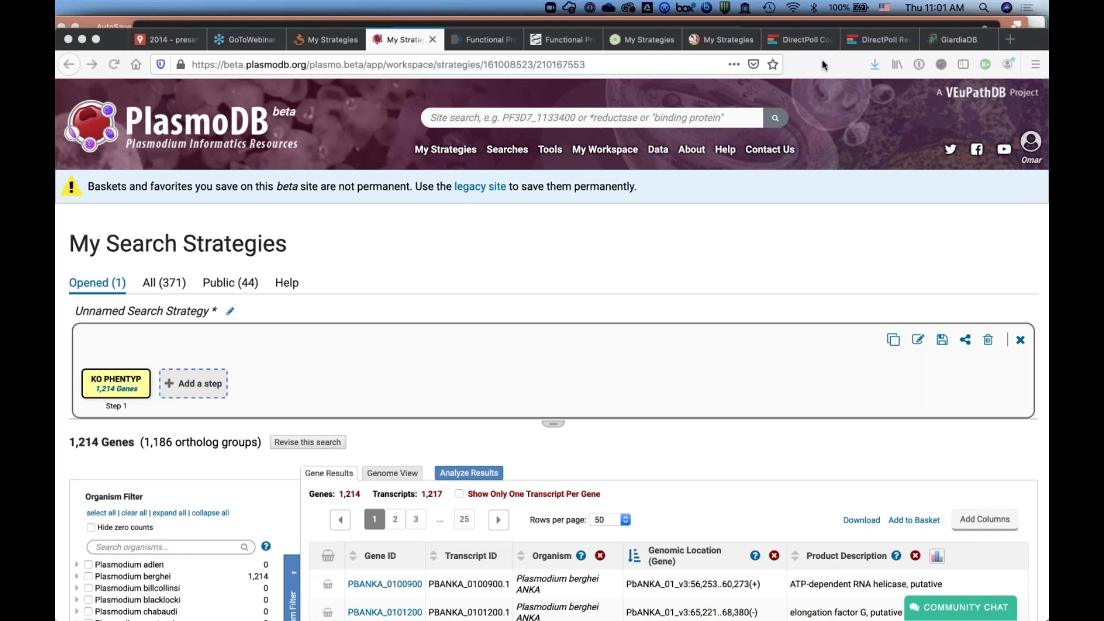
pyautogui.click(871, 39)
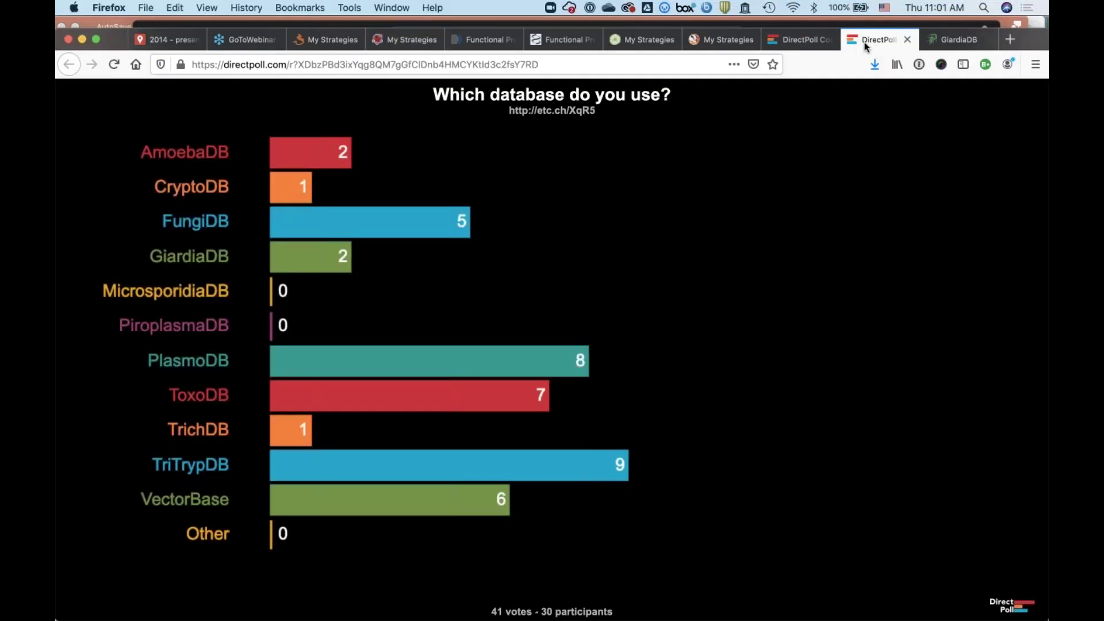
pyautogui.press('super+Tab')
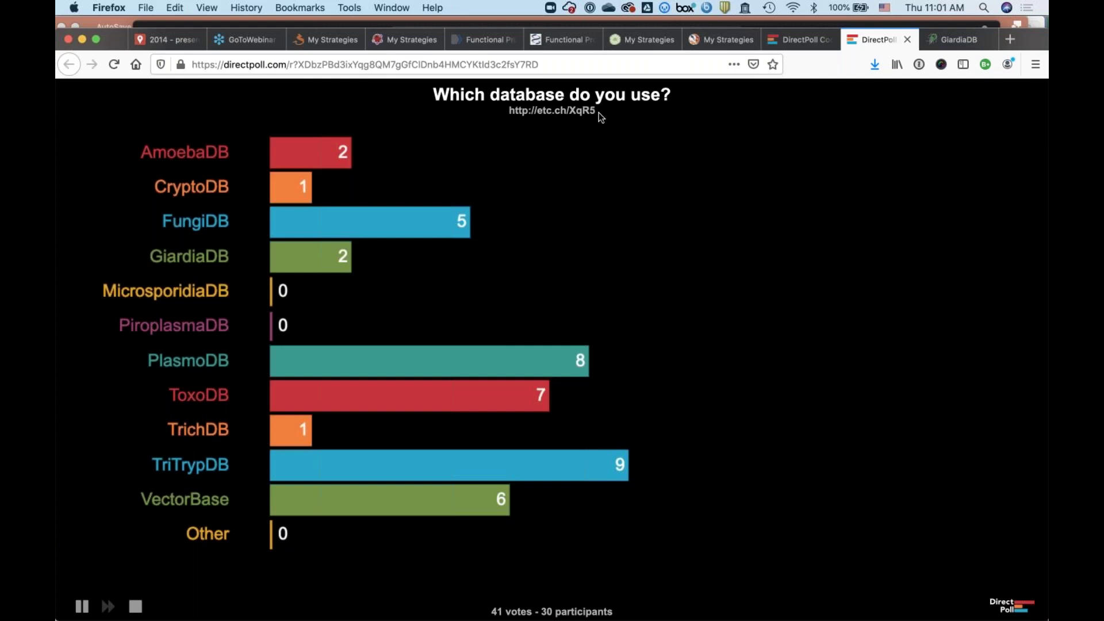
pyautogui.doubleClick(576, 115)
pyautogui.keyDown('shift'); pyautogui.click(511, 111); pyautogui.keyUp('shift')
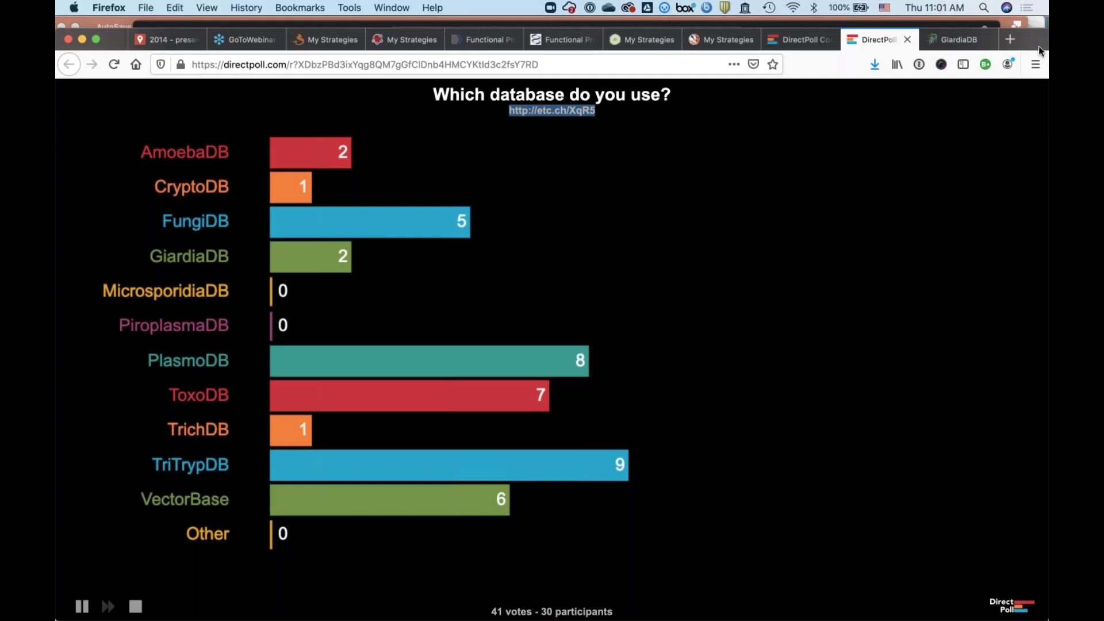
pyautogui.press('super+Tab')
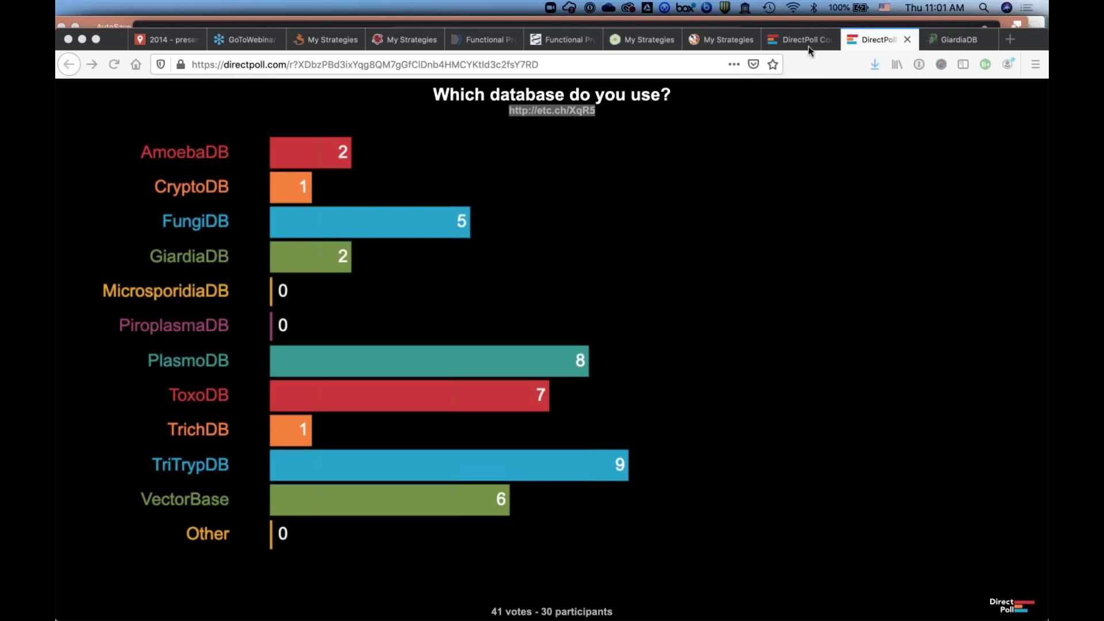
# Step: Switch to the June25_webinar presentation in PowerPoint, show the Webinar Survey slide and select its forms.gle link, keeping the text box in place
pyautogui.press('super+Tab')
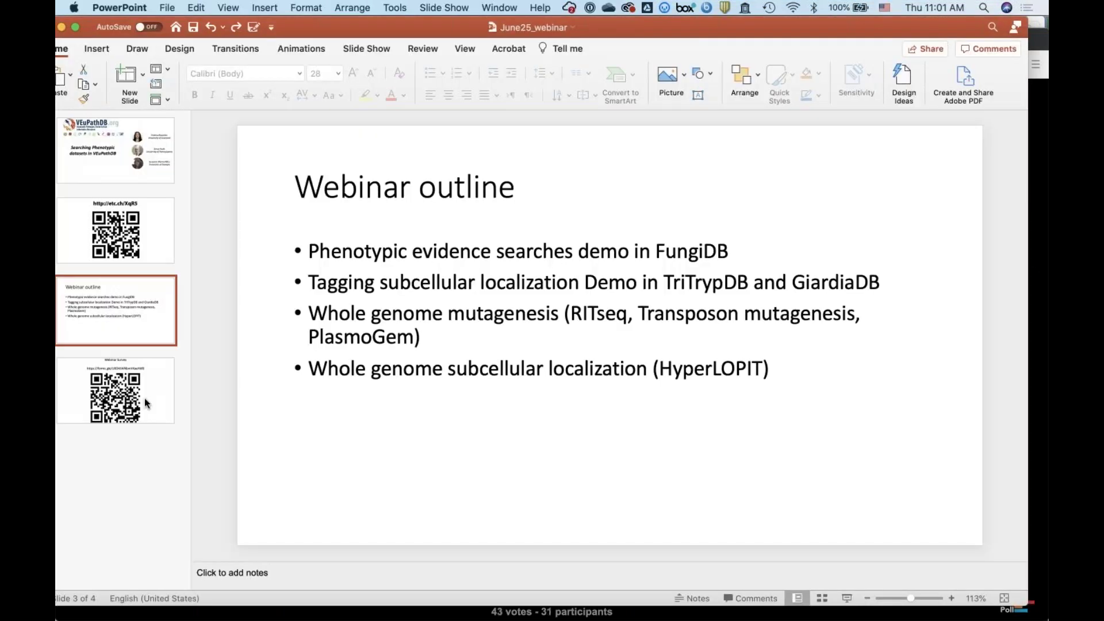
pyautogui.press('Down')
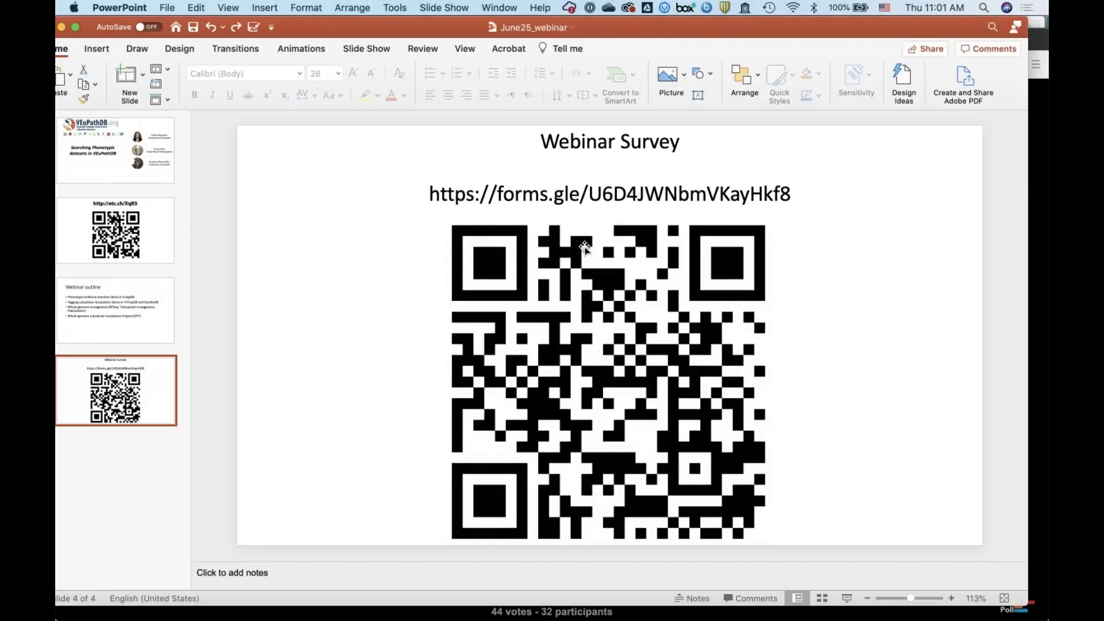
pyautogui.doubleClick(568, 195)
pyautogui.moveTo(422, 196); pyautogui.dragTo(488, 196)
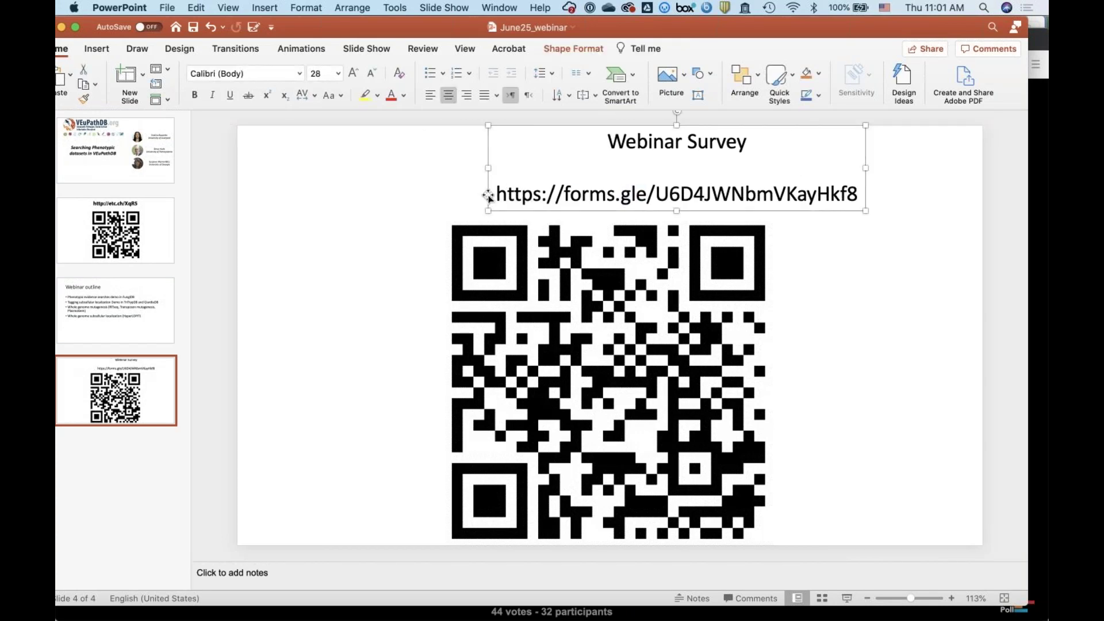
pyautogui.press('super+z')
pyautogui.tripleClick(684, 194)
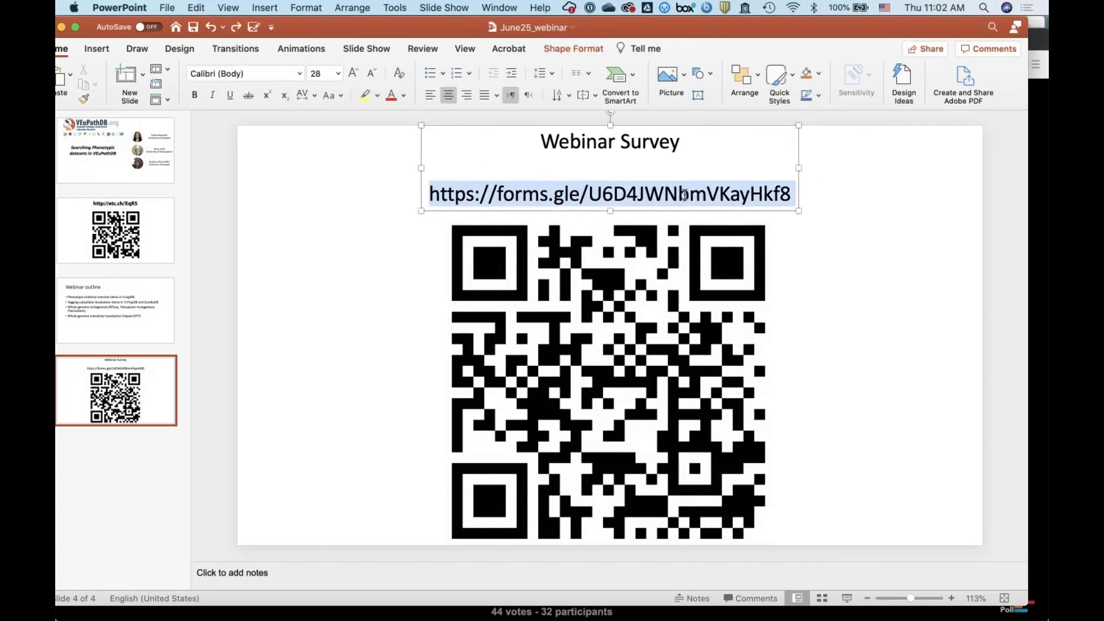